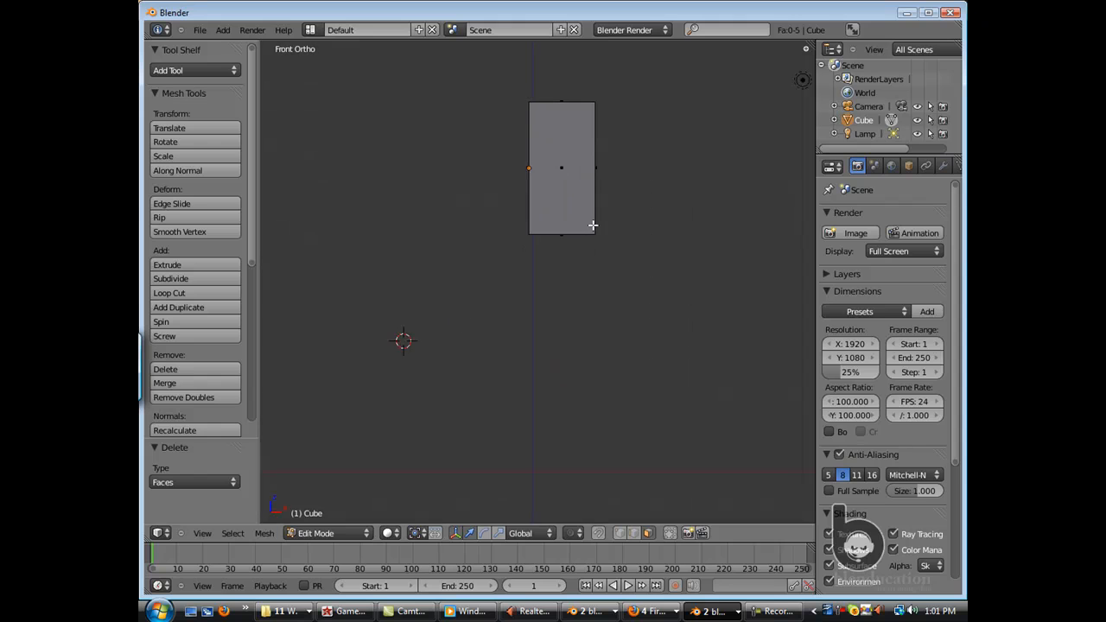
# Shrink the half cube by moving its side, bottom and top faces inward until it looks roughly square from the front.
pyautogui.rightClick(602, 170)
pyautogui.moveTo(651, 170); pyautogui.dragTo(618, 171)
pyautogui.rightClick(470, 170)
pyautogui.moveTo(470, 169); pyautogui.dragTo(534, 168)
pyautogui.rightClick(553, 233)
pyautogui.rightClick(536, 102)
pyautogui.moveTo(535, 53); pyautogui.dragTo(536, 90)
pyautogui.press('KP_1')
pyautogui.rightClick(593, 179)
pyautogui.moveTo(623, 173); pyautogui.dragTo(618, 175)
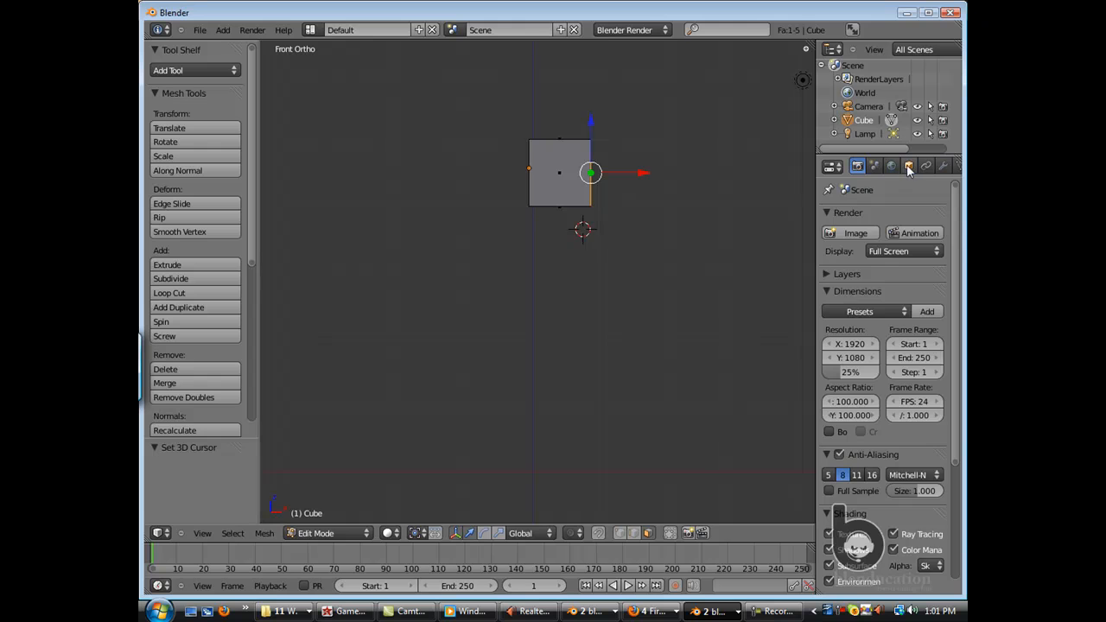
# Add a Mirror modifier to the half cube.
pyautogui.click(908, 167)
pyautogui.click(875, 167)
pyautogui.click(942, 167)
pyautogui.click(849, 235)
pyautogui.click(830, 233)
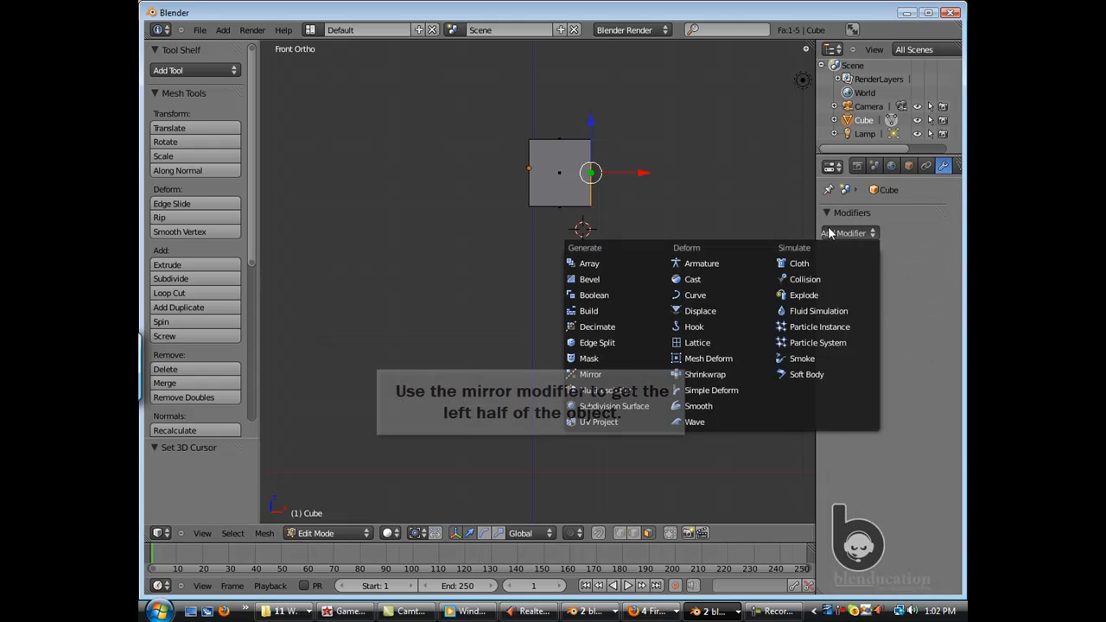
pyautogui.click(594, 373)
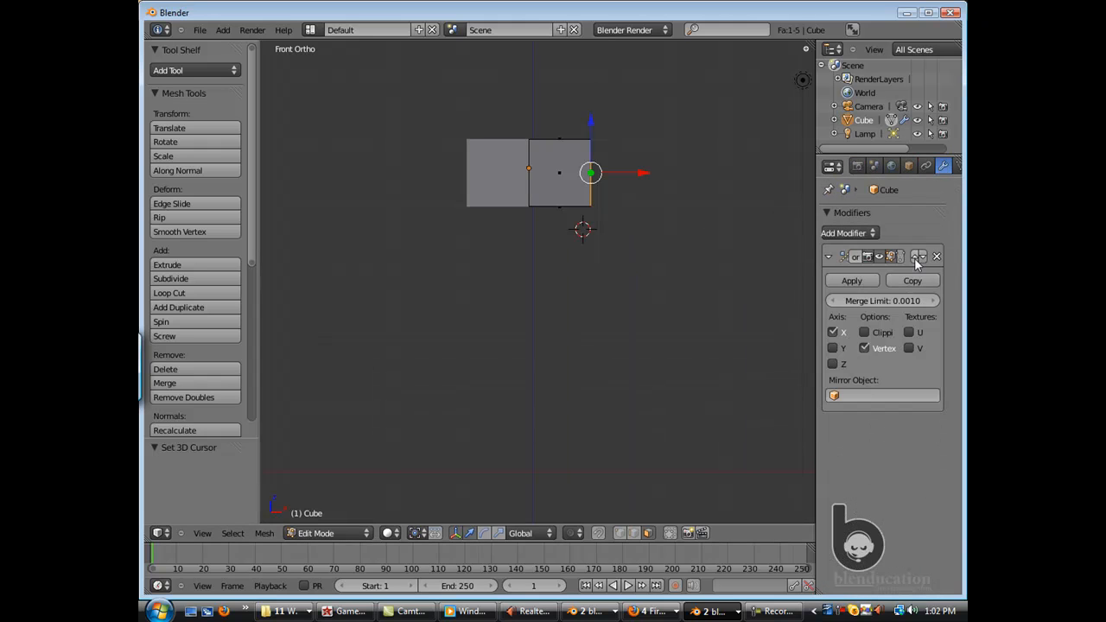
# Enable Clipping in the Mirror modifier and move the whole mesh so its halves meet at the mirror plane.
pyautogui.press('a')
pyautogui.press('a')
pyautogui.press('g')
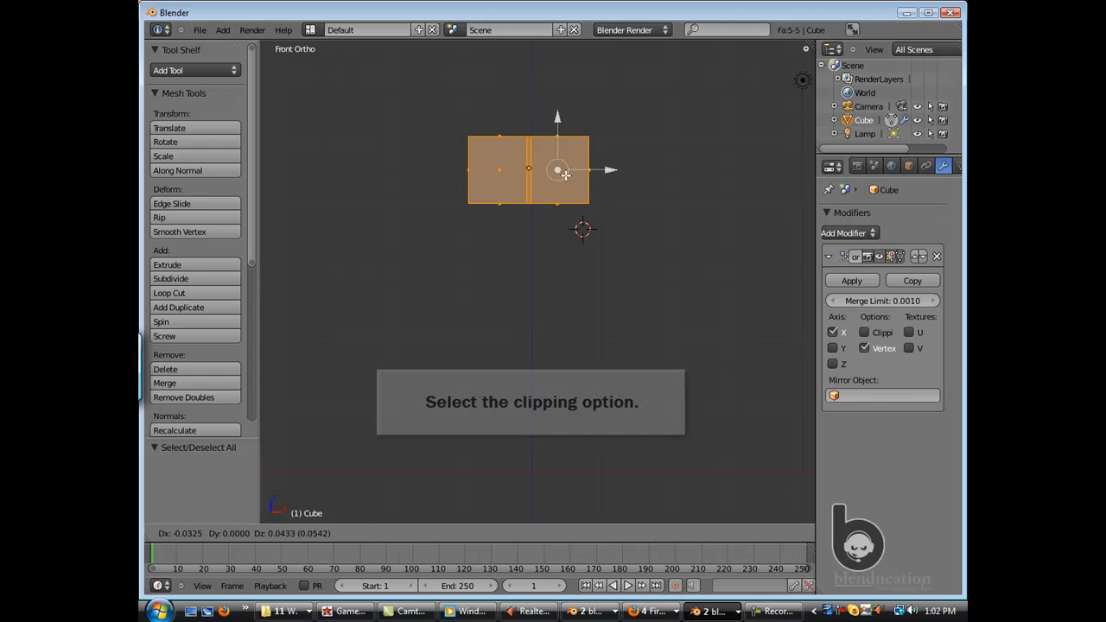
pyautogui.click(564, 175)
pyautogui.click(865, 333)
pyautogui.press('g')
pyautogui.click(617, 185)
# Move the outer side face of the block inward by about 0.39 along X.
pyautogui.rightClick(617, 181)
pyautogui.moveTo(628, 172); pyautogui.dragTo(615, 172)
pyautogui.moveTo(615, 173); pyautogui.dragTo(556, 328, button='middle')
pyautogui.scroll(5, 637, 230)
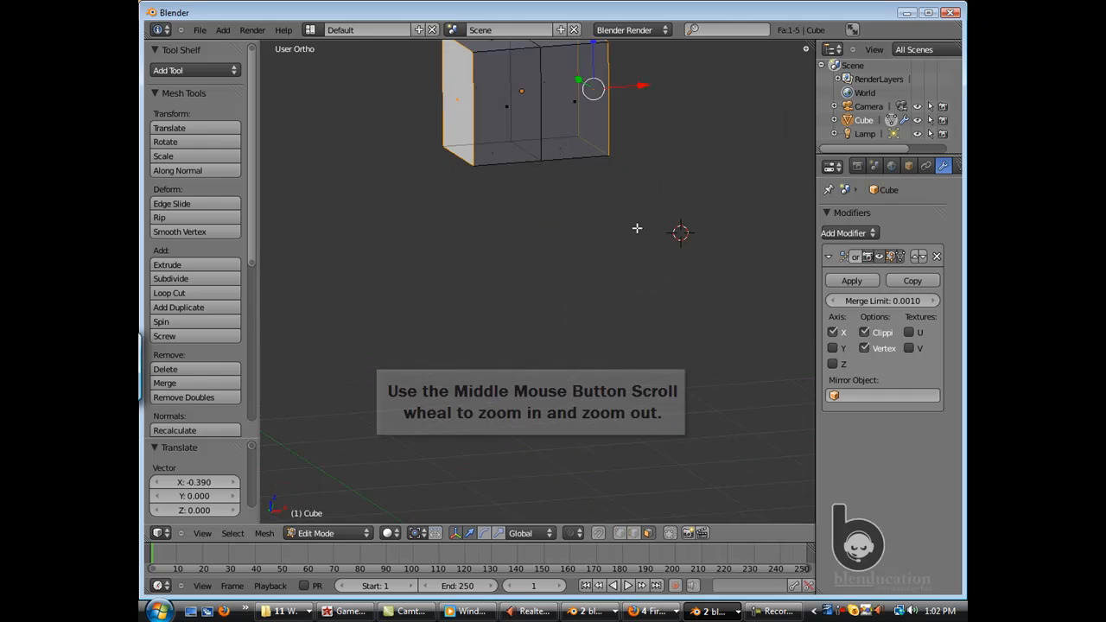
# Lower the block's top face by about 0.08 and extrude its bottom face down about 1.0.
pyautogui.moveTo(625, 261); pyautogui.dragTo(527, 259, button='middle')
pyautogui.scroll(-8, 571, 269)
pyautogui.rightClick(553, 253)
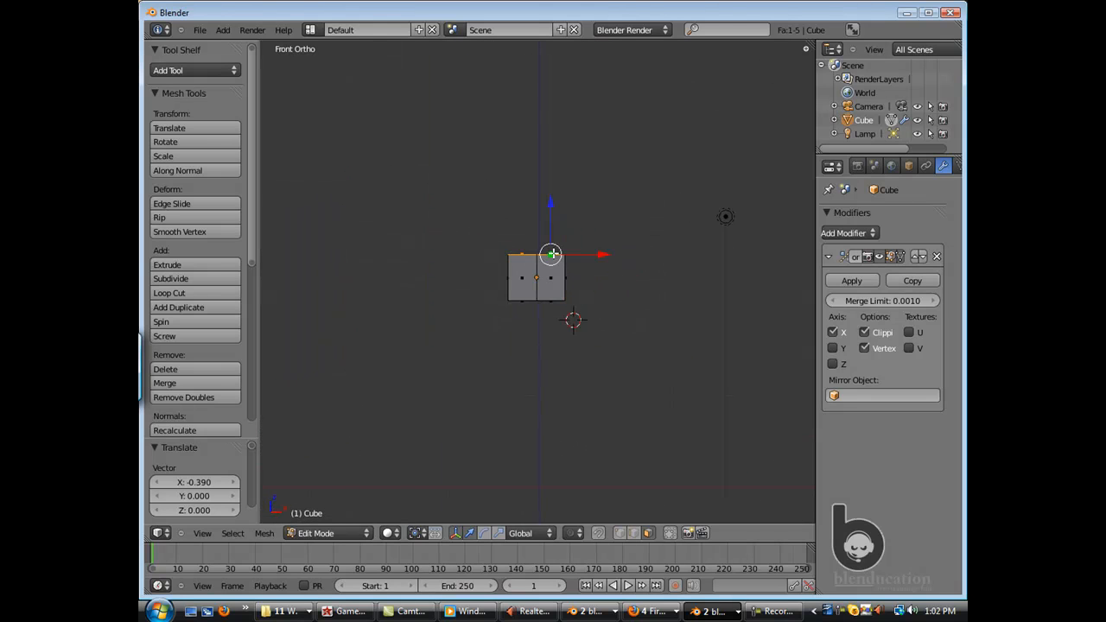
pyautogui.moveTo(552, 258); pyautogui.dragTo(550, 233)
pyautogui.rightClick(551, 257)
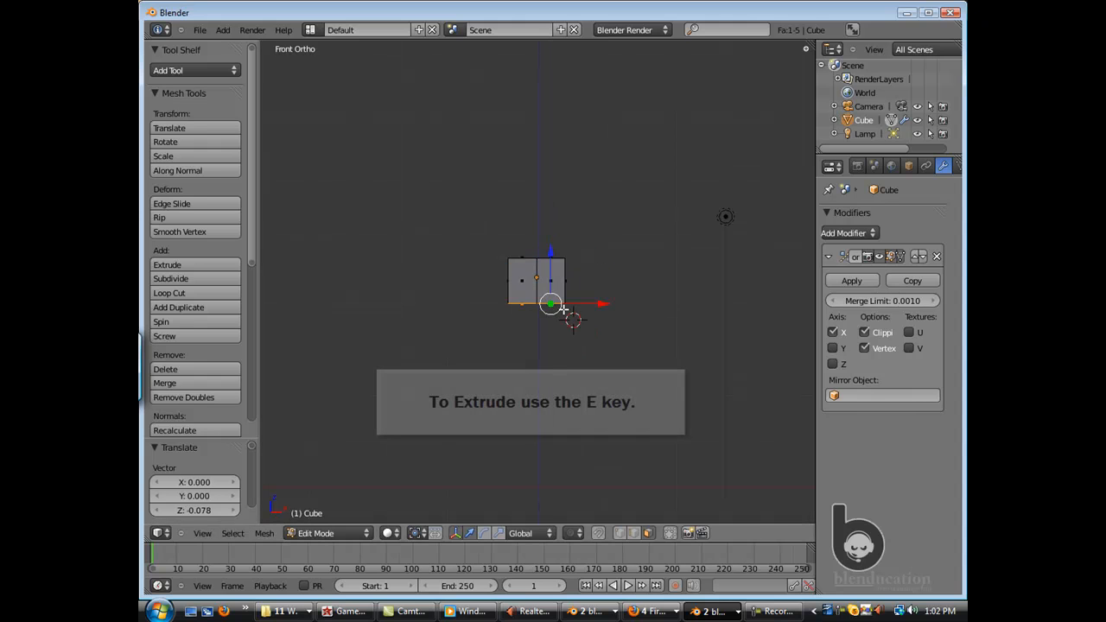
pyautogui.press('e')
pyautogui.click(562, 354)
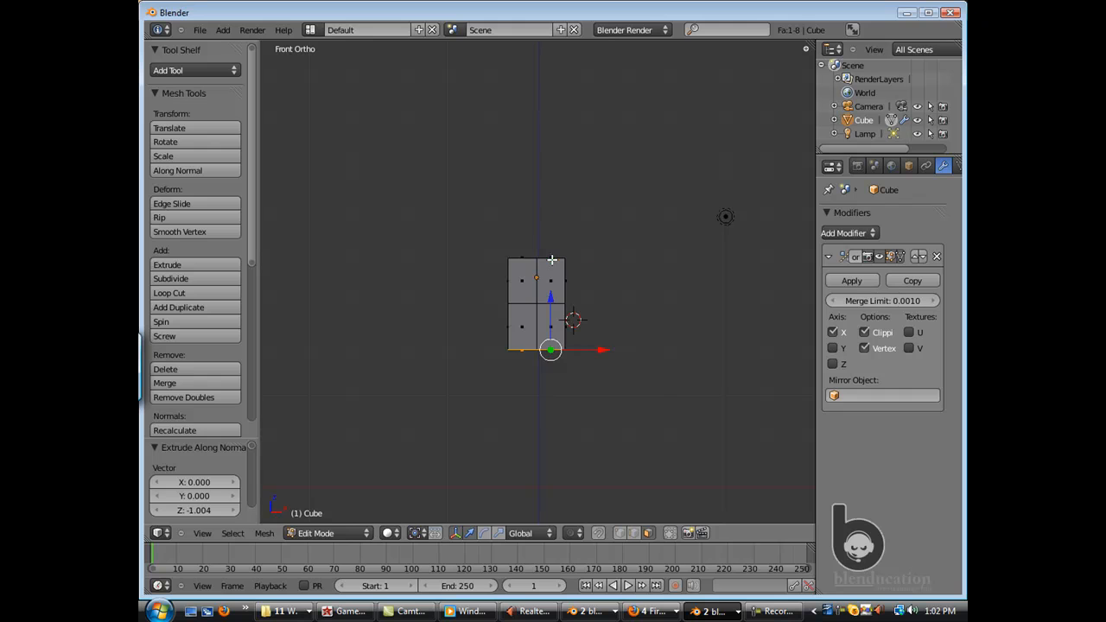
# Taper the lower torso segment by moving its side face inward about 0.16 on X and its back face forward about 0.10 on Y.
pyautogui.rightClick(567, 326)
pyautogui.moveTo(595, 327); pyautogui.dragTo(587, 326)
pyautogui.moveTo(581, 317); pyautogui.dragTo(569, 313, button='middle')
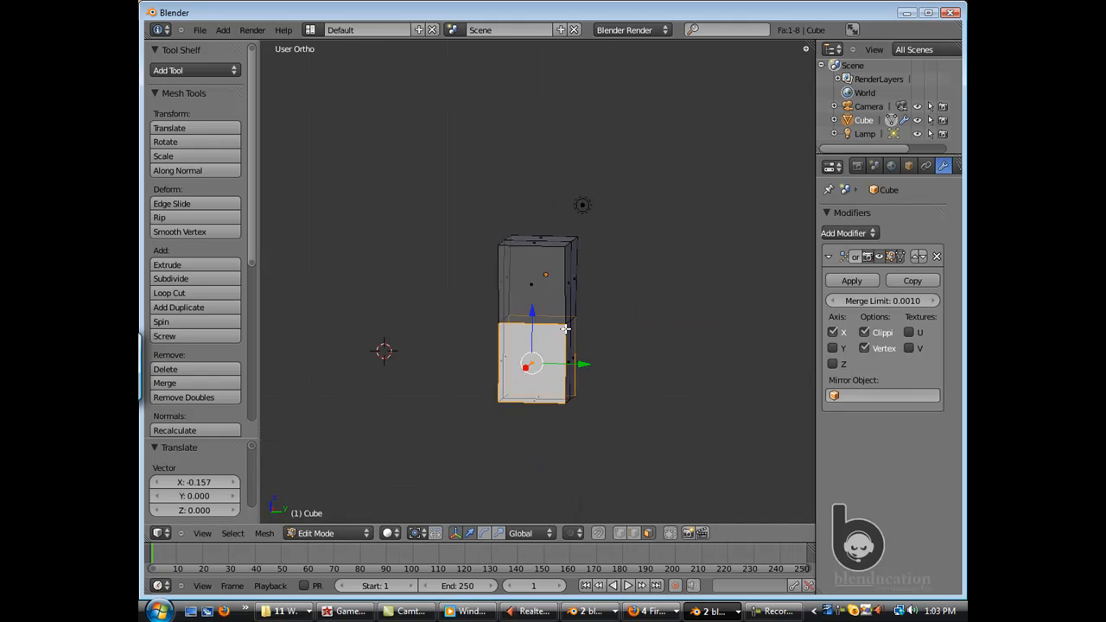
pyautogui.moveTo(603, 364); pyautogui.dragTo(595, 364)
# Extrude the torso's bottom face down about 0.47 to start the pelvis.
pyautogui.scroll(-2, 534, 337)
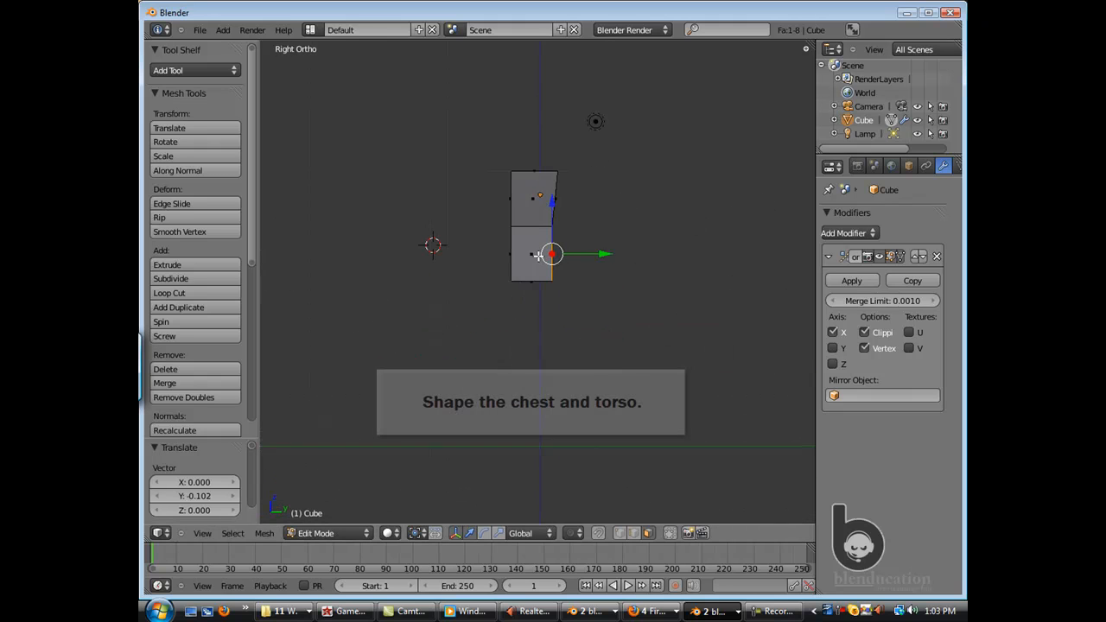
pyautogui.rightClick(537, 278)
pyautogui.press('e')
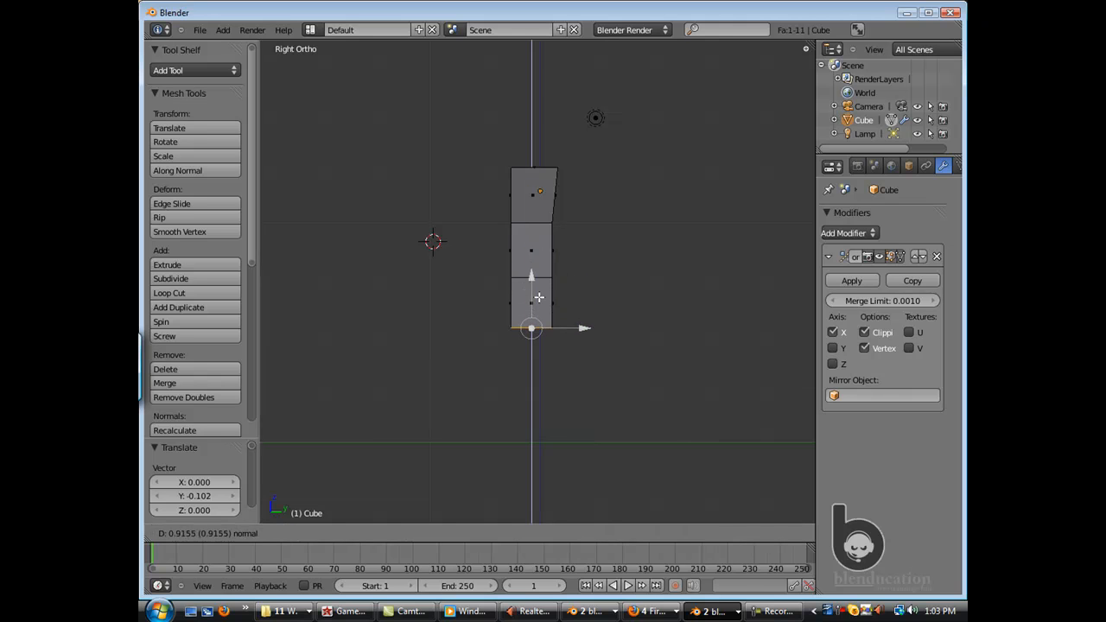
pyautogui.click(525, 285)
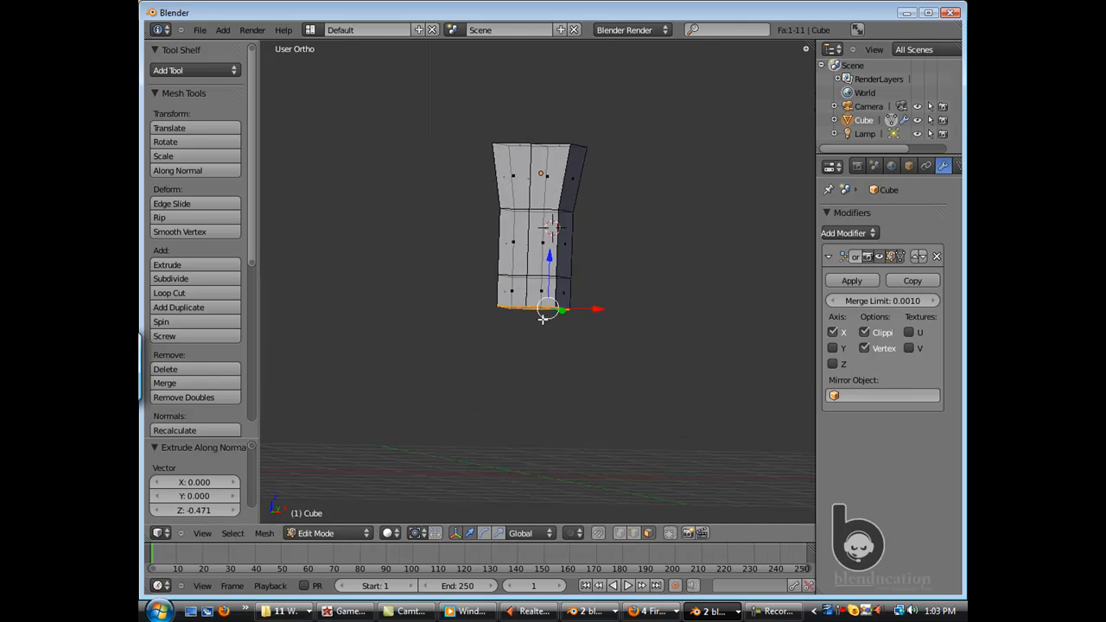
# Raise the outer bottom edge of the pelvis about 0.40 and the outer edge above it about 0.20 along Z.
pyautogui.click(558, 297)
pyautogui.press('g')
pyautogui.press('z')
pyautogui.click(566, 278)
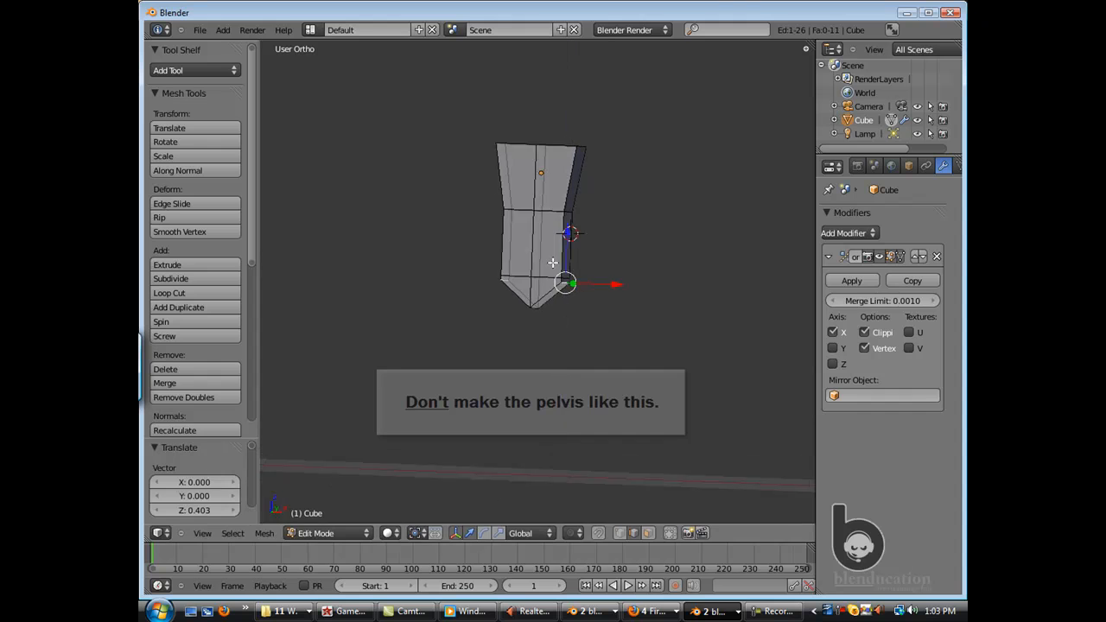
pyautogui.moveTo(569, 278); pyautogui.dragTo(562, 259, button='middle')
pyautogui.press('g')
pyautogui.press('z')
pyautogui.click(563, 266)
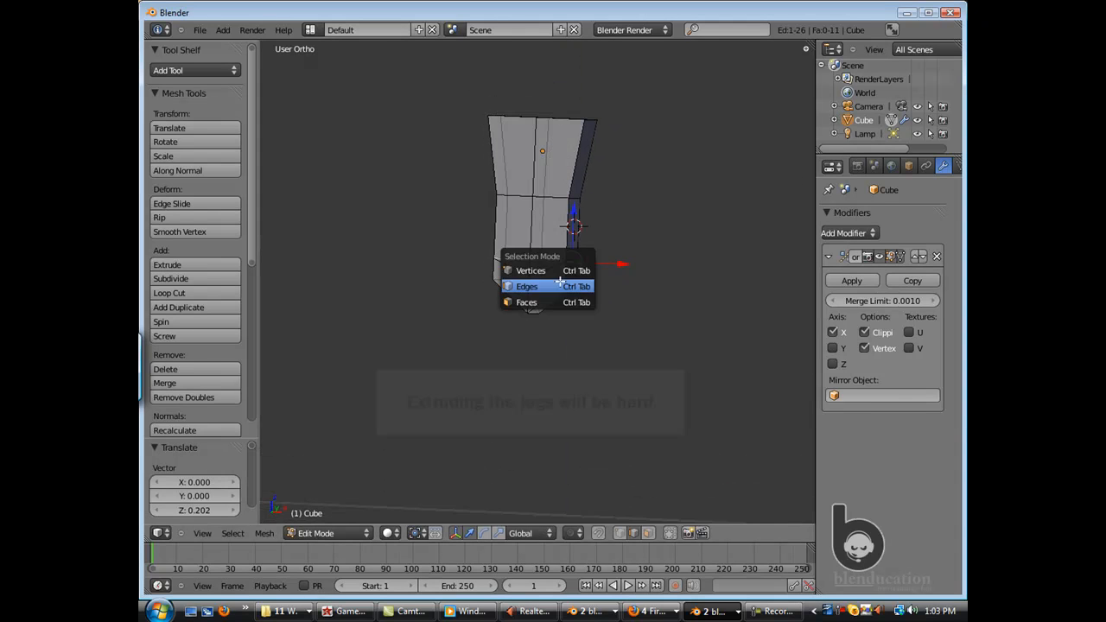
# Move the outer bottom edge of the pelvis inward about 0.34 and down about 0.39 to shape the hips.
pyautogui.click(553, 301)
pyautogui.scroll(2, 544, 276)
pyautogui.hotkey('ctrl', 'Tab')
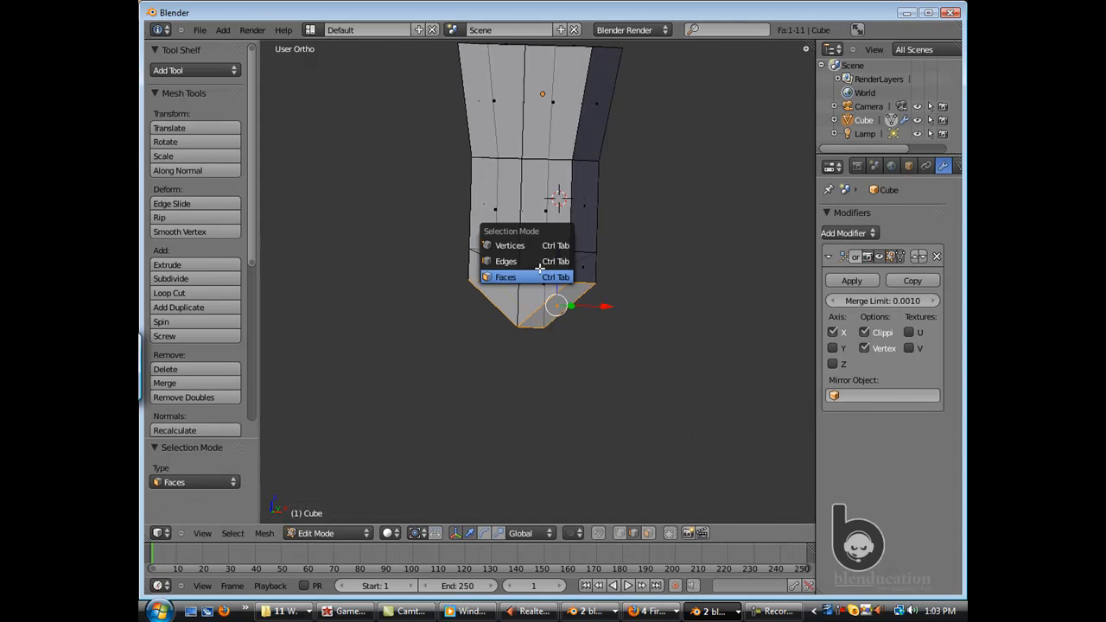
pyautogui.press('KP_1')
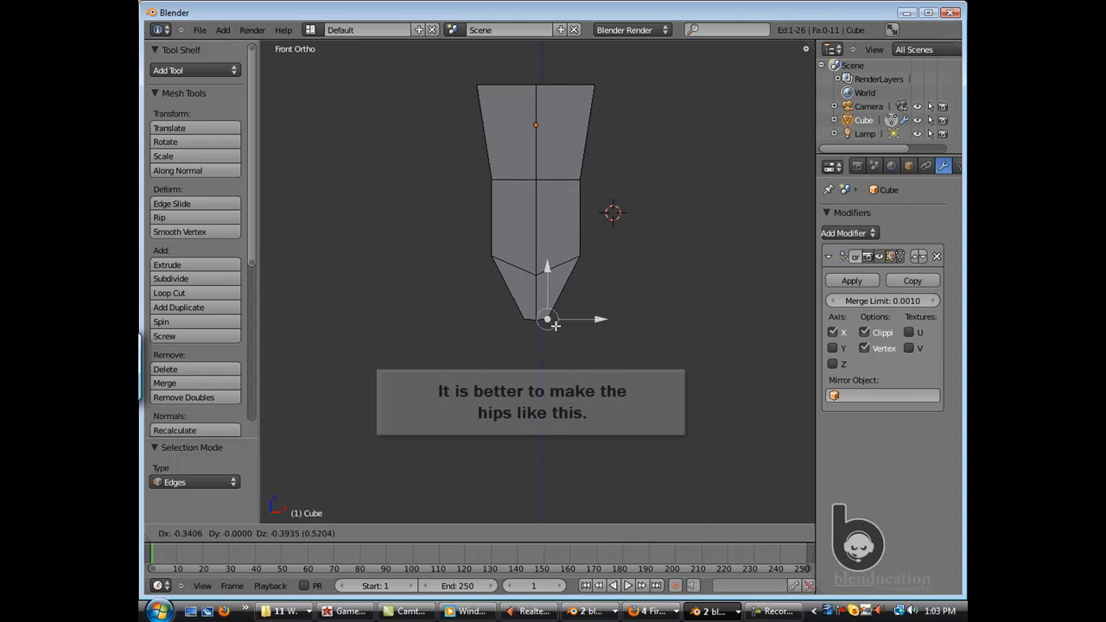
pyautogui.click(555, 325)
# Narrow the pelvis bottom from front to back, moving its back edge forward and its front edge back about 0.11 on Y.
pyautogui.moveTo(571, 267); pyautogui.dragTo(561, 285, button='middle')
pyautogui.scroll(4, 561, 328)
pyautogui.moveTo(603, 356); pyautogui.dragTo(578, 355)
pyautogui.moveTo(566, 350); pyautogui.dragTo(614, 346, button='middle')
pyautogui.rightClick(447, 341)
pyautogui.moveTo(471, 343); pyautogui.dragTo(489, 343)
# Extrude the slanted hip face outward about 0.53 on X and down about 0.29 on Z to start the legs.
pyautogui.moveTo(450, 259); pyautogui.dragTo(474, 251, button='middle')
pyautogui.scroll(-3, 470, 248)
pyautogui.hotkey('ctrl', 'Tab')
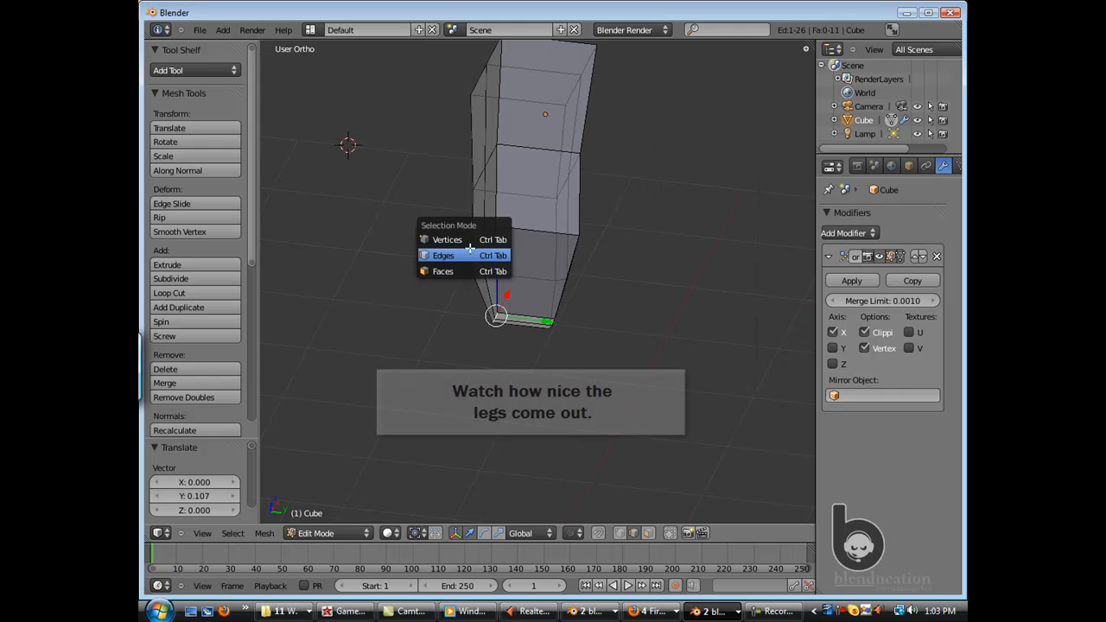
pyautogui.scroll(-6, 510, 265)
pyautogui.press('KP_1')
pyautogui.scroll(3, 545, 285)
pyautogui.press('e')
pyautogui.click(593, 302)
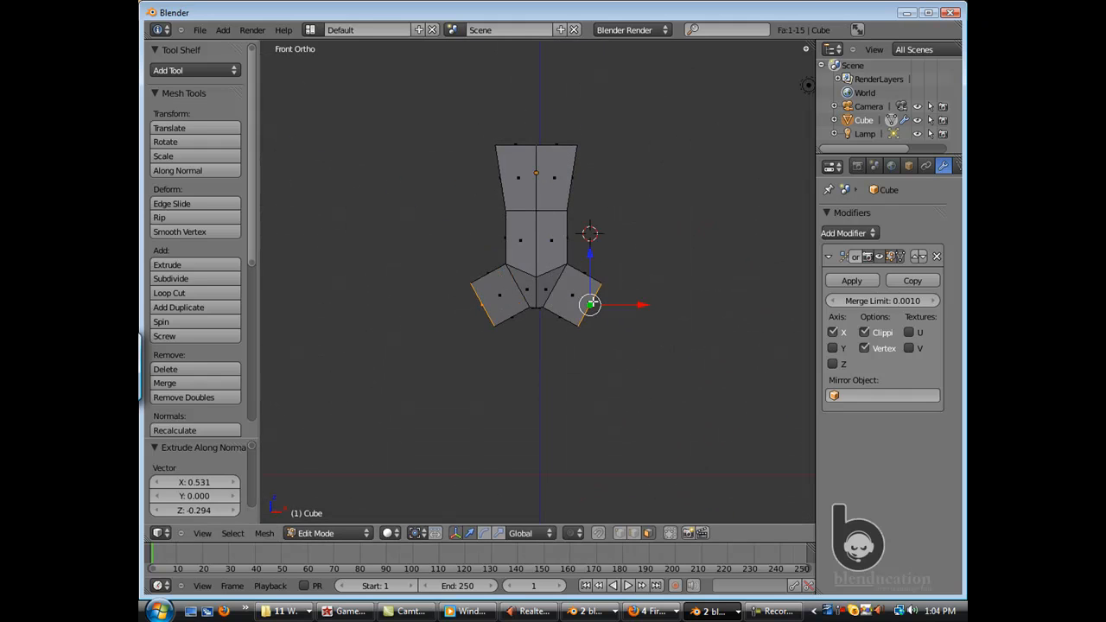
# Try to move the leg's end face down and inward and scale it to about 0.54.
pyautogui.press('g')
pyautogui.click(560, 343)
pyautogui.press('s')
pyautogui.click(551, 337)
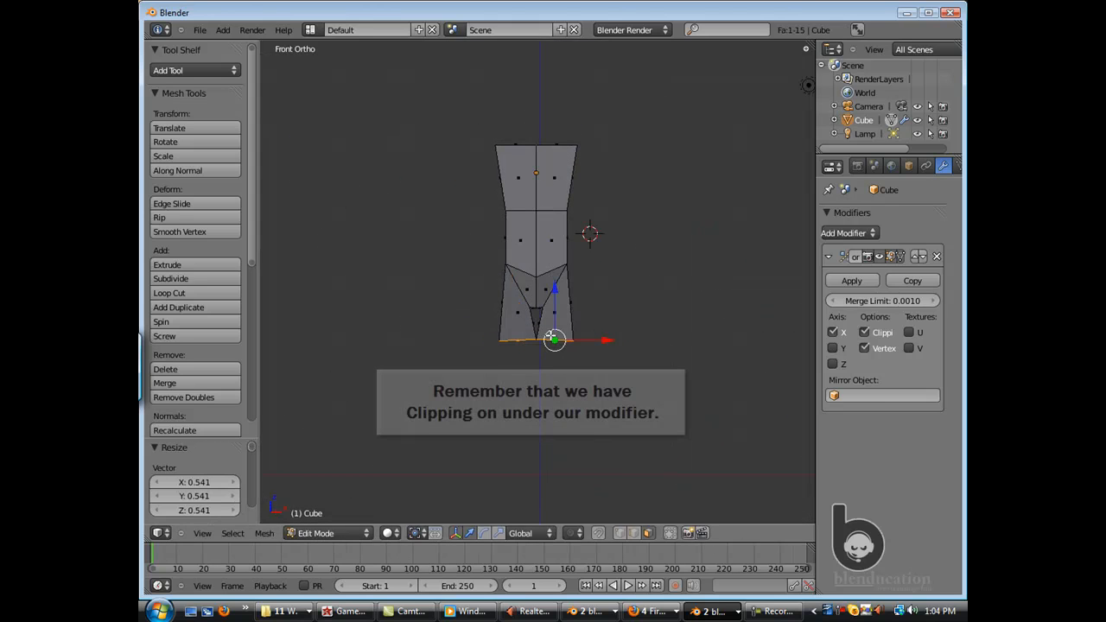
pyautogui.click(560, 336)
# Rotate the leg's end face by about 1.024 in front view so that it lies level.
pyautogui.moveTo(560, 336); pyautogui.dragTo(525, 273, button='middle')
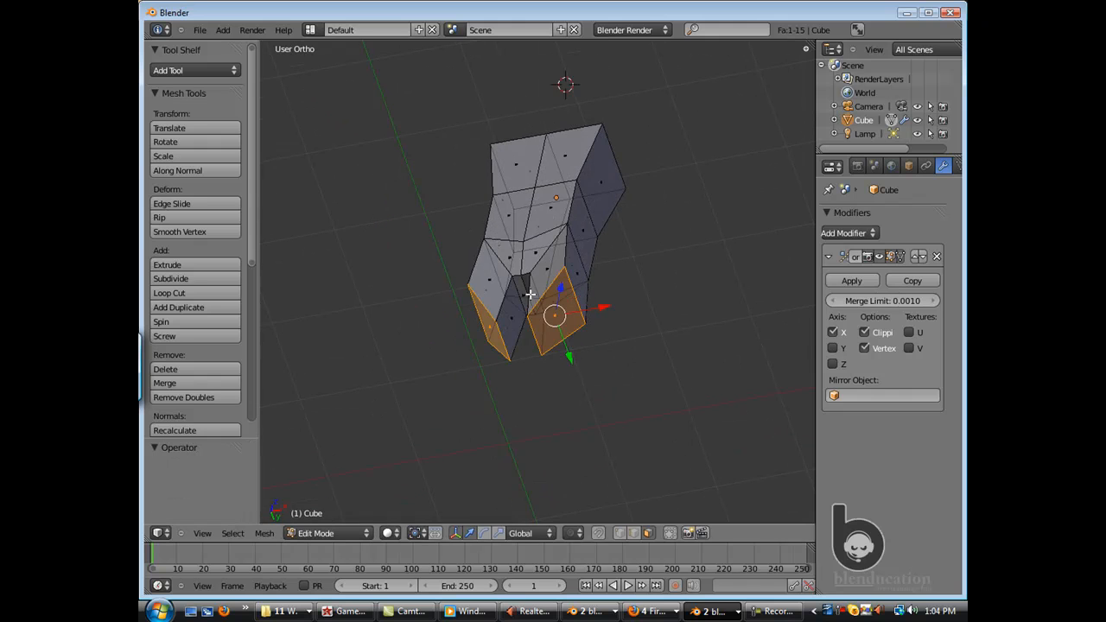
pyautogui.press('KP_1')
pyautogui.click(635, 340)
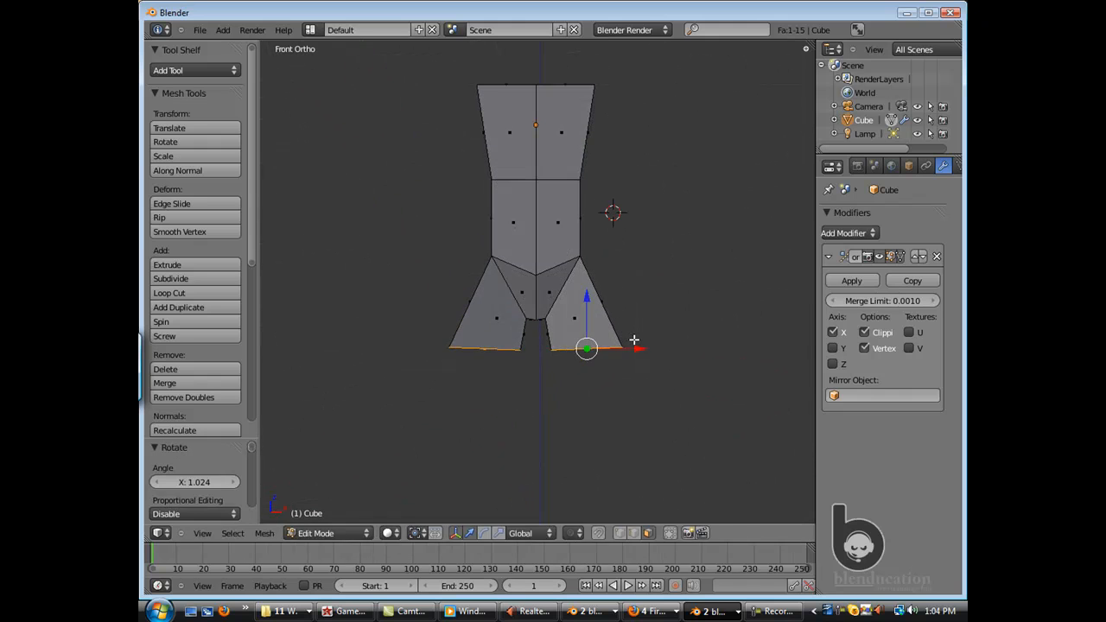
# Scale down the leg's end face and move it about 0.08 inward and 0.08 down.
pyautogui.press('s')
pyautogui.click(592, 369)
pyautogui.press('g')
pyautogui.click(584, 375)
# Extrude the leg's end face downward into a long leg and move its end outward about 0.41 on X.
pyautogui.scroll(-3, 583, 375)
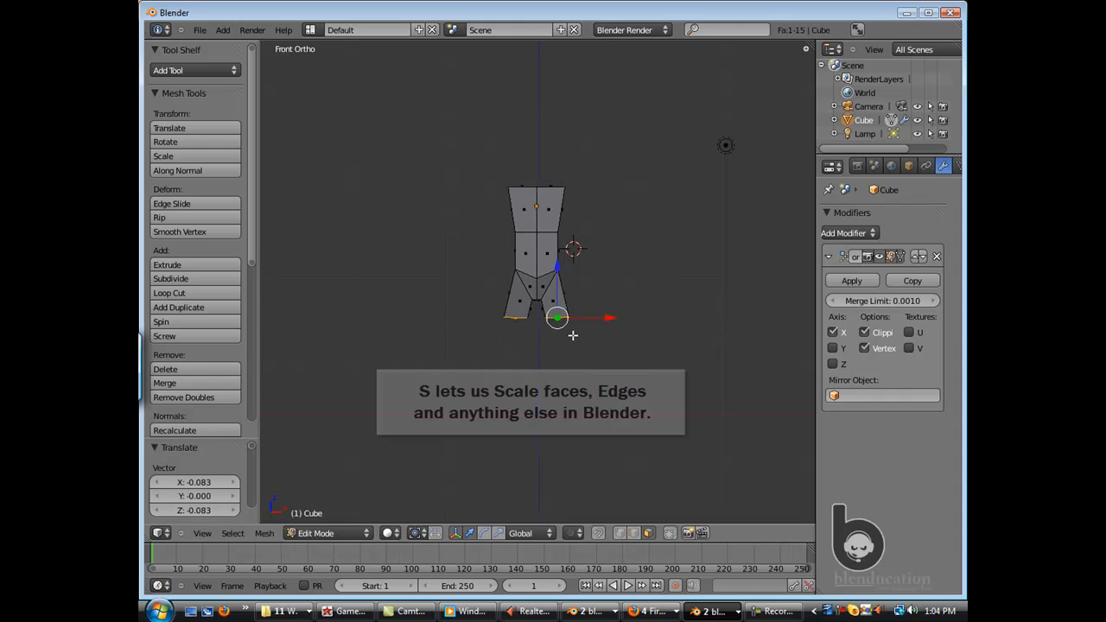
pyautogui.press('e')
pyautogui.click(550, 413)
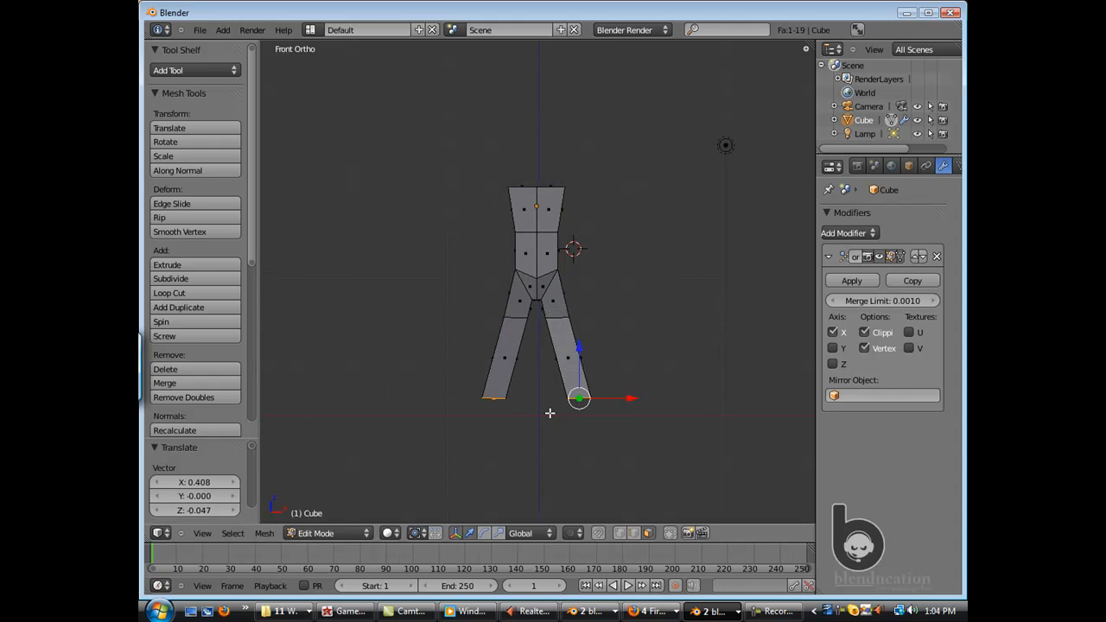
pyautogui.click(555, 404)
# Move the leg's middle edge loop down to knee height and outward about 0.13 on X.
pyautogui.moveTo(555, 404); pyautogui.dragTo(595, 366, button='middle')
pyautogui.press('g')
pyautogui.press('z')
pyautogui.click(537, 338)
pyautogui.press('g')
pyautogui.press('x')
pyautogui.click(592, 362)
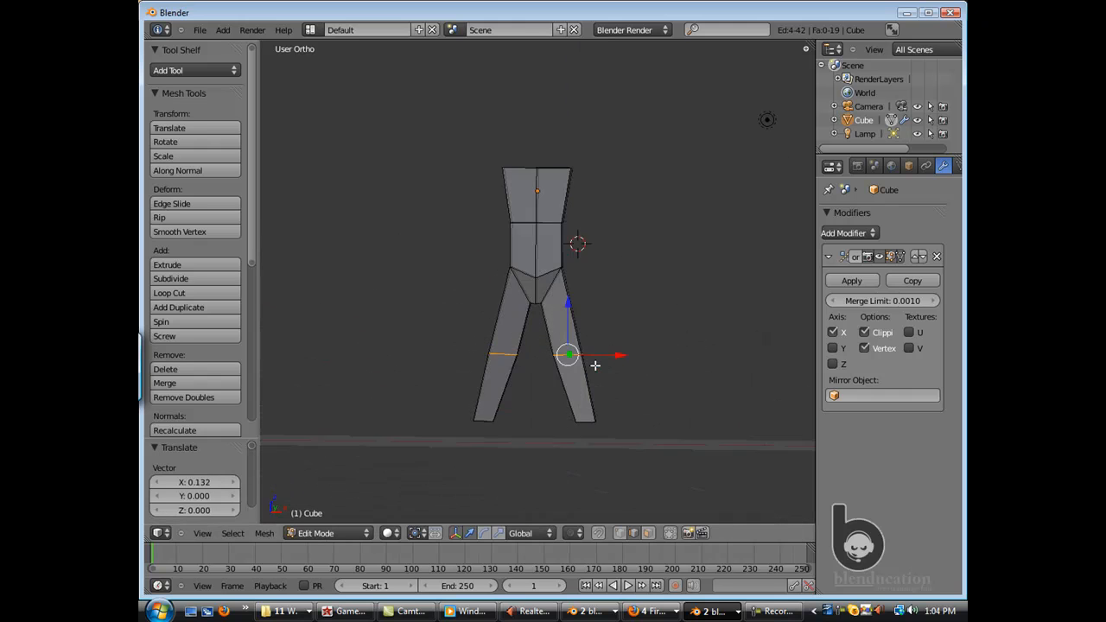
# Shift the knee edge loop forward about 0.14 on Y and fine-tune its height.
pyautogui.moveTo(581, 355); pyautogui.dragTo(573, 355)
pyautogui.moveTo(524, 315); pyautogui.dragTo(523, 304)
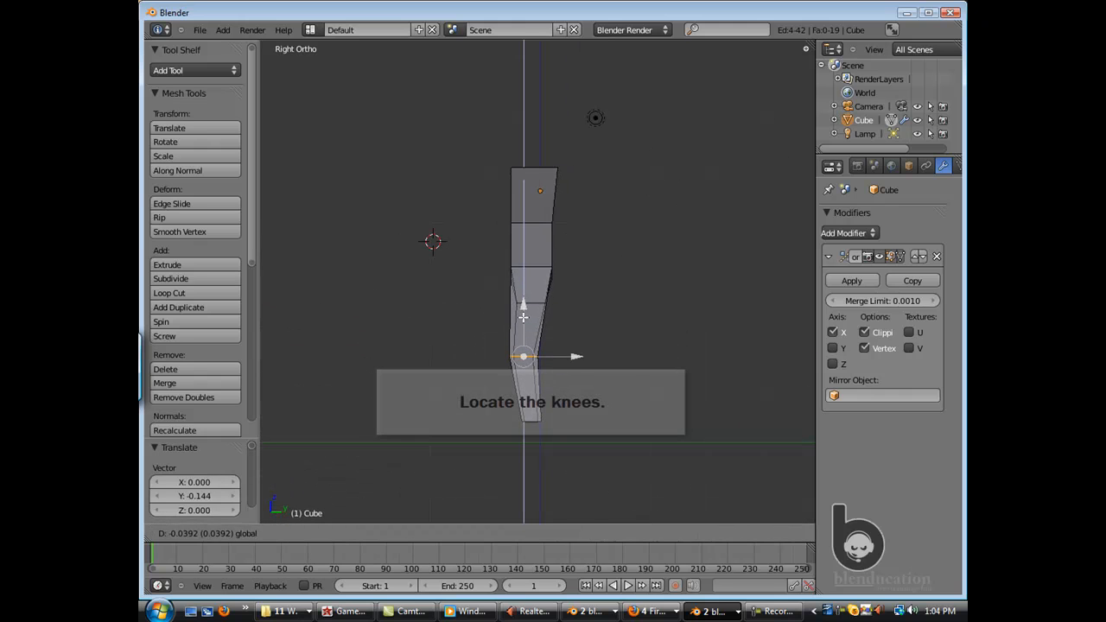
pyautogui.click(523, 317)
# Spread the two inner corner vertices of the leg's end face apart along Y, the back one by about 0.05.
pyautogui.moveTo(523, 317); pyautogui.dragTo(533, 396, button='middle')
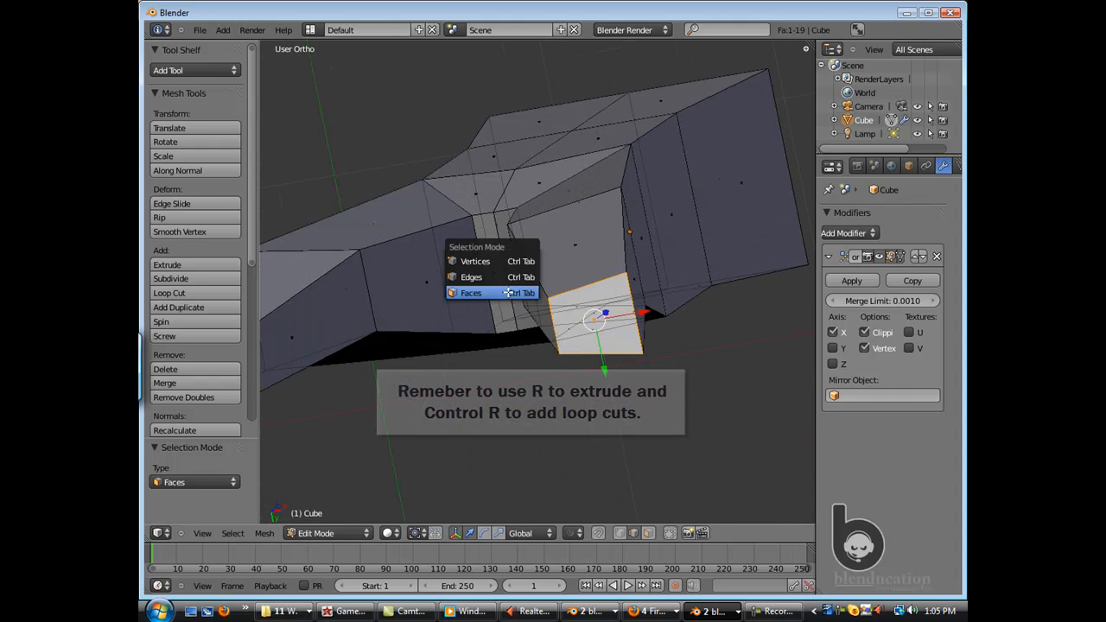
pyautogui.click(508, 262)
pyautogui.rightClick(549, 298)
pyautogui.moveTo(556, 335); pyautogui.dragTo(552, 318)
pyautogui.rightClick(559, 353)
pyautogui.moveTo(565, 386); pyautogui.dragTo(567, 395)
# Move the leg's bottom face inward in front view and extrude it down to form the heel block.
pyautogui.hotkey('ctrl', 'Tab')
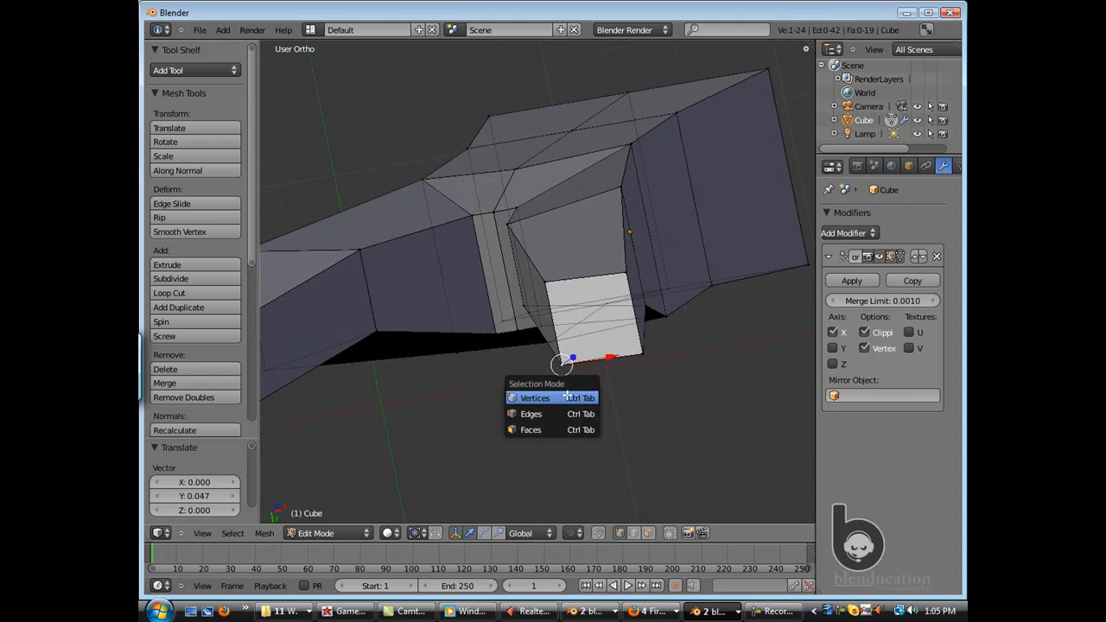
pyautogui.click(561, 429)
pyautogui.rightClick(590, 332)
pyautogui.rightClick(595, 321)
pyautogui.press('KP_1')
pyautogui.scroll(-6, 595, 321)
pyautogui.keyDown('shift'); pyautogui.moveTo(557, 372); pyautogui.dragTo(549, 218, button='middle'); pyautogui.keyUp('shift')
pyautogui.moveTo(632, 327); pyautogui.dragTo(609, 330)
pyautogui.press('e')
pyautogui.click(612, 361)
# Extrude the front face of the heel block forward about 0.45 on Y to form the foot.
pyautogui.moveTo(619, 288); pyautogui.dragTo(523, 282, button='middle')
pyautogui.rightClick(548, 343)
pyautogui.rightClick(514, 339)
pyautogui.press('KP_3')
pyautogui.scroll(-2, 522, 308)
pyautogui.scroll(3, 522, 310)
pyautogui.press('e')
pyautogui.click(432, 375)
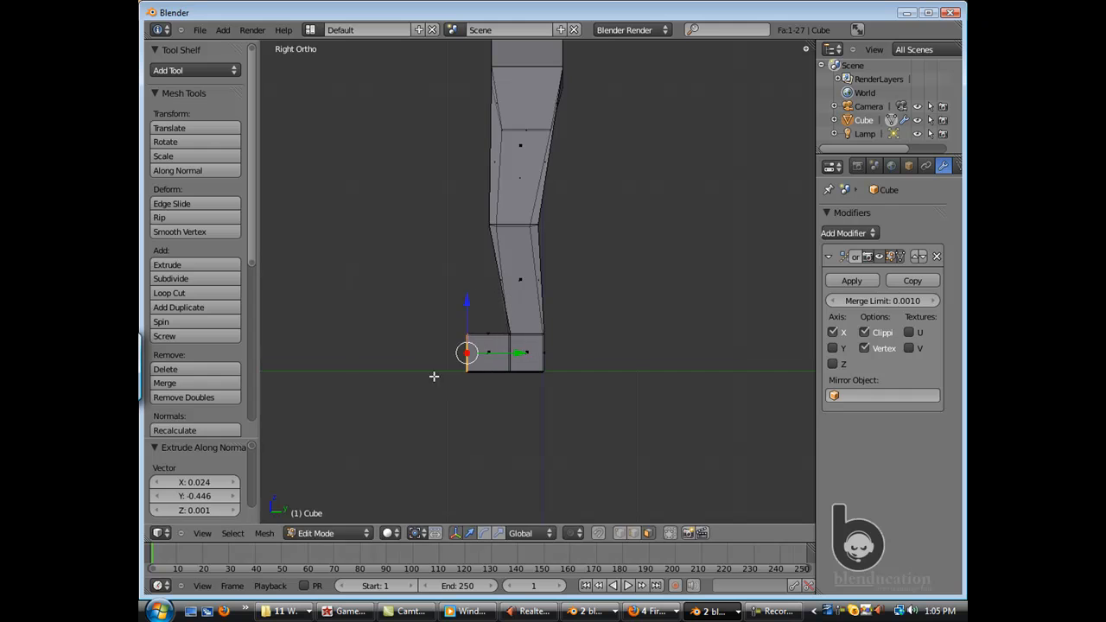
# Scale the toe face to 0.6 along Z and move it down about 0.08.
pyautogui.press('s')
pyautogui.press('z')
pyautogui.click(464, 304)
pyautogui.press('g')
pyautogui.press('z')
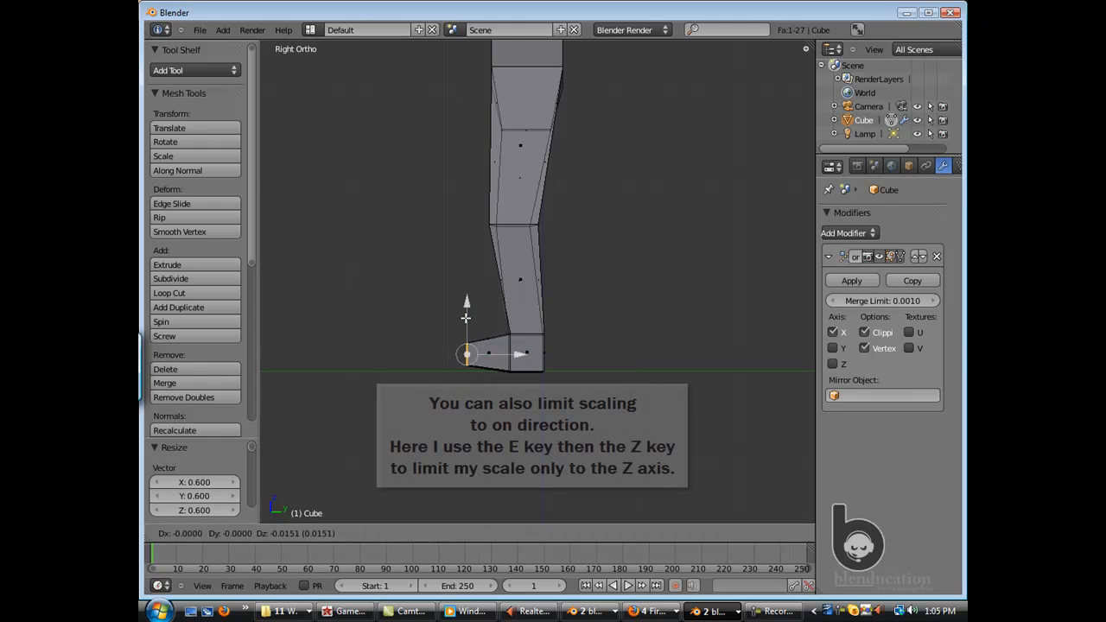
pyautogui.click(464, 323)
# Scale the outer knee edge to about 0.77.
pyautogui.scroll(-3, 476, 240)
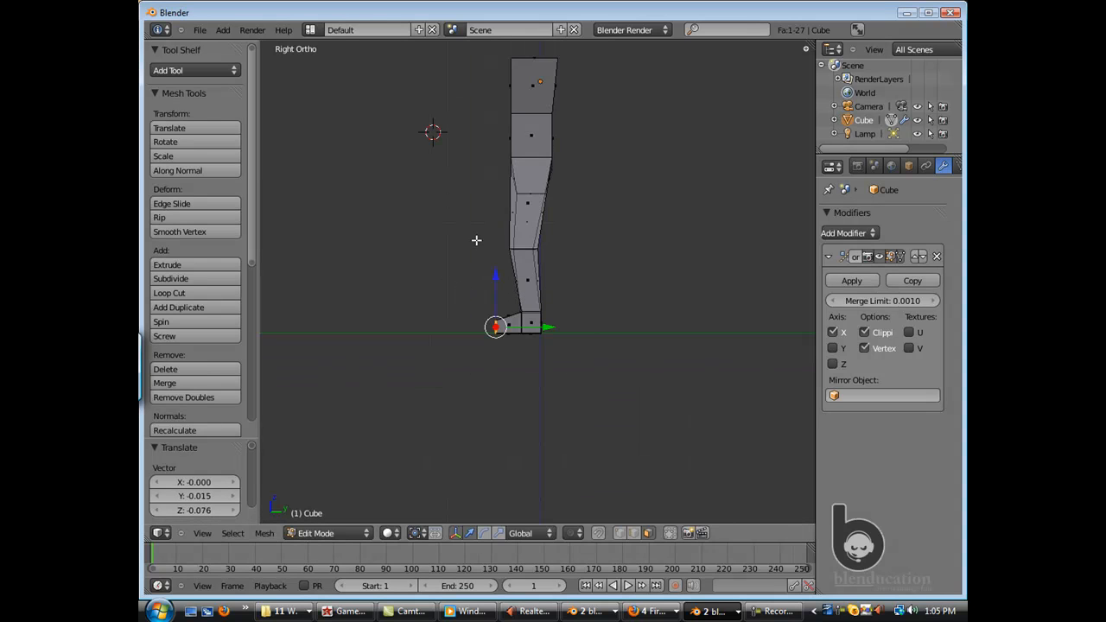
pyautogui.click(470, 213)
pyautogui.rightClick(509, 250)
pyautogui.press('s')
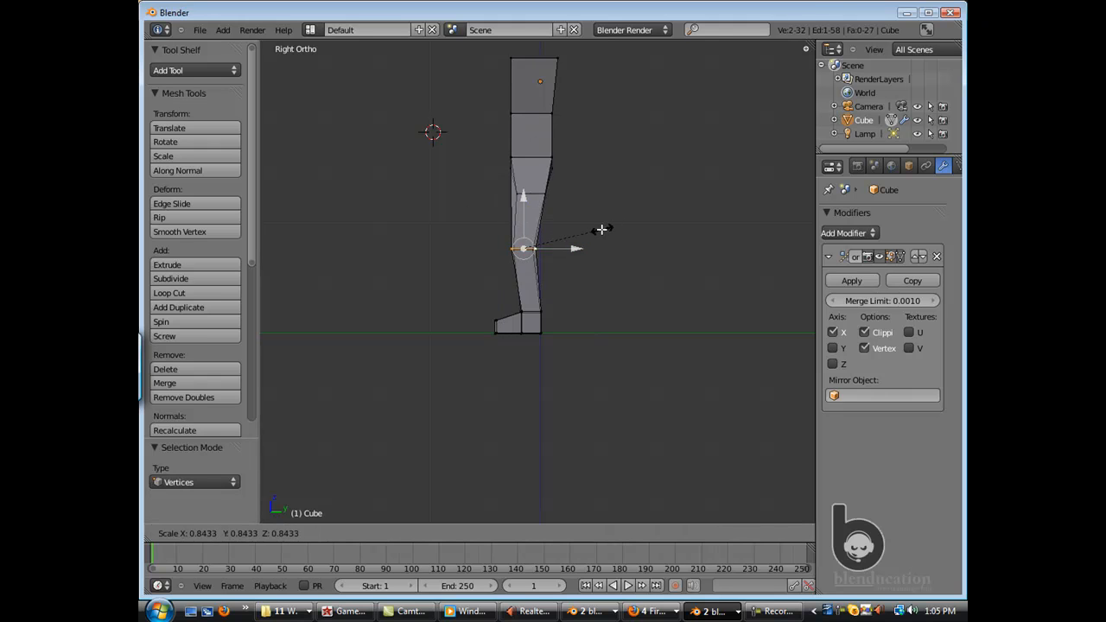
pyautogui.click(586, 230)
# Extrude the torso's top face up about 0.55 to add an upper chest segment.
pyautogui.moveTo(545, 229); pyautogui.dragTo(514, 234, button='middle')
pyautogui.scroll(1, 514, 234)
pyautogui.press('KP_1')
pyautogui.scroll(-5, 513, 234)
pyautogui.scroll(8, 538, 262)
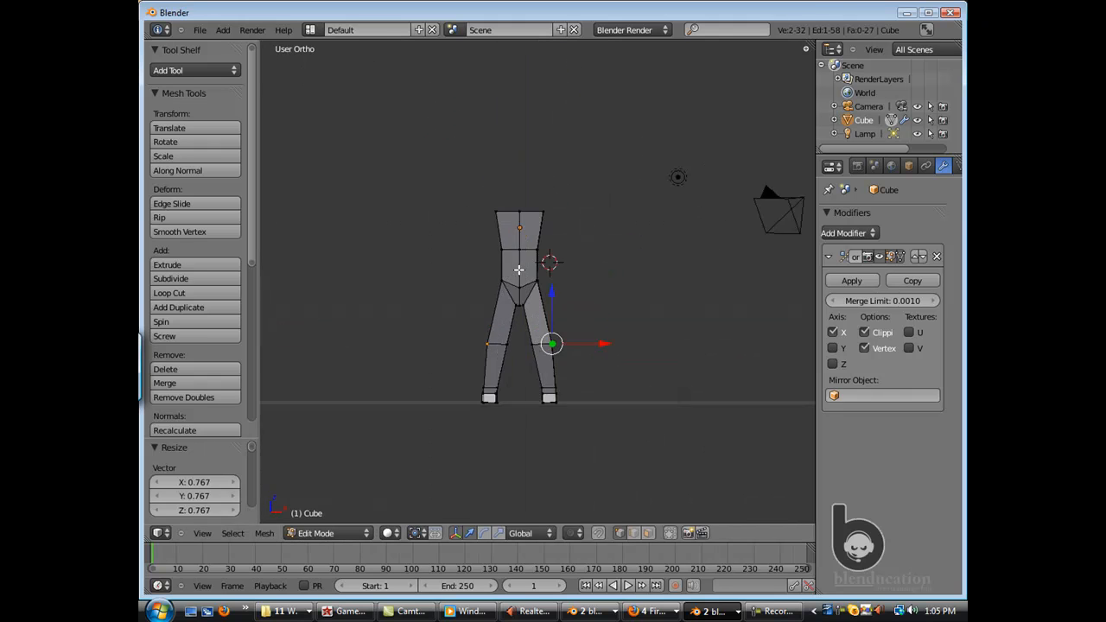
pyautogui.moveTo(533, 302); pyautogui.dragTo(531, 276, button='middle')
pyautogui.press('KP_1')
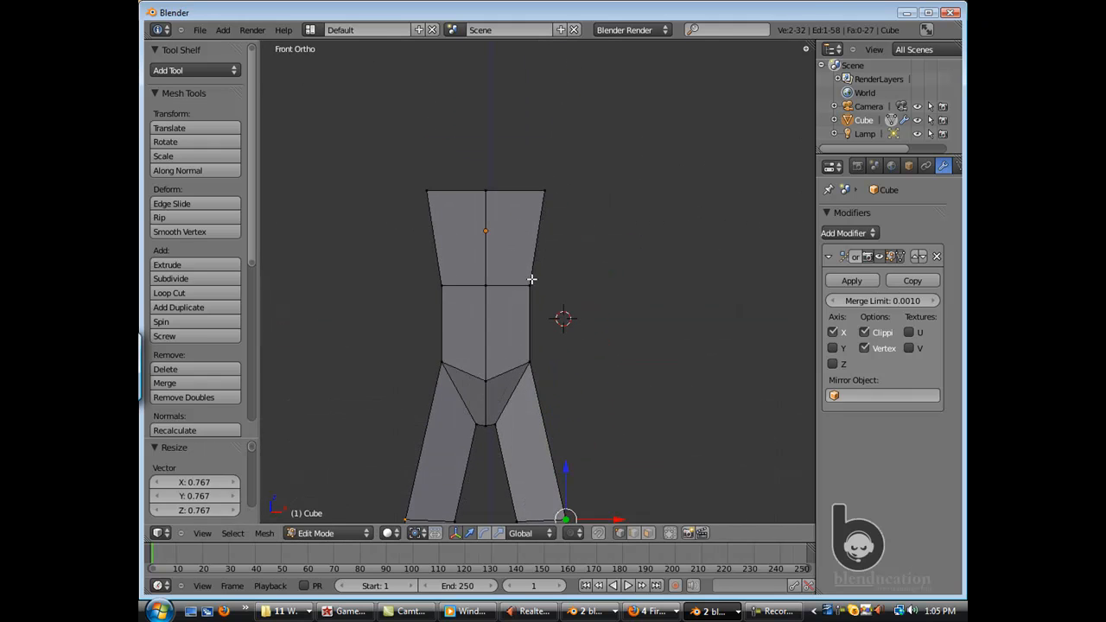
pyautogui.click(507, 224)
pyautogui.rightClick(511, 189)
pyautogui.press('e')
pyautogui.click(501, 113)
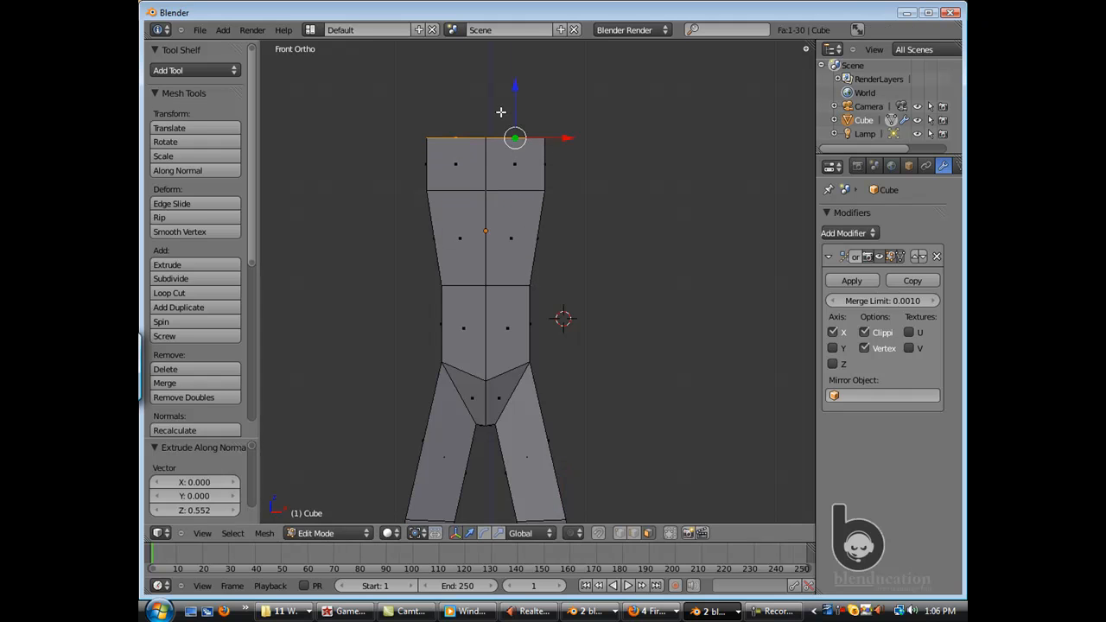
pyautogui.scroll(-3, 543, 185)
pyautogui.moveTo(542, 184); pyautogui.dragTo(539, 263, button='middle')
pyautogui.scroll(3, 515, 261)
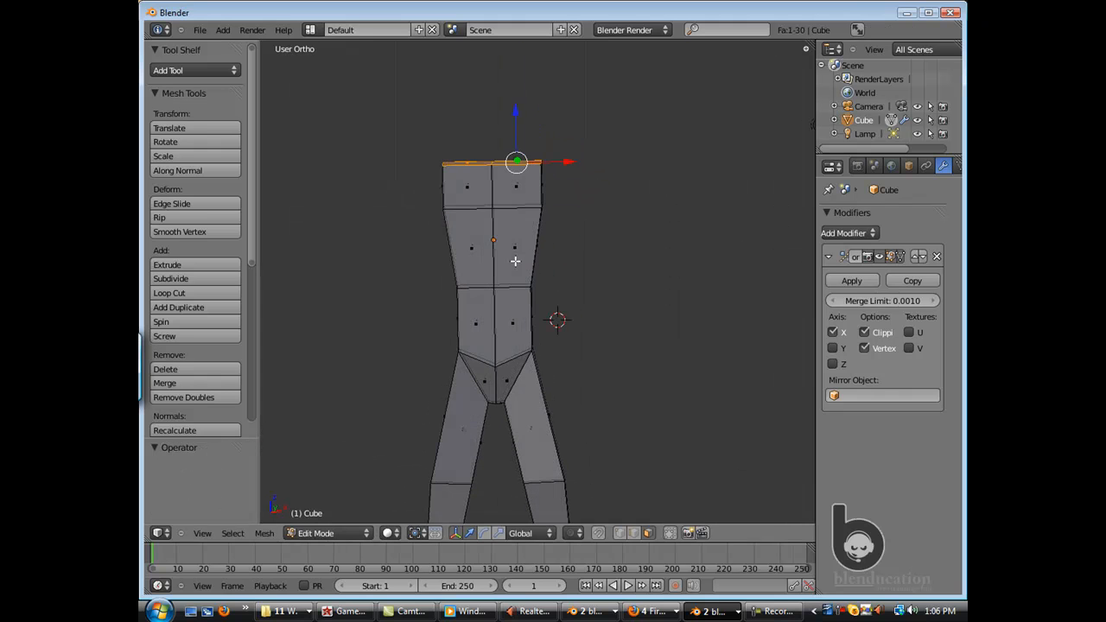
# Move the torso's top face up 0.2 on Z.
pyautogui.press('KP_1')
pyautogui.write('gz0.2')
pyautogui.press('Return')
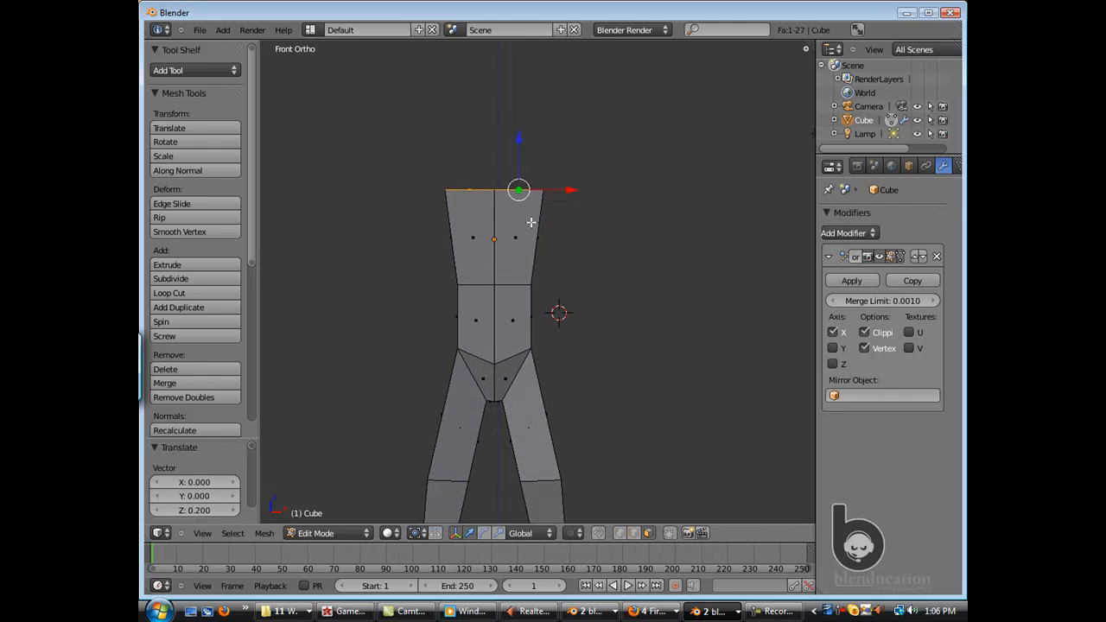
# Extrude the side face of the upper chest segment outward to start the shoulder.
pyautogui.rightClick(534, 214)
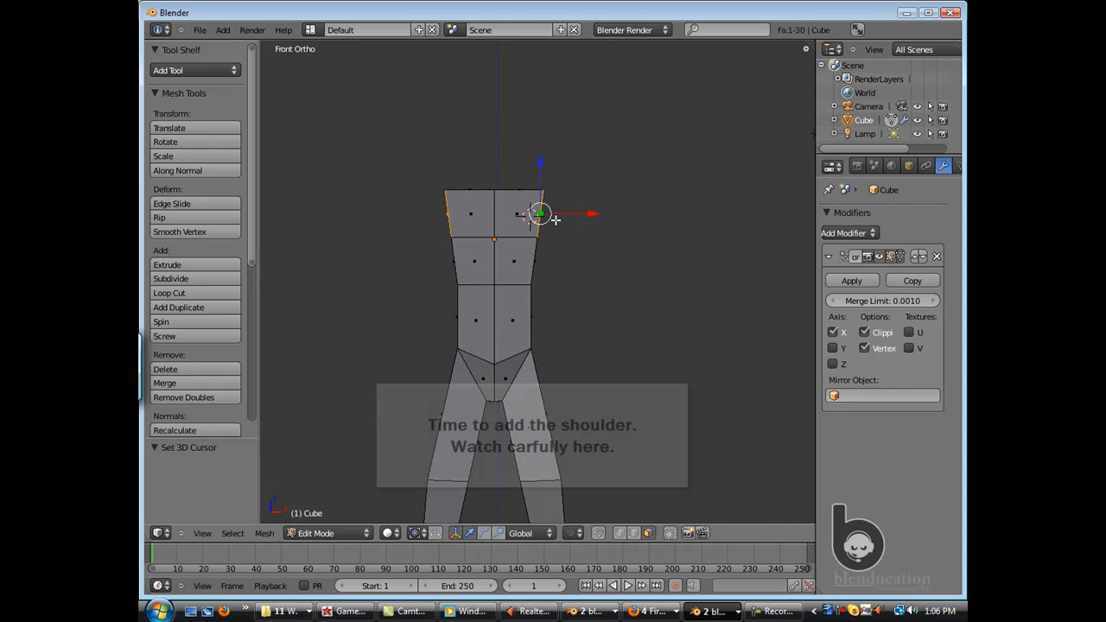
pyautogui.press('e')
pyautogui.click(570, 216)
# Reposition the shoulder's outer edges so its end face slants down and in toward the torso.
pyautogui.hotkey('ctrl', 'Tab')
pyautogui.click(574, 197)
pyautogui.moveTo(575, 197); pyautogui.dragTo(548, 215, button='middle')
pyautogui.press('g')
pyautogui.click(574, 273)
pyautogui.moveTo(573, 273); pyautogui.dragTo(526, 257, button='middle')
pyautogui.press('KP_1')
pyautogui.press('g')
pyautogui.click(571, 207)
pyautogui.hotkey('ctrl', 'Tab')
pyautogui.click(572, 202)
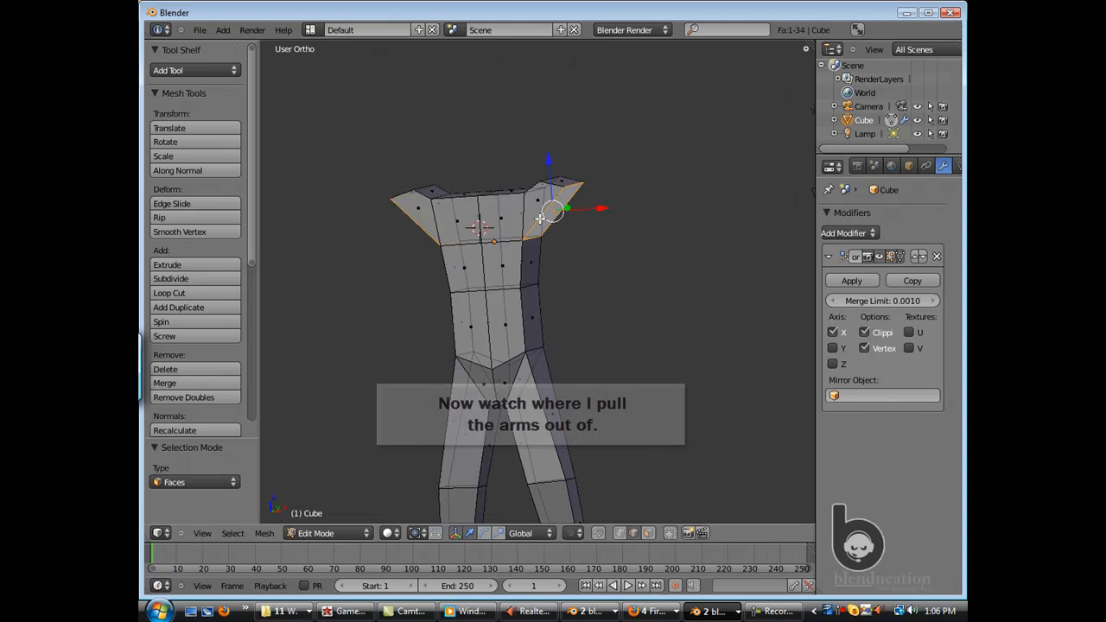
# Extrude the slanted shoulder face outward into an upper arm and rotate its end face upright by about 0.71 radians.
pyautogui.scroll(2, 605, 227)
pyautogui.press('e')
pyautogui.click(644, 237)
pyautogui.press('r')
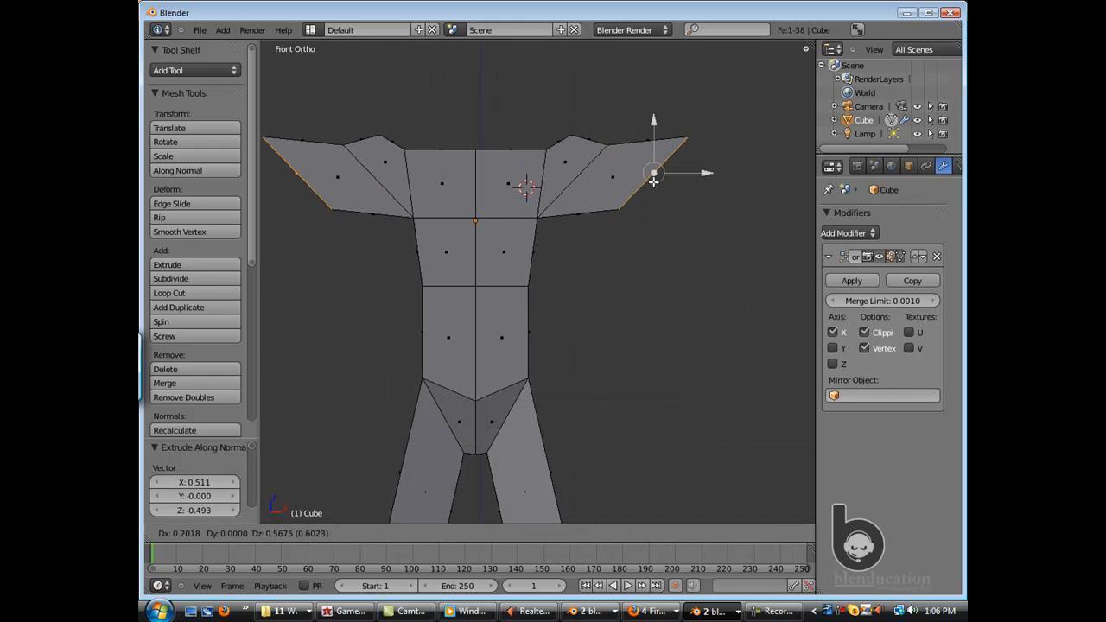
pyautogui.click(673, 241)
# Scale the upper arm's end face to about 0.57.
pyautogui.press('s')
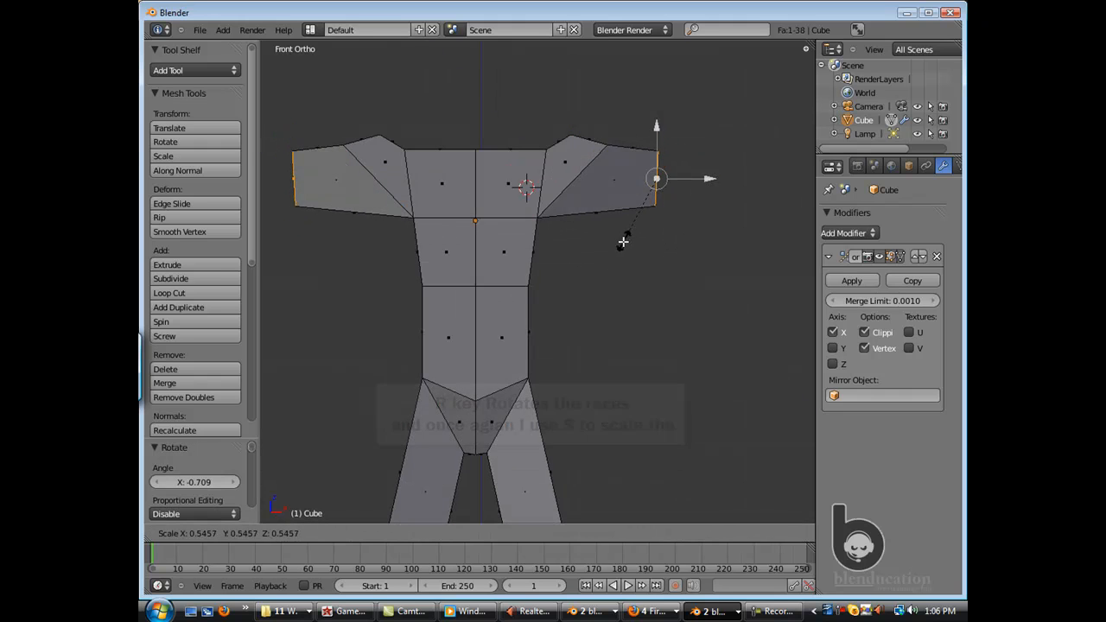
pyautogui.click(620, 238)
pyautogui.moveTo(605, 235); pyautogui.dragTo(565, 228, button='middle')
pyautogui.press('KP_1')
pyautogui.scroll(-4, 546, 303)
pyautogui.scroll(2, 617, 234)
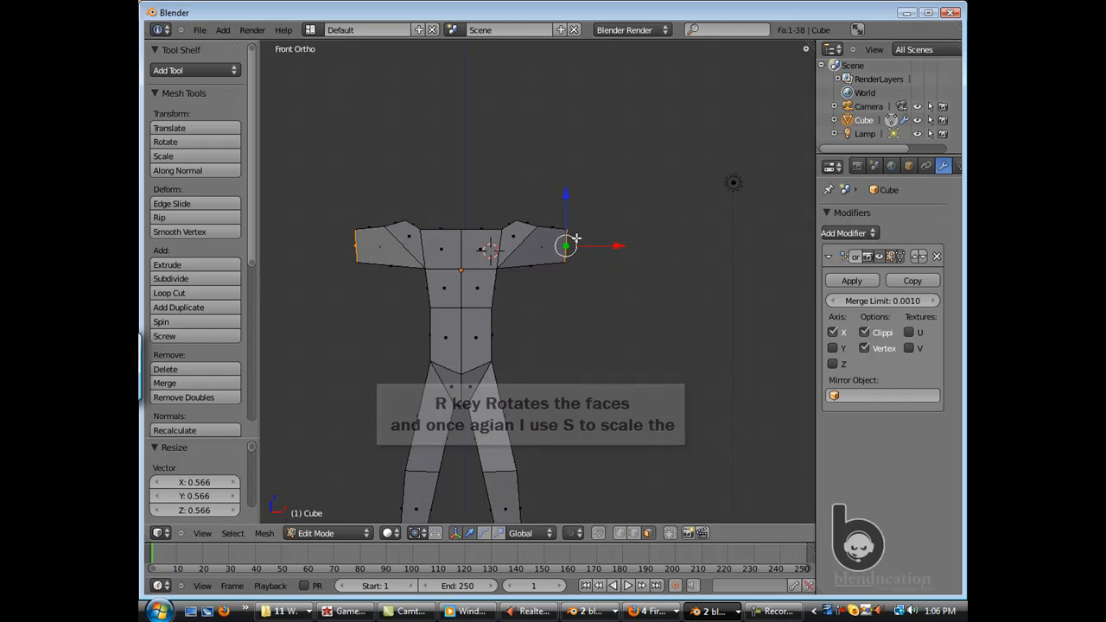
# Extrude a short elbow segment from the arm's end and scale its end face to about 0.74.
pyautogui.press('e')
pyautogui.click(597, 242)
pyautogui.press('s')
pyautogui.click(586, 270)
# Extrude the forearm outward about 0.74 and scale its end face to about 0.83.
pyautogui.press('e')
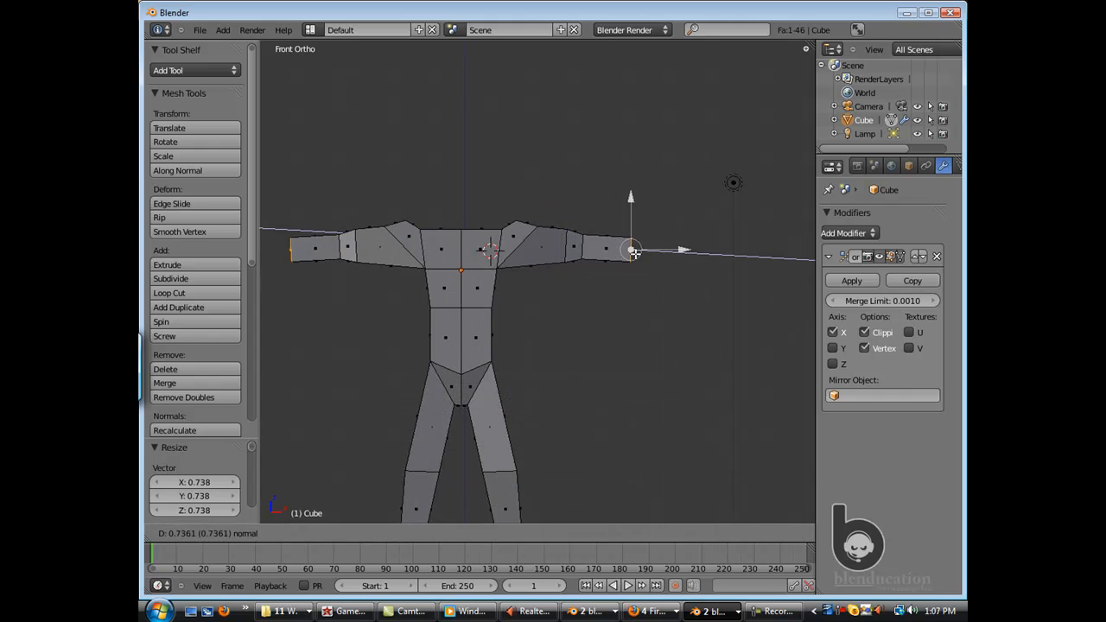
pyautogui.click(636, 253)
pyautogui.press('s')
pyautogui.click(616, 298)
# Move the forearm's end face slightly inward and up to shorten the arm.
pyautogui.moveTo(615, 298); pyautogui.dragTo(536, 247, button='middle')
pyautogui.scroll(3, 537, 247)
pyautogui.keyDown('alt'); pyautogui.rightClick(537, 247); pyautogui.keyUp('alt')
pyautogui.moveTo(478, 319); pyautogui.dragTo(528, 299, button='middle')
pyautogui.scroll(-3, 528, 299)
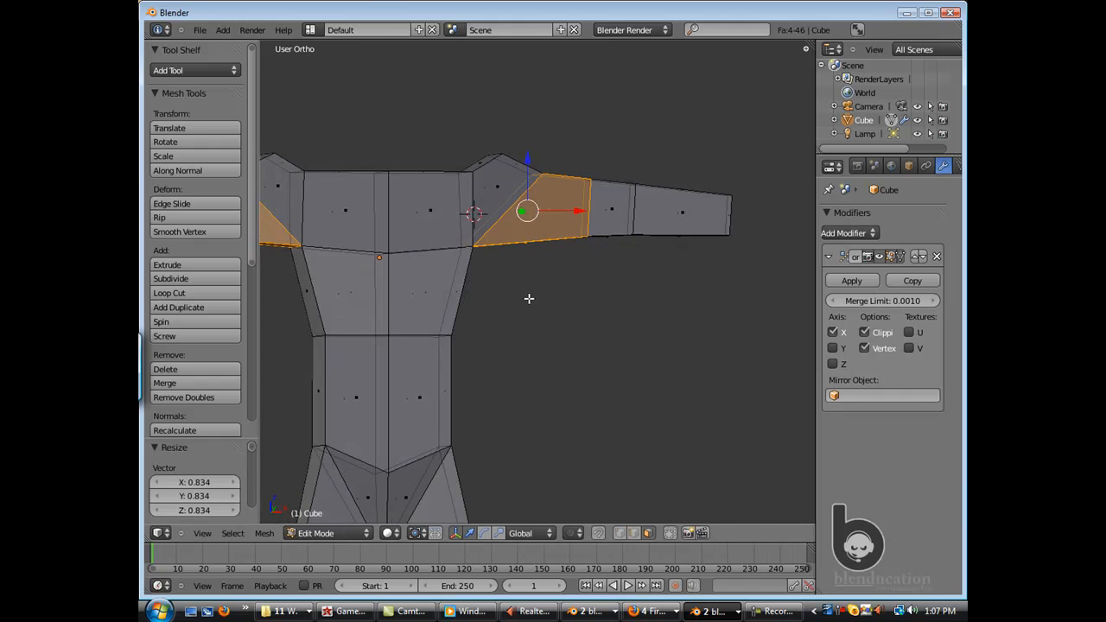
pyautogui.rightClick(640, 236)
pyautogui.press('KP_1')
pyautogui.scroll(-2, 616, 269)
pyautogui.moveTo(626, 257); pyautogui.dragTo(618, 254)
pyautogui.moveTo(596, 217); pyautogui.dragTo(596, 215)
# Scale the two vertices at the shoulder's peak to about 0.71, working from above.
pyautogui.keyDown('alt'); pyautogui.rightClick(556, 253); pyautogui.keyUp('alt')
pyautogui.keyDown('alt'); pyautogui.rightClick(560, 249); pyautogui.keyUp('alt')
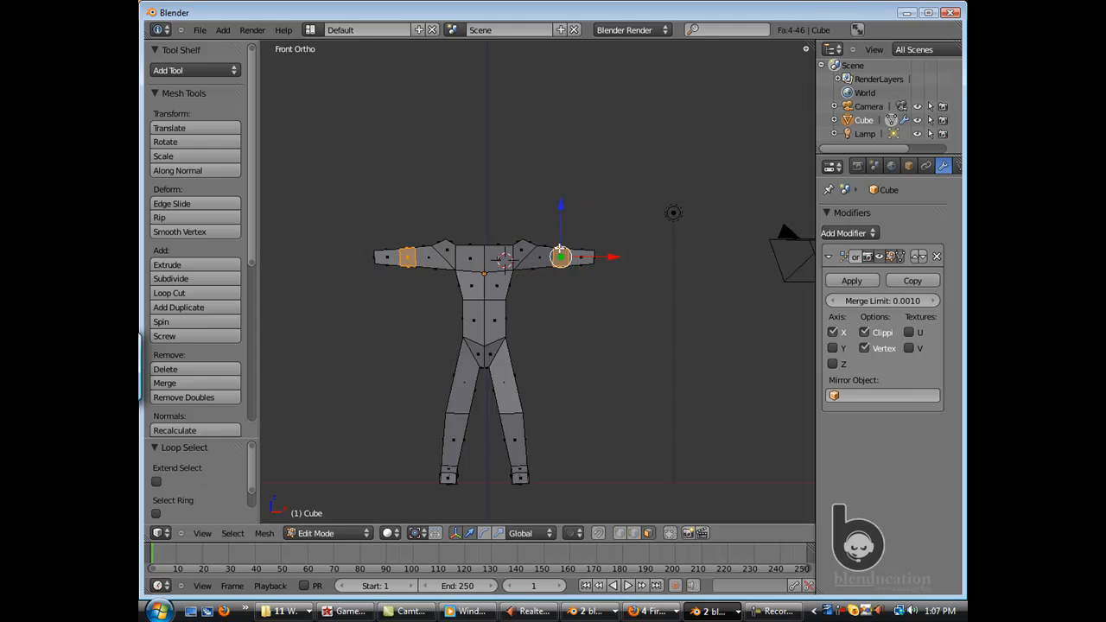
pyautogui.press('KP_7')
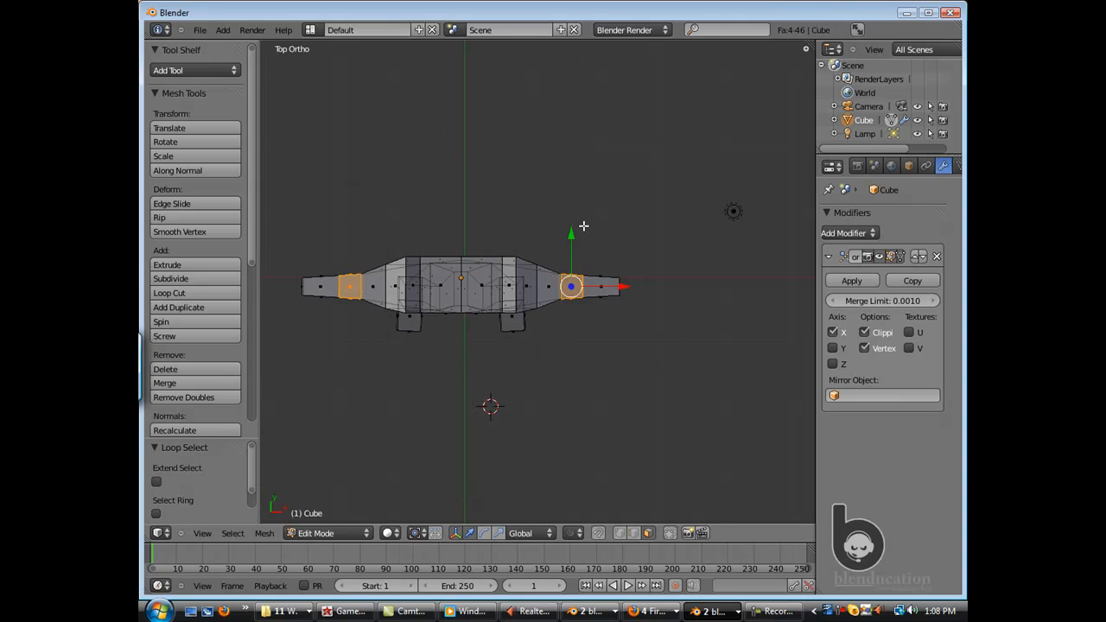
pyautogui.scroll(5, 491, 224)
pyautogui.moveTo(505, 228); pyautogui.dragTo(452, 242, button='middle')
pyautogui.hotkey('ctrl', 'Tab')
pyautogui.click(508, 233)
pyautogui.keyDown('shift'); pyautogui.rightClick(495, 281); pyautogui.keyUp('shift')
pyautogui.press('KP_7')
pyautogui.press('s')
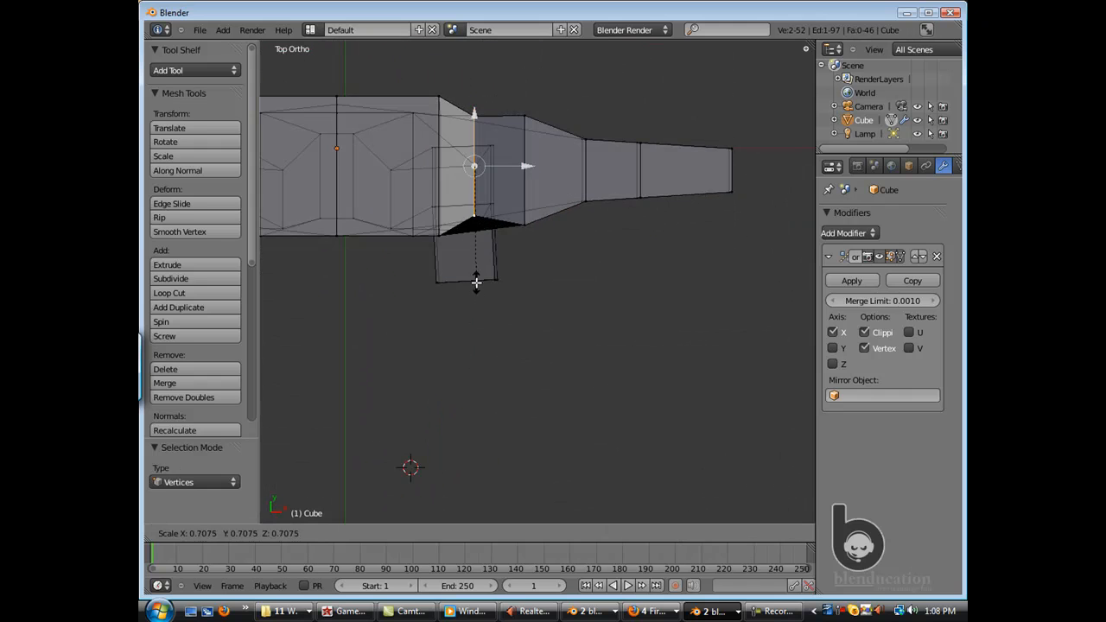
pyautogui.click(476, 281)
# Scale the two vertices where the upper arm begins closer together and move them in toward the shoulder.
pyautogui.rightClick(523, 225)
pyautogui.keyDown('shift'); pyautogui.rightClick(526, 121); pyautogui.keyUp('shift')
pyautogui.press('s')
pyautogui.click(553, 305)
pyautogui.moveTo(553, 306); pyautogui.dragTo(534, 185, button='middle')
pyautogui.press('KP_1')
pyautogui.scroll(-2, 558, 201)
pyautogui.press('g')
pyautogui.click(522, 183)
# Lower the shoulder's peak edge slightly and move it inward 0.045 on X.
pyautogui.moveTo(484, 119); pyautogui.dragTo(485, 130)
pyautogui.moveTo(534, 167); pyautogui.dragTo(528, 168)
pyautogui.moveTo(525, 170); pyautogui.dragTo(461, 264, button='middle')
pyautogui.scroll(-4, 462, 263)
pyautogui.moveTo(496, 301); pyautogui.dragTo(556, 323, button='middle')
pyautogui.press('KP_1')
pyautogui.scroll(4, 555, 253)
pyautogui.scroll(-3, 560, 290)
pyautogui.scroll(3, 556, 322)
# Extrude the torso's top face up about 0.25 as the neck base and scale it to about 0.59.
pyautogui.hotkey('ctrl', 'Tab')
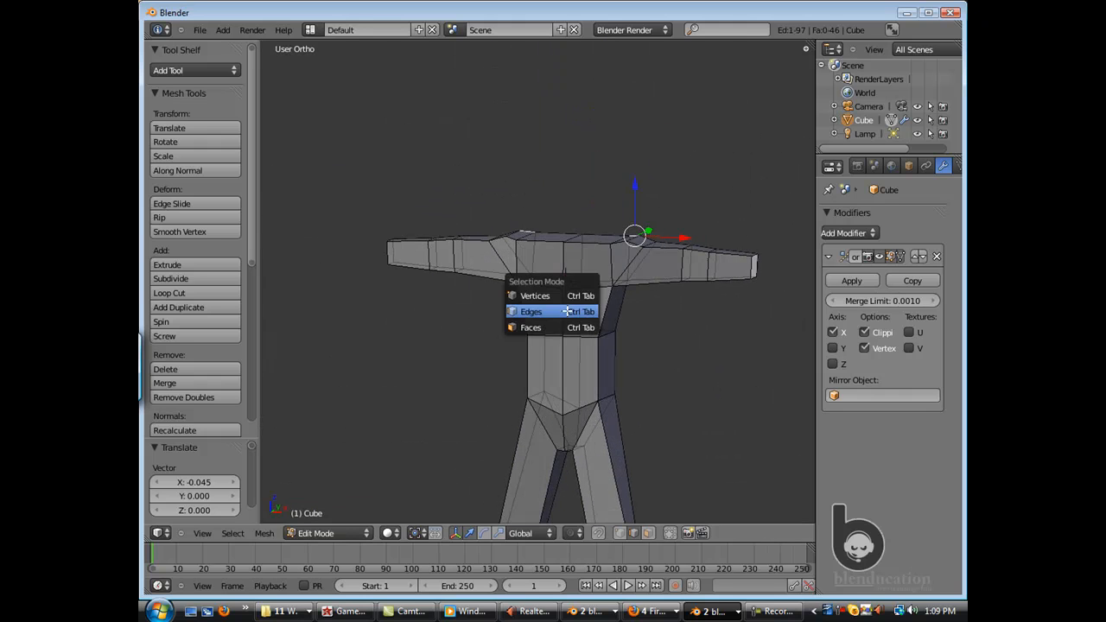
pyautogui.click(562, 326)
pyautogui.rightClick(594, 243)
pyautogui.press('KP_3')
pyautogui.press('KP_1')
pyautogui.press('e')
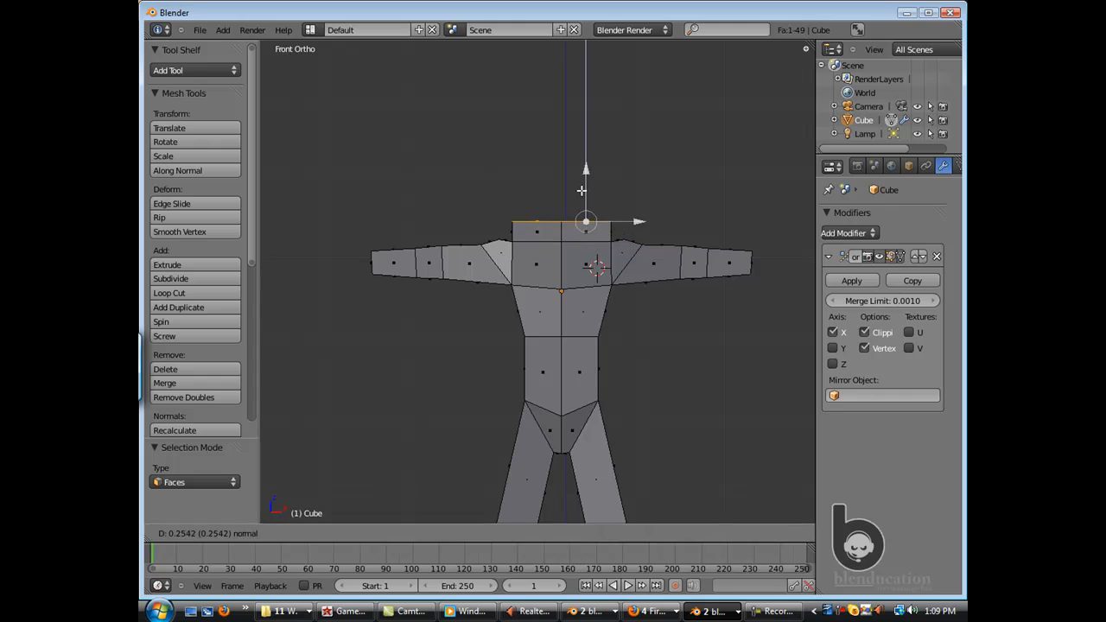
pyautogui.click(582, 188)
pyautogui.moveTo(596, 198); pyautogui.dragTo(592, 244, button='middle')
pyautogui.scroll(2, 592, 243)
# Move the outer edge of the neck base's top inward 0.115 on X.
pyautogui.hotkey('ctrl', 'Tab')
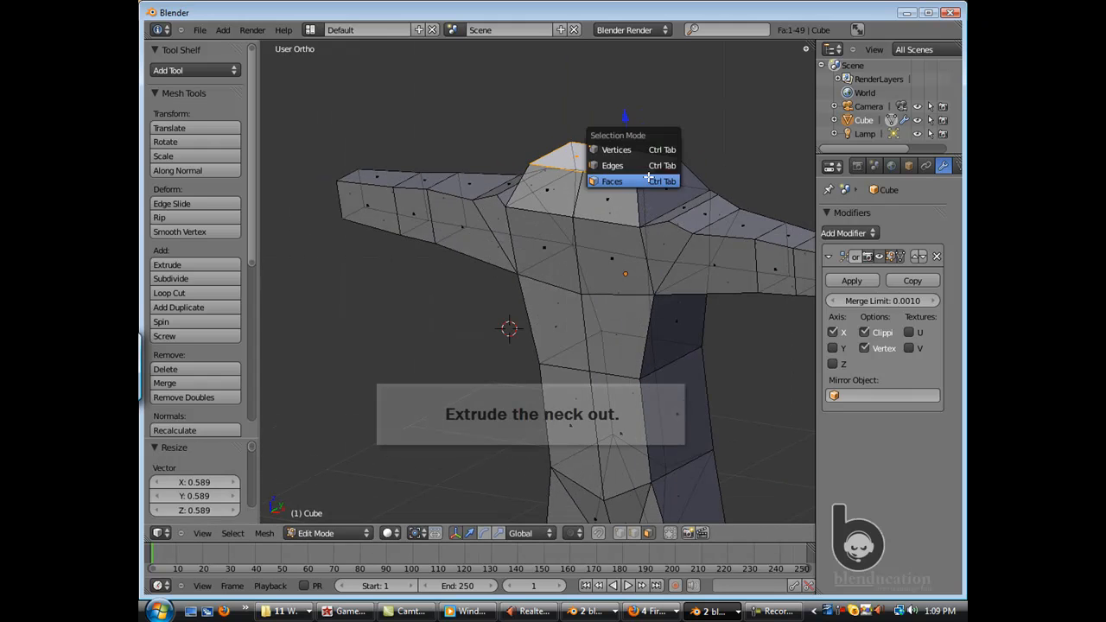
pyautogui.click(647, 166)
pyautogui.rightClick(648, 171)
pyautogui.moveTo(694, 172); pyautogui.dragTo(680, 172)
# Tilt the neck base's top face by rotating it in the side view.
pyautogui.hotkey('ctrl', 'Tab')
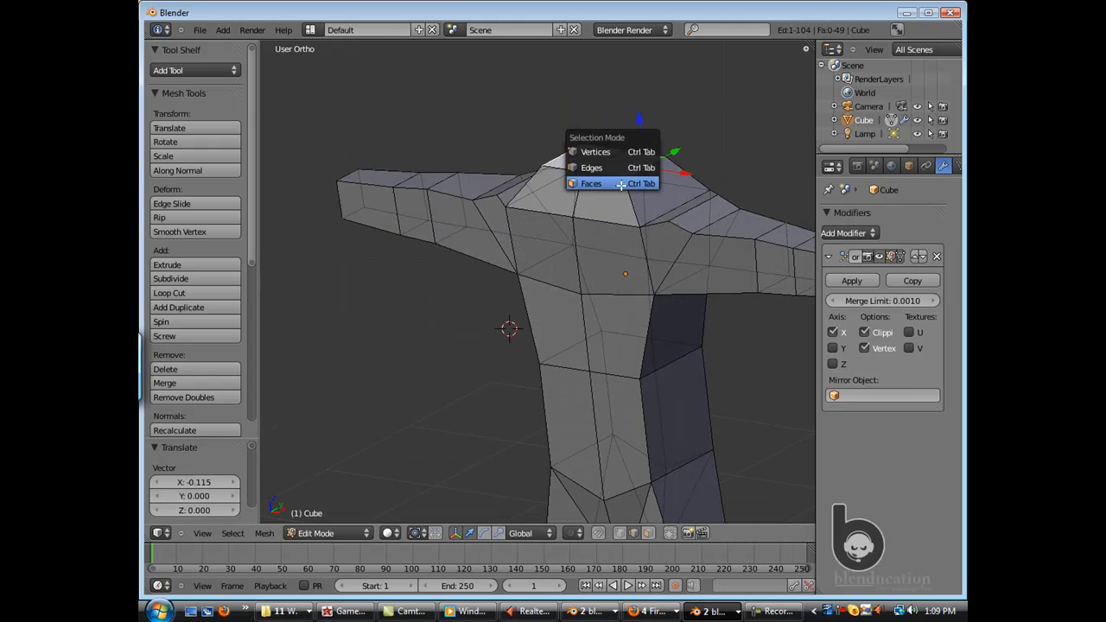
pyautogui.click(619, 185)
pyautogui.press('KP_3')
pyautogui.press('r')
pyautogui.click(565, 112)
# Extrude the tilted face up to form the neck, followed by a taller extrusion for the head.
pyautogui.scroll(-3, 578, 135)
pyautogui.press('e')
pyautogui.click(529, 150)
pyautogui.press('e')
pyautogui.click(527, 72)
# Move the head's side face inward 0.044 on X.
pyautogui.scroll(-3, 526, 104)
pyautogui.moveTo(515, 233); pyautogui.dragTo(618, 200, button='middle')
pyautogui.rightClick(587, 200)
pyautogui.rightClick(623, 199)
pyautogui.moveTo(638, 196); pyautogui.dragTo(631, 196)
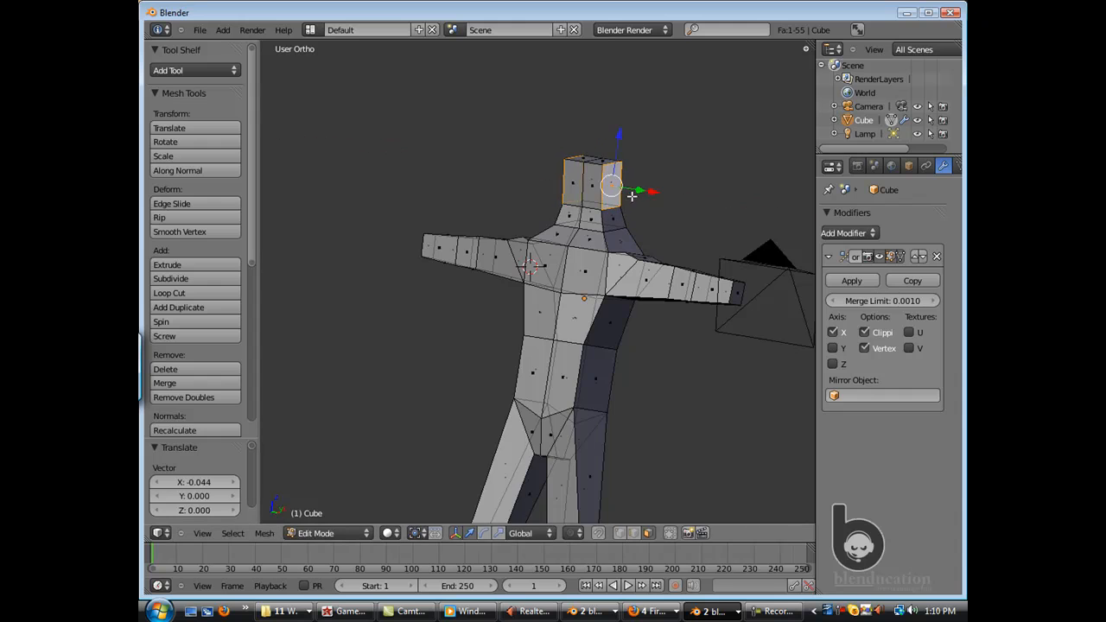
# Extrude the front face of the head forward from the side view.
pyautogui.rightClick(595, 187)
pyautogui.press('KP_3')
pyautogui.press('e')
pyautogui.click(480, 185)
# Raise the head's top faces slightly along Z.
pyautogui.moveTo(545, 154); pyautogui.dragTo(557, 160, button='middle')
pyautogui.rightClick(577, 159)
pyautogui.keyDown('shift'); pyautogui.rightClick(550, 162); pyautogui.keyUp('shift')
pyautogui.moveTo(572, 113); pyautogui.dragTo(571, 103)
# Raise the top face of the shoulder slightly along Z.
pyautogui.scroll(-2, 563, 289)
pyautogui.moveTo(563, 294)
pyautogui.mouseDown(button='middle')
pyautogui.moveTo(601, 312)
pyautogui.moveTo(562, 314)
pyautogui.mouseUp(button='middle')
pyautogui.scroll(-1, 562, 314)
pyautogui.scroll(1, 553, 307)
pyautogui.moveTo(497, 298); pyautogui.dragTo(513, 328, button='middle')
pyautogui.scroll(4, 489, 293)
pyautogui.scroll(1, 488, 293)
pyautogui.rightClick(577, 297)
pyautogui.moveTo(577, 247); pyautogui.dragTo(577, 228)
pyautogui.press('r')
pyautogui.click(623, 278)
pyautogui.moveTo(415, 380)
pyautogui.mouseDown(button='middle')
pyautogui.moveTo(530, 348)
pyautogui.moveTo(539, 360)
pyautogui.moveTo(407, 363)
pyautogui.mouseUp(button='middle')
pyautogui.hotkey('ctrl', 'z')
# Rotate the shoulder's top face in the front view.
pyautogui.press('KP_1')
pyautogui.press('r')
pyautogui.click(621, 245)
# Examine the proportions of the whole body from the front.
pyautogui.scroll(-3, 596, 263)
pyautogui.moveTo(596, 264); pyautogui.dragTo(538, 247, button='middle')
pyautogui.scroll(-2, 551, 315)
pyautogui.press('KP_1')
pyautogui.scroll(-1, 528, 262)
pyautogui.scroll(-2, 538, 247)
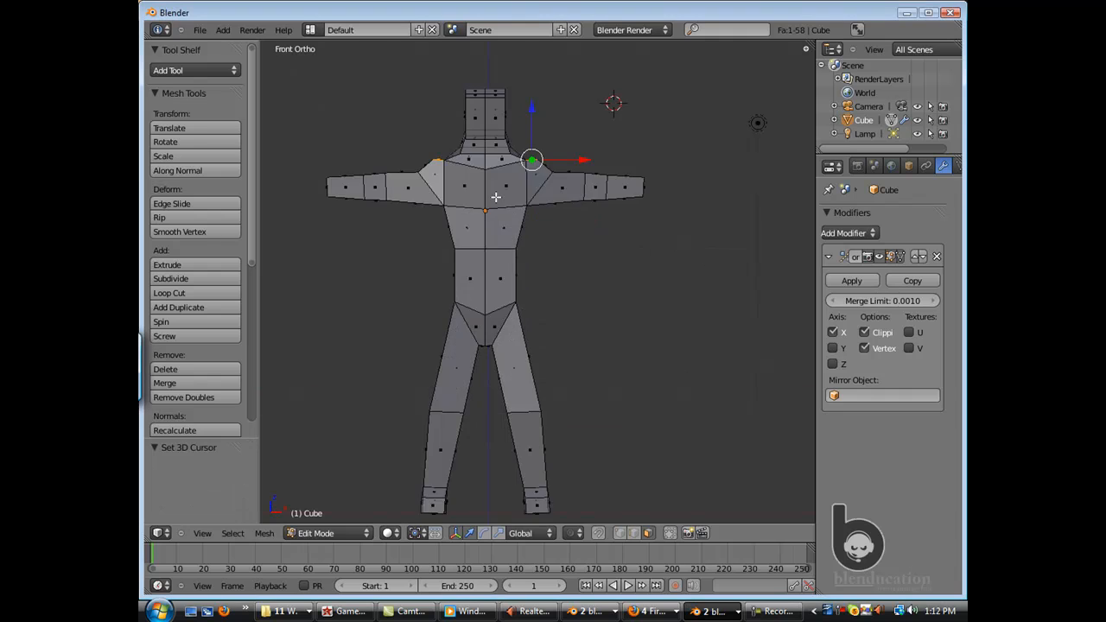
pyautogui.keyDown('shift'); pyautogui.moveTo(477, 206); pyautogui.dragTo(526, 212, button='middle'); pyautogui.keyUp('shift')
pyautogui.scroll(2, 527, 211)
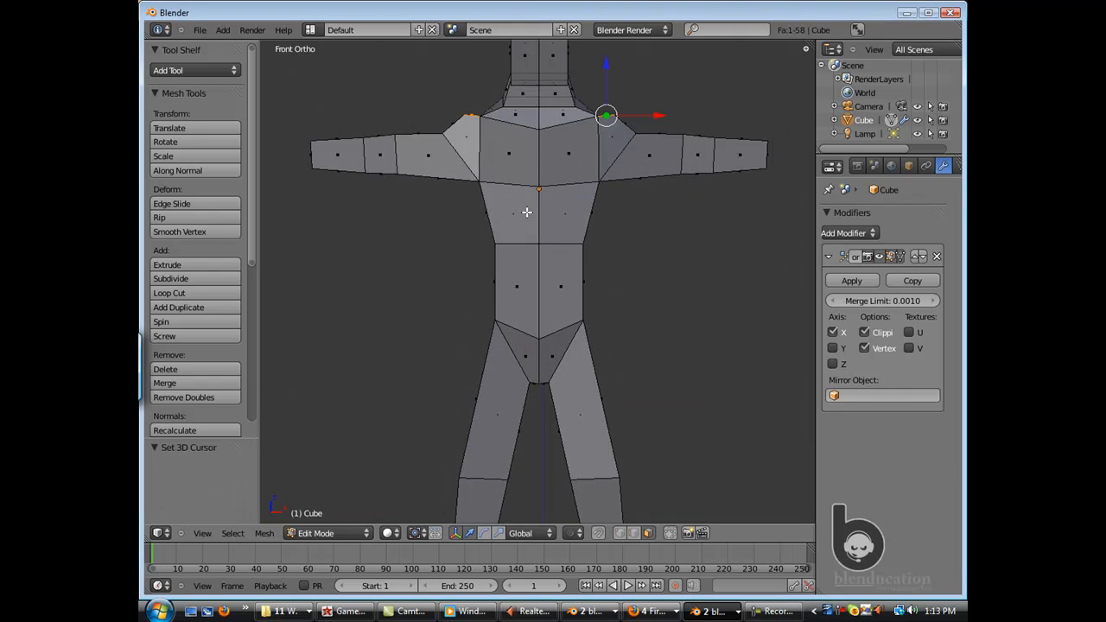
pyautogui.scroll(-3, 527, 212)
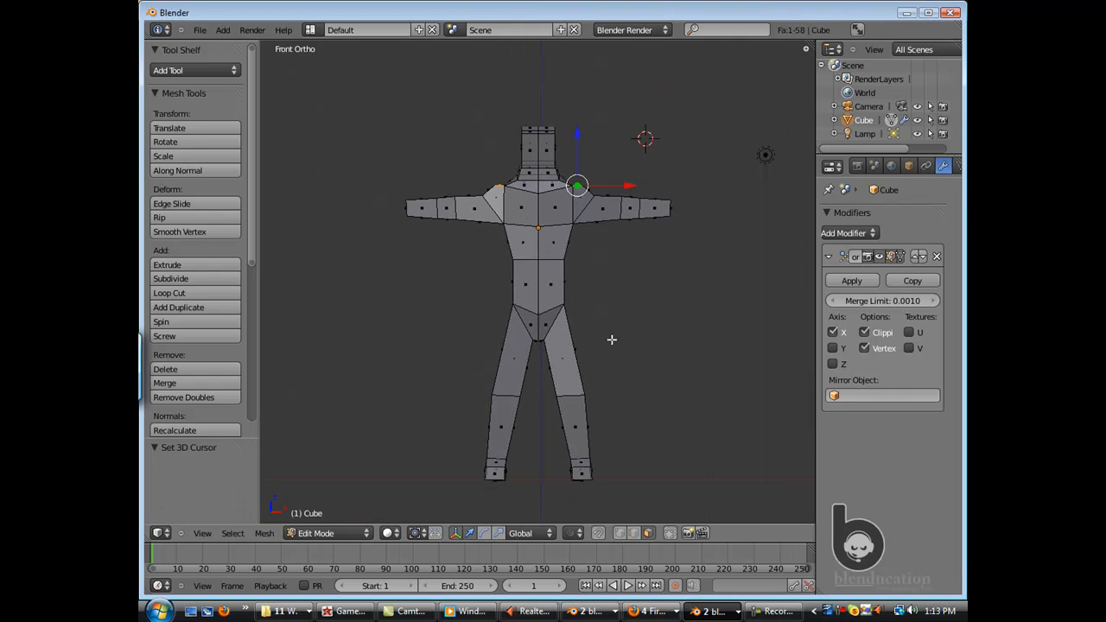
# Scale the whole body to about 1.09 along Z and move it up about 0.3.
pyautogui.press('a')
pyautogui.press('a')
pyautogui.press('s')
pyautogui.press('z')
pyautogui.click(457, 122)
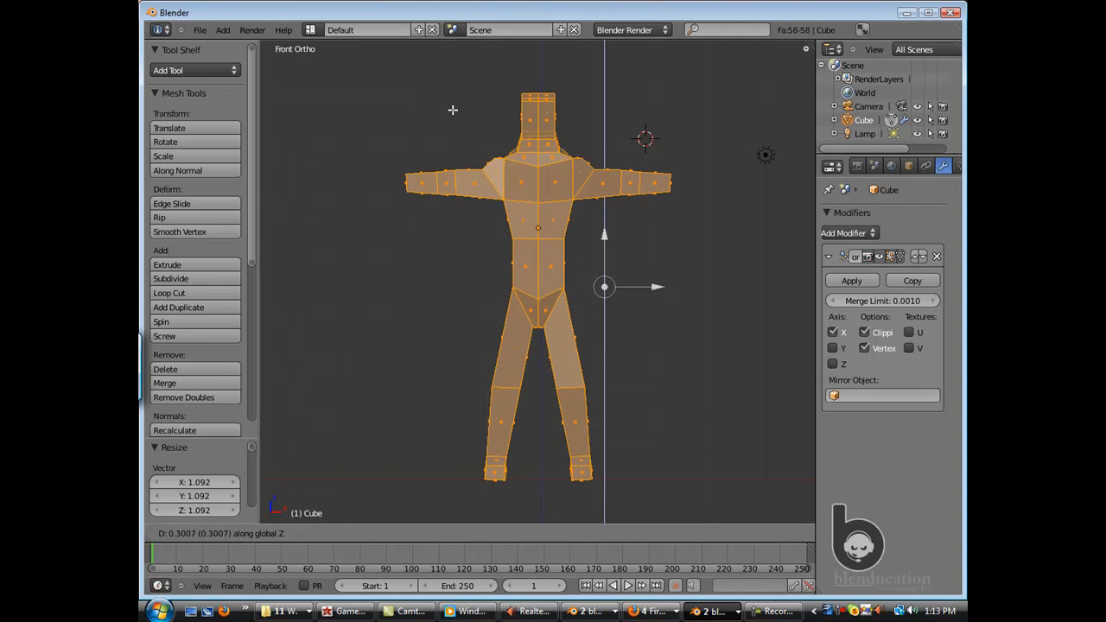
pyautogui.moveTo(452, 109); pyautogui.dragTo(523, 286, button='middle')
pyautogui.press('KP_1')
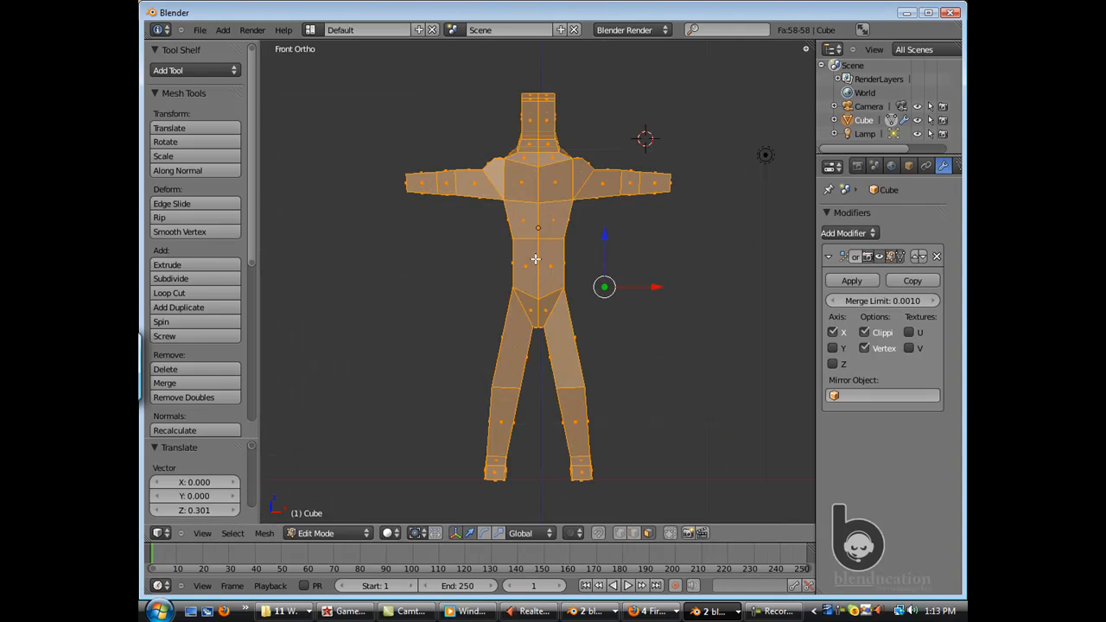
# Try small vertical moves on the crotch geometry from the front.
pyautogui.moveTo(549, 180); pyautogui.dragTo(546, 285, button='middle')
pyautogui.scroll(2, 546, 285)
pyautogui.rightClick(548, 289)
pyautogui.press('KP_1')
pyautogui.scroll(-4, 548, 285)
pyautogui.moveTo(548, 243); pyautogui.dragTo(549, 254)
pyautogui.hotkey('ctrl', 'Tab')
pyautogui.click(552, 319)
pyautogui.rightClick(553, 334)
pyautogui.moveTo(553, 305); pyautogui.dragTo(554, 295)
pyautogui.rightClick(554, 296)
# Move the crotch's underside face up about 0.26 on Z.
pyautogui.keyDown('shift'); pyautogui.moveTo(553, 443); pyautogui.dragTo(555, 376, button='middle'); pyautogui.keyUp('shift')
pyautogui.press('3')
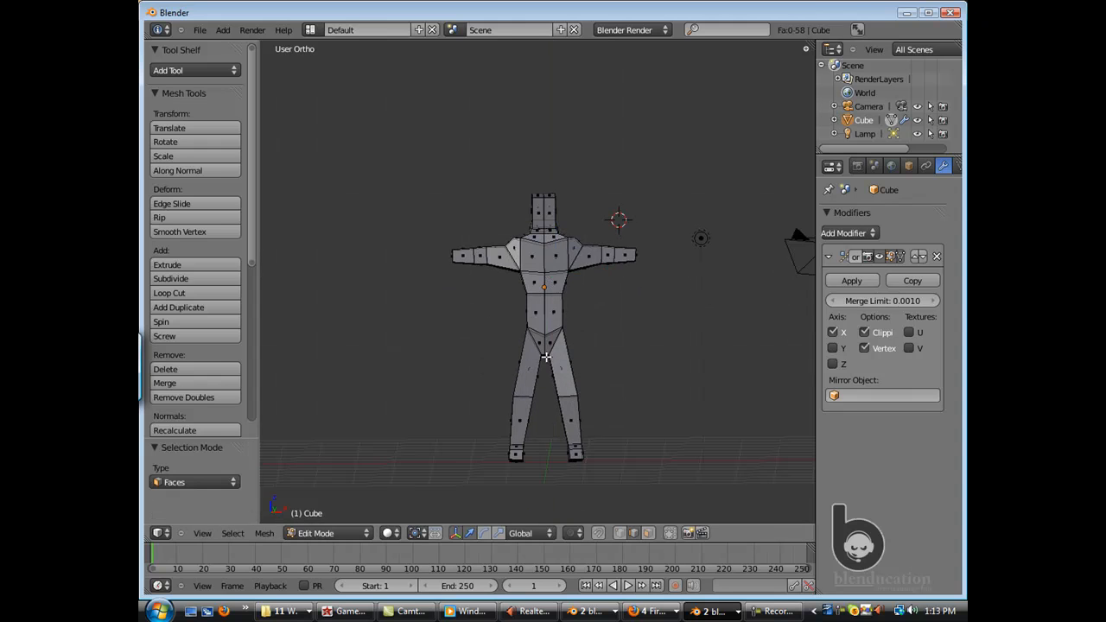
pyautogui.moveTo(546, 306); pyautogui.dragTo(545, 296)
pyautogui.scroll(2, 538, 326)
pyautogui.moveTo(539, 350); pyautogui.dragTo(552, 345, button='middle')
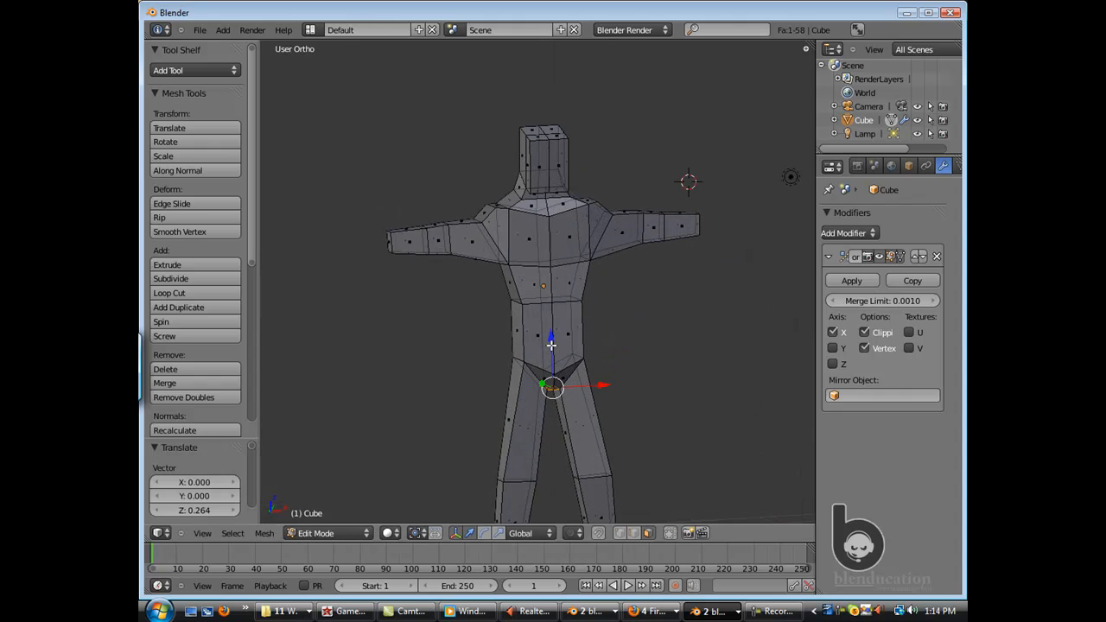
# Raise the crotch's underside face about another 0.065 on Z and its front centre vertex about 0.076.
pyautogui.press('KP_1')
pyautogui.moveTo(550, 355); pyautogui.dragTo(550, 322)
pyautogui.hotkey('ctrl', 'Tab')
pyautogui.click(548, 322)
pyautogui.rightClick(549, 372)
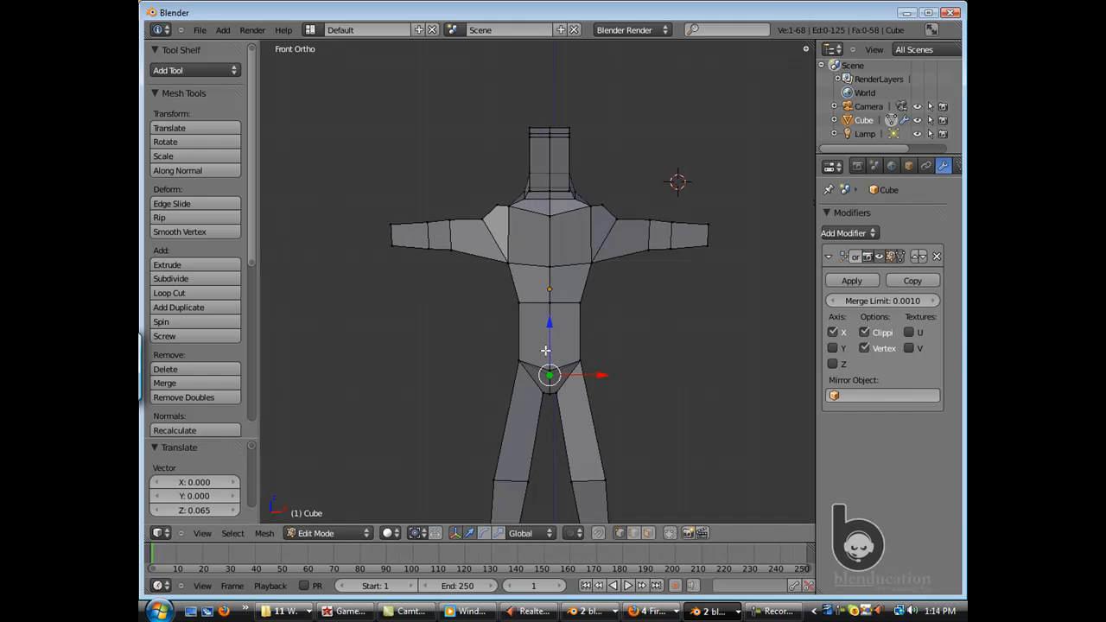
pyautogui.keyDown('shift'); pyautogui.moveTo(550, 370); pyautogui.dragTo(521, 271, button='middle'); pyautogui.keyUp('shift')
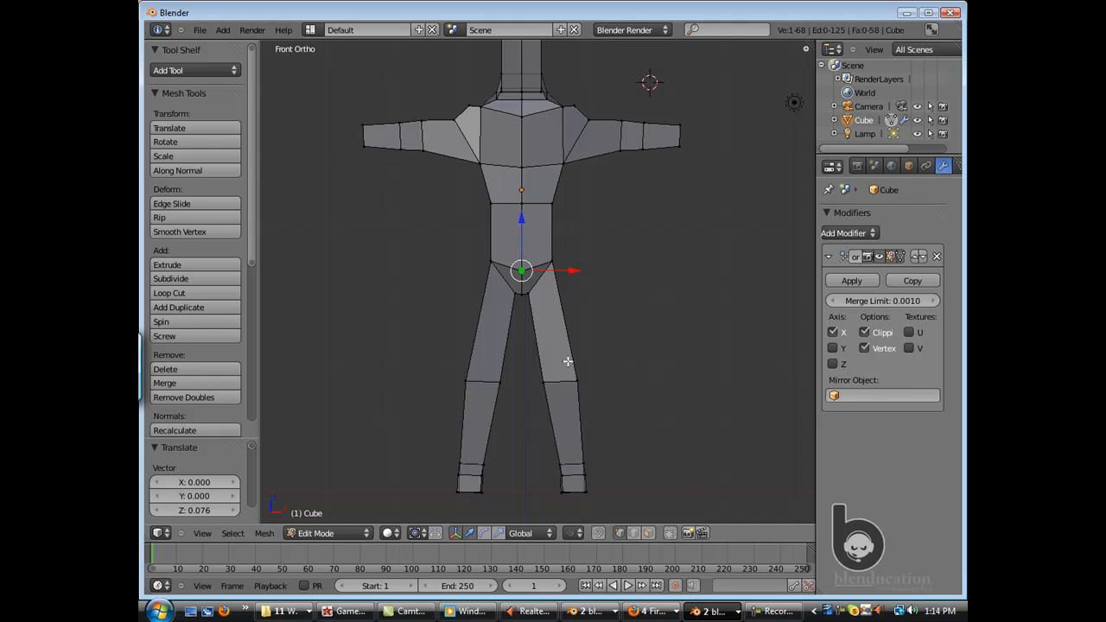
# Move the whole body mesh up along Z, then deselect everything.
pyautogui.scroll(-3, 568, 361)
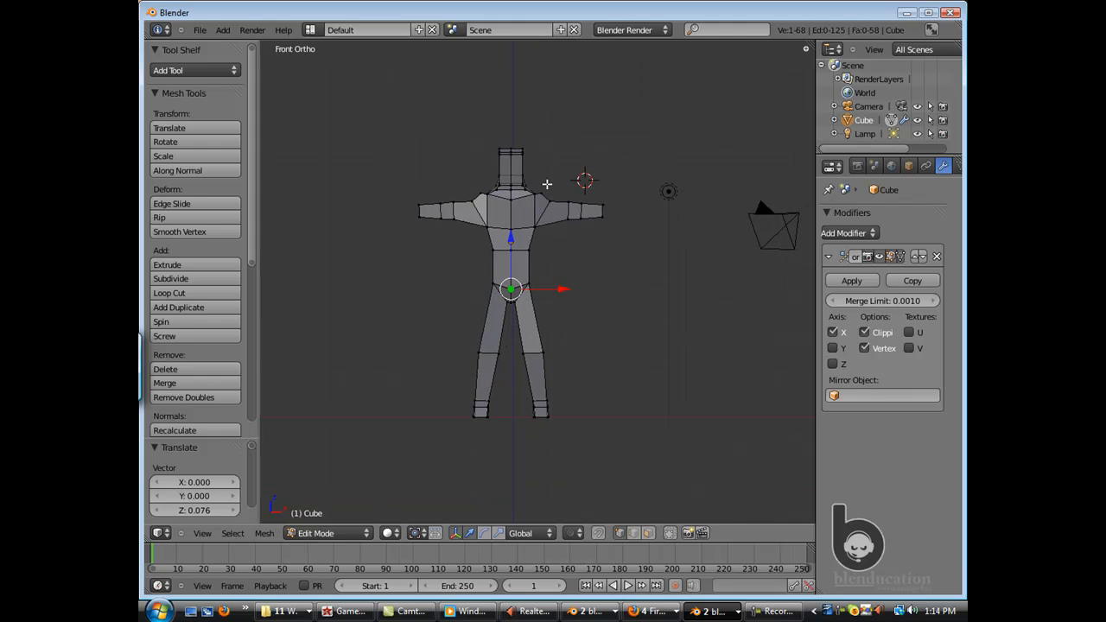
pyautogui.press('a')
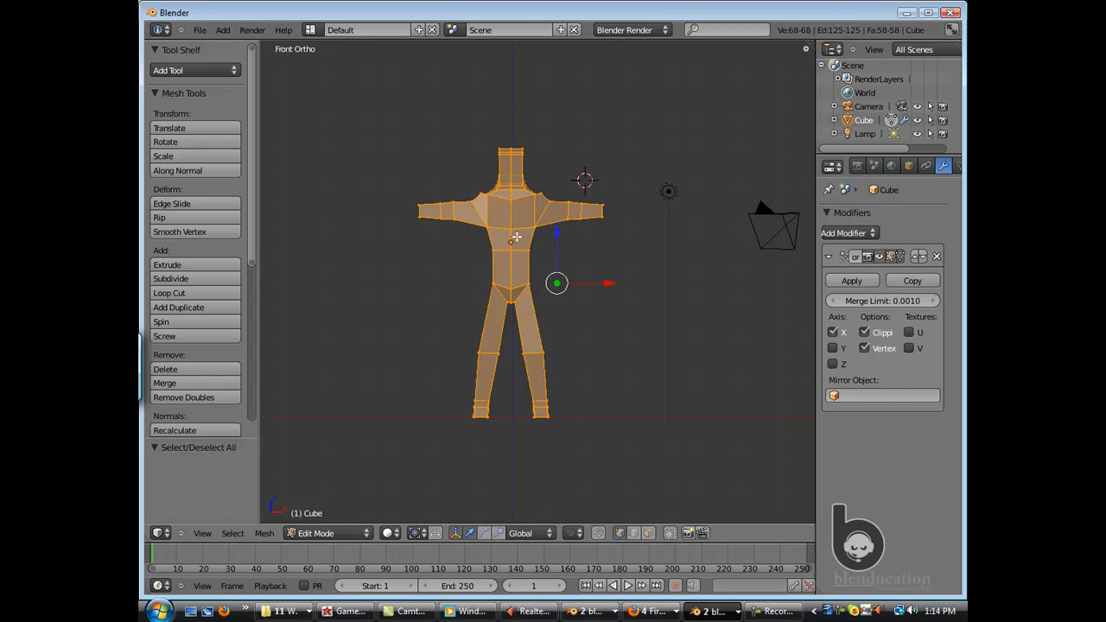
pyautogui.press('g')
pyautogui.press('z')
pyautogui.click(488, 289)
pyautogui.press('a')
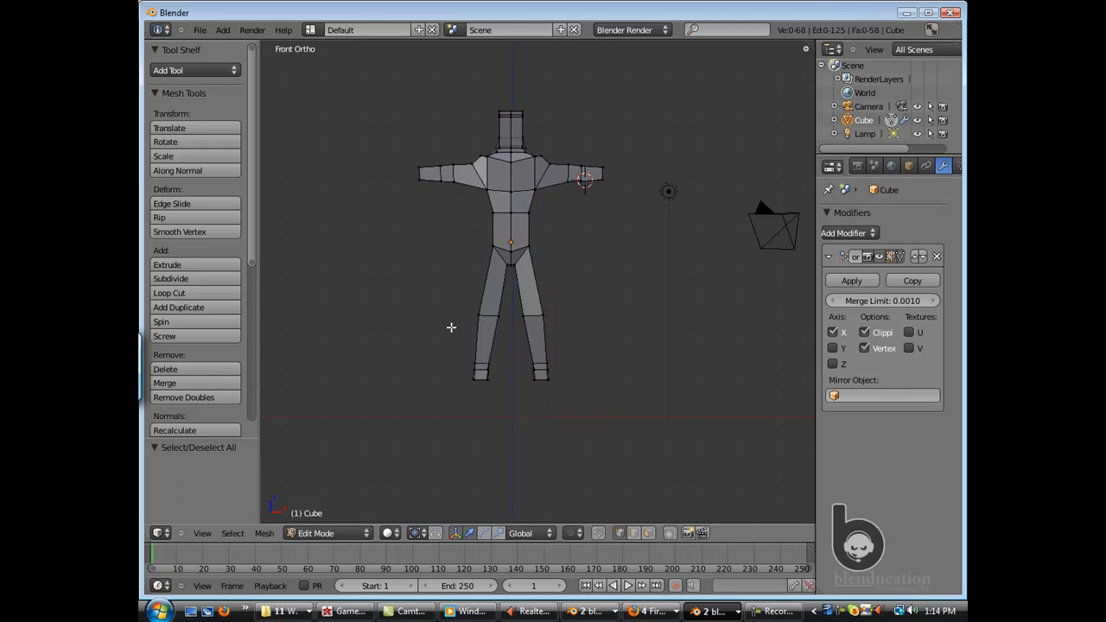
# Select both feet in wireframe, lower them to the ground line and shift them slightly outward along X, then change to edge selection.
pyautogui.press('z')
pyautogui.press('b')
pyautogui.moveTo(543, 320); pyautogui.dragTo(538, 358)
pyautogui.moveTo(594, 407); pyautogui.dragTo(600, 408)
pyautogui.hotkey('ctrl', 'Tab')
pyautogui.click(558, 359)
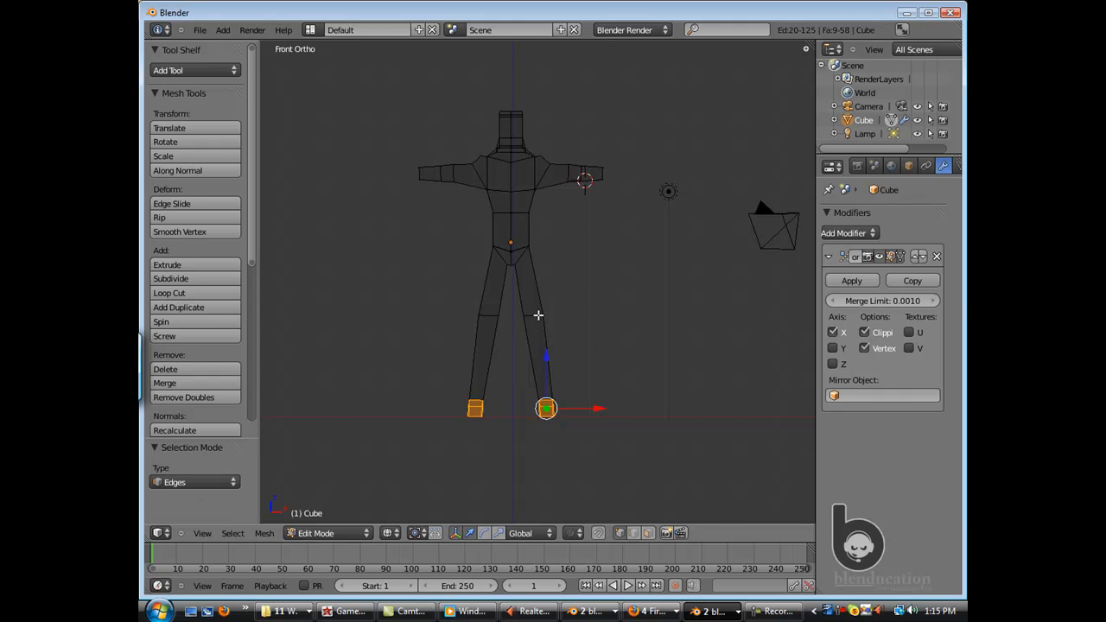
# Raise the mid-leg edge loop and move it inward about -0.109 on X.
pyautogui.rightClick(536, 317)
pyautogui.moveTo(532, 280); pyautogui.dragTo(528, 270)
pyautogui.moveTo(529, 269); pyautogui.dragTo(561, 352, button='middle')
pyautogui.scroll(3, 561, 353)
pyautogui.moveTo(536, 309); pyautogui.dragTo(522, 277)
pyautogui.press('KP_1')
pyautogui.moveTo(583, 326); pyautogui.dragTo(575, 327)
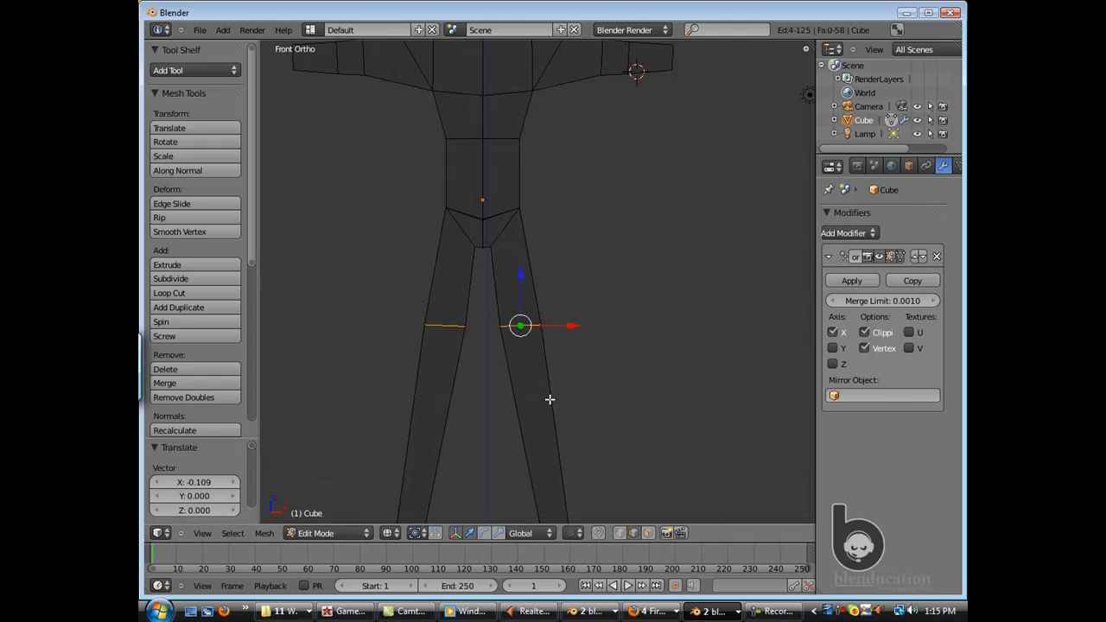
# Add two loop cuts across the legs below the mid-leg loop, sliding the first to a factor of 0.423.
pyautogui.click(528, 434)
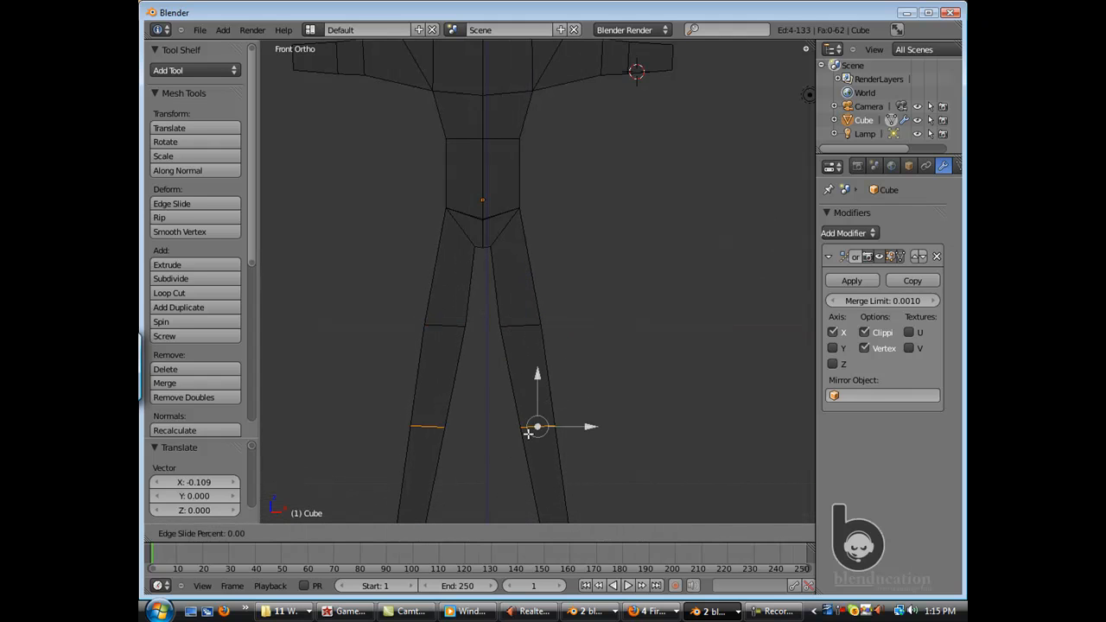
pyautogui.click(524, 387)
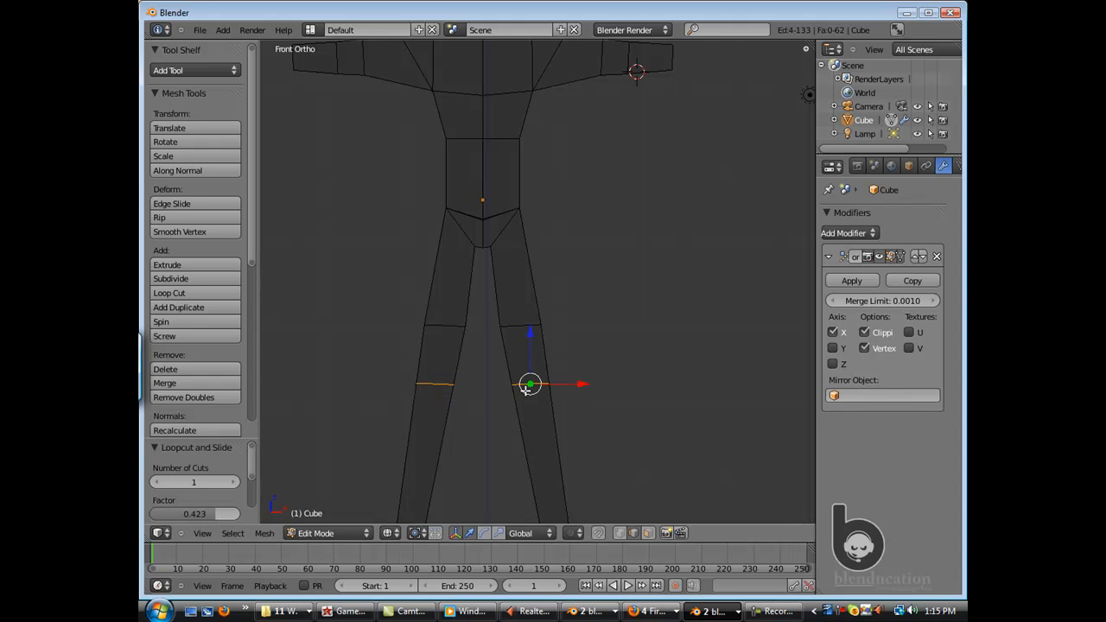
pyautogui.click(541, 409)
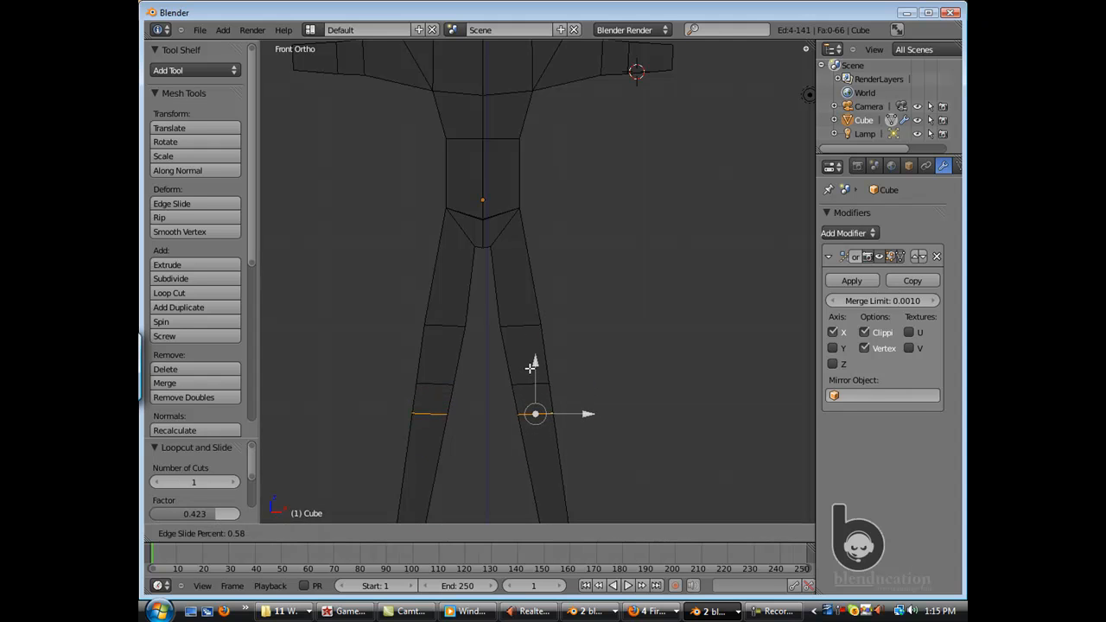
pyautogui.click(531, 367)
# Add another loop cut across the lower shins with a slide factor of 0.208.
pyautogui.keyDown('shift'); pyautogui.moveTo(525, 442); pyautogui.dragTo(513, 319, button='middle'); pyautogui.keyUp('shift')
pyautogui.hotkey('ctrl', 'r')
pyautogui.click(537, 363)
pyautogui.click(541, 373)
pyautogui.scroll(-5, 558, 284)
pyautogui.scroll(5, 538, 267)
# Select the face ring at the end of the arm in face mode and raise it about 0.054 on Z.
pyautogui.keyDown('shift'); pyautogui.moveTo(531, 230); pyautogui.dragTo(511, 282, button='middle'); pyautogui.keyUp('shift')
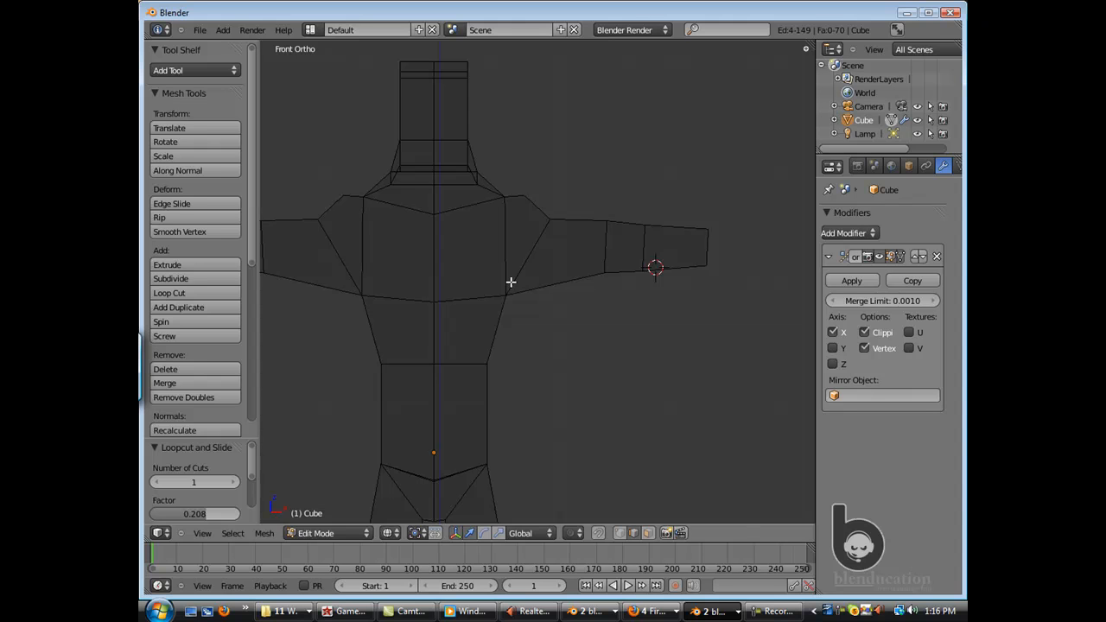
pyautogui.hotkey('ctrl', 'Tab')
pyautogui.click(708, 252)
pyautogui.rightClick(708, 250)
pyautogui.moveTo(707, 252); pyautogui.dragTo(710, 249, button='middle')
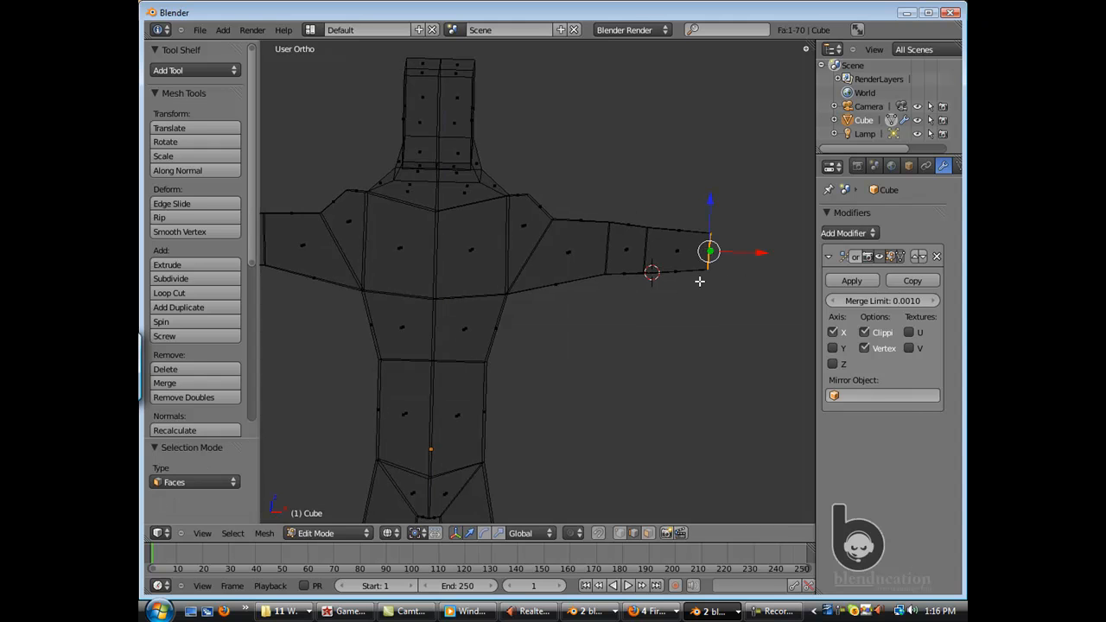
pyautogui.press('KP_1')
pyautogui.scroll(-2, 682, 295)
pyautogui.keyDown('alt'); pyautogui.rightClick(632, 250); pyautogui.keyUp('alt')
pyautogui.moveTo(634, 213); pyautogui.dragTo(635, 208)
# Rotate the hand face ring by about -0.107 and shift it outward along X.
pyautogui.press('r')
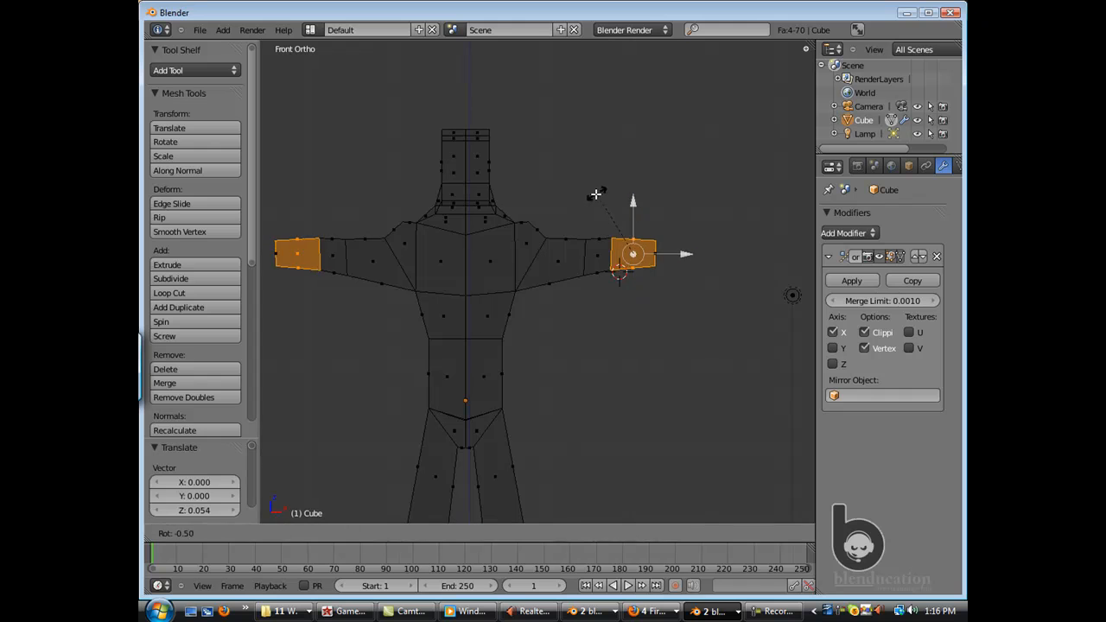
pyautogui.click(595, 203)
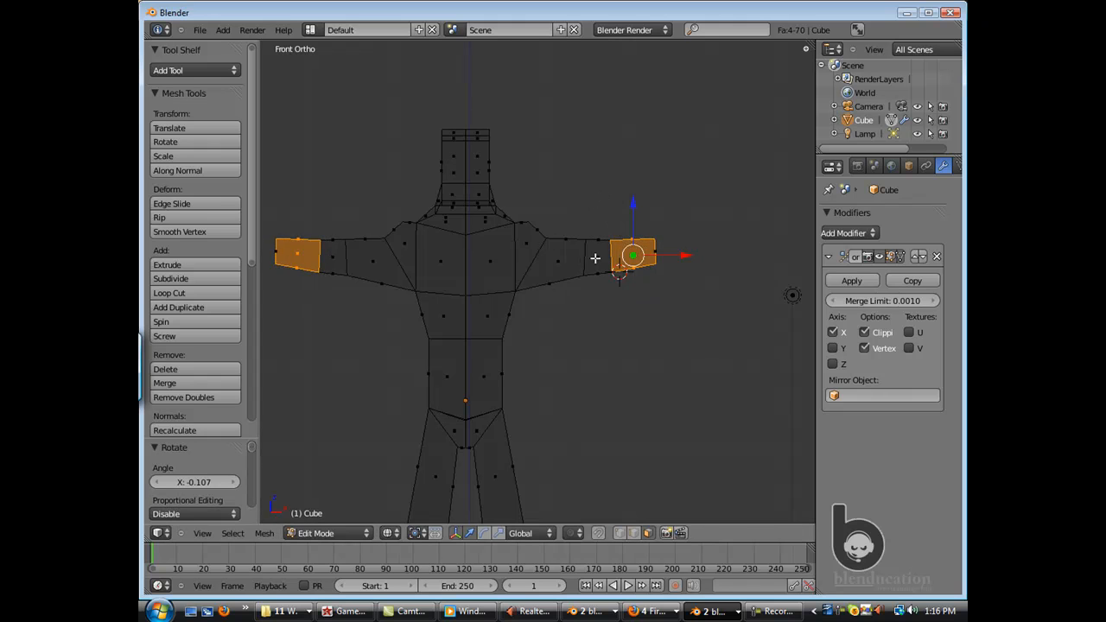
pyautogui.moveTo(682, 250); pyautogui.dragTo(698, 245)
# Raise the underside face of the upper arm about 0.009 on Z.
pyautogui.rightClick(548, 283)
pyautogui.moveTo(548, 235); pyautogui.dragTo(549, 233)
pyautogui.scroll(-4, 507, 305)
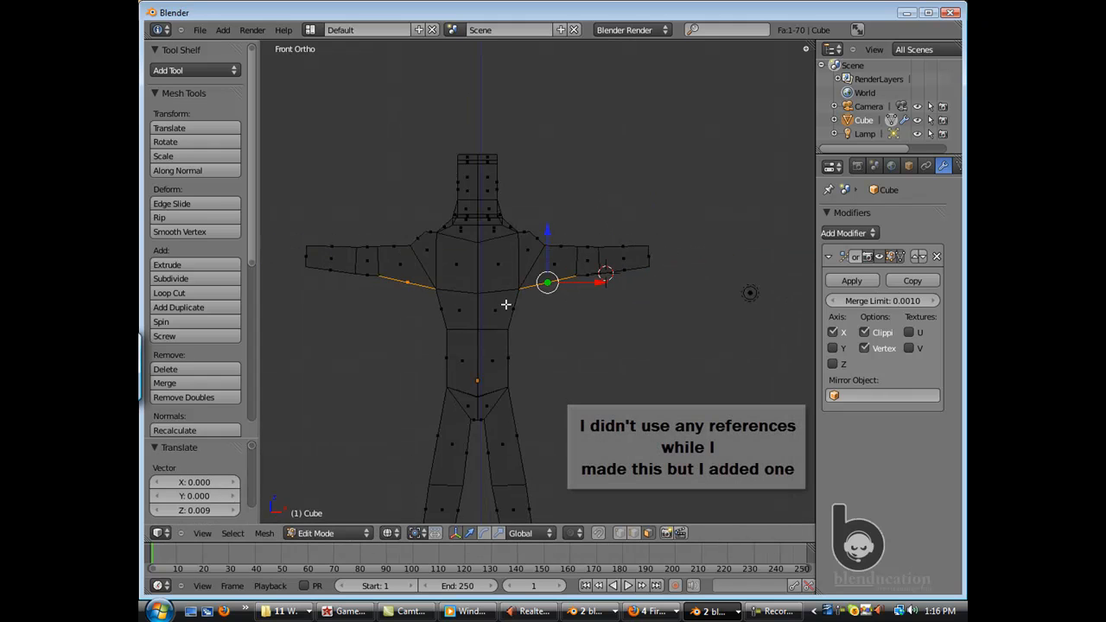
# Examine the whole body's proportions from several angles, returning from wireframe to solid shading.
pyautogui.scroll(2, 506, 329)
pyautogui.keyDown('shift'); pyautogui.moveTo(506, 410); pyautogui.dragTo(524, 282, button='middle'); pyautogui.keyUp('shift')
pyautogui.scroll(2, 517, 277)
pyautogui.scroll(-3, 515, 260)
pyautogui.scroll(7, 556, 314)
pyautogui.moveTo(572, 200); pyautogui.dragTo(552, 349, button='middle')
pyautogui.scroll(-6, 548, 306)
pyautogui.press('z')
pyautogui.scroll(2, 436, 324)
pyautogui.scroll(-2, 551, 350)
pyautogui.press('KP_1')
pyautogui.scroll(-3, 583, 320)
pyautogui.scroll(4, 476, 328)
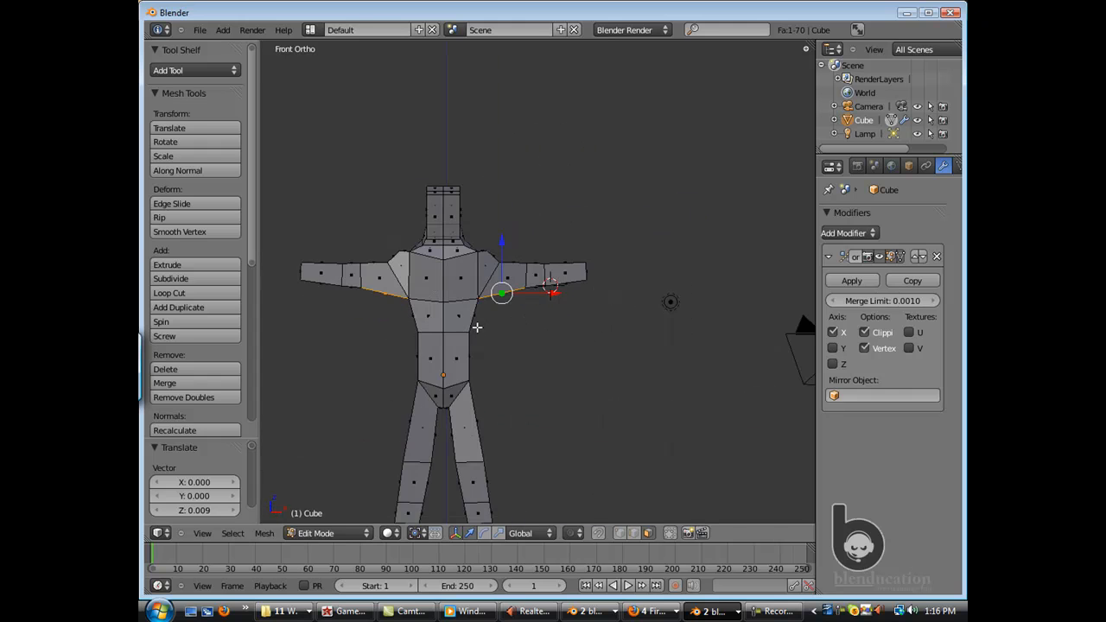
pyautogui.keyDown('shift'); pyautogui.moveTo(476, 328); pyautogui.dragTo(557, 237, button='middle'); pyautogui.keyUp('shift')
pyautogui.scroll(1, 557, 238)
pyautogui.scroll(1, 556, 237)
pyautogui.moveTo(555, 325); pyautogui.dragTo(558, 304, button='middle')
pyautogui.scroll(2, 551, 311)
# Try to add a loop cut running lengthwise along the arms and shoulders.
pyautogui.hotkey('ctrl', 'r')
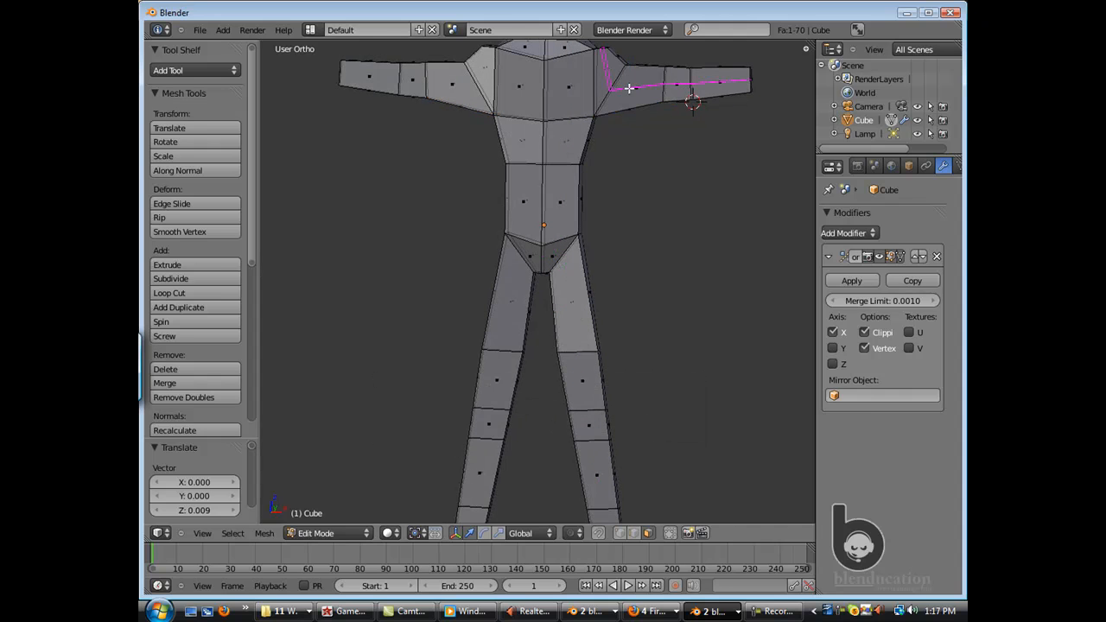
pyautogui.moveTo(694, 195); pyautogui.dragTo(518, 277, button='middle')
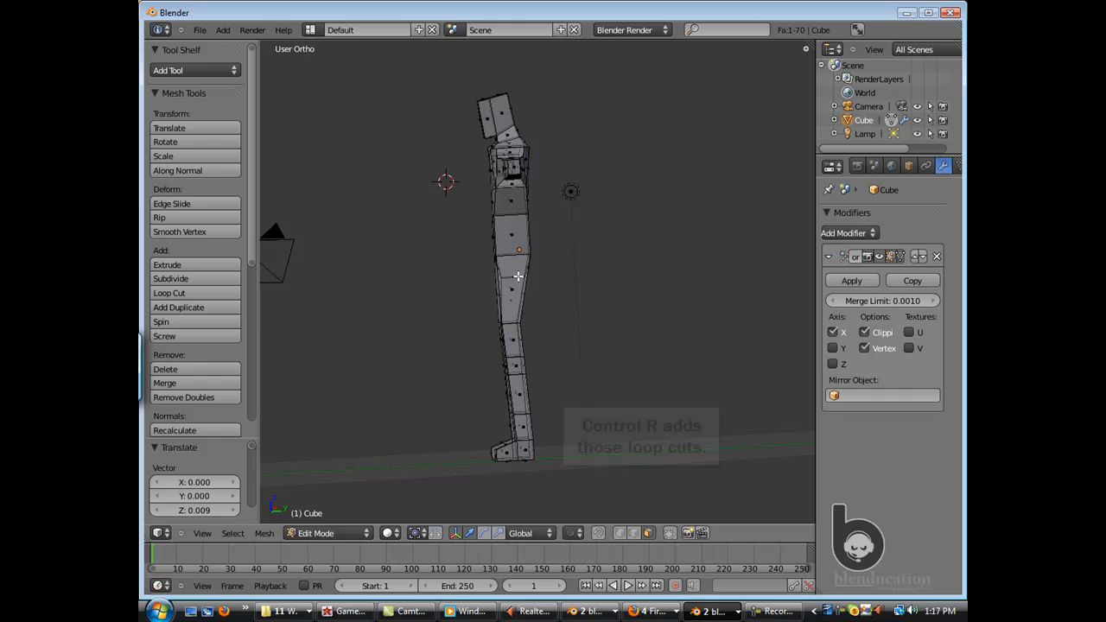
pyautogui.click(515, 185)
pyautogui.rightClick(515, 185)
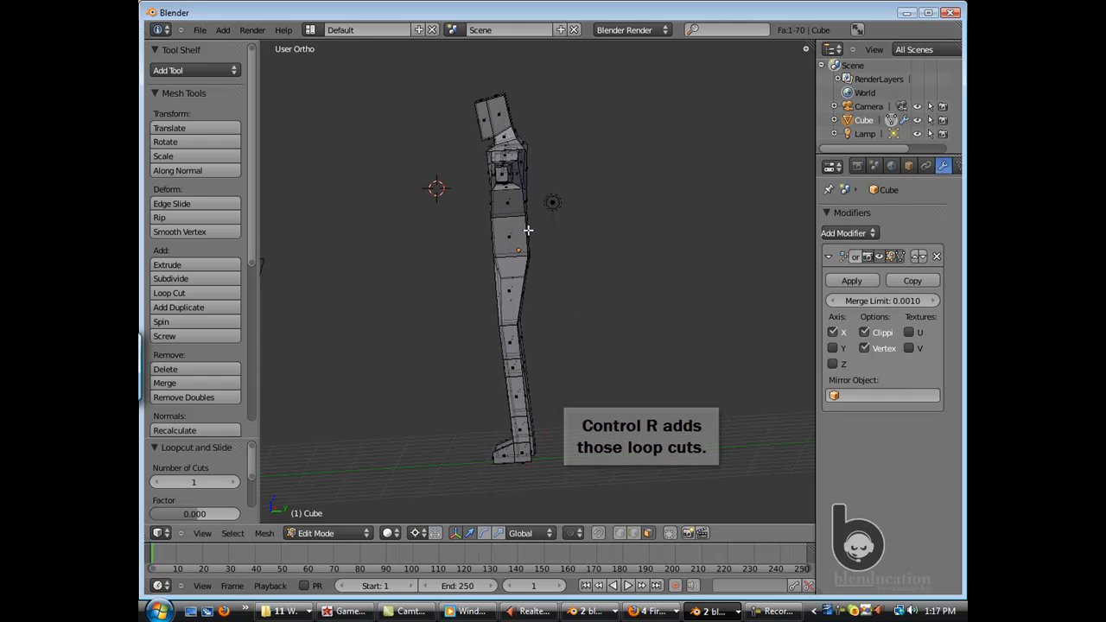
# Examine the head, shoulders and torso from the side and the front.
pyautogui.scroll(4, 524, 281)
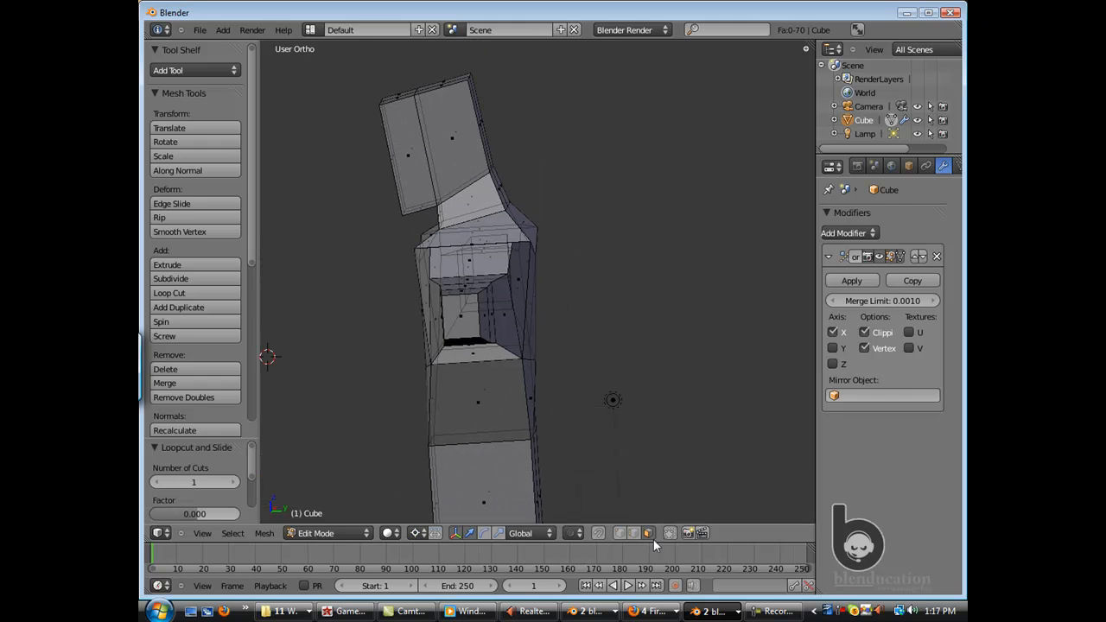
pyautogui.press('KP_1')
pyautogui.scroll(-3, 570, 309)
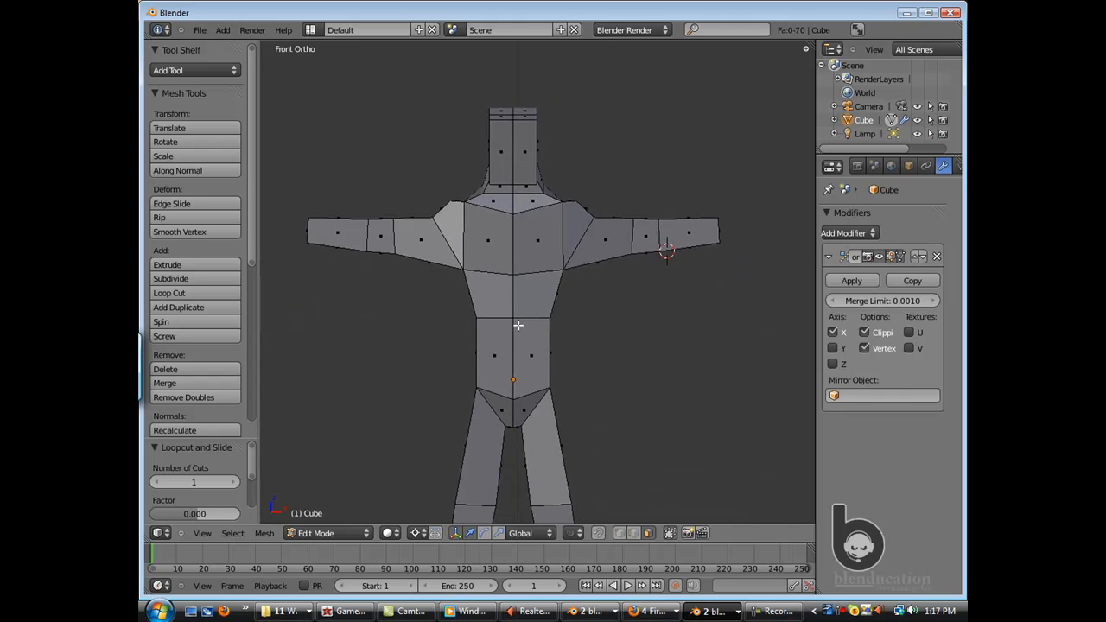
pyautogui.scroll(4, 522, 307)
pyautogui.moveTo(536, 290); pyautogui.dragTo(487, 359, button='middle')
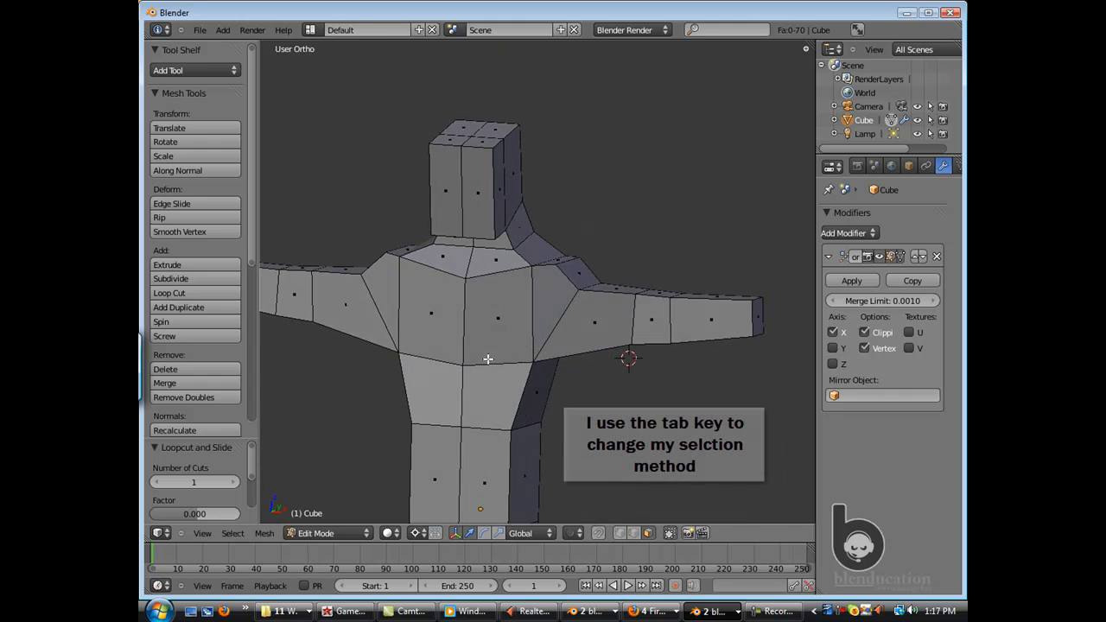
pyautogui.press('KP_1')
pyautogui.keyDown('shift'); pyautogui.scroll(-6, 486, 289); pyautogui.keyUp('shift')
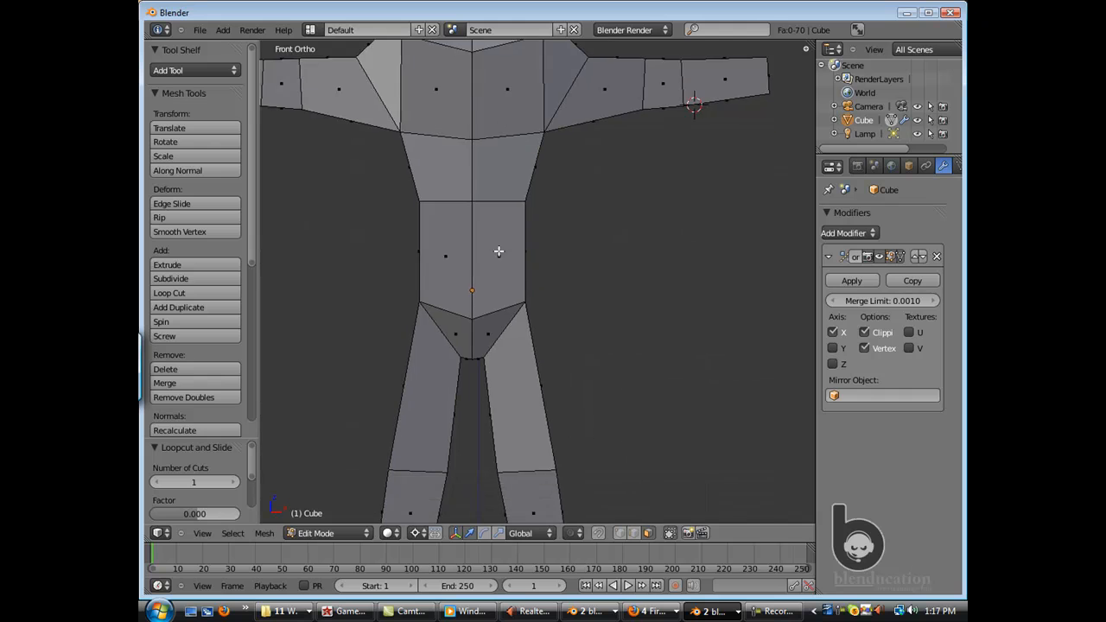
# Select the outer side edge of the hip in edge mode and switch the pivot point away from the 3D cursor.
pyautogui.hotkey('ctrl', 'Tab')
pyautogui.click(528, 232)
pyautogui.moveTo(553, 215); pyautogui.dragTo(530, 222, button='middle')
pyautogui.rightClick(531, 197)
pyautogui.scroll(-3, 531, 269)
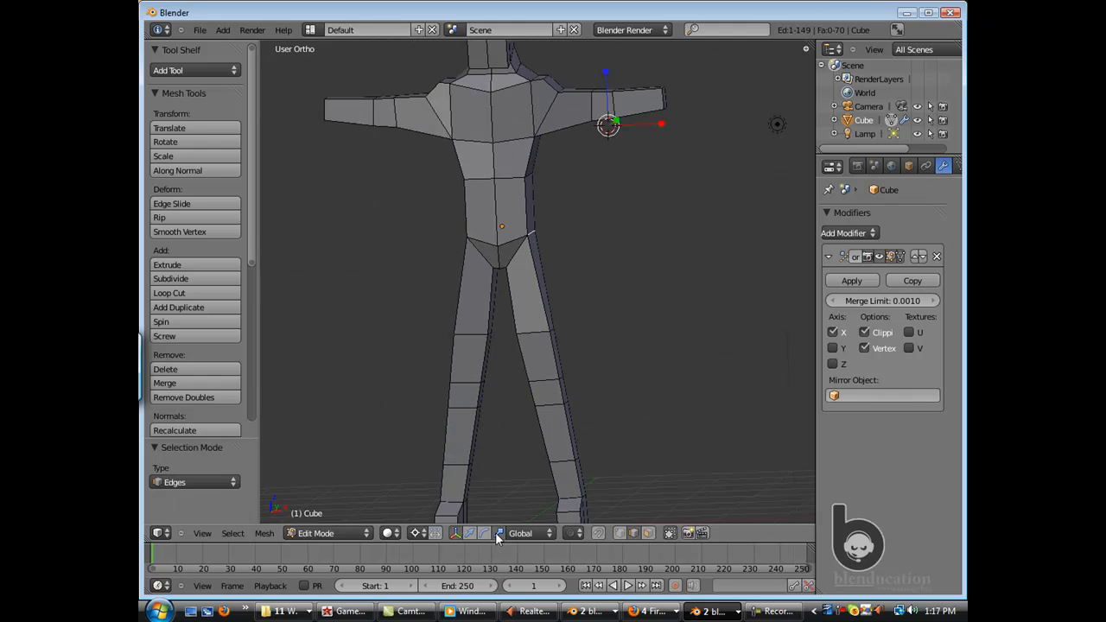
pyautogui.click(417, 533)
pyautogui.click(438, 463)
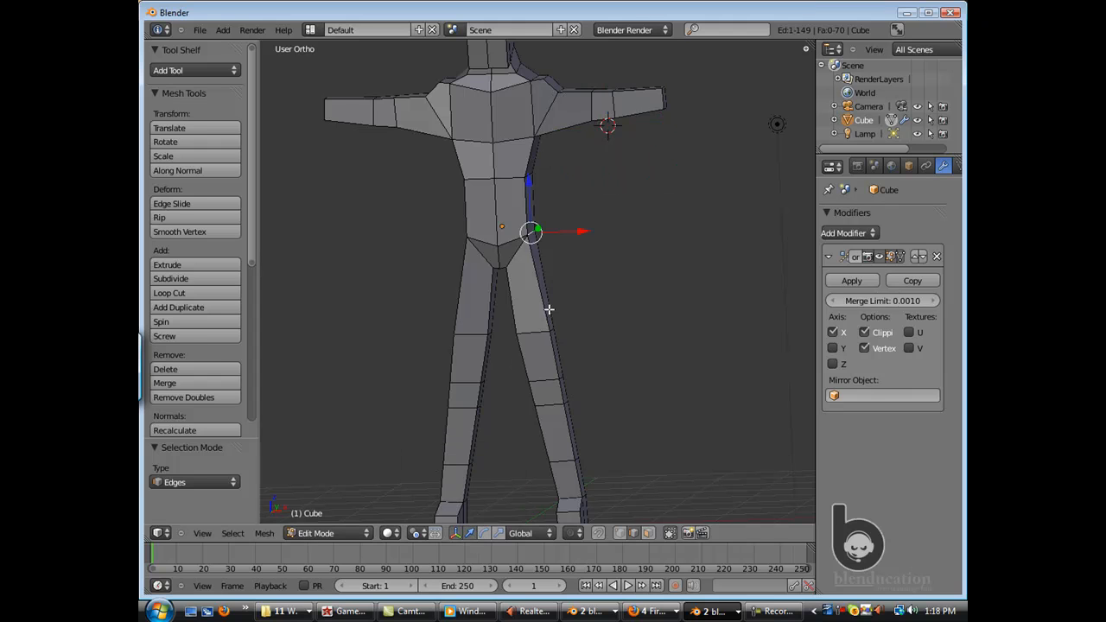
# Move the hip's outer edge and the adjoining side edge of the body outward along X.
pyautogui.press('KP_1')
pyautogui.moveTo(584, 229); pyautogui.dragTo(596, 230)
pyautogui.keyDown('shift'); pyautogui.moveTo(528, 192); pyautogui.dragTo(494, 230, button='middle'); pyautogui.keyUp('shift')
pyautogui.rightClick(523, 227)
pyautogui.moveTo(564, 228); pyautogui.dragTo(571, 226)
# Select the inner edge beside the crotch from below and nudge it along X, finishing with about -0.032.
pyautogui.scroll(2, 515, 297)
pyautogui.moveTo(488, 296); pyautogui.dragTo(482, 150, button='middle')
pyautogui.scroll(2, 497, 278)
pyautogui.rightClick(468, 155)
pyautogui.rightClick(484, 159)
pyautogui.rightClick(481, 149)
pyautogui.moveTo(516, 156); pyautogui.dragTo(512, 155)
pyautogui.scroll(-2, 451, 182)
pyautogui.moveTo(450, 182); pyautogui.dragTo(480, 186, button='middle')
pyautogui.moveTo(508, 198); pyautogui.dragTo(513, 198)
pyautogui.moveTo(514, 198); pyautogui.dragTo(510, 198)
pyautogui.scroll(-1, 509, 200)
pyautogui.moveTo(508, 201); pyautogui.dragTo(472, 220, button='middle')
# Raise the back edge of the loop below the knee about 0.119 on Z.
pyautogui.press('KP_1')
pyautogui.scroll(-2, 496, 316)
pyautogui.press('KP_3')
pyautogui.scroll(1, 492, 333)
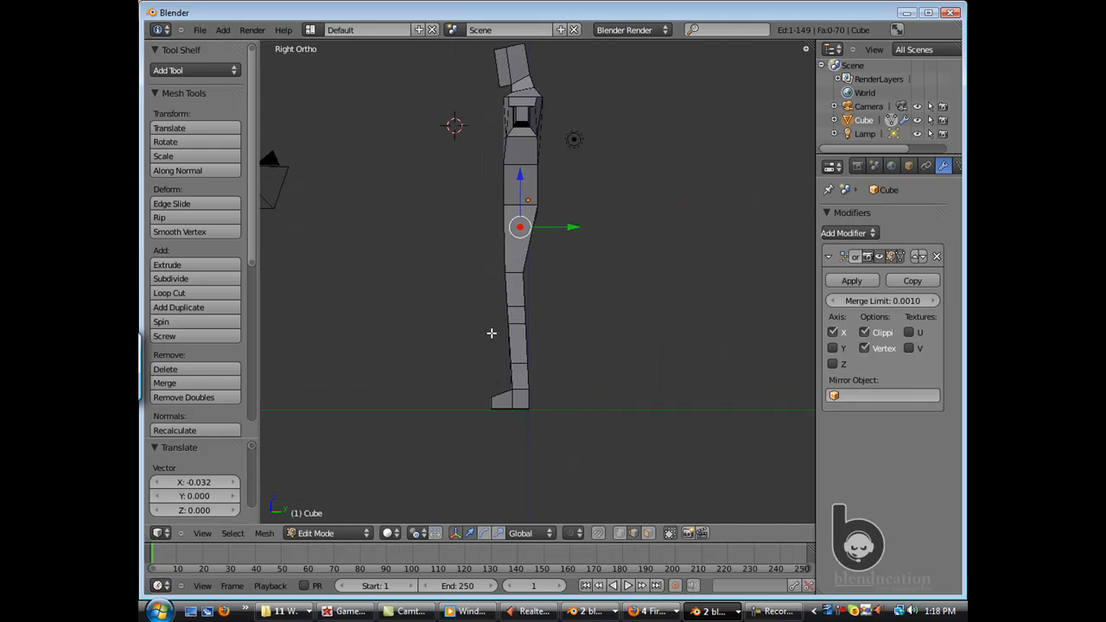
pyautogui.scroll(3, 492, 334)
pyautogui.moveTo(518, 317); pyautogui.dragTo(524, 351, button='middle')
pyautogui.rightClick(524, 350)
pyautogui.moveTo(525, 303); pyautogui.dragTo(526, 291)
pyautogui.scroll(3, 514, 403)
pyautogui.press('KP_1')
pyautogui.press('KP_3')
pyautogui.scroll(-2, 502, 358)
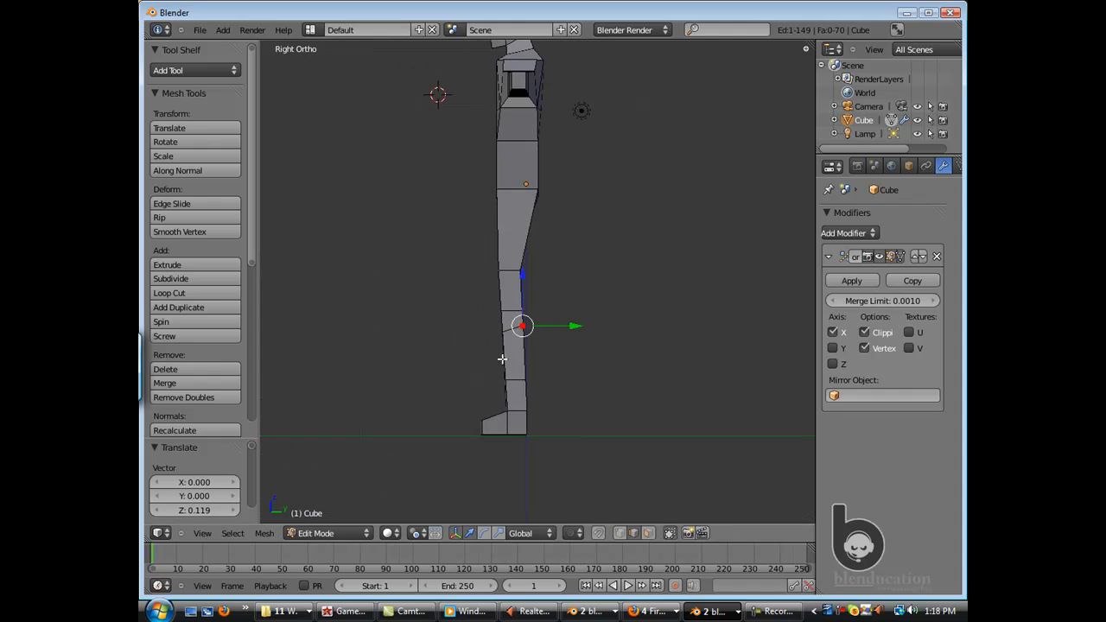
# Add a loop cut across the upper thighs with a slide factor of 0.204.
pyautogui.scroll(1, 522, 337)
pyautogui.keyDown('shift'); pyautogui.moveTo(510, 248); pyautogui.dragTo(481, 273, button='middle'); pyautogui.keyUp('shift')
pyautogui.click(506, 306)
pyautogui.click(497, 298)
# Reposition the outer edge of the new upper-thigh loop and move the outer edge of the loop below it about 0.092 on X.
pyautogui.press('KP_1')
pyautogui.scroll(-2, 518, 298)
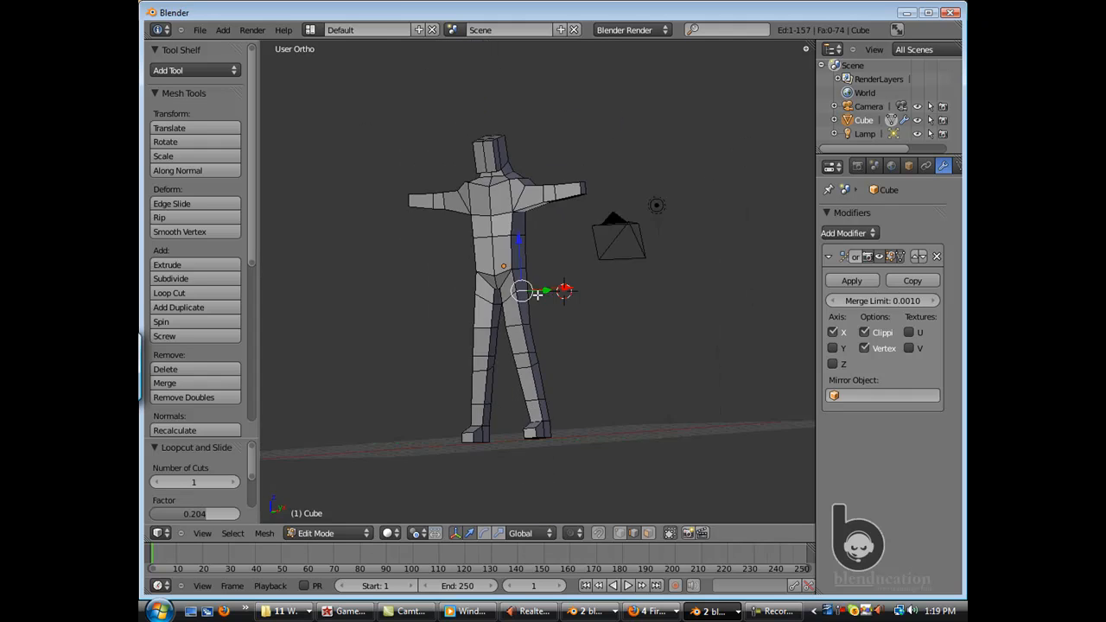
pyautogui.scroll(2, 542, 299)
pyautogui.moveTo(538, 294); pyautogui.dragTo(524, 270)
pyautogui.moveTo(533, 306); pyautogui.dragTo(524, 331, button='middle')
pyautogui.rightClick(523, 341)
pyautogui.moveTo(539, 343); pyautogui.dragTo(545, 343)
# Move the outer knee face about -0.06 on X and the inner knee face about 0.066 on X.
pyautogui.moveTo(532, 326); pyautogui.dragTo(498, 304, button='middle')
pyautogui.scroll(-3, 503, 306)
pyautogui.scroll(4, 492, 303)
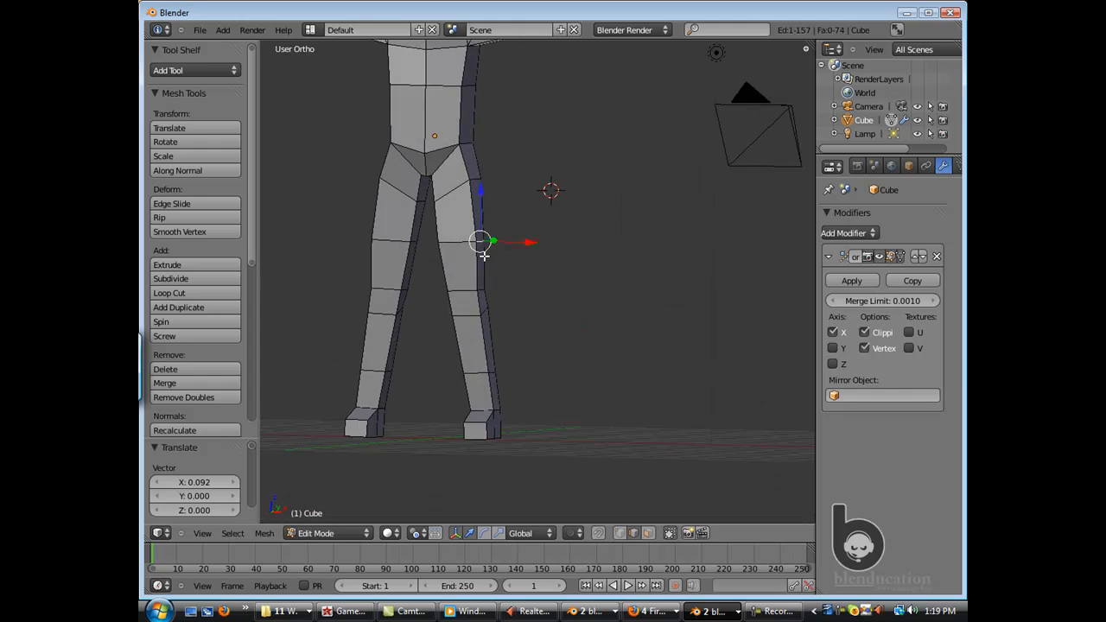
pyautogui.click(486, 318)
pyautogui.rightClick(489, 305)
pyautogui.moveTo(529, 300); pyautogui.dragTo(510, 299)
pyautogui.moveTo(504, 299); pyautogui.dragTo(523, 294, button='middle')
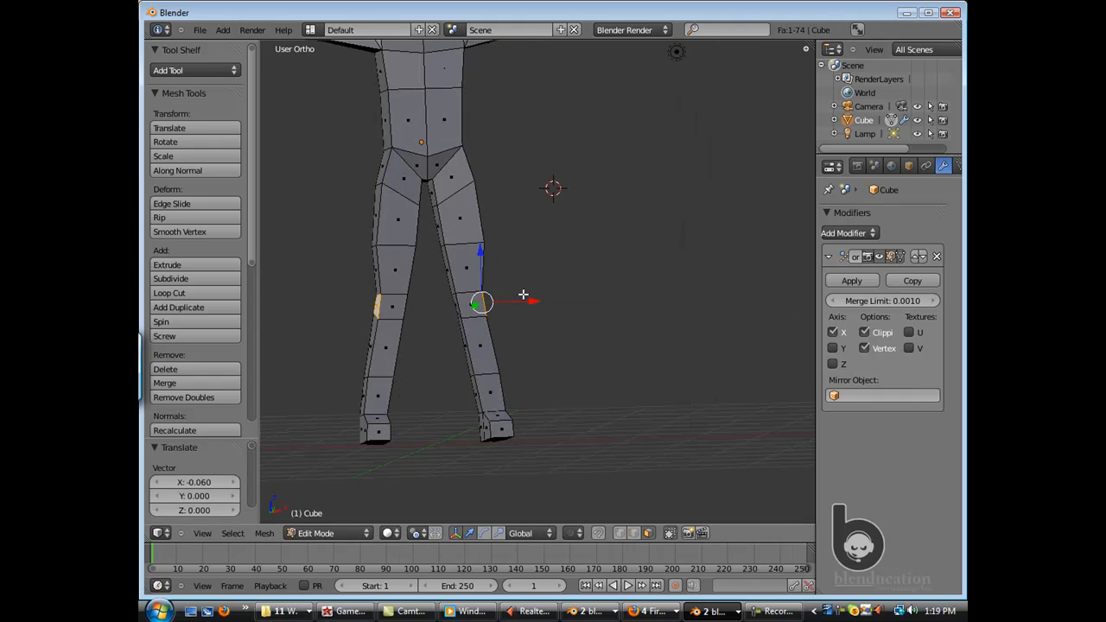
pyautogui.rightClick(454, 304)
pyautogui.moveTo(494, 302); pyautogui.dragTo(511, 302)
# Add a loop cut above the ankles and scale the ankle geometry to about 1.004.
pyautogui.moveTo(510, 304); pyautogui.dragTo(470, 334, button='middle')
pyautogui.scroll(-1, 470, 333)
pyautogui.scroll(5, 469, 333)
pyautogui.keyDown('shift'); pyautogui.moveTo(467, 389); pyautogui.dragTo(471, 293, button='middle'); pyautogui.keyUp('shift')
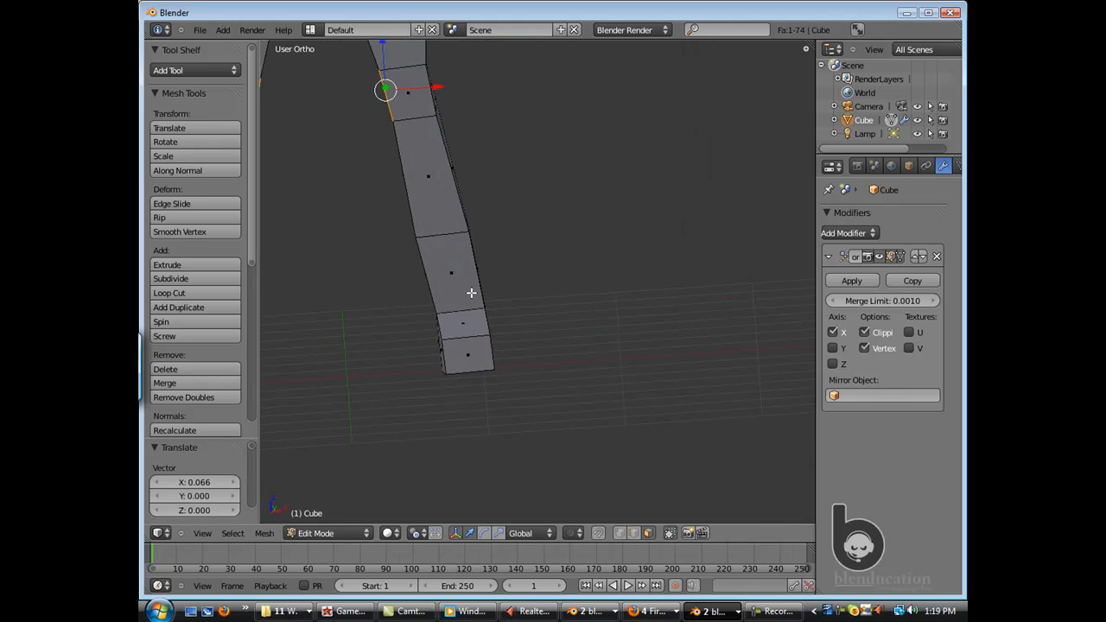
pyautogui.press('s')
pyautogui.click(407, 302)
pyautogui.scroll(-1, 409, 301)
pyautogui.moveTo(424, 290); pyautogui.dragTo(426, 263, button='middle')
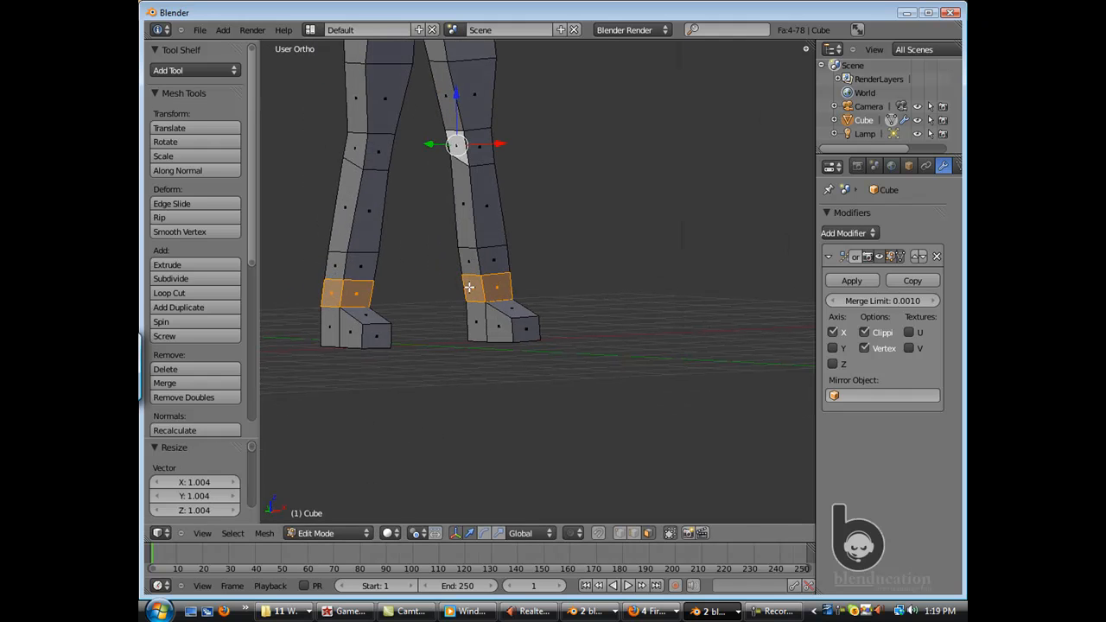
# Change the transform pivot point and shift the ankle and lower-leg faces along X.
pyautogui.click(418, 533)
pyautogui.click(426, 476)
pyautogui.moveTo(423, 449); pyautogui.dragTo(447, 230, button='middle')
pyautogui.press('g')
pyautogui.press('x')
pyautogui.click(450, 289)
pyautogui.press('g')
pyautogui.press('x')
# Switch the mesh selection type and move the lower-leg geometry along X, the last part by about 0.075.
pyautogui.hotkey('ctrl', 'Tab')
pyautogui.click(442, 264)
pyautogui.press('g')
pyautogui.press('x')
pyautogui.click(467, 259)
pyautogui.press('g')
pyautogui.press('x')
pyautogui.click(458, 178)
# Add a loop cut across the calves between knee and ankle and move part of it about 0.043 on X.
pyautogui.moveTo(458, 178); pyautogui.dragTo(496, 239, button='middle')
pyautogui.hotkey('ctrl', 'r')
pyautogui.press('KP_3')
pyautogui.click(536, 201)
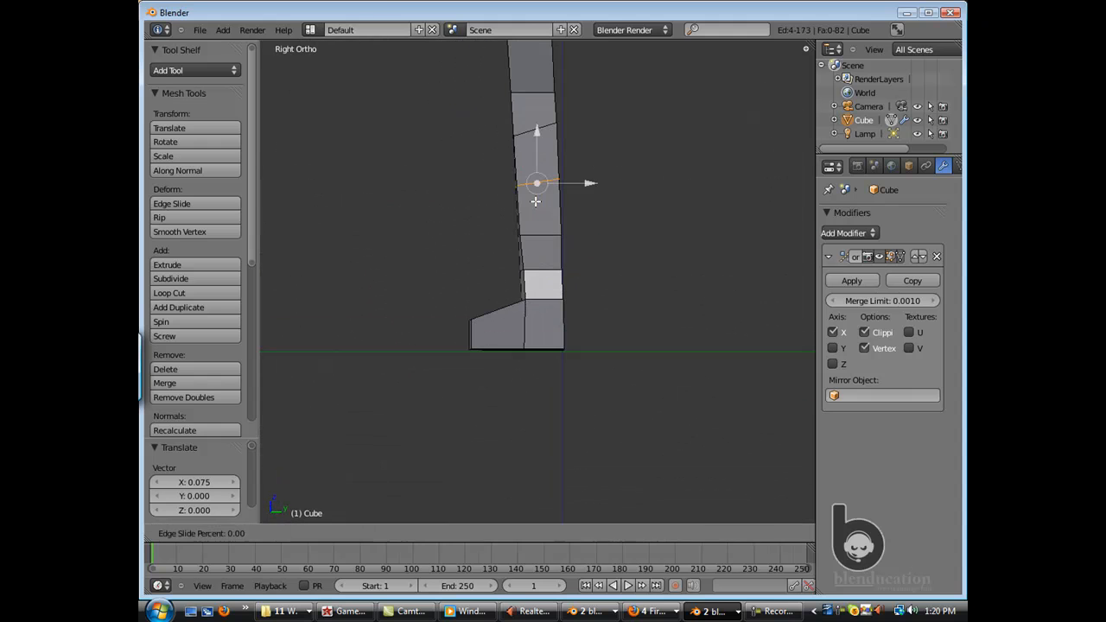
pyautogui.click(536, 201)
pyautogui.moveTo(535, 201); pyautogui.dragTo(519, 205, button='middle')
pyautogui.rightClick(573, 173)
pyautogui.moveTo(574, 174); pyautogui.dragTo(594, 179, button='middle')
pyautogui.moveTo(596, 180); pyautogui.dragTo(608, 181)
pyautogui.moveTo(536, 215); pyautogui.dragTo(469, 250, button='middle')
pyautogui.scroll(3, 469, 250)
# Switch to vertex selection and reposition the upper rear vertices of the head to start rounding the skull.
pyautogui.hotkey('ctrl', 'Tab')
pyautogui.click(462, 251)
pyautogui.moveTo(410, 188); pyautogui.dragTo(561, 271, button='middle')
pyautogui.scroll(-5, 459, 218)
pyautogui.scroll(-3, 463, 229)
pyautogui.press('KP_3')
pyautogui.scroll(4, 553, 290)
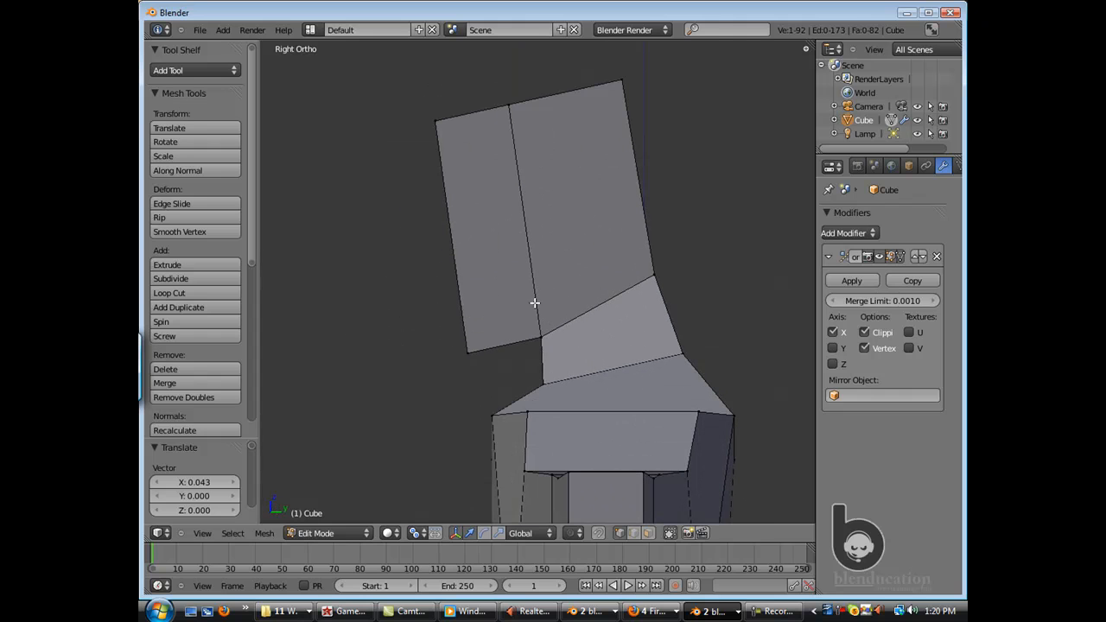
pyautogui.rightClick(626, 62)
pyautogui.moveTo(662, 97); pyautogui.dragTo(654, 96)
pyautogui.rightClick(623, 82)
pyautogui.moveTo(622, 56); pyautogui.dragTo(622, 66)
pyautogui.moveTo(661, 92); pyautogui.dragTo(654, 95)
pyautogui.scroll(-3, 531, 195)
# Reshape the forehead and lower the middle side vertex on top of the head about 0.039 on Z.
pyautogui.moveTo(501, 187); pyautogui.dragTo(511, 188)
pyautogui.moveTo(488, 160); pyautogui.dragTo(488, 167)
pyautogui.moveTo(507, 197); pyautogui.dragTo(522, 152)
pyautogui.rightClick(521, 176)
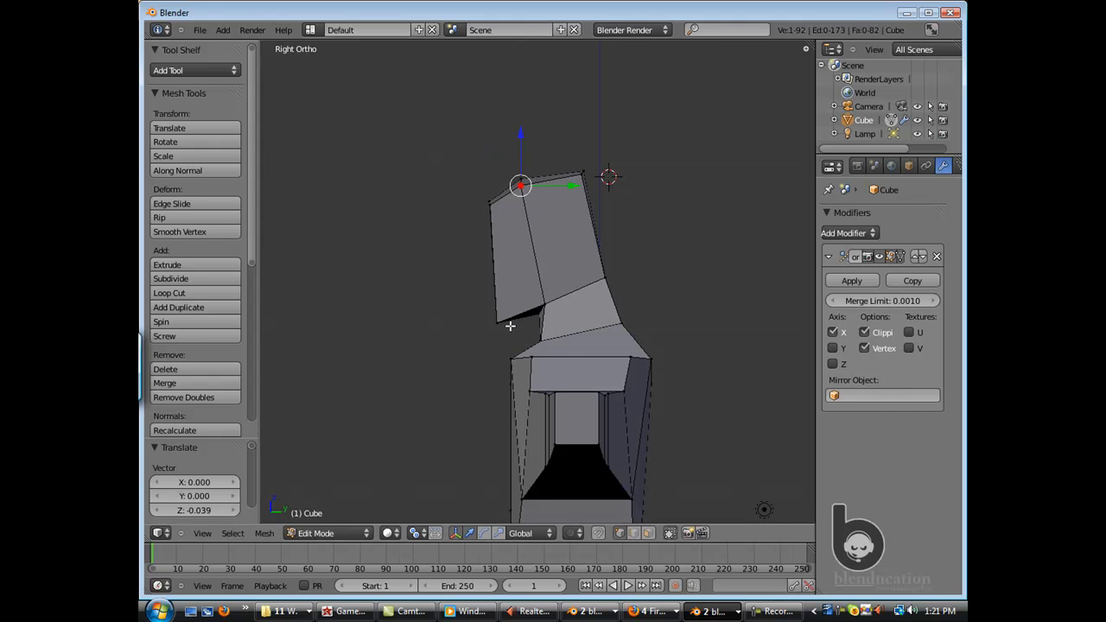
# Add a horizontal loop cut around the head with a factor of -0.023 and raise the chin vertex about 0.026 on Z.
pyautogui.doubleClick(493, 259)
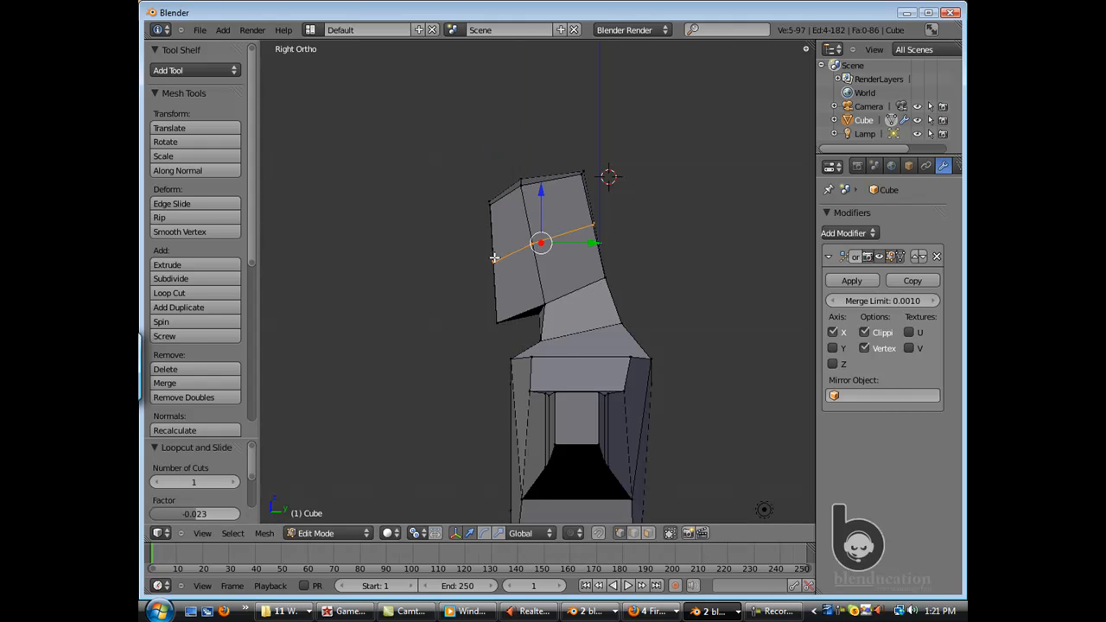
pyautogui.moveTo(495, 317); pyautogui.dragTo(529, 306, button='middle')
pyautogui.moveTo(598, 312); pyautogui.dragTo(581, 314, button='middle')
pyautogui.moveTo(587, 316); pyautogui.dragTo(595, 316)
pyautogui.moveTo(546, 288); pyautogui.dragTo(541, 284)
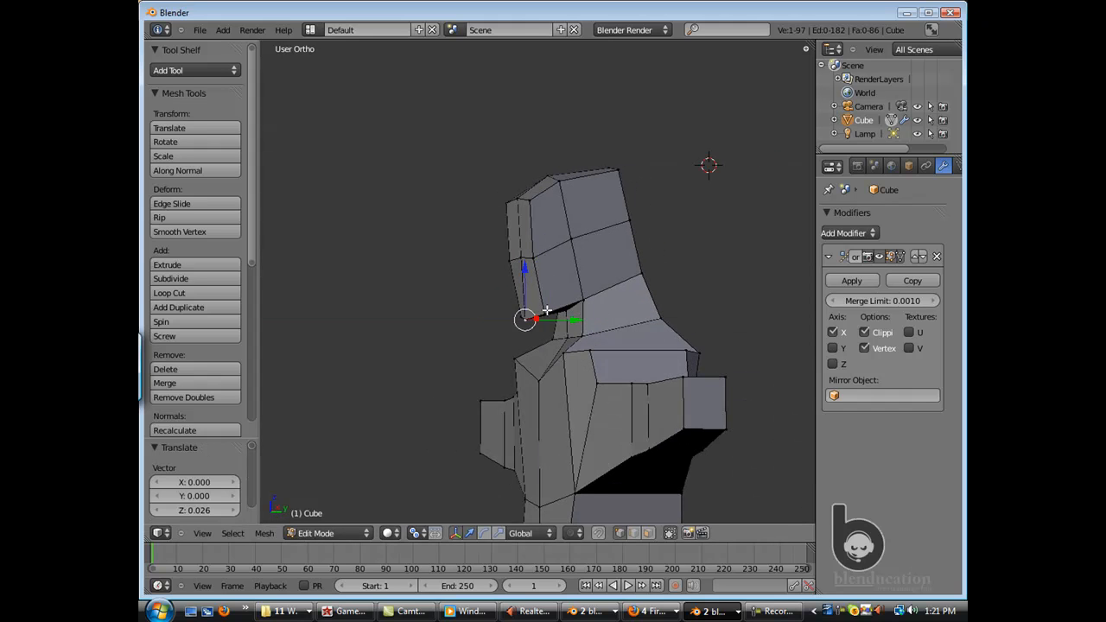
# Reposition the outer vertices at the front of the face along Y to round the face.
pyautogui.moveTo(547, 309); pyautogui.dragTo(522, 289, button='middle')
pyautogui.moveTo(523, 289); pyautogui.dragTo(537, 260)
pyautogui.click(533, 261)
pyautogui.rightClick(509, 203)
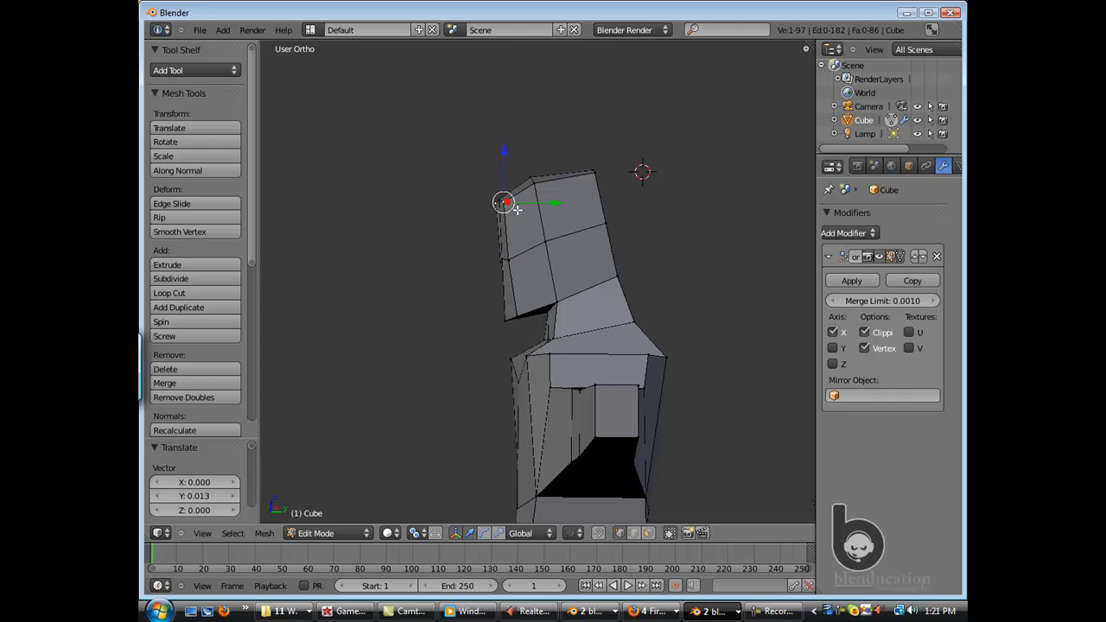
pyautogui.moveTo(513, 201); pyautogui.dragTo(518, 258)
pyautogui.rightClick(513, 258)
pyautogui.moveTo(464, 293); pyautogui.dragTo(452, 291, button='middle')
pyautogui.scroll(1, 451, 292)
# Move the nape's side vertex about -0.014 on Y and the centre vertex behind the head about 0.027 on Y.
pyautogui.rightClick(590, 278)
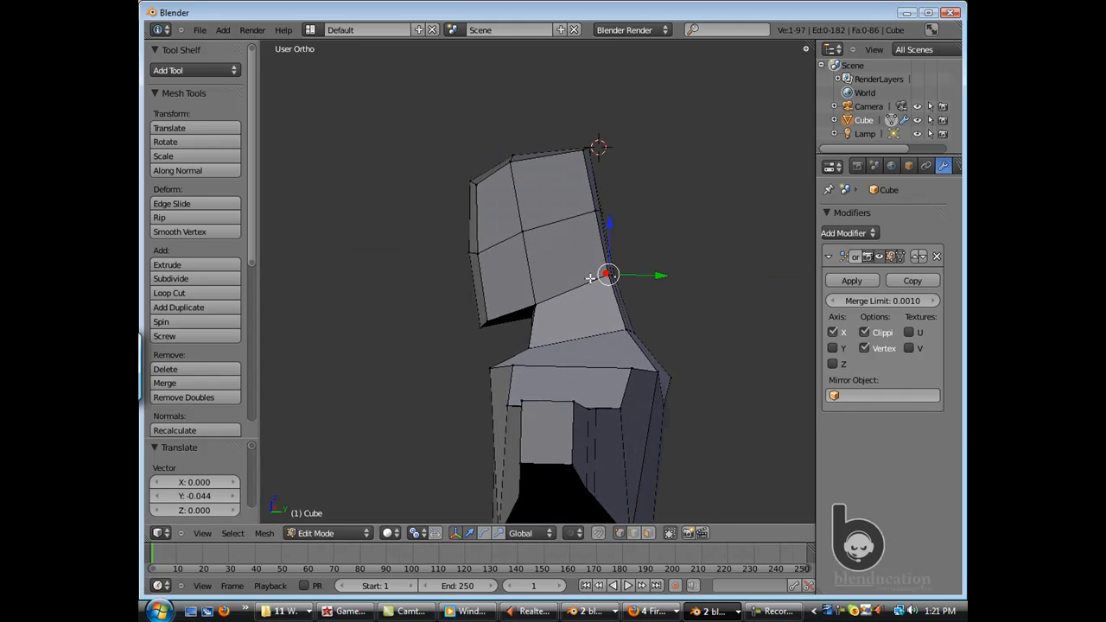
pyautogui.moveTo(635, 276); pyautogui.dragTo(629, 278)
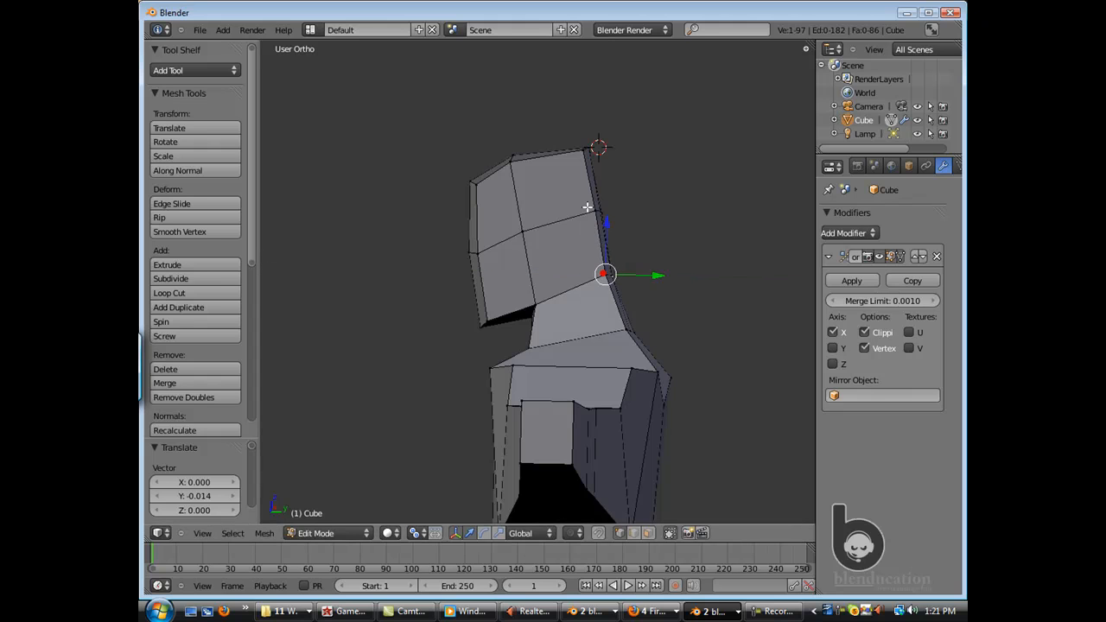
pyautogui.moveTo(602, 213); pyautogui.dragTo(566, 225, button='middle')
pyautogui.rightClick(563, 226)
pyautogui.moveTo(593, 227); pyautogui.dragTo(600, 231)
# Adjust the side vertices at the nape and the base of the neck along Y.
pyautogui.rightClick(549, 232)
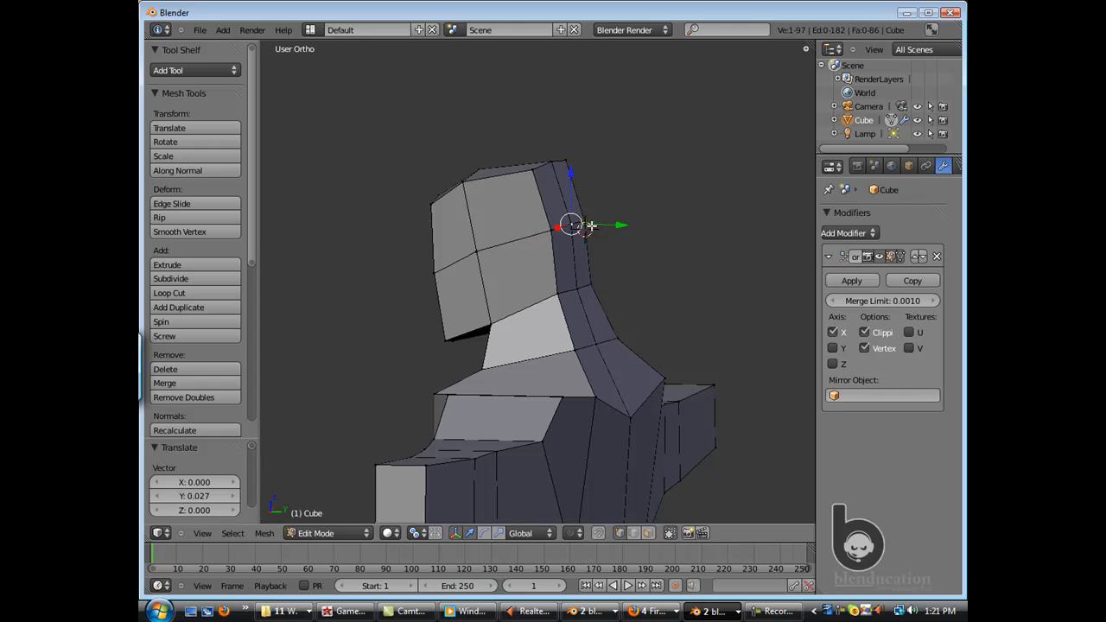
pyautogui.rightClick(560, 292)
pyautogui.moveTo(560, 292); pyautogui.dragTo(623, 274, button='middle')
pyautogui.moveTo(654, 282); pyautogui.dragTo(650, 283)
pyautogui.rightClick(639, 343)
pyautogui.moveTo(666, 343); pyautogui.dragTo(657, 344)
# Reshape the crown of the head and move its rear side vertex about -0.007 on Y.
pyautogui.moveTo(613, 161); pyautogui.dragTo(590, 115)
pyautogui.rightClick(510, 165)
pyautogui.moveTo(513, 147); pyautogui.dragTo(514, 140)
pyautogui.moveTo(597, 123); pyautogui.dragTo(616, 152)
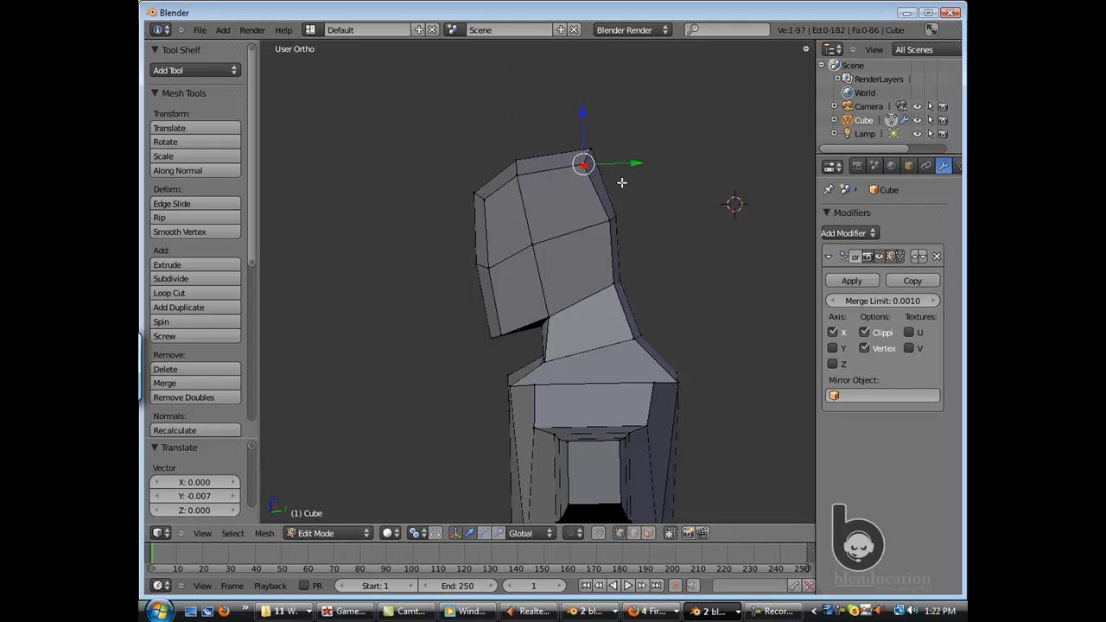
# Reposition the vertices at the back of the neck and upper back to smooth the profile.
pyautogui.moveTo(624, 222); pyautogui.dragTo(627, 273)
pyautogui.moveTo(513, 316); pyautogui.dragTo(643, 258, button='middle')
pyautogui.moveTo(771, 311); pyautogui.dragTo(754, 317)
pyautogui.scroll(-2, 748, 311)
pyautogui.moveTo(726, 298); pyautogui.dragTo(674, 303, button='middle')
pyautogui.rightClick(673, 327)
pyautogui.moveTo(711, 330); pyautogui.dragTo(701, 330)
# Lower the centre vertex at the base of the neck about 0.107 on Z.
pyautogui.scroll(-3, 617, 300)
pyautogui.scroll(2, 617, 299)
pyautogui.moveTo(649, 286); pyautogui.dragTo(615, 305)
pyautogui.rightClick(616, 321)
# Adjust the height of the neck-base vertex and move the centre nape vertex about 0.045 on Y.
pyautogui.scroll(-3, 617, 326)
pyautogui.moveTo(617, 326); pyautogui.dragTo(560, 322, button='middle')
pyautogui.scroll(-3, 575, 347)
pyautogui.press('KP_1')
pyautogui.scroll(4, 560, 321)
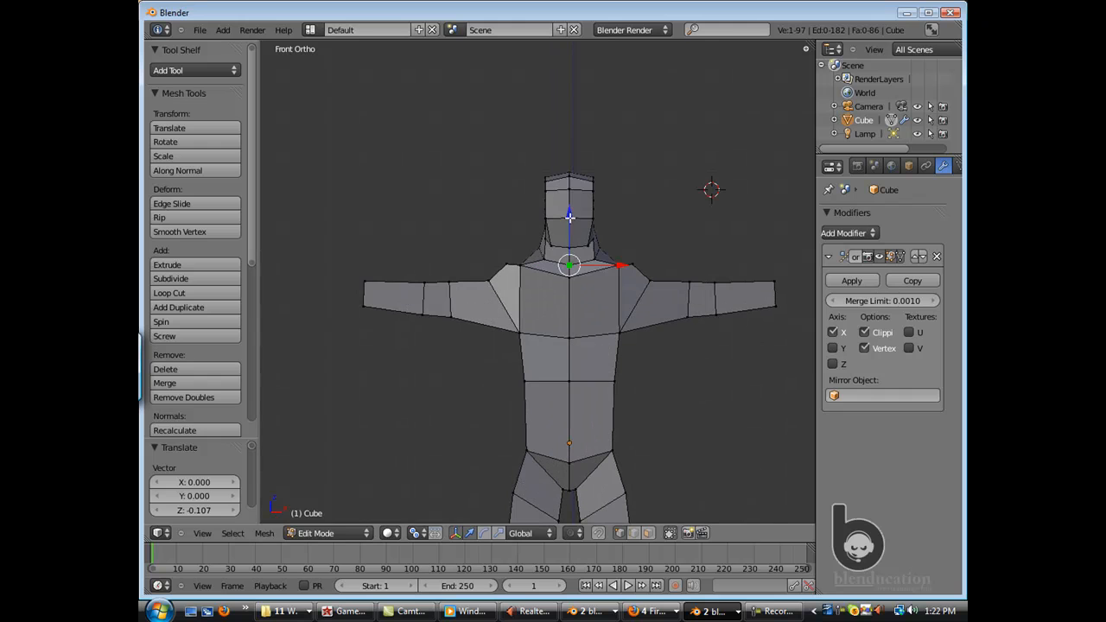
pyautogui.moveTo(572, 154)
pyautogui.mouseDown()
pyautogui.moveTo(568, 126)
pyautogui.moveTo(569, 136)
pyautogui.mouseUp()
pyautogui.rightClick(593, 181)
pyautogui.moveTo(600, 191); pyautogui.dragTo(540, 343, button='middle')
pyautogui.moveTo(501, 213); pyautogui.dragTo(573, 216, button='middle')
pyautogui.moveTo(585, 216); pyautogui.dragTo(574, 243)
pyautogui.moveTo(558, 265); pyautogui.dragTo(604, 286, button='middle')
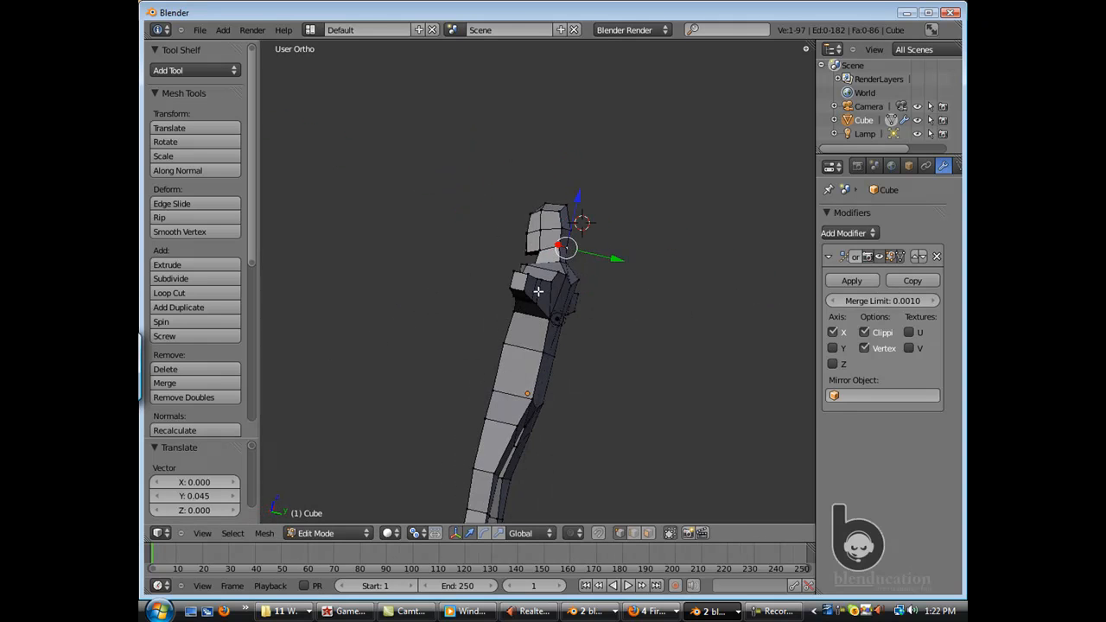
# Refine the vertices around the upper back and upper chest in the side profile.
pyautogui.press('KP_3')
pyautogui.scroll(4, 538, 291)
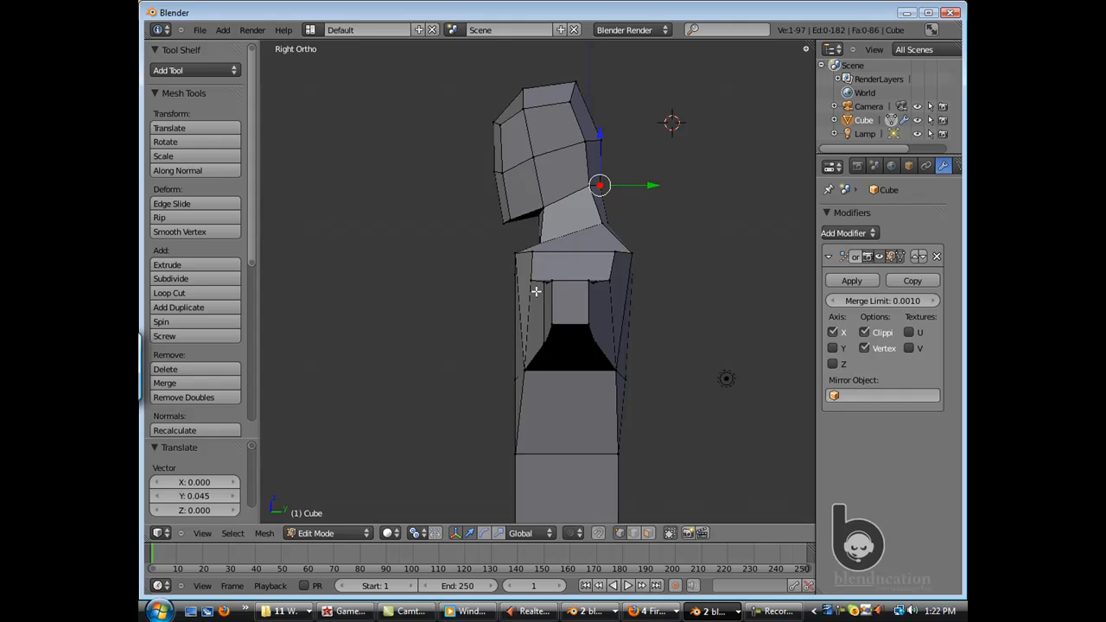
pyautogui.moveTo(656, 253); pyautogui.dragTo(596, 250)
pyautogui.rightClick(531, 253)
pyautogui.rightClick(517, 254)
pyautogui.rightClick(516, 274)
pyautogui.moveTo(648, 251); pyautogui.dragTo(525, 340, button='middle')
# Select the edge loop around the waist and shift it slightly to refine the torso's profile.
pyautogui.keyDown('alt'); pyautogui.rightClick(523, 342); pyautogui.keyUp('alt')
pyautogui.scroll(-5, 523, 342)
pyautogui.press('KP_1')
pyautogui.press('KP_3')
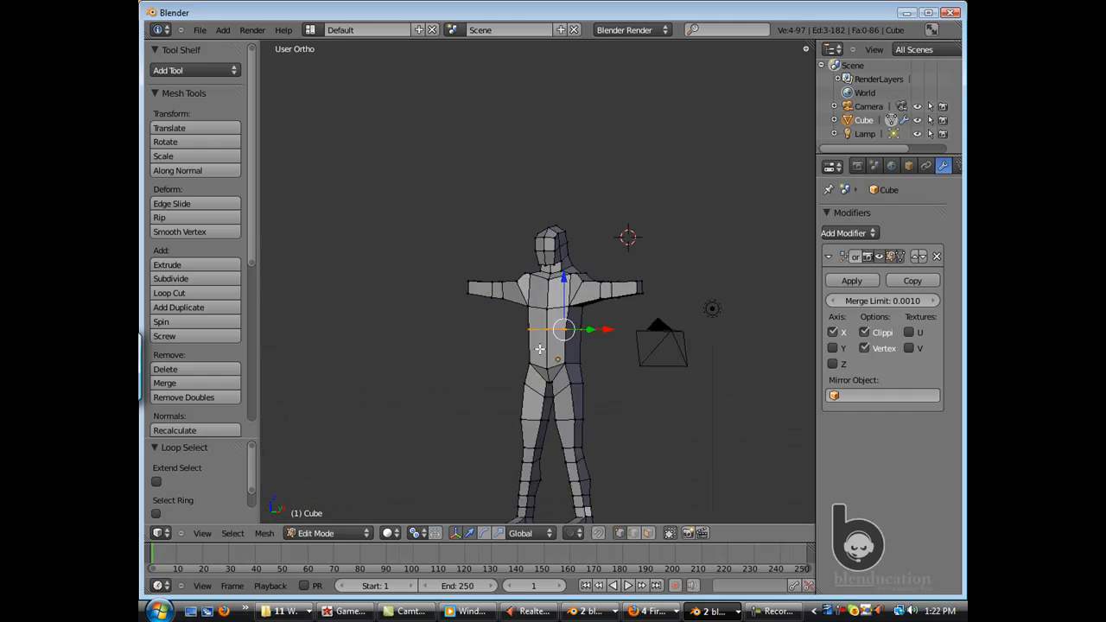
pyautogui.moveTo(582, 329); pyautogui.dragTo(580, 329)
pyautogui.moveTo(580, 329); pyautogui.dragTo(557, 310, button='middle')
pyautogui.moveTo(557, 311); pyautogui.dragTo(554, 311)
# Lower the vertex on top of the shoulder about 0.092 on Z.
pyautogui.scroll(2, 538, 322)
pyautogui.moveTo(554, 311); pyautogui.dragTo(577, 318, button='middle')
pyautogui.moveTo(562, 219); pyautogui.dragTo(568, 229)
pyautogui.scroll(-2, 566, 238)
pyautogui.moveTo(503, 306); pyautogui.dragTo(539, 310, button='middle')
pyautogui.scroll(4, 539, 310)
pyautogui.moveTo(608, 317); pyautogui.dragTo(563, 317, button='middle')
pyautogui.moveTo(645, 289); pyautogui.dragTo(625, 307, button='middle')
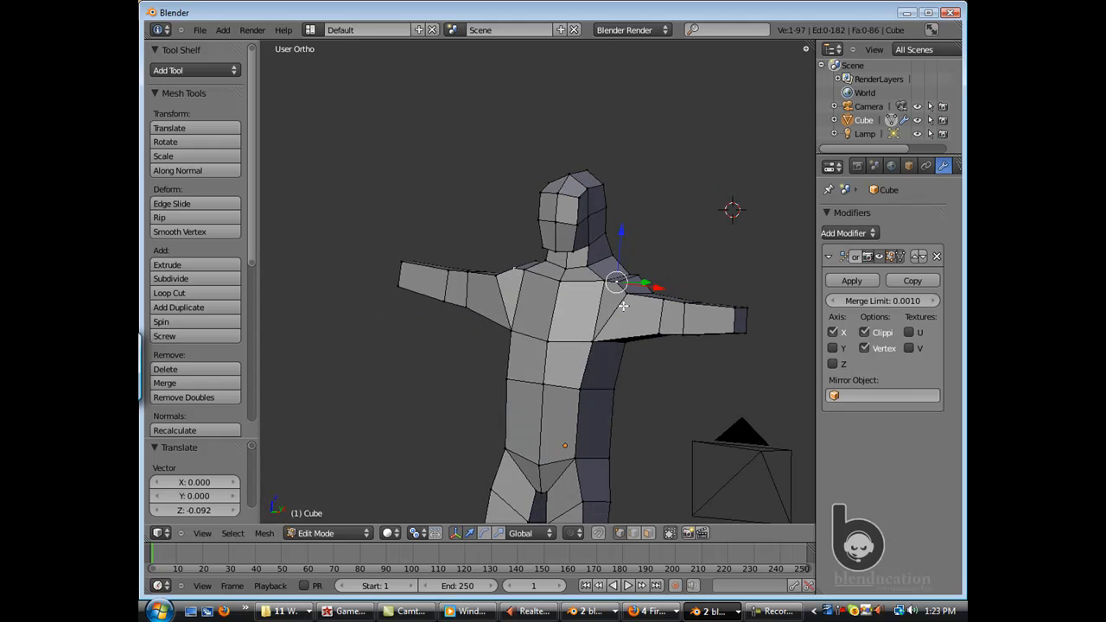
# Switch to face selection and extrude the end face of the arm outward by about 0.12.
pyautogui.click(616, 338)
pyautogui.rightClick(739, 318)
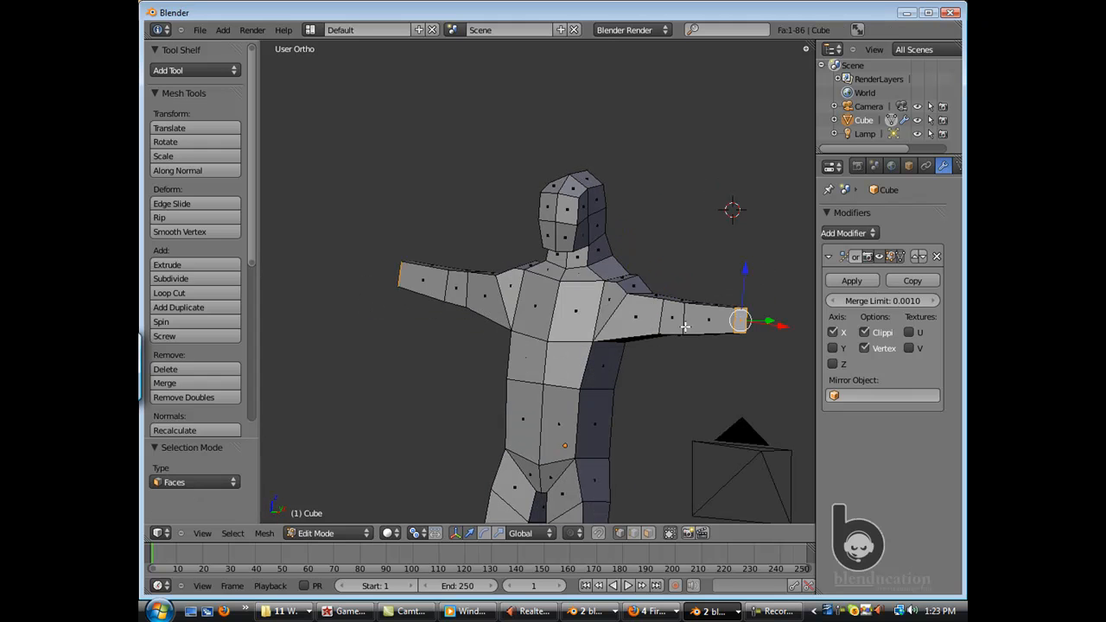
pyautogui.press('KP_1')
pyautogui.scroll(-4, 708, 316)
pyautogui.keyDown('shift'); pyautogui.moveTo(704, 311); pyautogui.dragTo(598, 272, button='middle'); pyautogui.keyUp('shift')
pyautogui.scroll(3, 596, 271)
pyautogui.moveTo(602, 272); pyautogui.dragTo(595, 271, button='middle')
pyautogui.press('e')
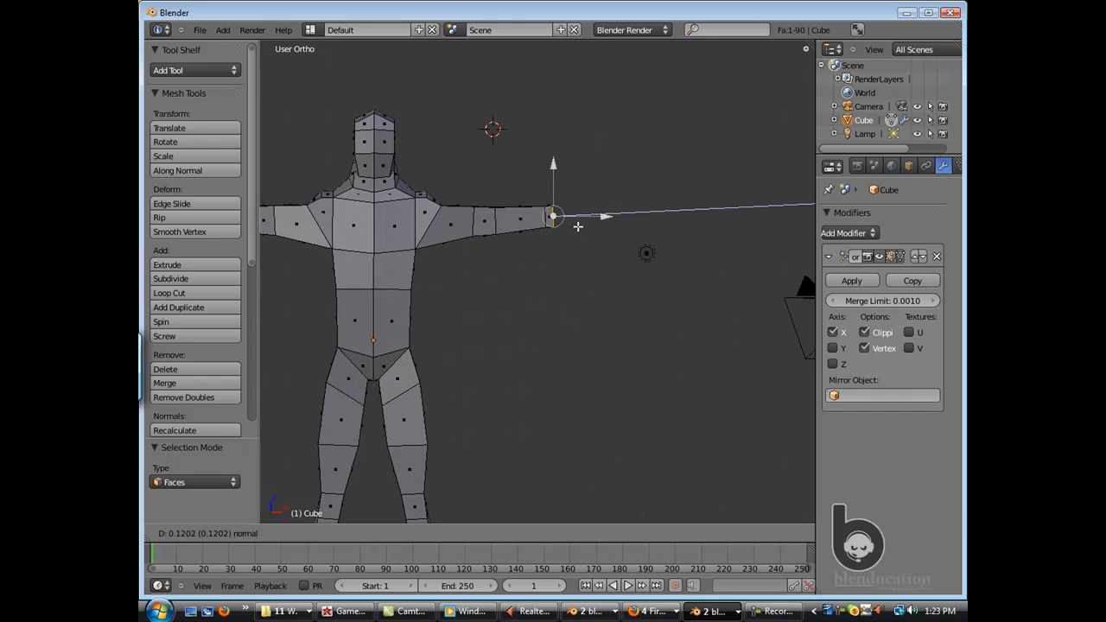
pyautogui.click(578, 227)
# Add two loop cuts running lengthwise along the arm.
pyautogui.moveTo(578, 227); pyautogui.dragTo(665, 339, button='middle')
pyautogui.tripleClick(589, 226)
pyautogui.click(522, 367)
pyautogui.moveTo(522, 367); pyautogui.dragTo(473, 354, button='middle')
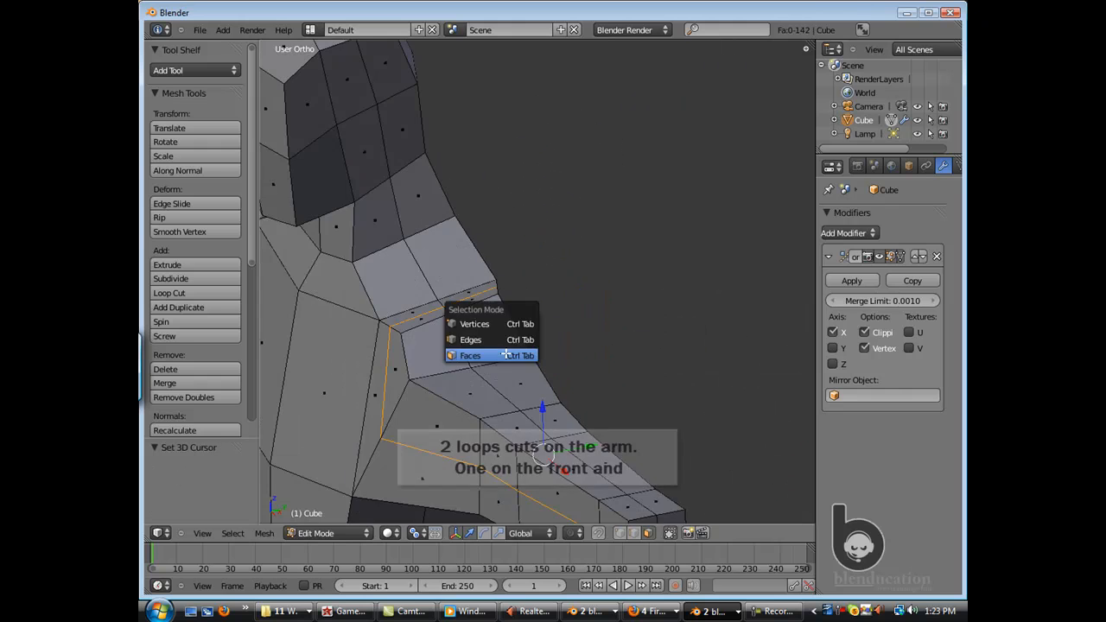
# Switch to vertex selection, raise the shoulder part of the new loop about 0.072 on Z, and adjust vertices along the upper arm.
pyautogui.click(484, 322)
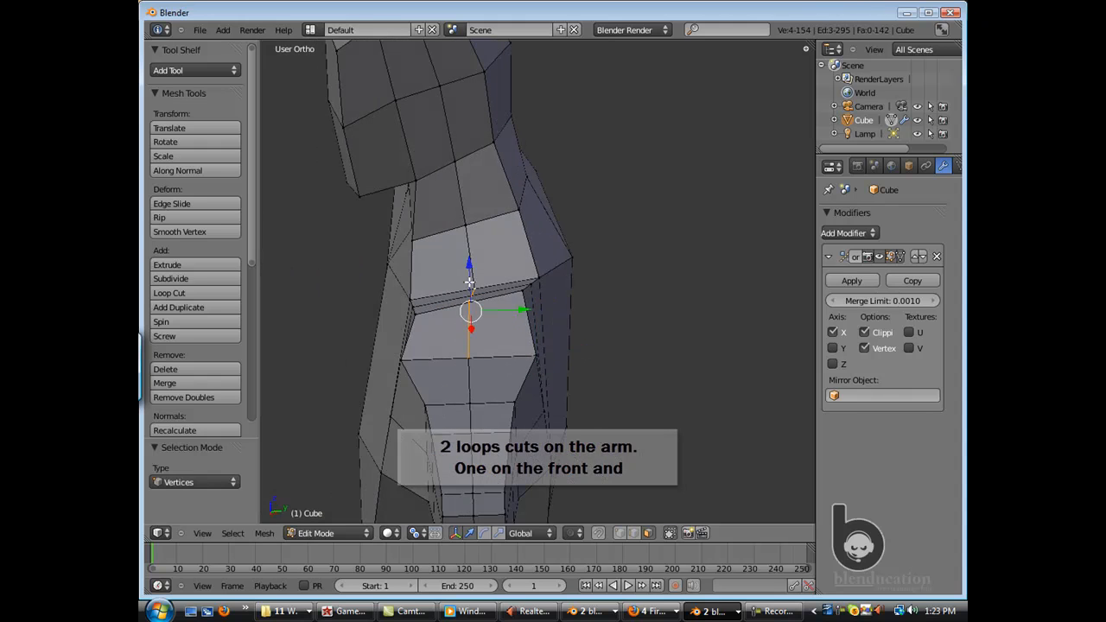
pyautogui.moveTo(468, 281); pyautogui.dragTo(469, 273)
pyautogui.moveTo(468, 273); pyautogui.dragTo(554, 295, button='middle')
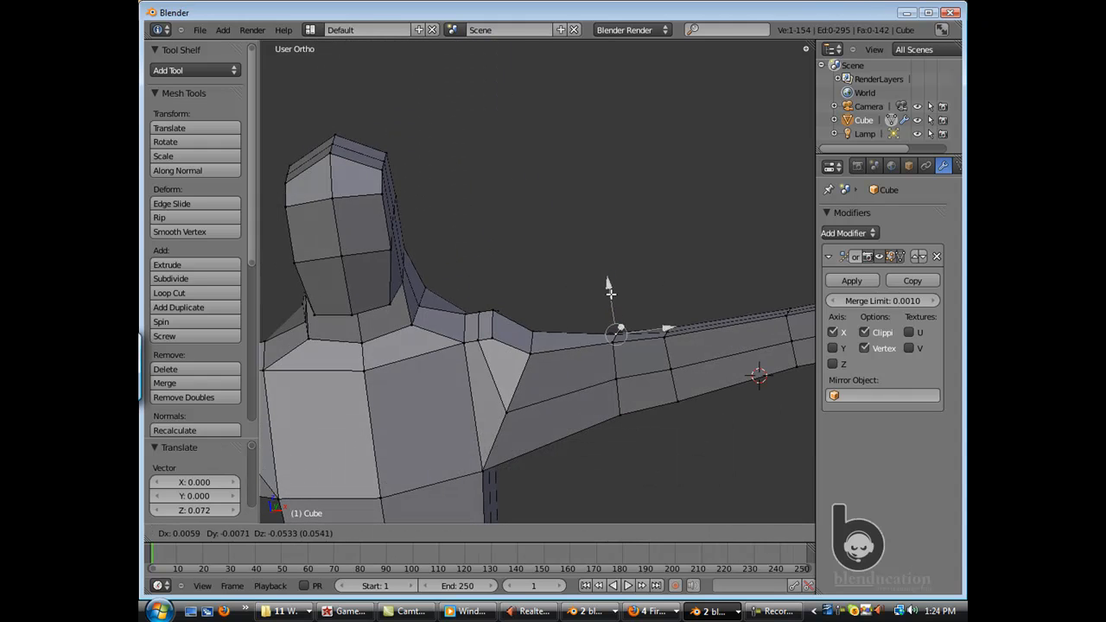
pyautogui.click(658, 288)
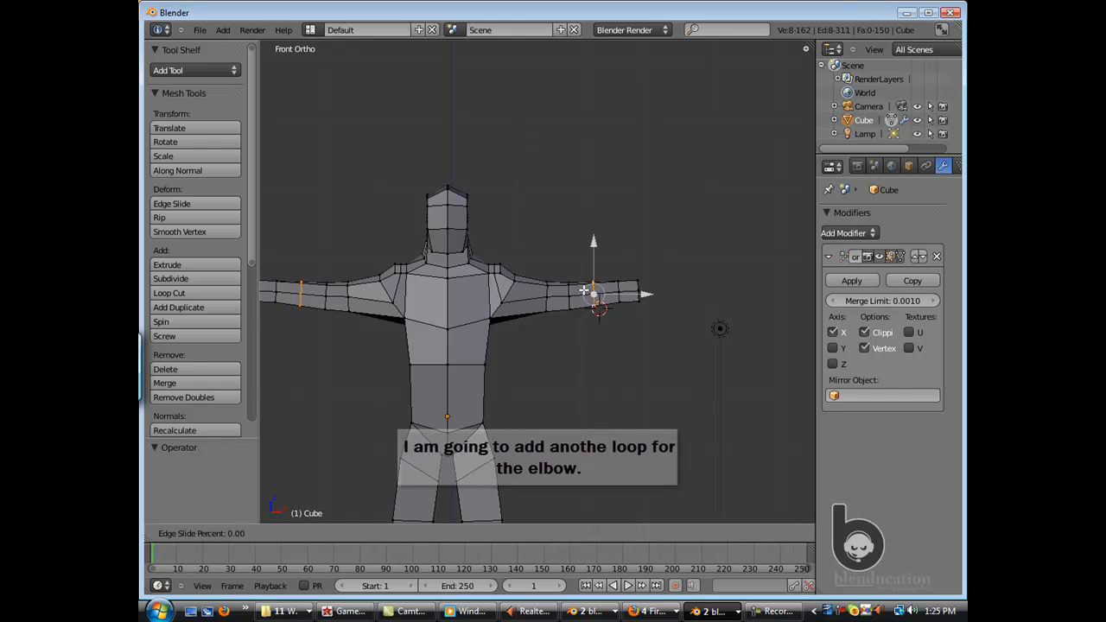
# Add an elbow loop cut with a slide factor of 0.419 and rotate the forearm from the elbow by -45 degrees.
pyautogui.click(574, 294)
pyautogui.press('z')
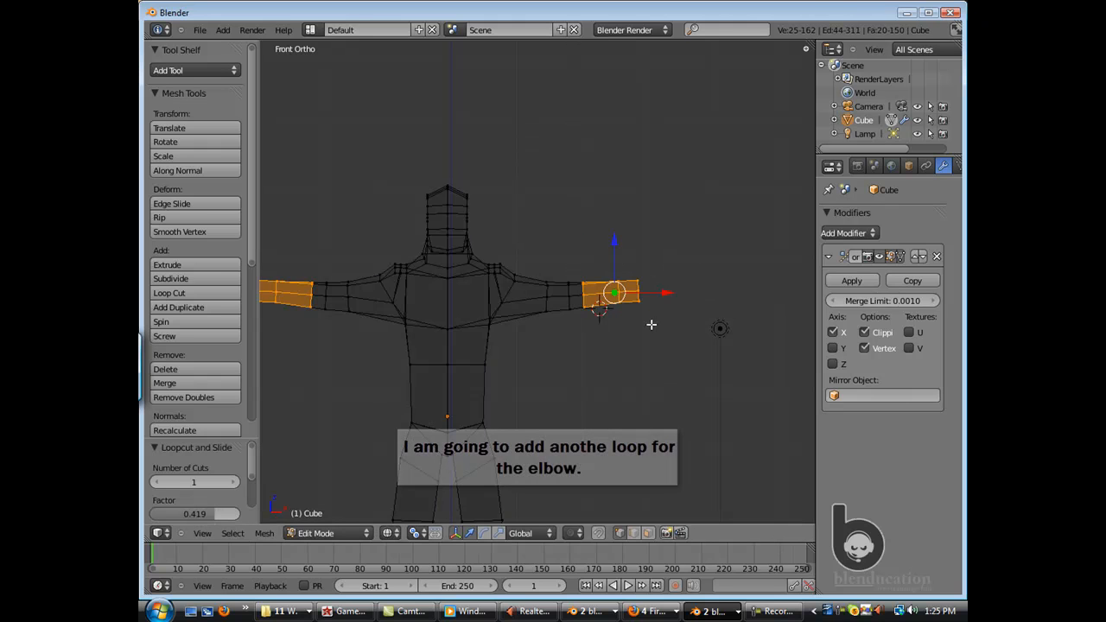
pyautogui.press('KP_3')
pyautogui.moveTo(596, 380); pyautogui.dragTo(506, 375, button='middle')
pyautogui.press('r')
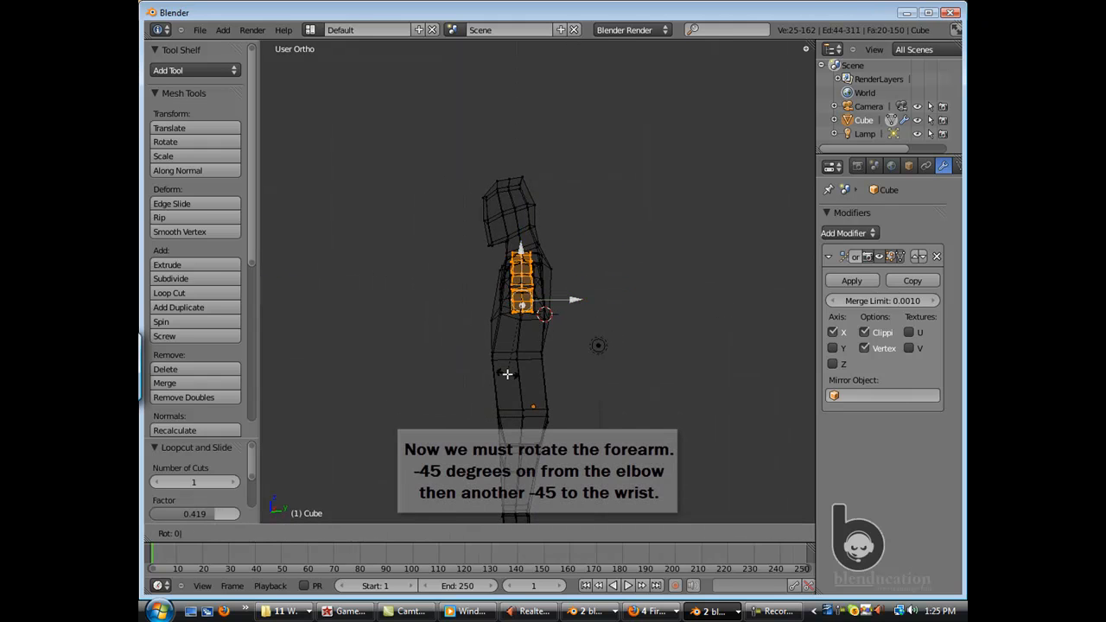
pyautogui.click(507, 373)
# Rotate the outer forearm and wrist section by another -45 degrees.
pyautogui.press('KP_1')
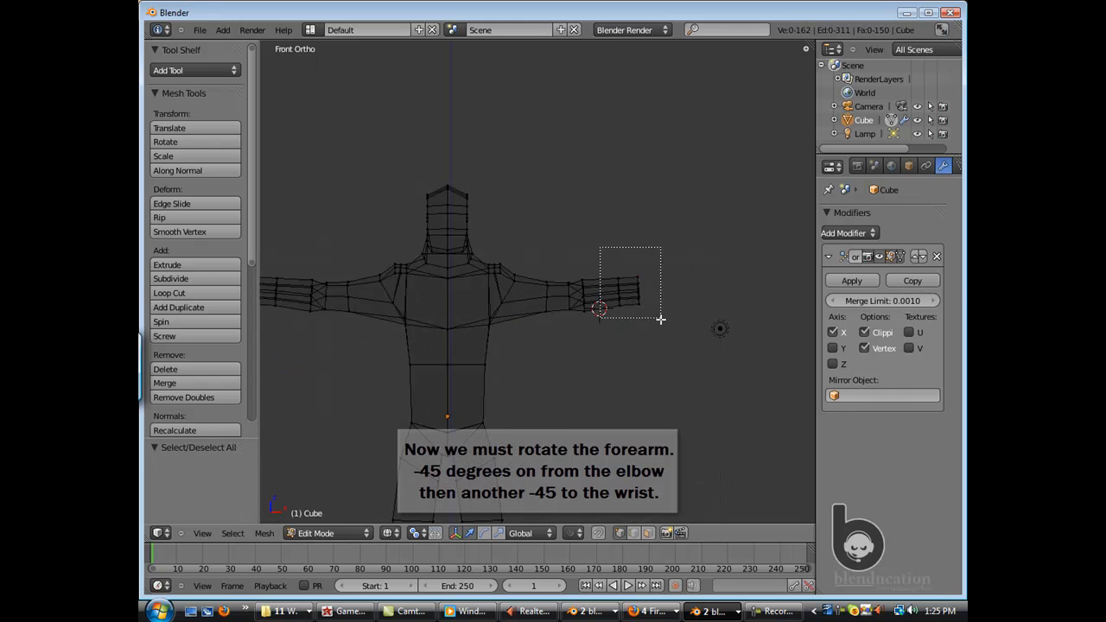
pyautogui.moveTo(660, 319); pyautogui.dragTo(660, 319)
pyautogui.press('KP_3')
pyautogui.moveTo(647, 323); pyautogui.dragTo(622, 352, button='middle')
pyautogui.press('r')
pyautogui.press('Return')
pyautogui.press('KP_1')
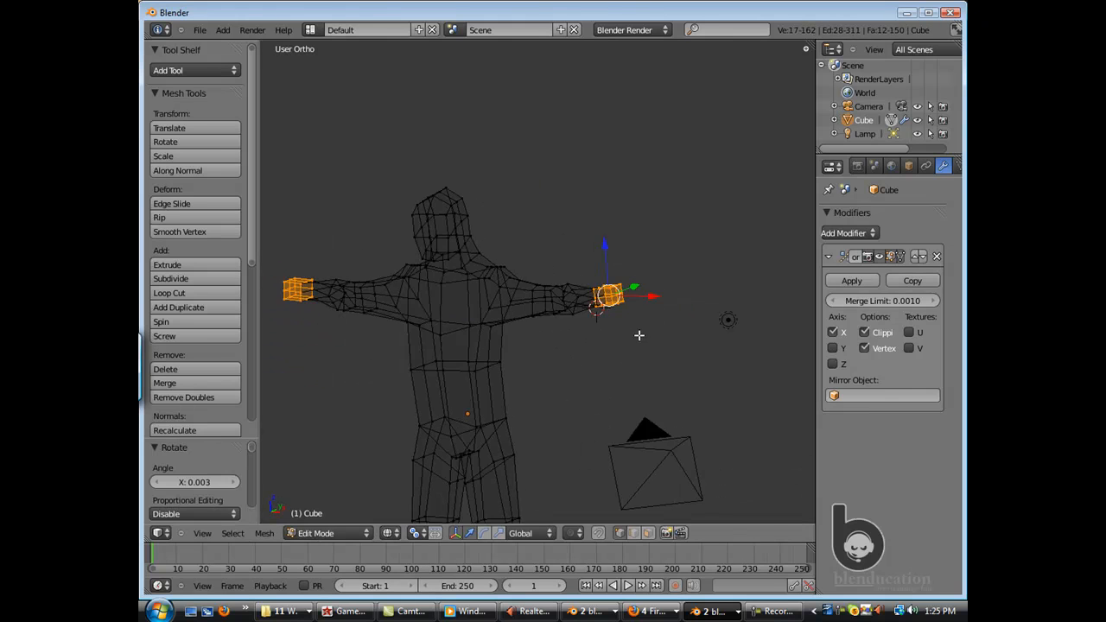
# Return to solid shading and add centred lengthwise loop cuts through the head and torso and down the legs.
pyautogui.press('z')
pyautogui.scroll(3, 587, 328)
pyautogui.moveTo(524, 355); pyautogui.dragTo(509, 254, button='middle')
pyautogui.press('KP_1')
pyautogui.scroll(-2, 495, 287)
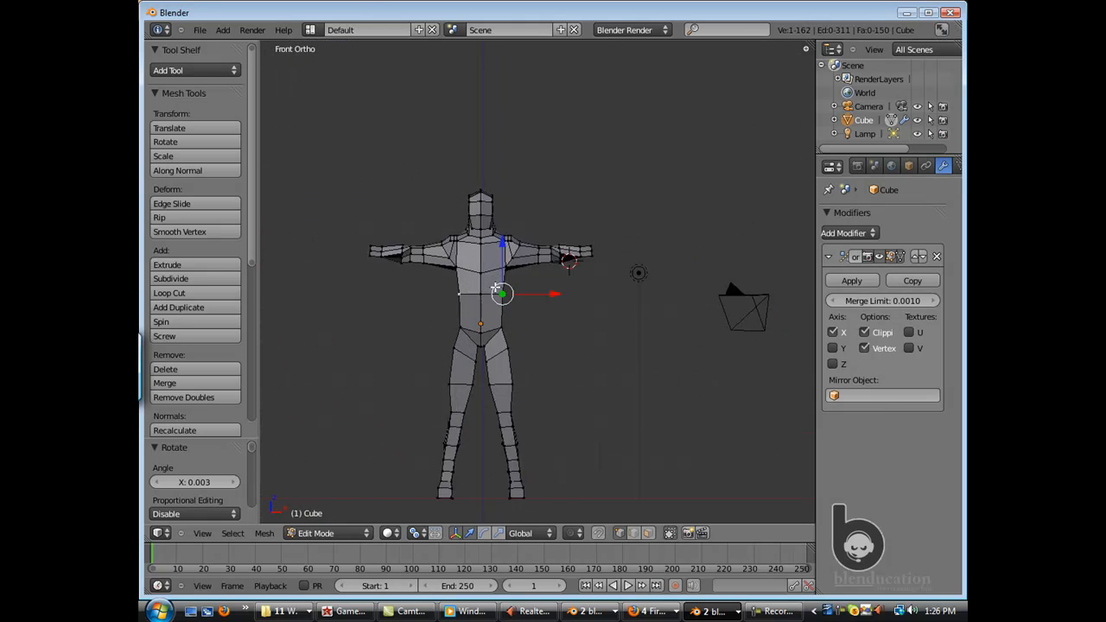
pyautogui.scroll(2, 405, 294)
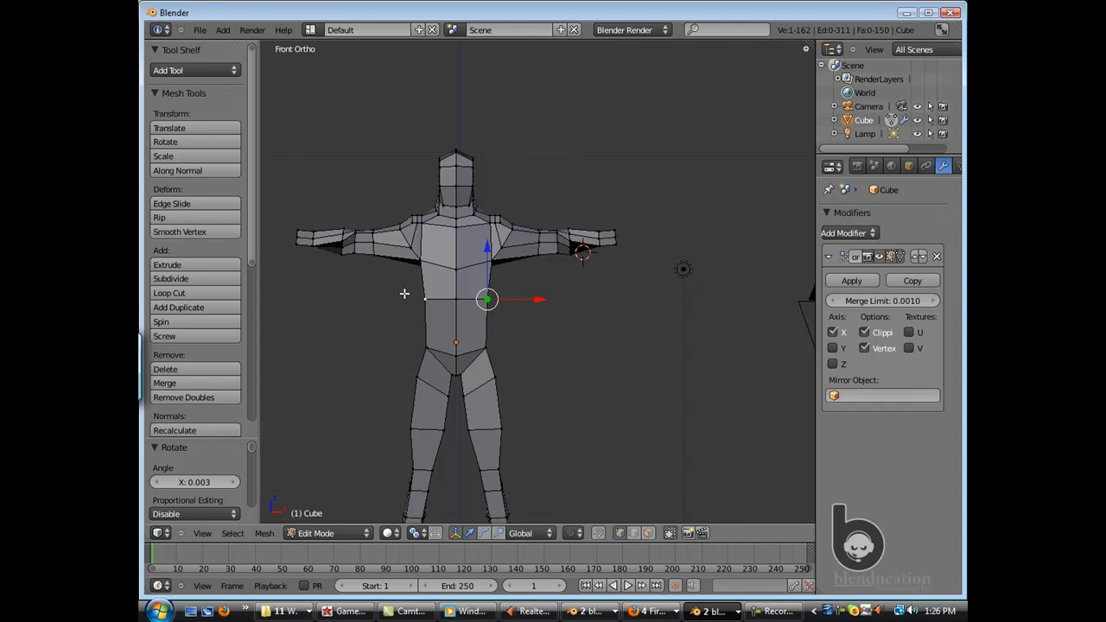
pyautogui.hotkey('ctrl', 'r')
pyautogui.click(463, 277)
pyautogui.rightClick(460, 285)
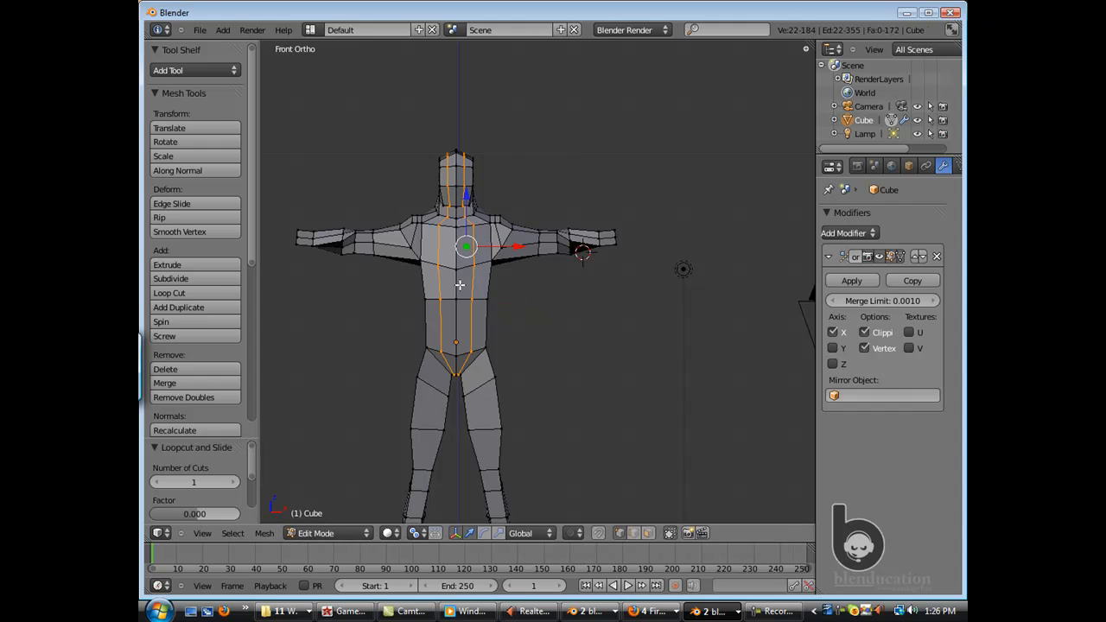
pyautogui.hotkey('ctrl', 'r')
pyautogui.click(484, 390)
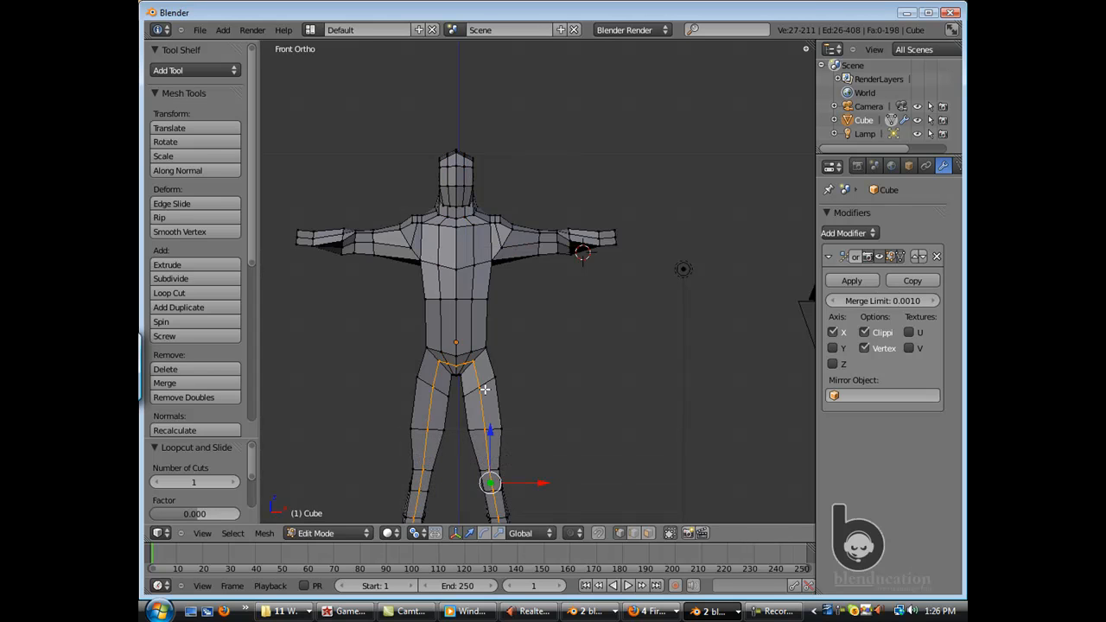
# Shift the new lengthwise leg loop about 0.032 along Y and fine-tune its position down the leg.
pyautogui.keyDown('shift'); pyautogui.moveTo(487, 382); pyautogui.dragTo(444, 202, button='middle'); pyautogui.keyUp('shift')
pyautogui.moveTo(443, 201); pyautogui.dragTo(414, 285, button='middle')
pyautogui.keyDown('shift'); pyautogui.moveTo(489, 371); pyautogui.dragTo(514, 321, button='middle'); pyautogui.keyUp('shift')
pyautogui.scroll(3, 614, 345)
pyautogui.scroll(-4, 668, 390)
pyautogui.moveTo(510, 322); pyautogui.dragTo(515, 323)
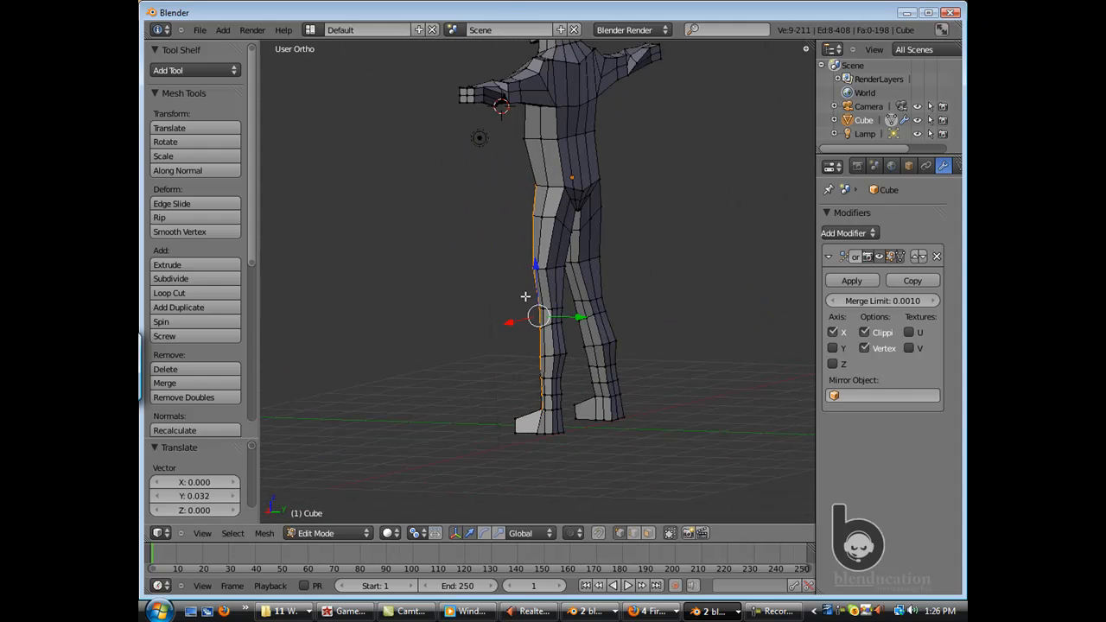
pyautogui.moveTo(525, 297); pyautogui.dragTo(600, 316, button='middle')
pyautogui.moveTo(610, 317); pyautogui.dragTo(616, 318)
pyautogui.moveTo(576, 323)
pyautogui.mouseDown(button='middle')
pyautogui.moveTo(653, 305)
pyautogui.moveTo(574, 325)
pyautogui.mouseUp(button='middle')
pyautogui.scroll(3, 652, 305)
pyautogui.moveTo(608, 366); pyautogui.dragTo(603, 365)
pyautogui.moveTo(602, 364); pyautogui.dragTo(621, 359, button='middle')
# Reposition individual vertices along Y on the upper leg to shape the hip and thigh contour.
pyautogui.rightClick(592, 141)
pyautogui.moveTo(616, 138); pyautogui.dragTo(621, 140)
pyautogui.rightClick(589, 185)
pyautogui.moveTo(621, 188); pyautogui.dragTo(629, 188)
pyautogui.scroll(-2, 616, 224)
pyautogui.rightClick(572, 279)
pyautogui.moveTo(606, 279); pyautogui.dragTo(601, 278)
pyautogui.moveTo(571, 312); pyautogui.dragTo(646, 300, button='middle')
pyautogui.moveTo(629, 319); pyautogui.dragTo(623, 317)
pyautogui.moveTo(623, 317); pyautogui.dragTo(570, 324, button='middle')
pyautogui.moveTo(620, 321); pyautogui.dragTo(615, 321)
# Adjust individual vertices around the knee and lower leg to refine the leg's profile.
pyautogui.rightClick(585, 346)
pyautogui.moveTo(585, 347)
pyautogui.mouseDown(button='middle')
pyautogui.moveTo(609, 354)
pyautogui.moveTo(579, 359)
pyautogui.moveTo(600, 360)
pyautogui.mouseUp(button='middle')
pyautogui.rightClick(577, 340)
pyautogui.moveTo(623, 347); pyautogui.dragTo(628, 349)
pyautogui.moveTo(609, 403); pyautogui.dragTo(610, 403)
pyautogui.moveTo(534, 314); pyautogui.dragTo(541, 316, button='middle')
pyautogui.scroll(4, 553, 324)
pyautogui.keyDown('shift'); pyautogui.moveTo(600, 397); pyautogui.dragTo(524, 305, button='middle'); pyautogui.keyUp('shift')
# Select single vertices higher and lower on the leg's edge and move each to smooth its outline.
pyautogui.rightClick(550, 350)
pyautogui.moveTo(569, 353); pyautogui.dragTo(575, 353)
pyautogui.moveTo(574, 352); pyautogui.dragTo(522, 390, button='middle')
pyautogui.rightClick(541, 341)
pyautogui.moveTo(559, 342); pyautogui.dragTo(567, 308)
pyautogui.rightClick(542, 262)
pyautogui.moveTo(558, 264); pyautogui.dragTo(563, 264)
pyautogui.scroll(-2, 560, 264)
# Select the inner leg edge loop and move it about 0.055 on X, 0.036 on Y and 0.018 on Z.
pyautogui.moveTo(516, 267); pyautogui.dragTo(544, 265, button='middle')
pyautogui.moveTo(505, 166); pyautogui.dragTo(521, 277, button='middle')
pyautogui.keyDown('alt'); pyautogui.rightClick(520, 274); pyautogui.keyUp('alt')
pyautogui.scroll(-3, 520, 273)
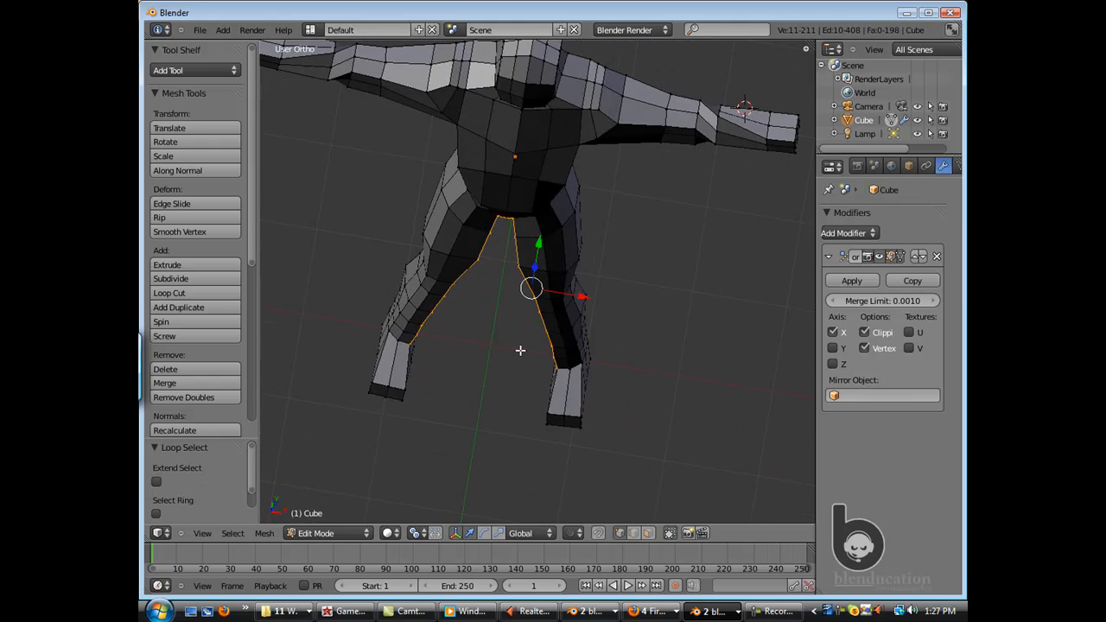
pyautogui.scroll(2, 519, 303)
pyautogui.press('g')
pyautogui.click(525, 339)
pyautogui.scroll(-4, 553, 358)
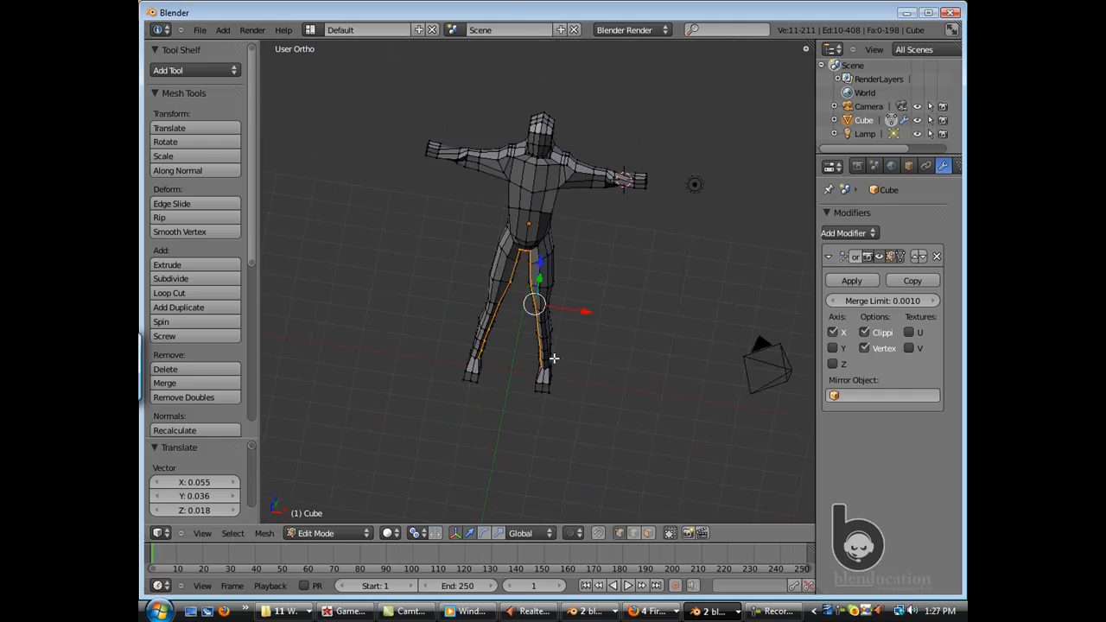
pyautogui.scroll(6, 602, 316)
pyautogui.moveTo(440, 287); pyautogui.dragTo(541, 340, button='middle')
pyautogui.scroll(-4, 543, 314)
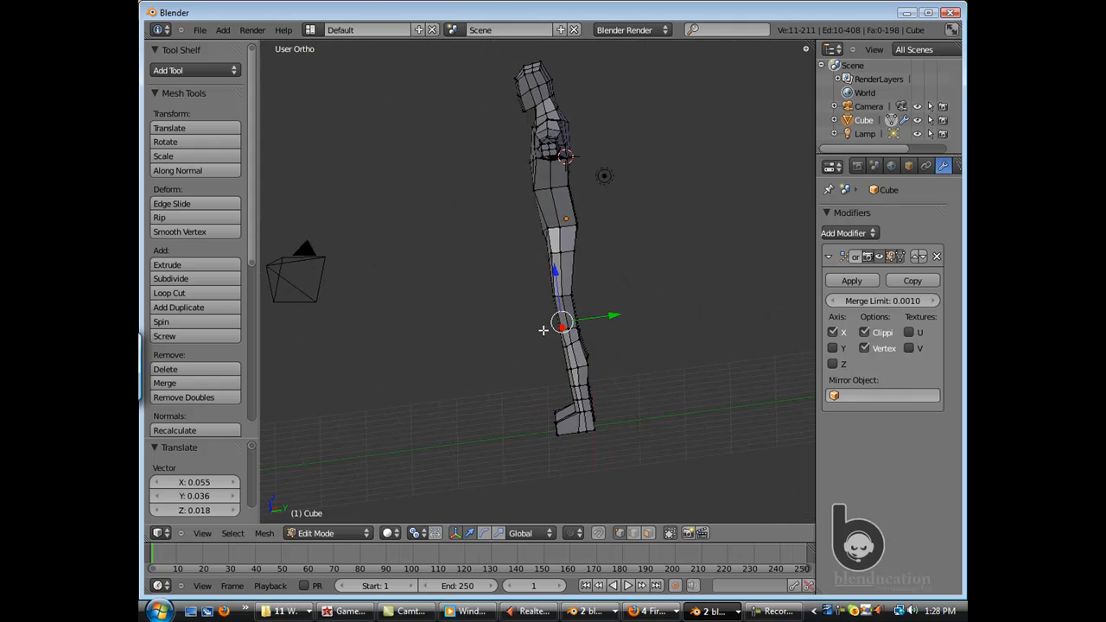
# Select a vertex at the back of the hip and move it about 0.058 along Y.
pyautogui.scroll(2, 560, 326)
pyautogui.moveTo(568, 321); pyautogui.dragTo(576, 293, button='middle')
pyautogui.scroll(2, 577, 293)
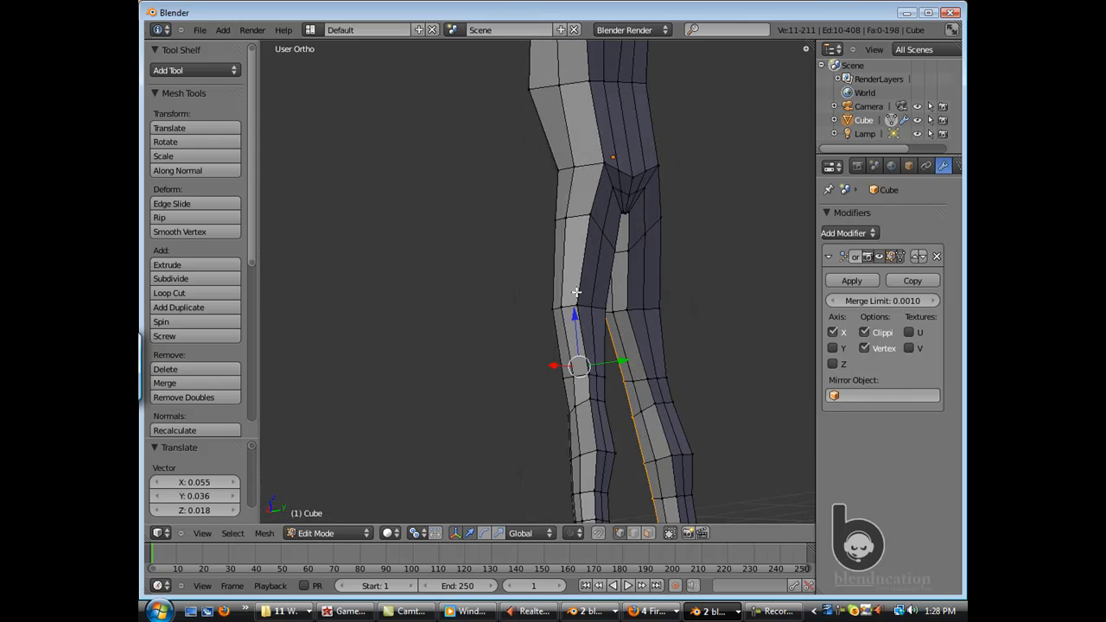
pyautogui.moveTo(601, 230); pyautogui.dragTo(624, 174, button='middle')
pyautogui.keyDown('ctrl'); pyautogui.rightClick(624, 173); pyautogui.keyUp('ctrl')
pyautogui.moveTo(588, 367); pyautogui.dragTo(600, 170, button='middle')
pyautogui.rightClick(666, 234)
pyautogui.press('g')
pyautogui.press('y')
pyautogui.click(625, 227)
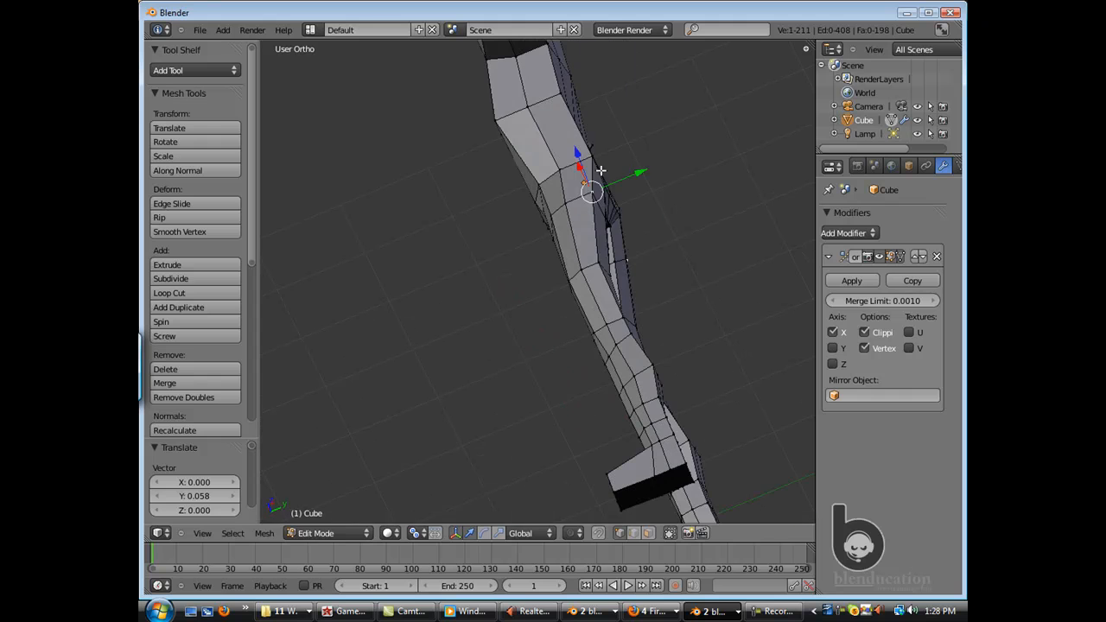
# Reposition individual thigh and knee vertices, moving the knee vertex about 0.015 on X, -0.025 on Y and -0.005 on Z.
pyautogui.moveTo(548, 259); pyautogui.dragTo(529, 334, button='middle')
pyautogui.press('g')
pyautogui.click(519, 341)
pyautogui.moveTo(521, 375); pyautogui.dragTo(520, 392)
pyautogui.moveTo(521, 392); pyautogui.dragTo(537, 337, button='middle')
pyautogui.rightClick(558, 256)
pyautogui.keyDown('shift'); pyautogui.rightClick(565, 233); pyautogui.keyUp('shift')
pyautogui.moveTo(566, 216); pyautogui.dragTo(553, 307, button='middle')
pyautogui.moveTo(543, 338); pyautogui.dragTo(540, 350)
pyautogui.moveTo(540, 350); pyautogui.dragTo(523, 306, button='middle')
pyautogui.rightClick(523, 333)
pyautogui.click(512, 338)
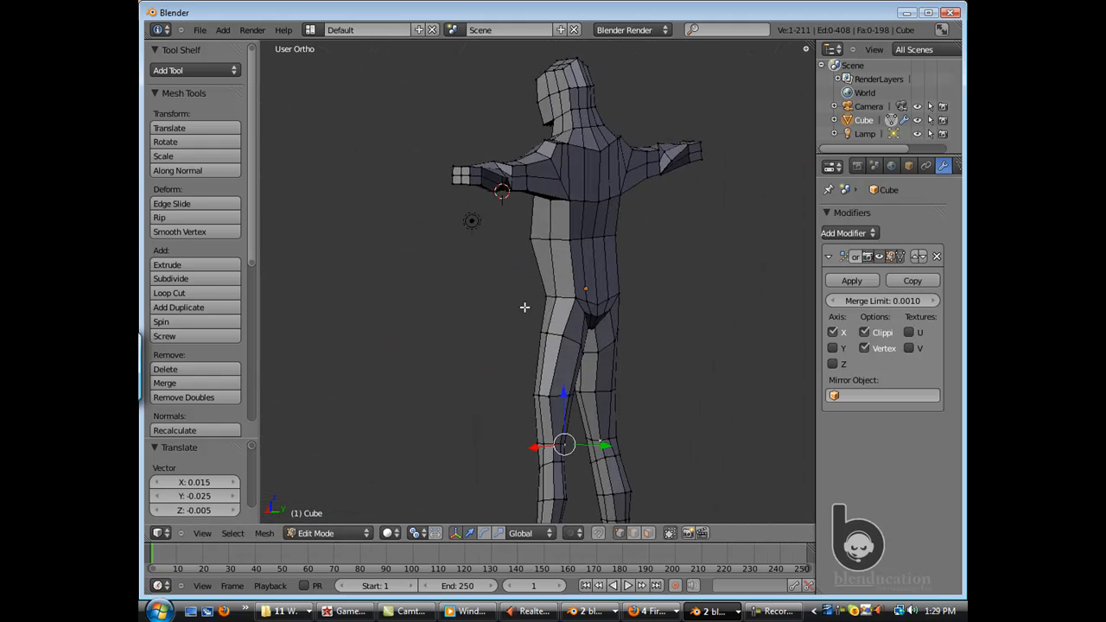
# In wireframe front view, raise the vertex between the armpit and shoulder about 0.14 on Z.
pyautogui.scroll(5, 524, 306)
pyautogui.press('z')
pyautogui.scroll(-4, 508, 226)
pyautogui.press('KP_3')
pyautogui.press('KP_1')
pyautogui.scroll(8, 519, 271)
pyautogui.keyDown('shift'); pyautogui.moveTo(593, 251); pyautogui.dragTo(527, 419, button='middle'); pyautogui.keyUp('shift')
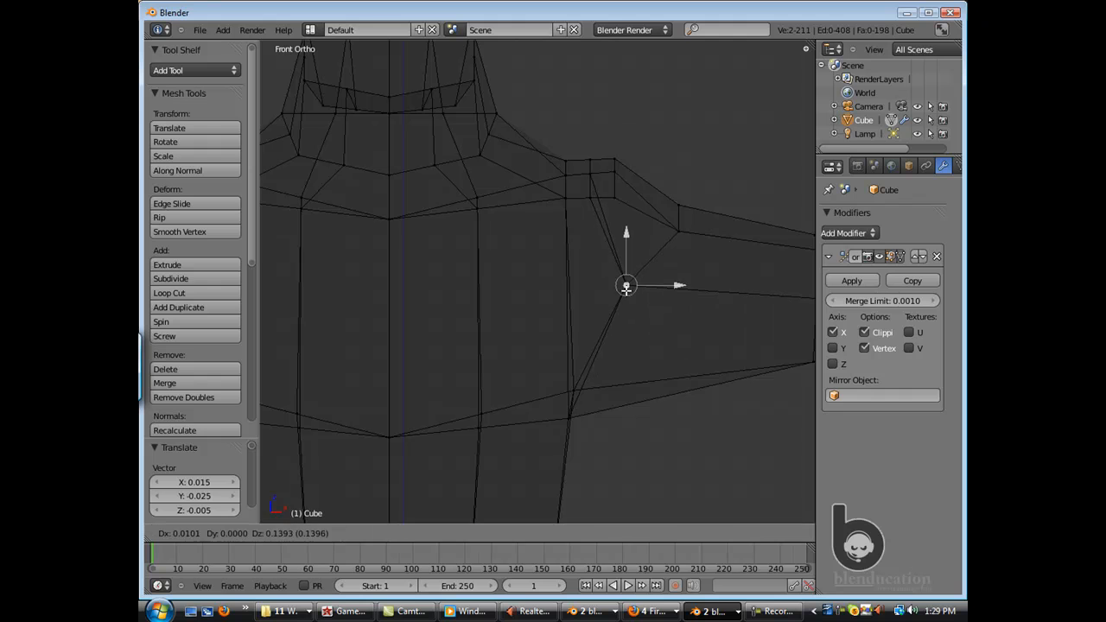
pyautogui.click(578, 370)
# Return to solid shading and move a vertex on the upper arm near the shoulder about -0.079 along Y.
pyautogui.press('z')
pyautogui.moveTo(579, 370); pyautogui.dragTo(631, 297, button='middle')
pyautogui.scroll(-4, 555, 424)
pyautogui.press('z')
pyautogui.scroll(5, 555, 424)
pyautogui.press('z')
pyautogui.scroll(-3, 602, 389)
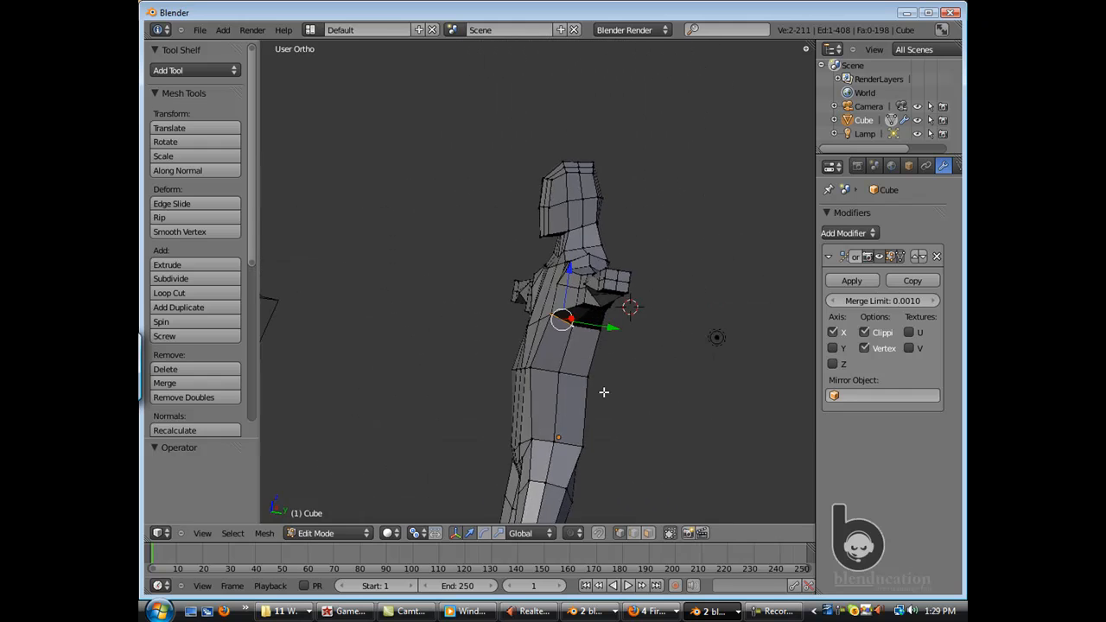
pyautogui.scroll(3, 558, 375)
pyautogui.rightClick(599, 295)
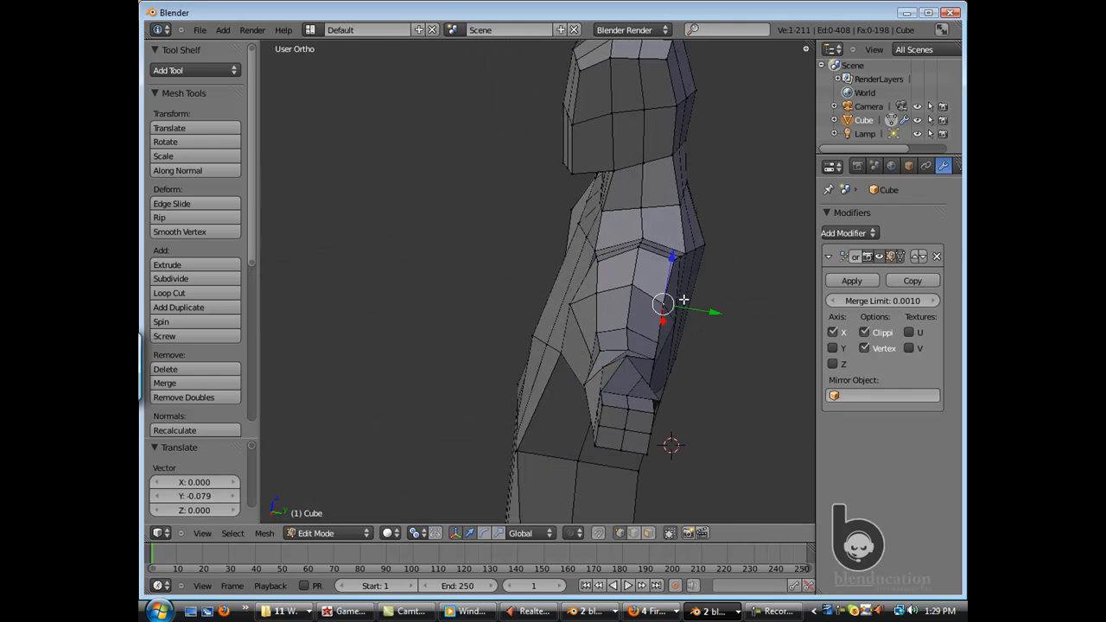
# Refine the front upper-arm and elbow vertices, moving one about -0.008 on X, 0.011 on Y and 0.029 on Z.
pyautogui.moveTo(689, 258); pyautogui.dragTo(658, 263, button='middle')
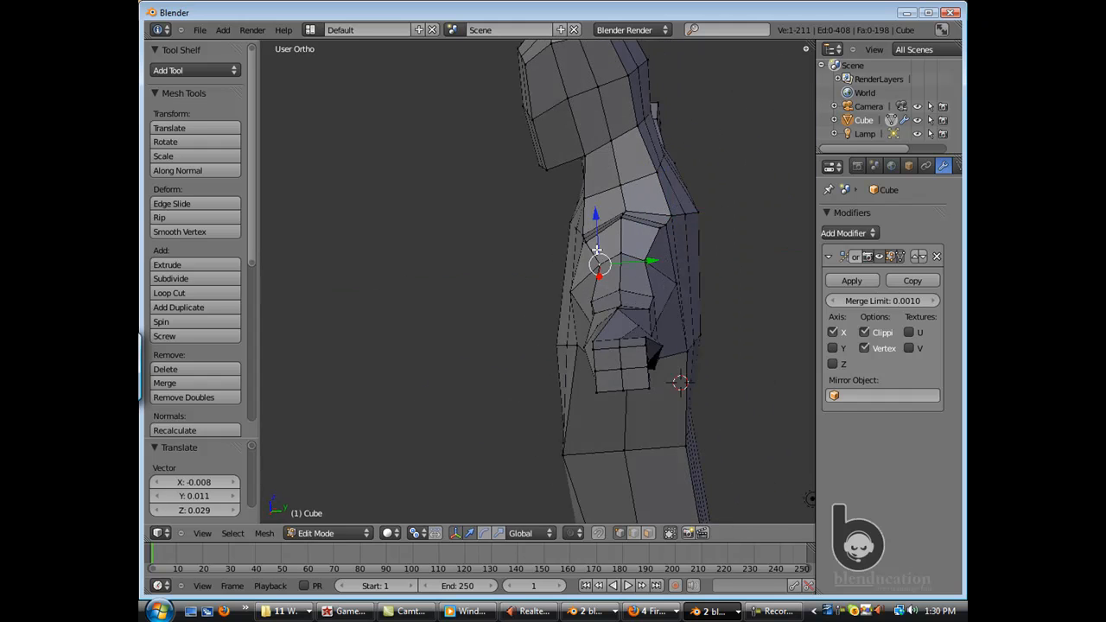
pyautogui.moveTo(676, 283); pyautogui.dragTo(626, 341, button='middle')
pyautogui.press('g')
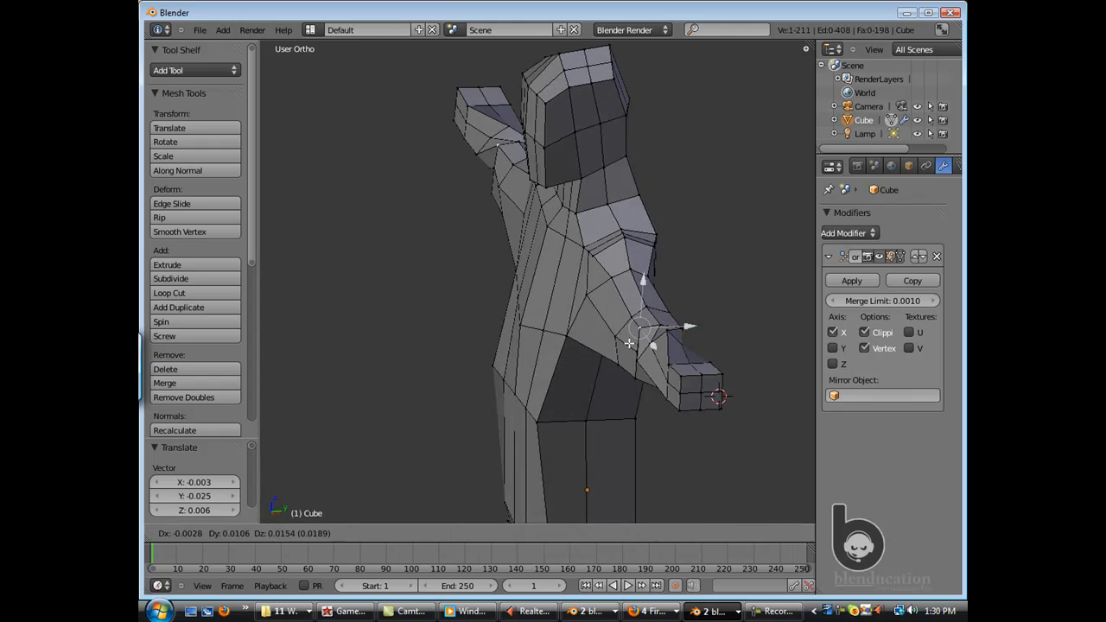
pyautogui.moveTo(599, 379); pyautogui.dragTo(581, 223, button='middle')
pyautogui.press('g')
pyautogui.moveTo(644, 296)
pyautogui.mouseDown(button='middle')
pyautogui.moveTo(506, 328)
pyautogui.moveTo(536, 317)
pyautogui.moveTo(596, 341)
pyautogui.moveTo(639, 296)
pyautogui.mouseUp(button='middle')
# Reposition further individual vertices along the arm to smooth its shape.
pyautogui.scroll(-2, 588, 329)
pyautogui.scroll(4, 542, 348)
pyautogui.rightClick(546, 372)
pyautogui.moveTo(657, 359); pyautogui.dragTo(596, 398, button='middle')
pyautogui.moveTo(612, 388); pyautogui.dragTo(595, 391)
pyautogui.moveTo(580, 388); pyautogui.dragTo(510, 311, button='middle')
pyautogui.rightClick(517, 323)
pyautogui.press('g')
pyautogui.moveTo(522, 376); pyautogui.dragTo(532, 300, button='middle')
pyautogui.moveTo(535, 308); pyautogui.dragTo(534, 312)
pyautogui.moveTo(534, 312); pyautogui.dragTo(573, 314, button='middle')
# Adjust the shoulder vertices, moving one about 0.1 along X.
pyautogui.press('KP_1')
pyautogui.moveTo(536, 366); pyautogui.dragTo(580, 321, button='middle')
pyautogui.click(634, 304)
pyautogui.scroll(1, 573, 321)
pyautogui.moveTo(540, 257); pyautogui.dragTo(632, 311, button='middle')
pyautogui.rightClick(622, 291)
pyautogui.moveTo(620, 292); pyautogui.dragTo(616, 294)
pyautogui.rightClick(619, 297)
pyautogui.moveTo(619, 297); pyautogui.dragTo(566, 261, button='middle')
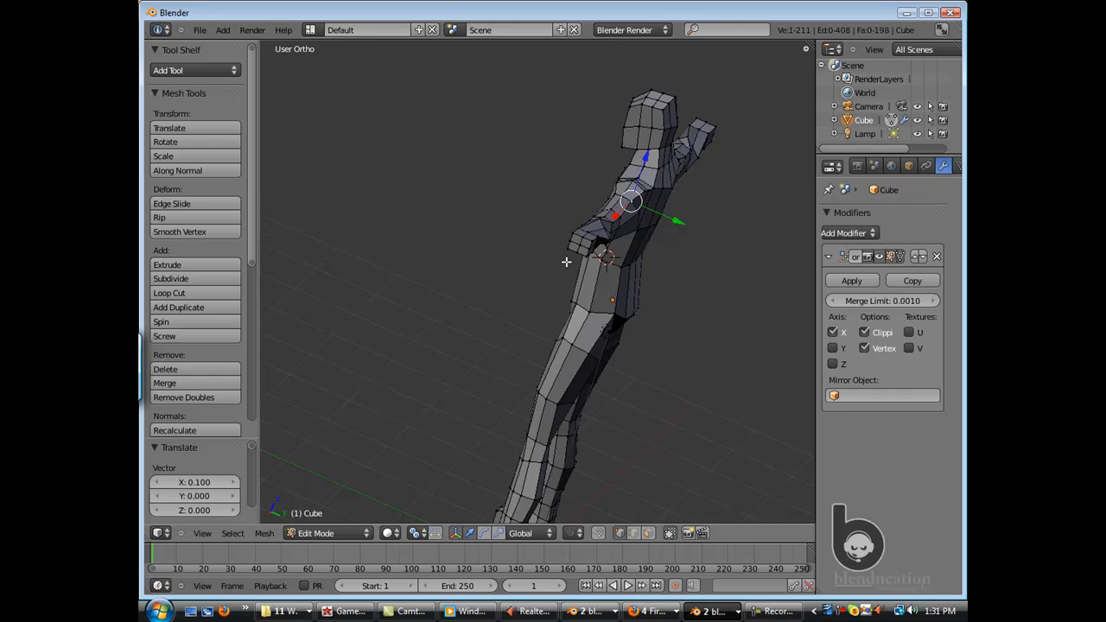
# In front view, raise the off-centre vertex on top of the head about 0.036 on Z.
pyautogui.press('KP_1')
pyautogui.keyDown('shift'); pyautogui.moveTo(396, 166); pyautogui.dragTo(529, 302, button='middle'); pyautogui.keyUp('shift')
pyautogui.scroll(7, 529, 302)
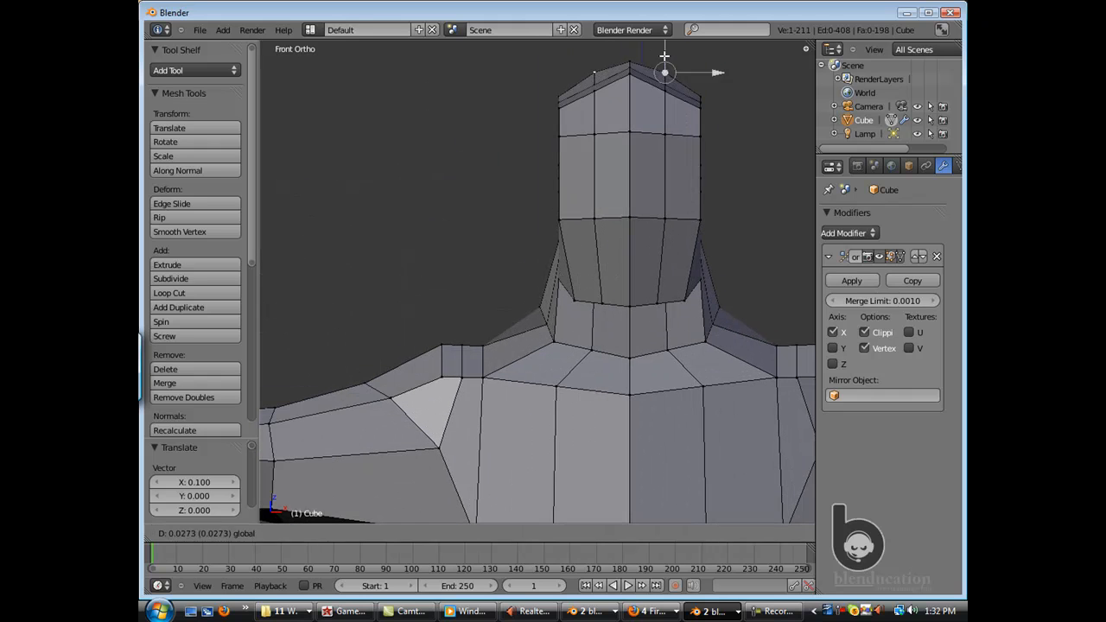
pyautogui.moveTo(666, 70); pyautogui.dragTo(665, 61)
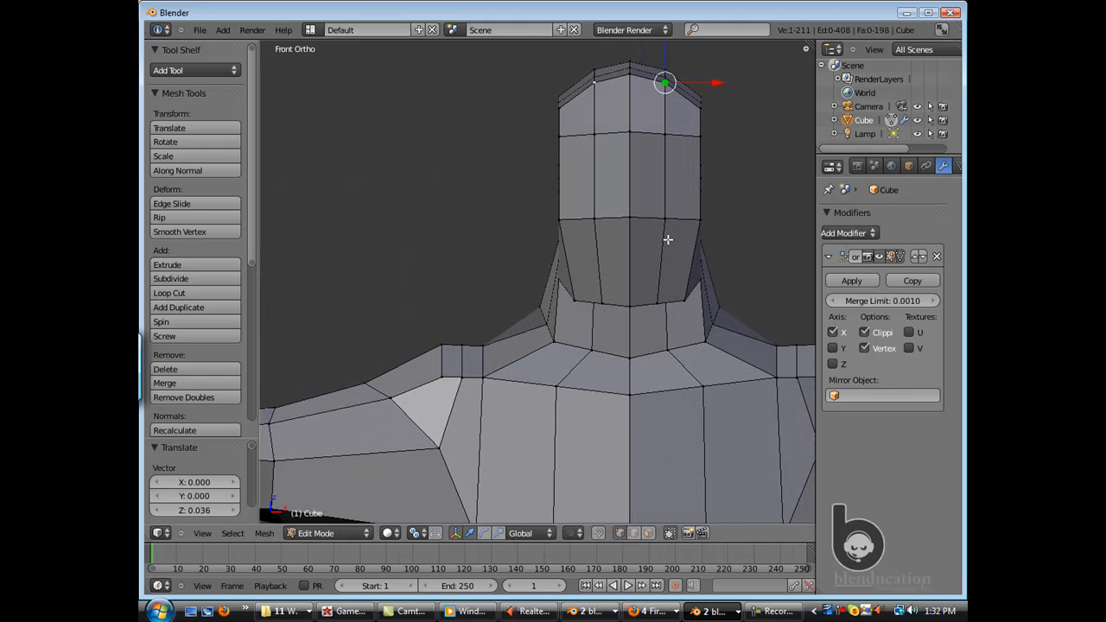
pyautogui.scroll(-3, 668, 246)
# Adjust vertices around the shoulder and base of the neck, moving the front neck vertex about 0.065 along Y.
pyautogui.moveTo(668, 247); pyautogui.dragTo(565, 472, button='middle')
pyautogui.rightClick(623, 398)
pyautogui.moveTo(629, 372); pyautogui.dragTo(596, 352)
pyautogui.rightClick(622, 403)
pyautogui.rightClick(587, 406)
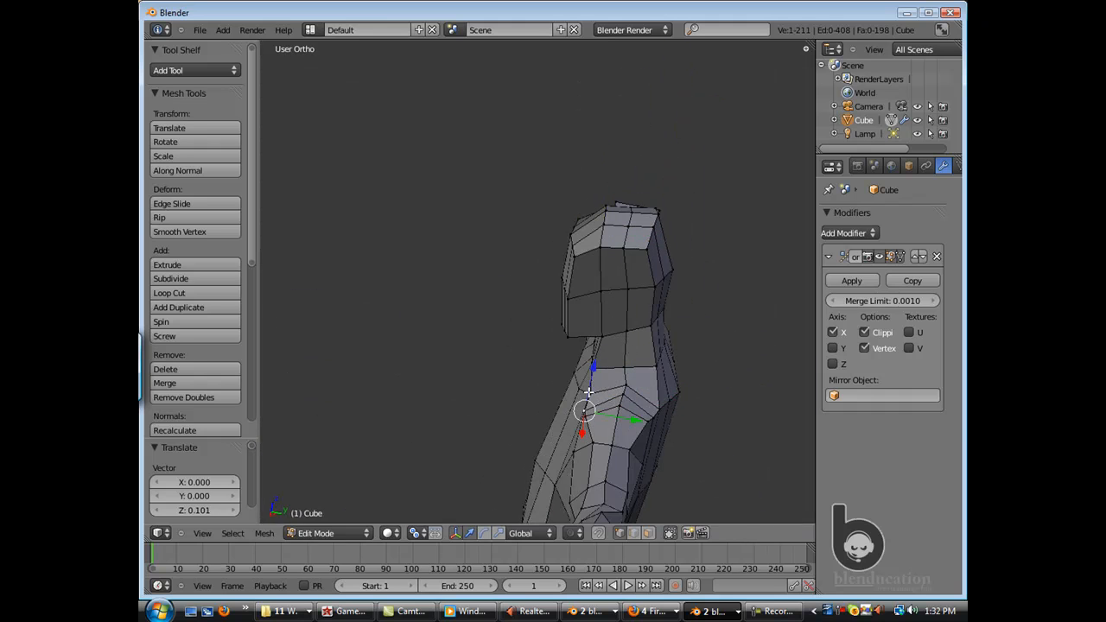
pyautogui.moveTo(650, 399); pyautogui.dragTo(647, 368, button='middle')
pyautogui.rightClick(600, 357)
pyautogui.moveTo(650, 361); pyautogui.dragTo(661, 357)
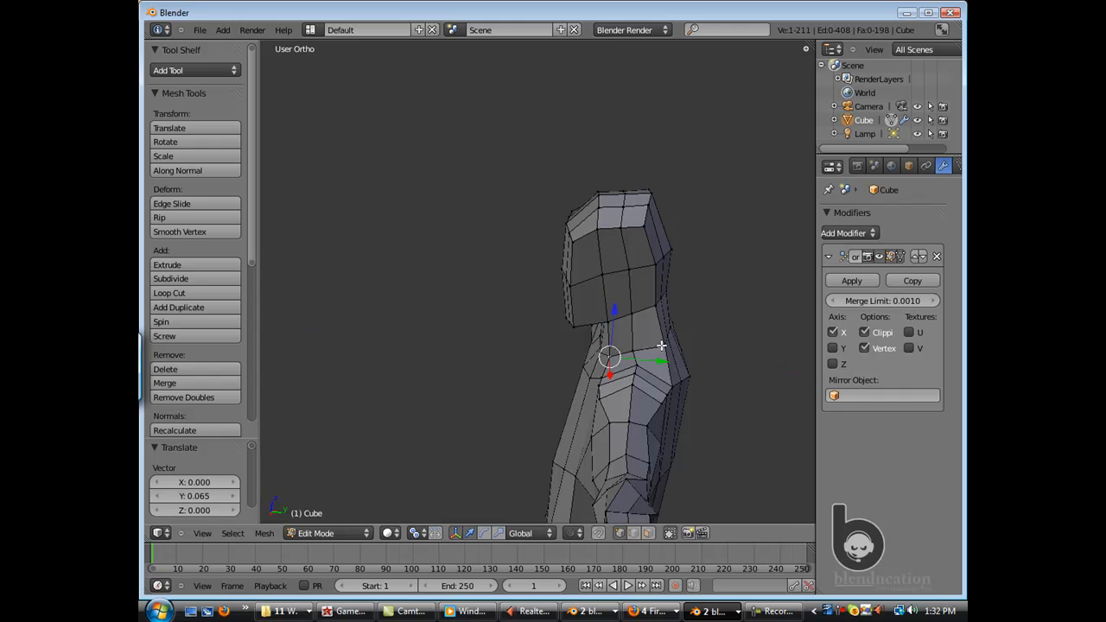
# Reshape the head's profile in side view by moving vertices on the top and back of the head.
pyautogui.scroll(2, 647, 337)
pyautogui.moveTo(654, 351); pyautogui.dragTo(582, 311, button='middle')
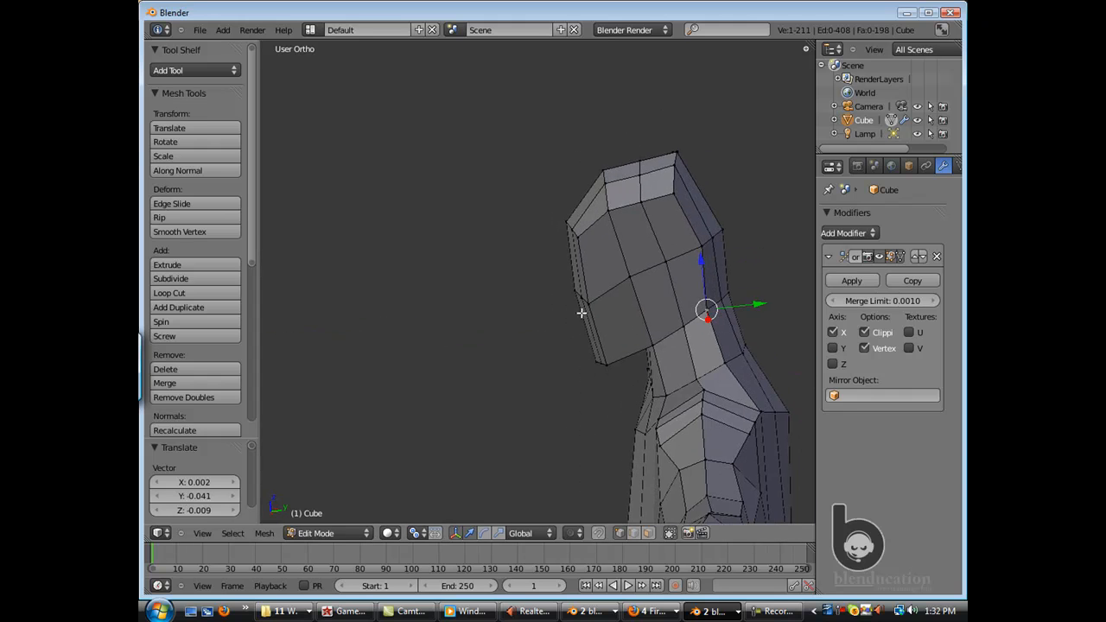
pyautogui.press('KP_3')
pyautogui.scroll(2, 625, 301)
pyautogui.moveTo(605, 174); pyautogui.dragTo(592, 147)
pyautogui.rightClick(754, 103)
pyautogui.moveTo(756, 64); pyautogui.dragTo(755, 77)
pyautogui.rightClick(750, 140)
pyautogui.moveTo(747, 140); pyautogui.dragTo(746, 148)
# Reposition individual vertices on the side of the head to round its form.
pyautogui.moveTo(686, 178); pyautogui.dragTo(620, 230, button='middle')
pyautogui.moveTo(673, 179); pyautogui.dragTo(660, 202)
pyautogui.rightClick(650, 200)
pyautogui.scroll(-3, 660, 202)
pyautogui.rightClick(614, 293)
pyautogui.moveTo(614, 293); pyautogui.dragTo(597, 292, button='middle')
pyautogui.rightClick(636, 278)
pyautogui.moveTo(642, 278); pyautogui.dragTo(640, 279)
# Reposition individual vertices along the jaw and side of the head and neck to refine their shape.
pyautogui.rightClick(635, 342)
pyautogui.moveTo(636, 341); pyautogui.dragTo(587, 351)
pyautogui.rightClick(618, 347)
pyautogui.moveTo(574, 307); pyautogui.dragTo(575, 316)
pyautogui.rightClick(558, 349)
pyautogui.moveTo(560, 320); pyautogui.dragTo(560, 345)
pyautogui.scroll(-2, 566, 346)
pyautogui.moveTo(571, 346); pyautogui.dragTo(550, 245, button='middle')
pyautogui.scroll(3, 603, 280)
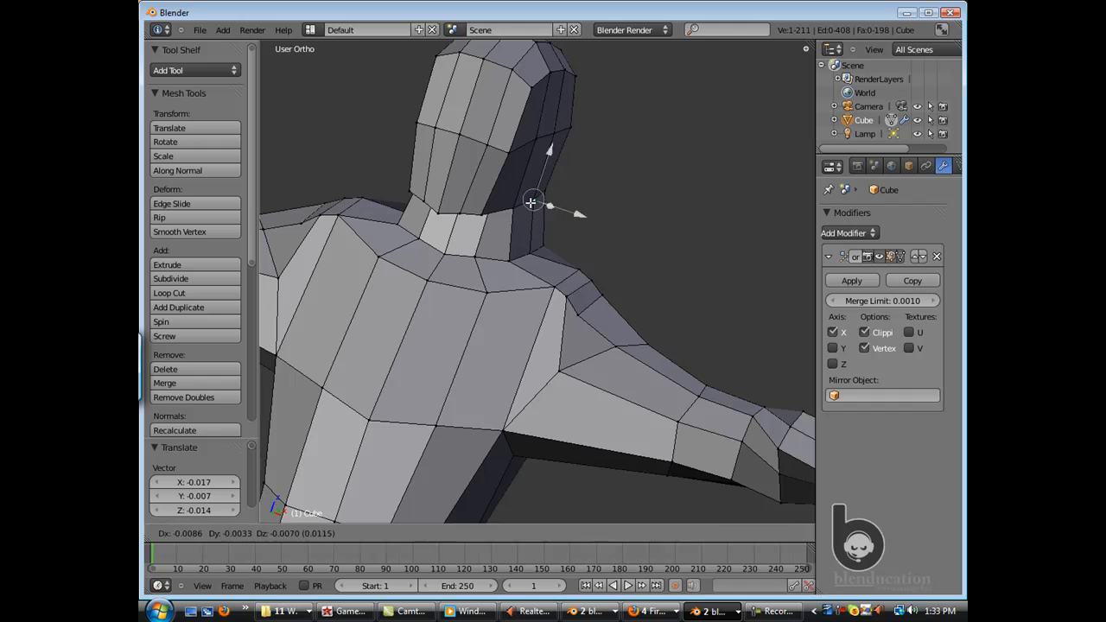
pyautogui.moveTo(524, 246); pyautogui.dragTo(520, 240)
# Adjust individual vertices on the side of the torso beneath the arm to smooth the body's contour.
pyautogui.scroll(-5, 521, 242)
pyautogui.moveTo(515, 264); pyautogui.dragTo(494, 351, button='middle')
pyautogui.scroll(-2, 478, 296)
pyautogui.keyDown('shift'); pyautogui.moveTo(536, 393); pyautogui.dragTo(605, 254, button='middle'); pyautogui.keyUp('shift')
pyautogui.scroll(1, 528, 268)
pyautogui.scroll(3, 605, 254)
pyautogui.keyDown('shift'); pyautogui.moveTo(515, 138); pyautogui.dragTo(521, 225, button='middle'); pyautogui.keyUp('shift')
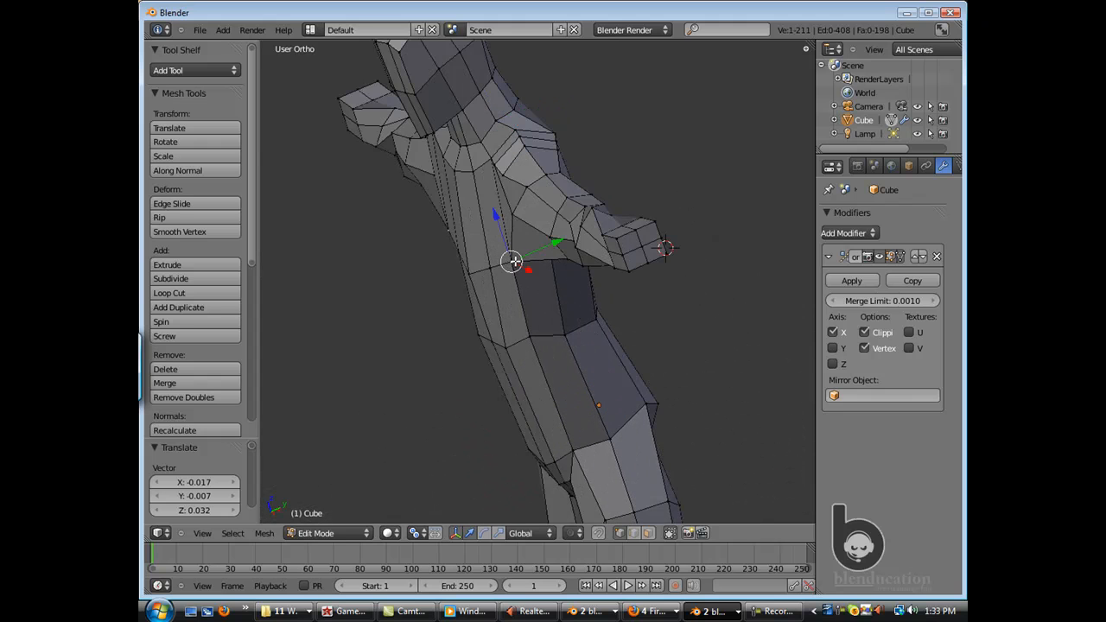
pyautogui.moveTo(514, 212); pyautogui.dragTo(515, 213, button='right')
pyautogui.moveTo(515, 212); pyautogui.dragTo(602, 339, button='middle')
pyautogui.moveTo(636, 242); pyautogui.dragTo(634, 224, button='right')
pyautogui.moveTo(619, 227); pyautogui.dragTo(636, 222, button='middle')
# Reposition vertices around the elbow, moving one about 0.011 on X, 0.010 on Y and -0.015 on Z.
pyautogui.scroll(-6, 637, 222)
pyautogui.moveTo(581, 333); pyautogui.dragTo(546, 369, button='middle')
pyautogui.scroll(3, 563, 321)
pyautogui.moveTo(594, 304); pyautogui.dragTo(534, 322, button='middle')
pyautogui.scroll(3, 597, 294)
pyautogui.keyDown('shift'); pyautogui.moveTo(705, 264); pyautogui.dragTo(580, 304, button='middle'); pyautogui.keyUp('shift')
pyautogui.scroll(2, 575, 305)
pyautogui.rightClick(613, 230)
pyautogui.moveTo(618, 233); pyautogui.dragTo(637, 292, button='middle')
pyautogui.rightClick(751, 205)
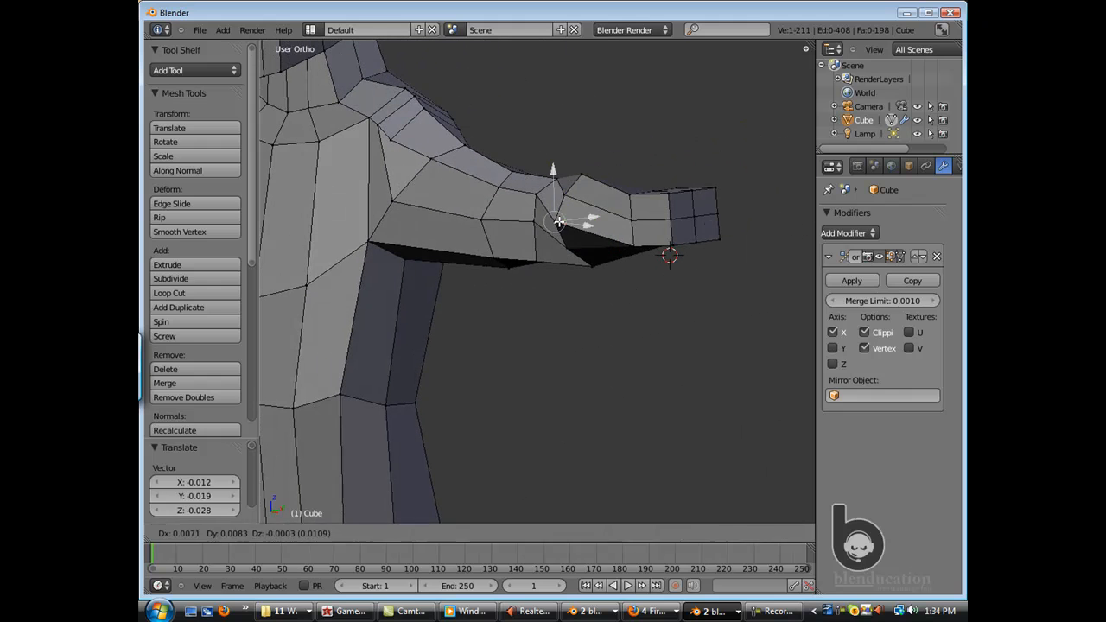
# In wireframe top view, select the wrist vertices, scale them, and move them about -0.031 along X.
pyautogui.press('KP_1')
pyautogui.scroll(-6, 510, 350)
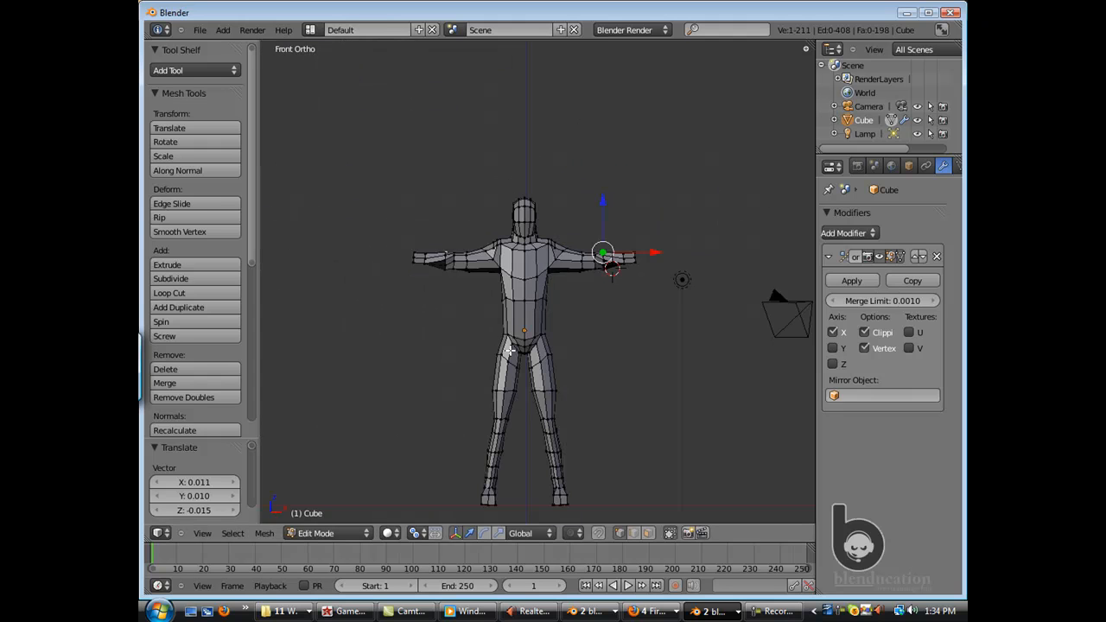
pyautogui.scroll(3, 605, 306)
pyautogui.keyDown('shift'); pyautogui.moveTo(647, 277); pyautogui.dragTo(528, 299, button='middle'); pyautogui.keyUp('shift')
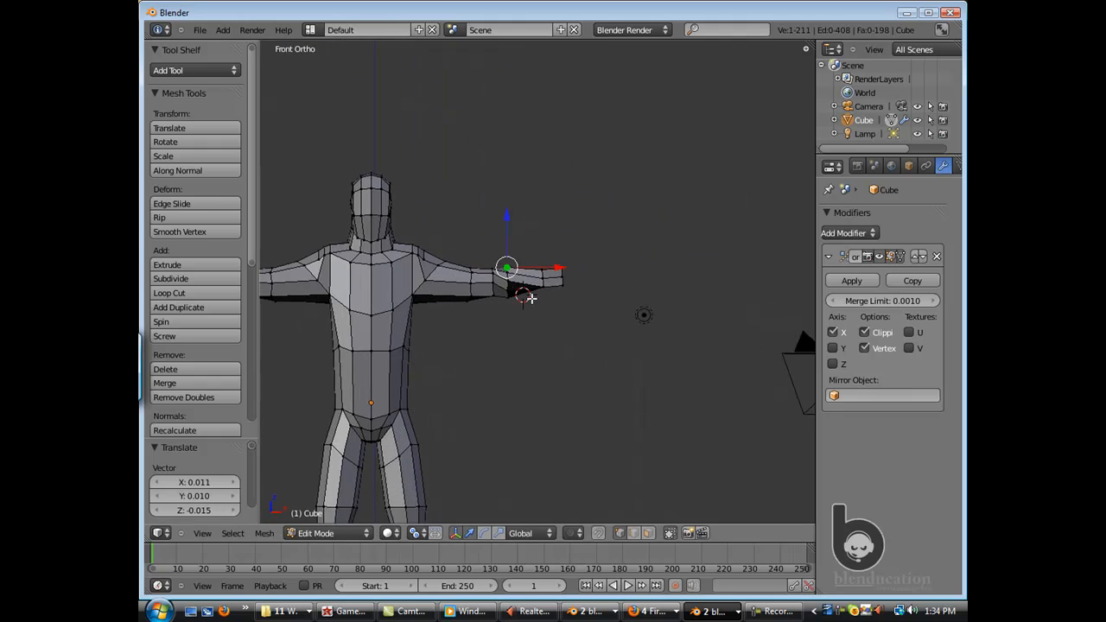
pyautogui.press('KP_7')
pyautogui.scroll(2, 540, 319)
pyautogui.keyDown('shift'); pyautogui.moveTo(548, 407); pyautogui.dragTo(479, 313, button='middle'); pyautogui.keyUp('shift')
pyautogui.press('KP_7')
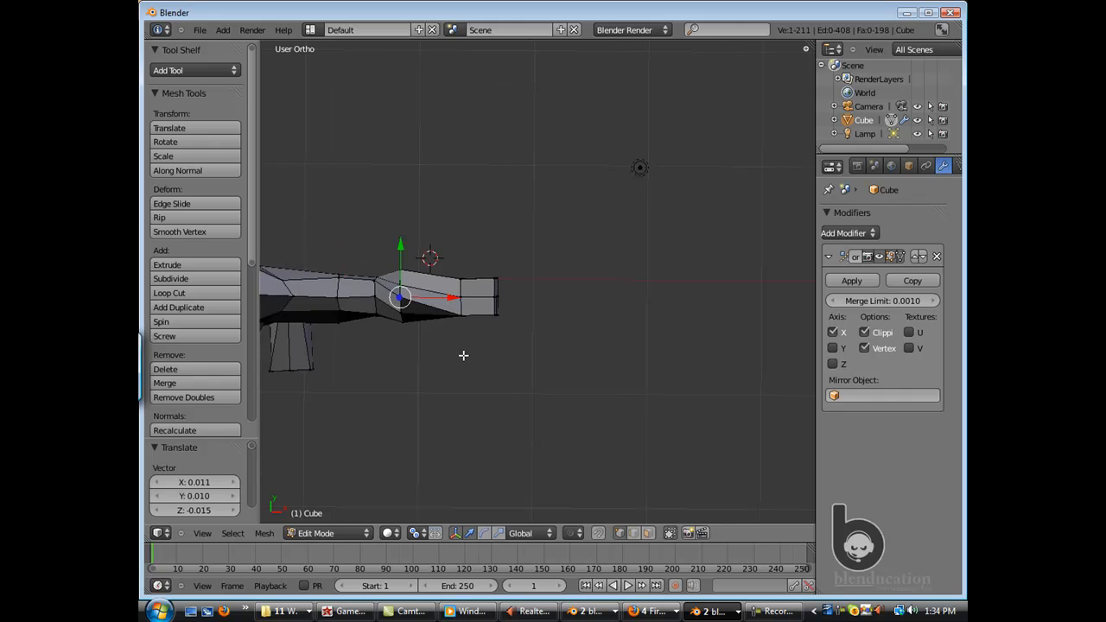
pyautogui.press('z')
pyautogui.press('b')
pyautogui.moveTo(450, 260); pyautogui.dragTo(492, 372)
pyautogui.press('a')
pyautogui.press('b')
pyautogui.press('s')
pyautogui.click(453, 230)
pyautogui.moveTo(501, 308); pyautogui.dragTo(488, 312)
pyautogui.press('z')
# Extrude the two side faces of the hand outward on each side, the second pair about 0.108 along Y.
pyautogui.hotkey('ctrl', 'Tab')
pyautogui.click(471, 354)
pyautogui.moveTo(471, 350); pyautogui.dragTo(473, 283, button='middle')
pyautogui.rightClick(425, 302)
pyautogui.keyDown('shift'); pyautogui.rightClick(427, 286); pyautogui.keyUp('shift')
pyautogui.scroll(-3, 418, 317)
pyautogui.press('KP_7')
pyautogui.press('e')
pyautogui.click(448, 333)
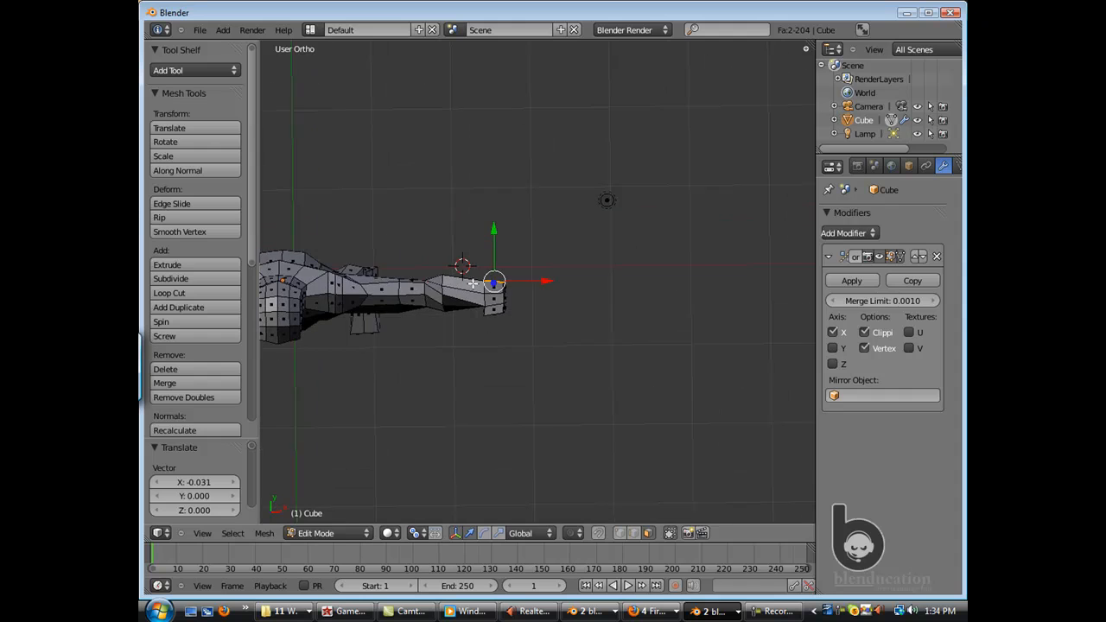
pyautogui.press('e')
pyautogui.click(460, 311)
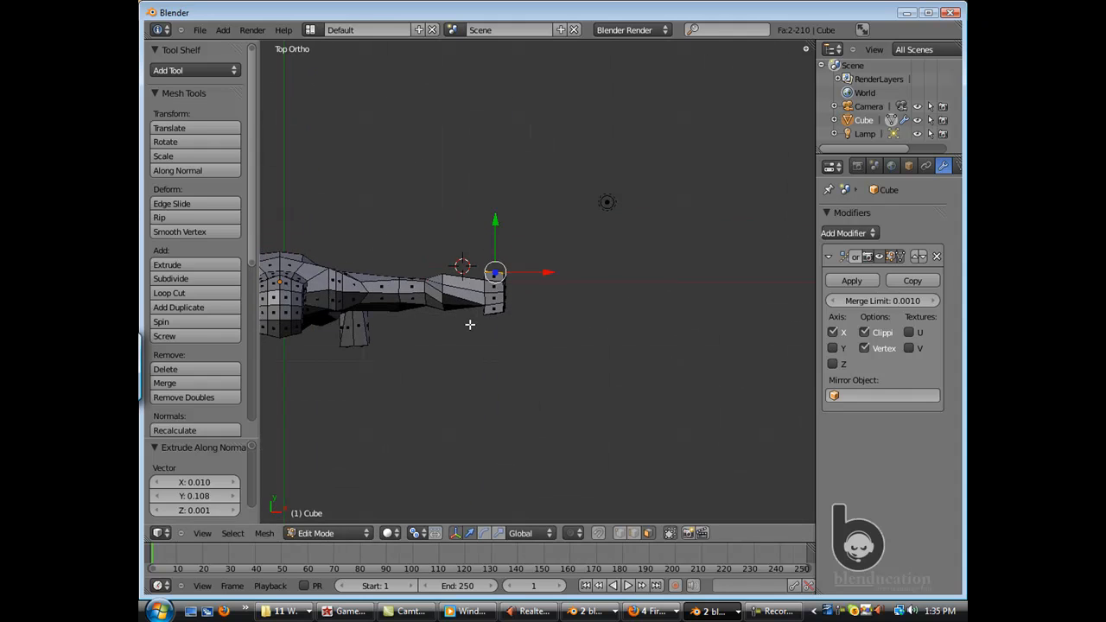
# In edge selection, reshape the extruded sides of the hand, lowering an edge about 0.051 on Z.
pyautogui.hotkey('ctrl', 'Tab')
pyautogui.click(483, 320)
pyautogui.moveTo(483, 318); pyautogui.dragTo(448, 280, button='middle')
pyautogui.scroll(3, 447, 280)
pyautogui.rightClick(443, 280)
pyautogui.moveTo(461, 291); pyautogui.dragTo(471, 295)
pyautogui.moveTo(458, 258); pyautogui.dragTo(463, 248)
pyautogui.moveTo(463, 248); pyautogui.dragTo(571, 247, button='middle')
pyautogui.moveTo(588, 241); pyautogui.dragTo(581, 249)
# Slant the palm's side edges near the wrist, moving one about 0.055 on X and -0.024 on Y, the opposite one 0.043 on Y.
pyautogui.moveTo(581, 249); pyautogui.dragTo(459, 320, button='middle')
pyautogui.keyDown('alt'); pyautogui.rightClick(494, 311); pyautogui.keyUp('alt')
pyautogui.press('KP_7')
pyautogui.scroll(2, 348, 236)
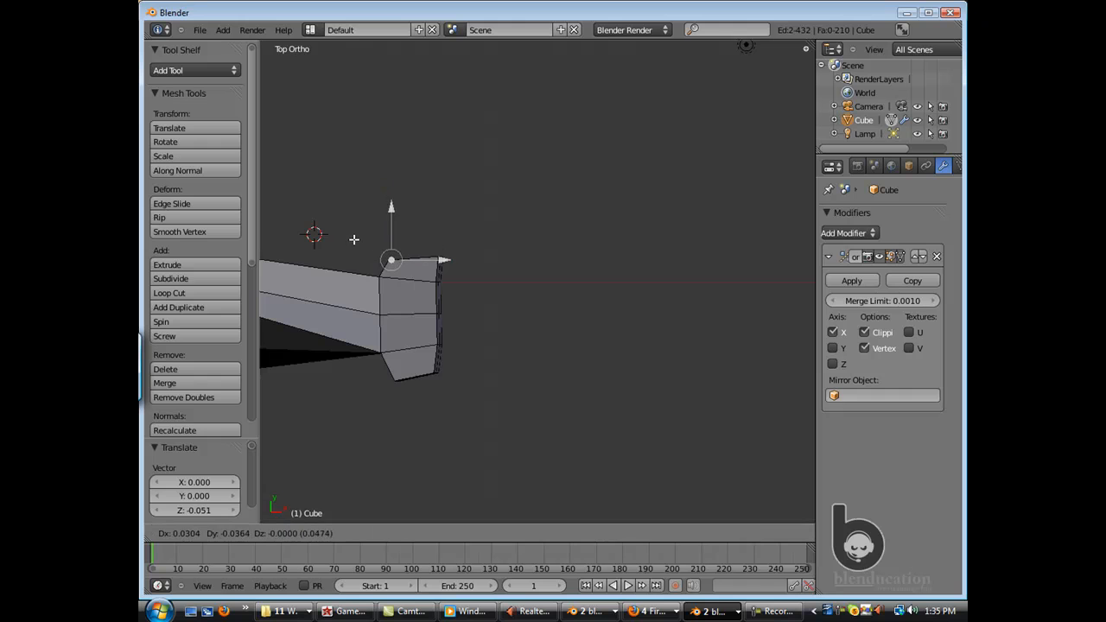
pyautogui.click(359, 237)
pyautogui.scroll(-2, 359, 237)
pyautogui.moveTo(360, 237); pyautogui.dragTo(478, 238, button='middle')
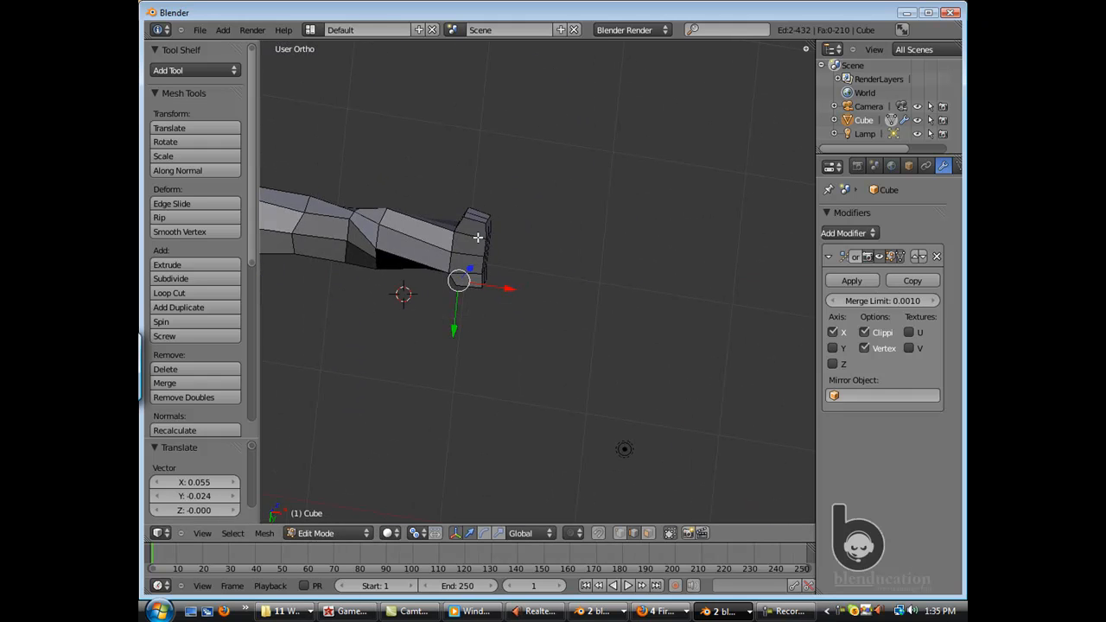
pyautogui.moveTo(460, 258); pyautogui.dragTo(459, 264)
pyautogui.moveTo(459, 264); pyautogui.dragTo(477, 244, button='middle')
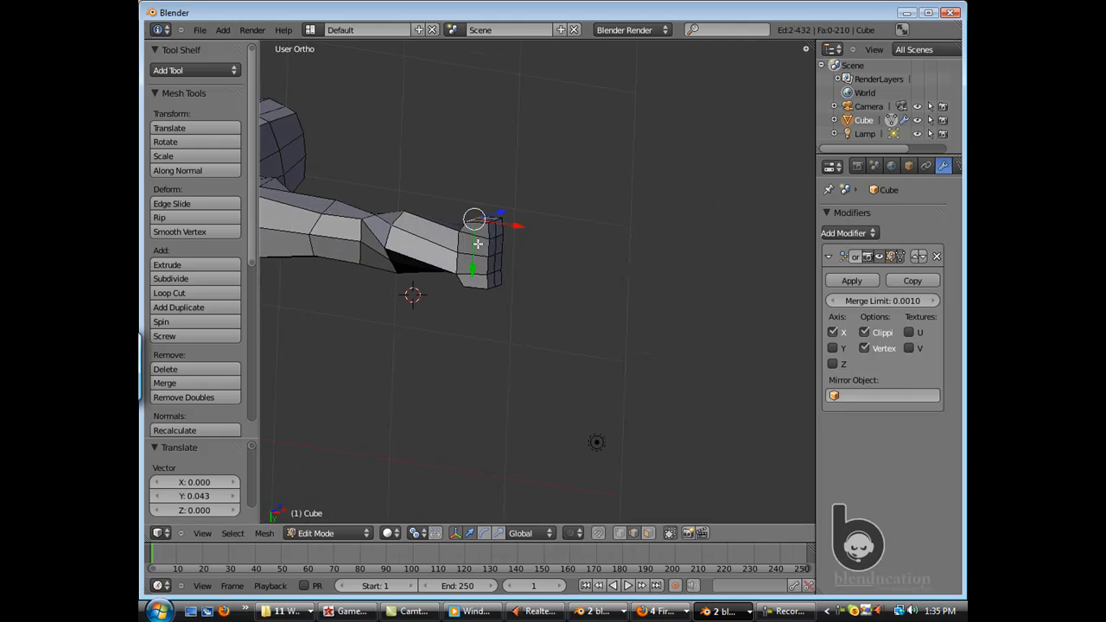
# Flatten the vertices at the end of the palm with an X scale of 0 and move them about 0.022 on X.
pyautogui.press('KP_7')
pyautogui.press('z')
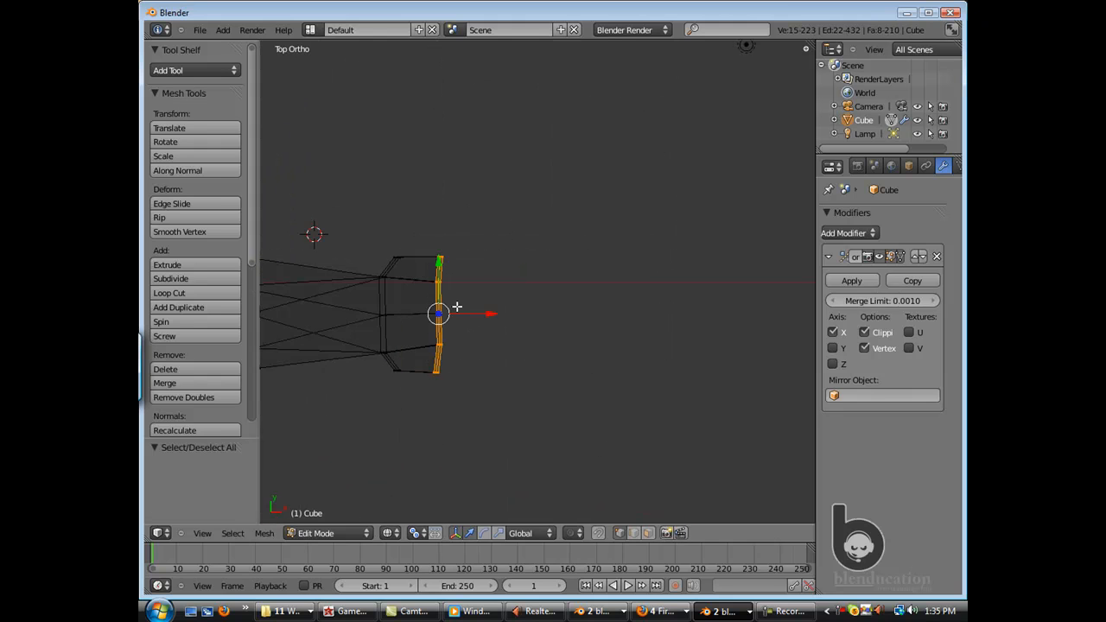
pyautogui.press('0')
pyautogui.press('Return')
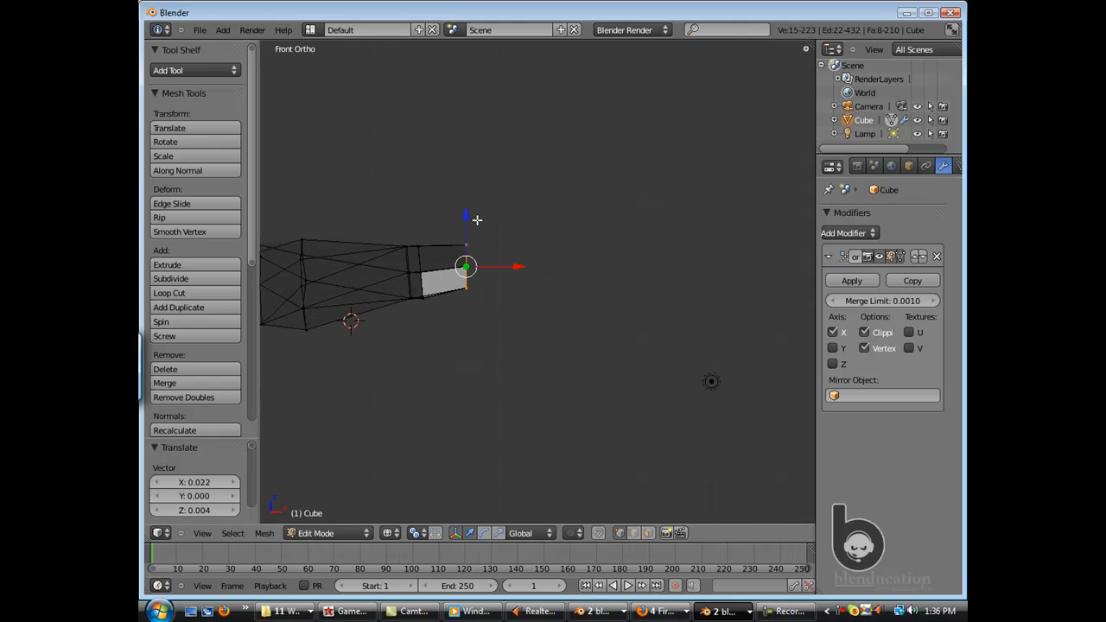
pyautogui.press('z')
# In front view, extrude the end of the palm about 0.220 on X and 0.026 on Z.
pyautogui.moveTo(429, 291)
pyautogui.mouseDown(button='middle')
pyautogui.moveTo(367, 307)
pyautogui.moveTo(407, 190)
pyautogui.moveTo(440, 259)
pyautogui.moveTo(472, 188)
pyautogui.mouseUp(button='middle')
pyautogui.scroll(5, 407, 190)
pyautogui.scroll(-4, 437, 243)
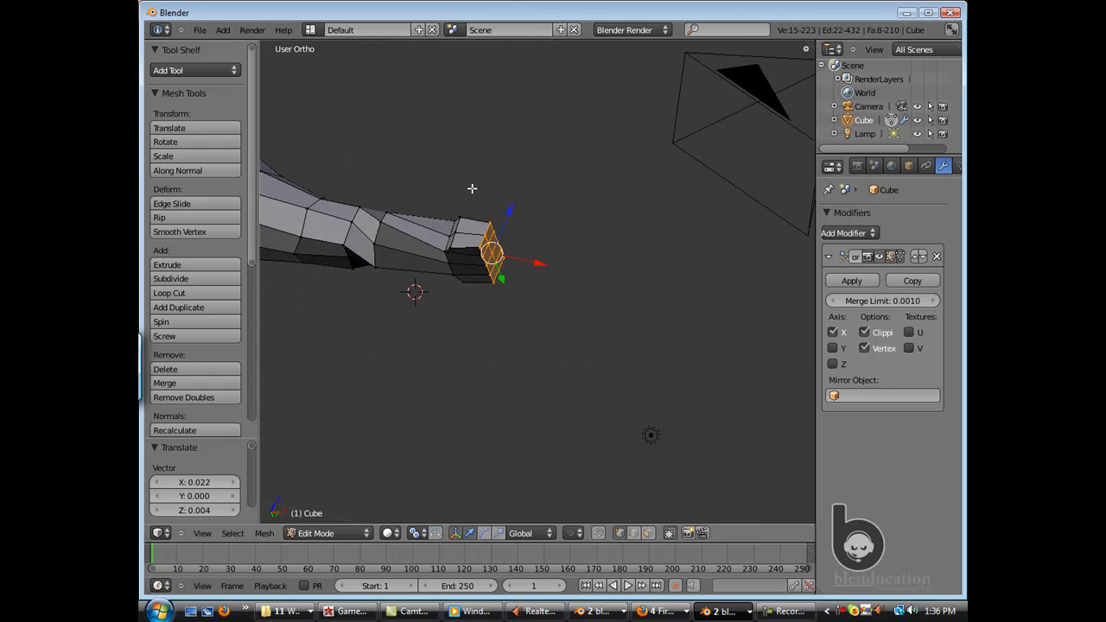
pyautogui.press('KP_1')
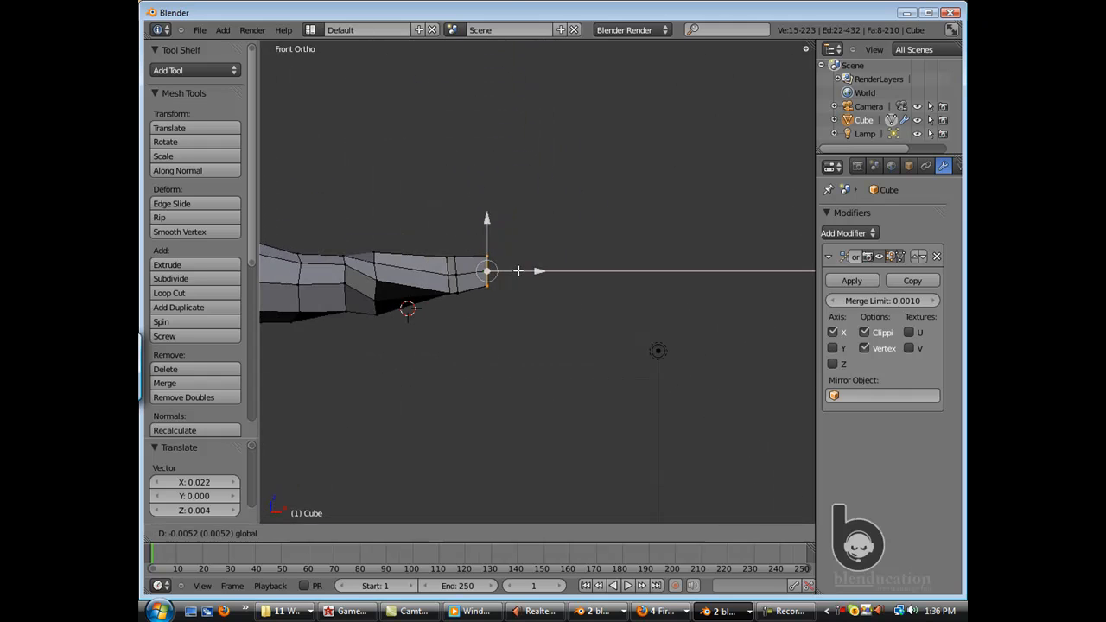
pyautogui.press('e')
pyautogui.click(527, 267)
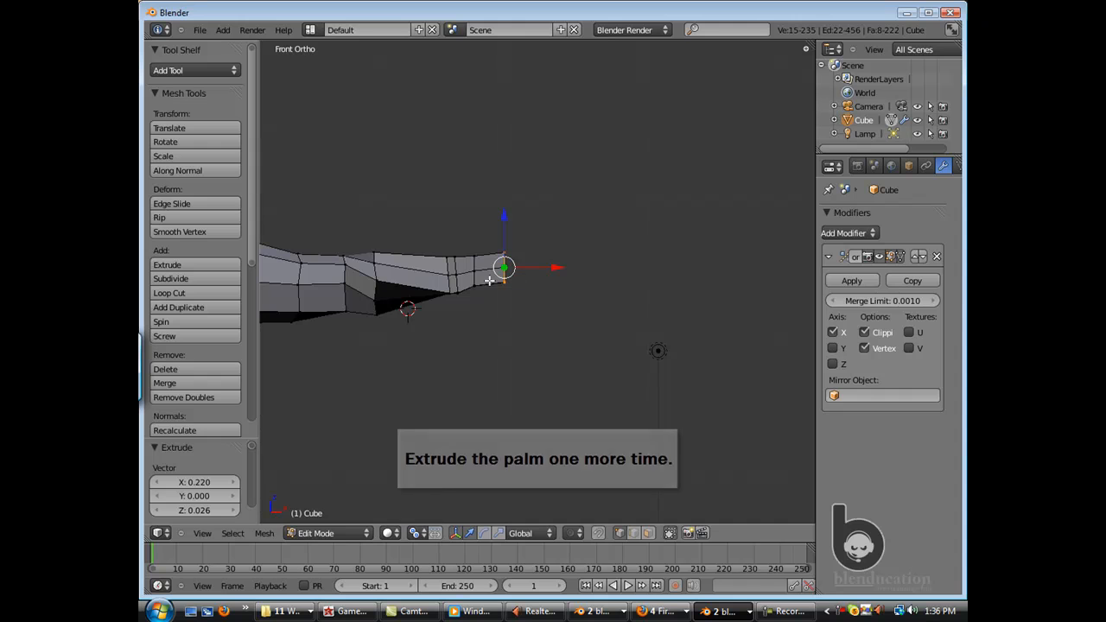
# Extrude two end faces of the palm about 0.137 to start a finger, and scale them down.
pyautogui.moveTo(489, 280); pyautogui.dragTo(514, 276, button='middle')
pyautogui.hotkey('ctrl', 'Tab')
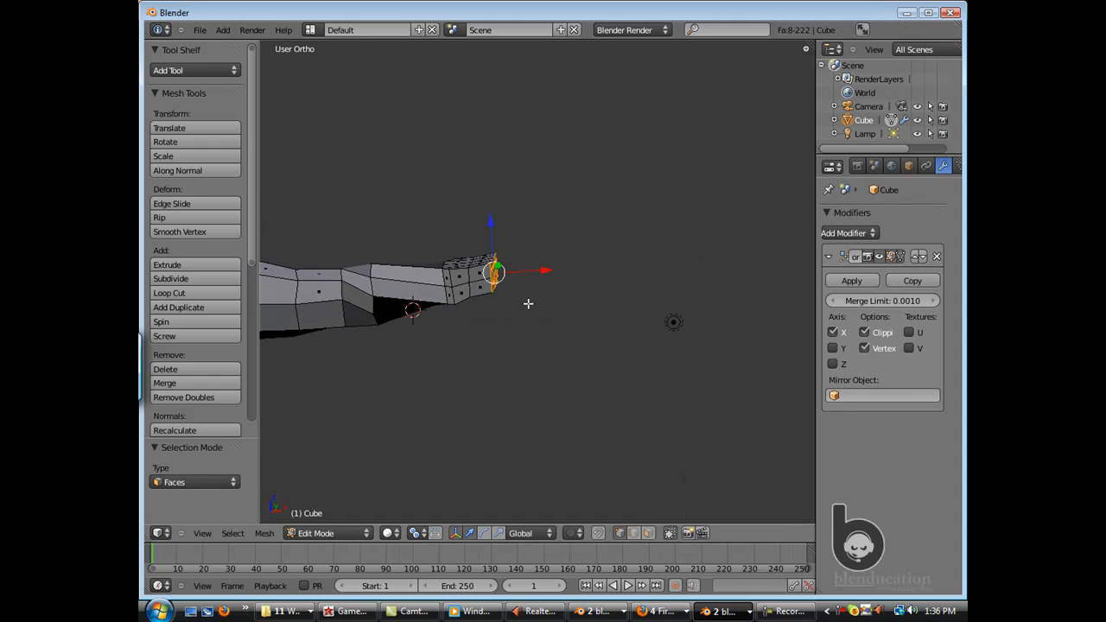
pyautogui.press('KP_1')
pyautogui.scroll(6, 549, 267)
pyautogui.press('e')
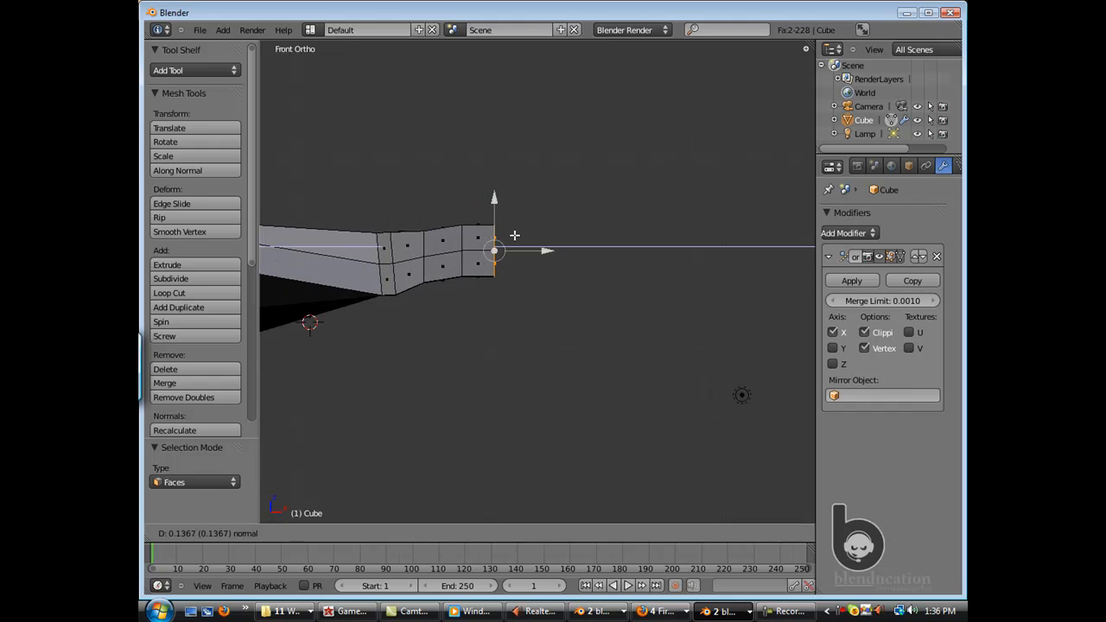
pyautogui.click(514, 235)
pyautogui.press('s')
# Extend the finger with further tapered extrusions, the next about 0.125 and the tip about 0.073 along X.
pyautogui.press('e')
pyautogui.click(499, 308)
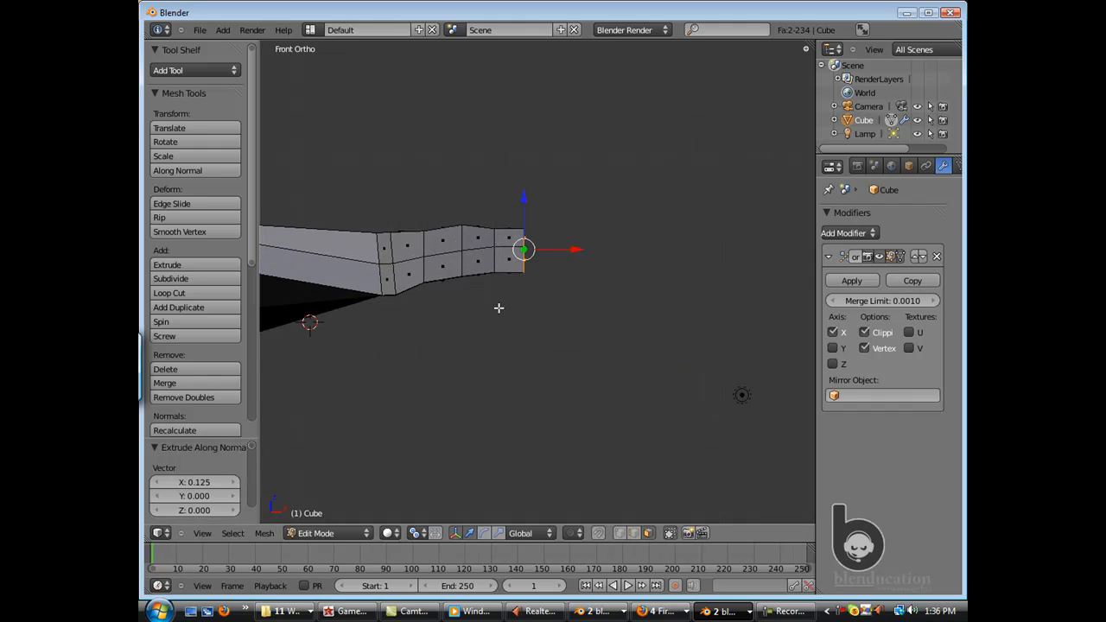
pyautogui.click(536, 279)
pyautogui.press('s')
pyautogui.click(541, 282)
pyautogui.press('e')
pyautogui.click(558, 277)
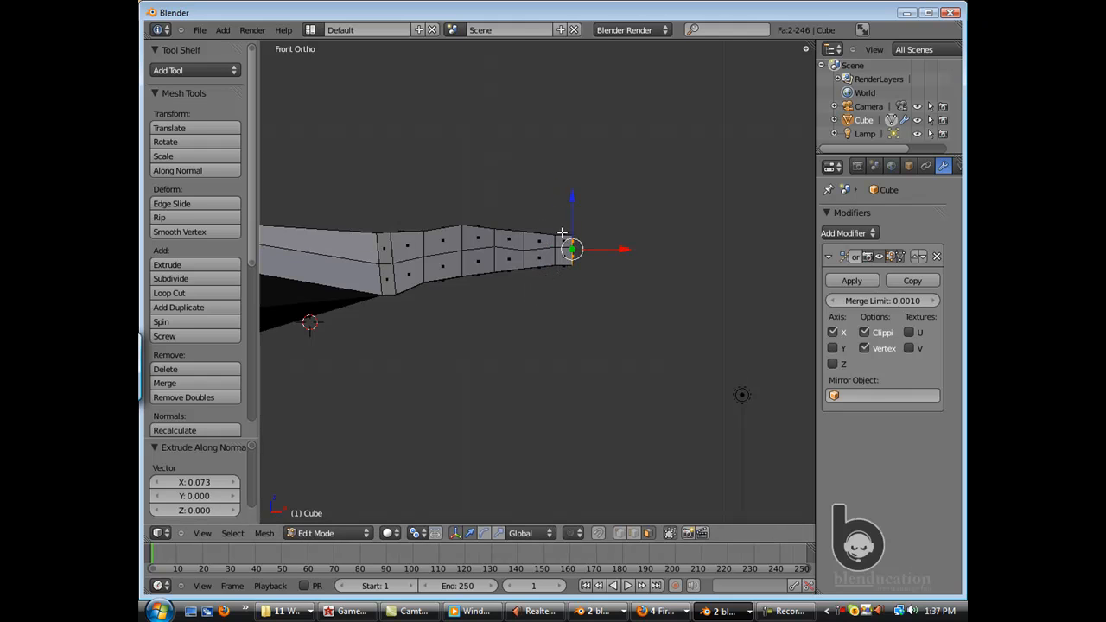
# Adjust the finger's edges vertically near the tip, and switch to vertex selection.
pyautogui.rightClick(546, 243)
pyautogui.moveTo(570, 234); pyautogui.dragTo(517, 262, button='middle')
pyautogui.moveTo(490, 235); pyautogui.dragTo(490, 266)
pyautogui.hotkey('ctrl', 'Tab')
pyautogui.click(491, 263)
pyautogui.moveTo(465, 269); pyautogui.dragTo(513, 281, button='middle')
pyautogui.hotkey('ctrl', 'Tab')
pyautogui.click(473, 262)
# In wireframe front view, move the upper and middle vertices of the last finger segment vertically to taper the fingertip.
pyautogui.rightClick(508, 283)
pyautogui.scroll(4, 514, 280)
pyautogui.scroll(5, 514, 281)
pyautogui.press('KP_1')
pyautogui.keyDown('shift'); pyautogui.moveTo(562, 119); pyautogui.dragTo(481, 286, button='middle'); pyautogui.keyUp('shift')
pyautogui.moveTo(550, 222)
pyautogui.mouseDown()
pyautogui.moveTo(548, 243)
pyautogui.moveTo(547, 202)
pyautogui.mouseUp()
pyautogui.rightClick(544, 281)
pyautogui.press('z')
pyautogui.moveTo(547, 263); pyautogui.dragTo(547, 234)
pyautogui.moveTo(536, 277); pyautogui.dragTo(557, 298)
pyautogui.moveTo(547, 240); pyautogui.dragTo(559, 263)
pyautogui.moveTo(547, 219); pyautogui.dragTo(548, 246)
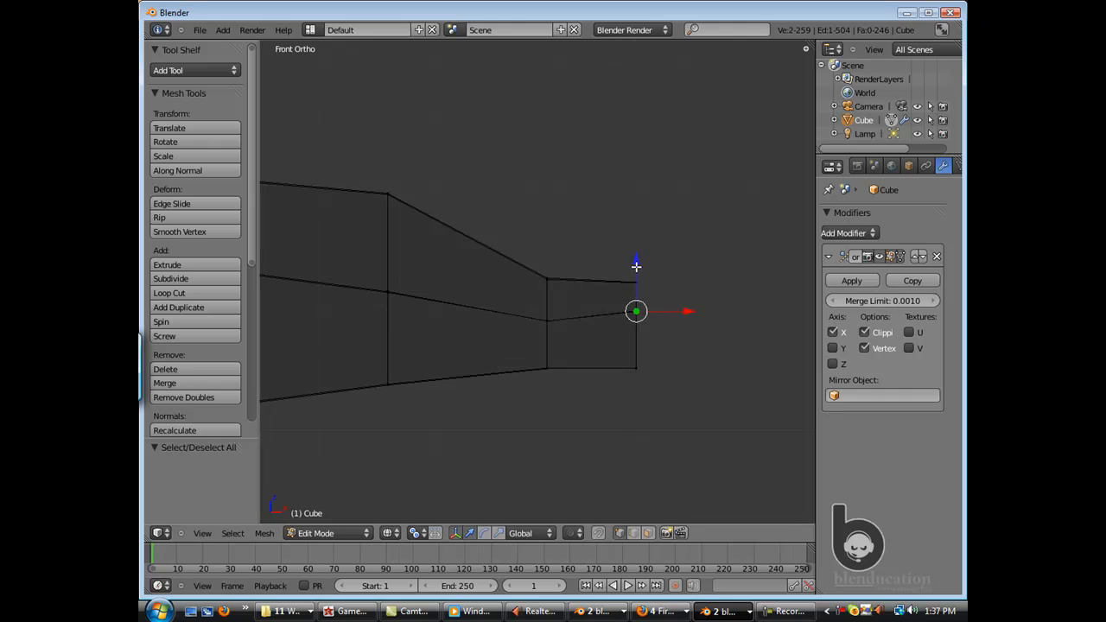
pyautogui.moveTo(636, 266); pyautogui.dragTo(636, 269)
# Deselect everything, show the 3D view's properties sidebar, and hide the tool shelf in front view.
pyautogui.scroll(-2, 510, 340)
pyautogui.moveTo(510, 340); pyautogui.dragTo(474, 301, button='middle')
pyautogui.press('a')
pyautogui.click(394, 240)
pyautogui.press('n')
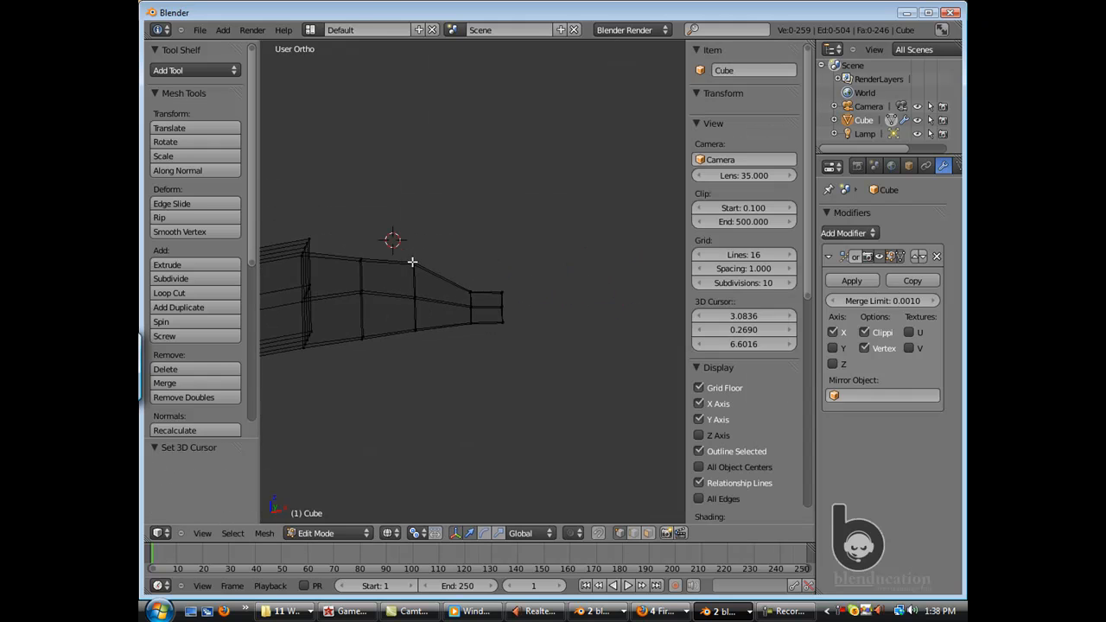
pyautogui.press('t')
pyautogui.press('KP_1')
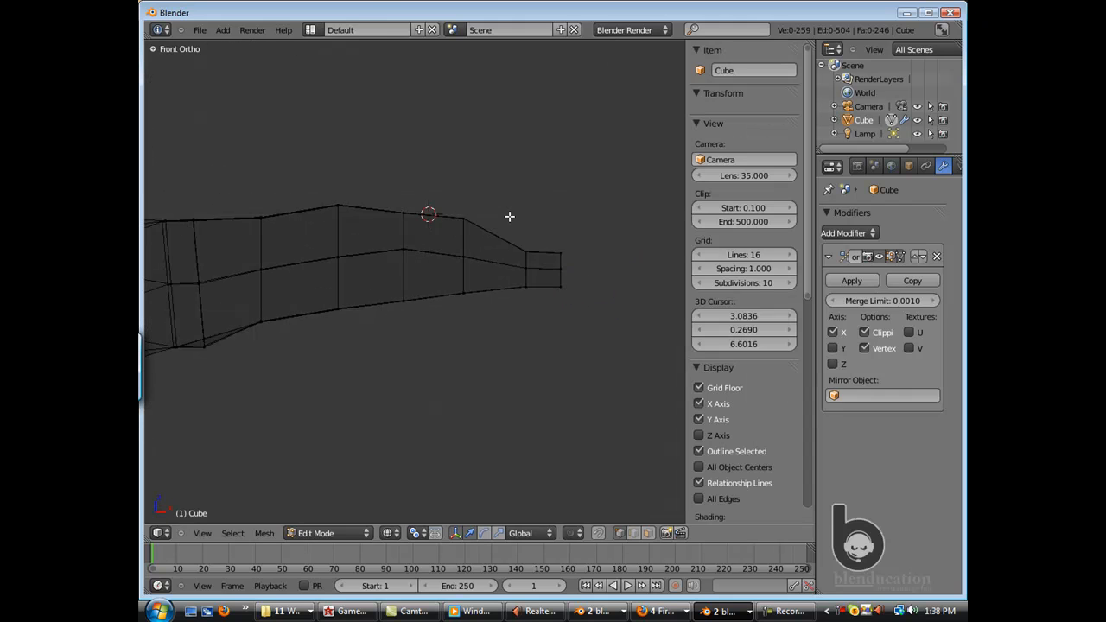
# Raise the four top vertices of the last finger segment along Z.
pyautogui.moveTo(569, 251); pyautogui.dragTo(568, 251)
pyautogui.press('g')
pyautogui.press('z')
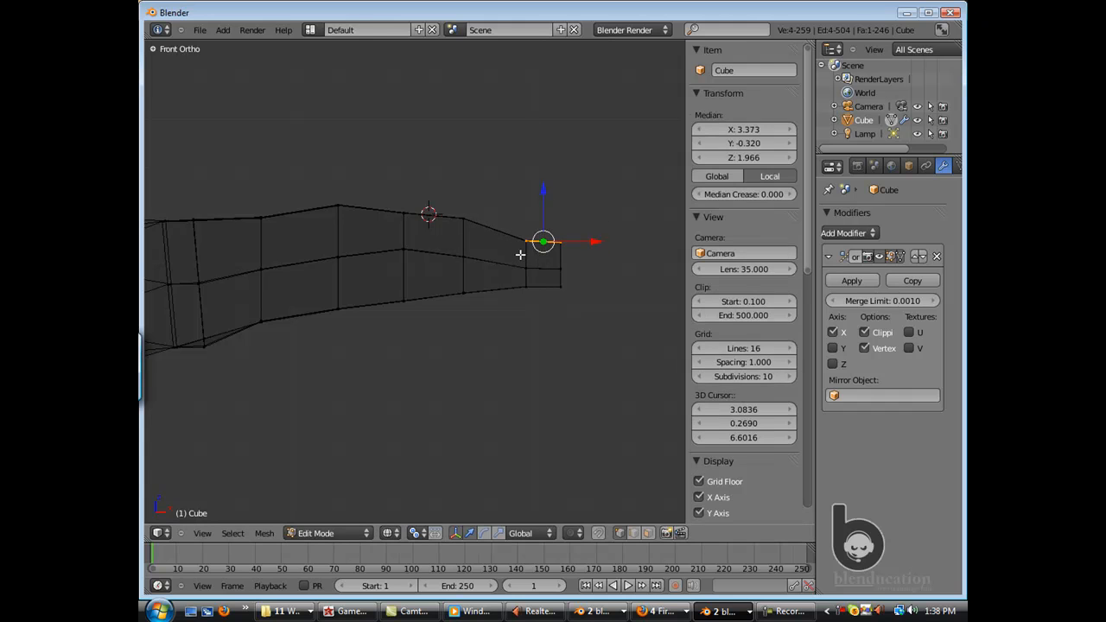
# In wireframe front view, box-select the lower vertices near the finger's last joint and move them along Z.
pyautogui.click(542, 232)
pyautogui.scroll(-2, 444, 267)
pyautogui.press('a')
pyautogui.press('b')
pyautogui.press('g')
pyautogui.press('z')
pyautogui.moveTo(397, 288); pyautogui.dragTo(458, 298)
pyautogui.click(407, 262)
# Box-select another group of vertices on the finger and move it along Z to smooth the finger's profile.
pyautogui.press('a')
pyautogui.press('b')
pyautogui.press('g')
pyautogui.press('z')
pyautogui.click(454, 273)
# Return to solid shading, select adjoining parts of the finger together and reposition them.
pyautogui.moveTo(455, 273); pyautogui.dragTo(327, 264, button='middle')
pyautogui.press('z')
pyautogui.rightClick(323, 253)
pyautogui.keyDown('shift'); pyautogui.rightClick(310, 283); pyautogui.keyUp('shift')
pyautogui.moveTo(348, 281); pyautogui.dragTo(353, 281)
pyautogui.moveTo(350, 281); pyautogui.dragTo(373, 269, button='middle')
pyautogui.rightClick(324, 277)
pyautogui.keyDown('shift'); pyautogui.rightClick(340, 277); pyautogui.keyUp('shift')
pyautogui.keyDown('shift'); pyautogui.rightClick(341, 264); pyautogui.keyUp('shift')
pyautogui.moveTo(371, 275); pyautogui.dragTo(345, 252)
pyautogui.rightClick(300, 250)
# Select the two adjoining faces at the side of the palm and extrude them to start the thumb.
pyautogui.scroll(-2, 345, 260)
pyautogui.moveTo(356, 289); pyautogui.dragTo(324, 260, button='middle')
pyautogui.scroll(3, 481, 286)
pyautogui.moveTo(481, 286); pyautogui.dragTo(397, 244, button='middle')
pyautogui.moveTo(385, 291); pyautogui.dragTo(259, 323, button='middle')
pyautogui.rightClick(259, 229)
pyautogui.keyDown('shift'); pyautogui.rightClick(286, 242); pyautogui.keyUp('shift')
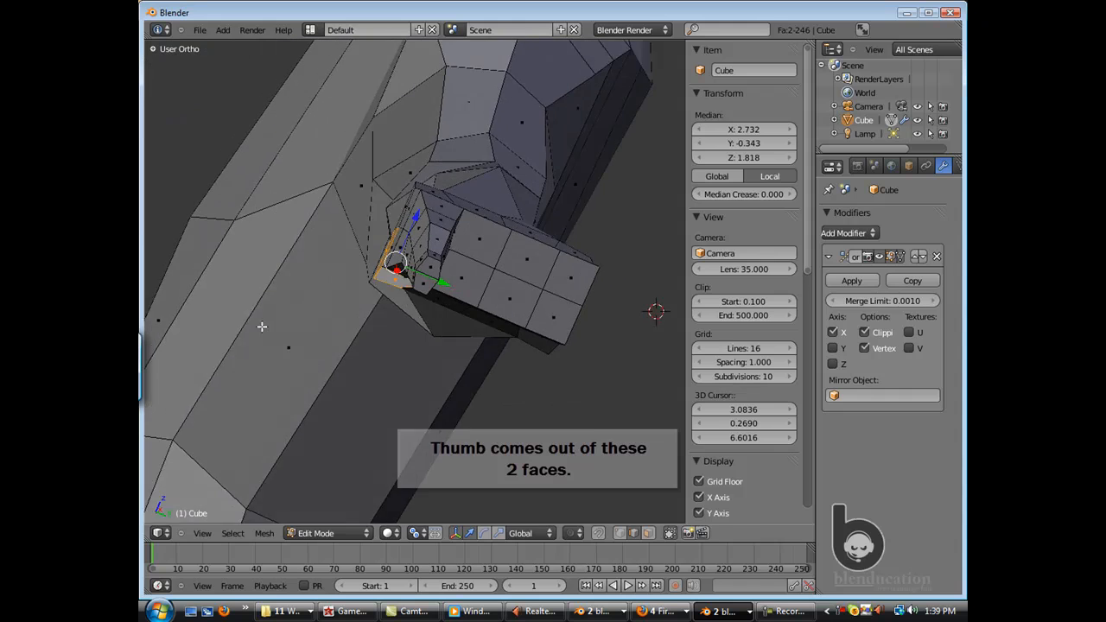
pyautogui.press('e')
pyautogui.click(255, 336)
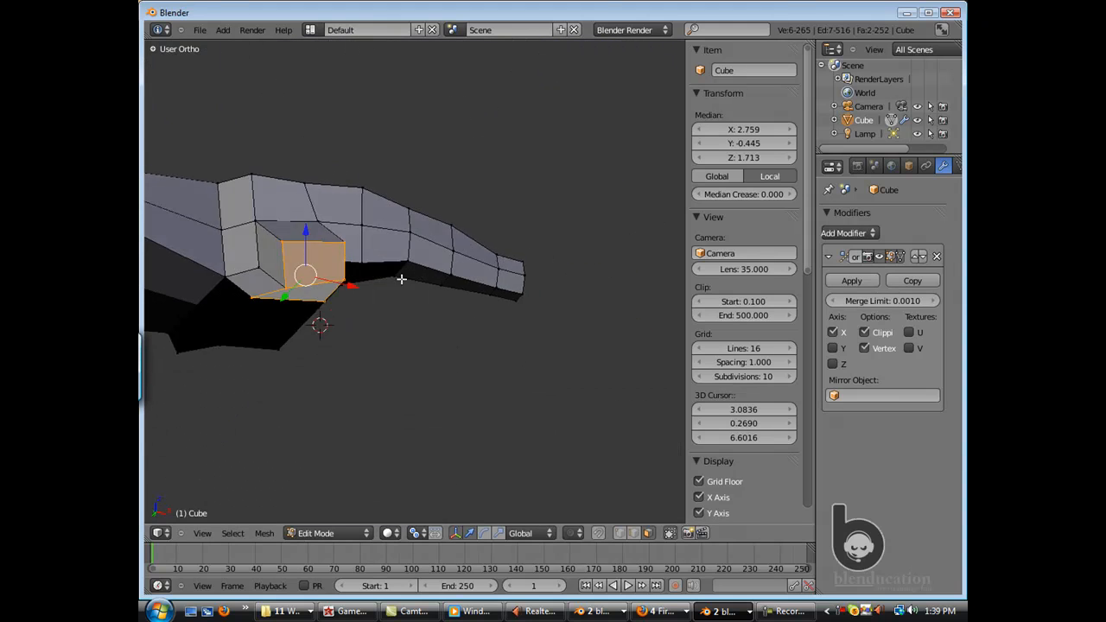
# Move the corners of the extruded thumb base inward one at a time to narrow it.
pyautogui.rightClick(210, 259)
pyautogui.moveTo(210, 260); pyautogui.dragTo(283, 290)
pyautogui.click(275, 288)
pyautogui.rightClick(290, 224)
pyautogui.press('g')
pyautogui.click(230, 247)
pyautogui.moveTo(230, 247); pyautogui.dragTo(175, 344, button='middle')
pyautogui.keyDown('shift'); pyautogui.rightClick(464, 276); pyautogui.keyUp('shift')
pyautogui.press('g')
pyautogui.click(419, 280)
# In right side view, move the lower, middle and upper vertices on the thumb's end to line up its outline.
pyautogui.press('KP_3')
pyautogui.rightClick(367, 465)
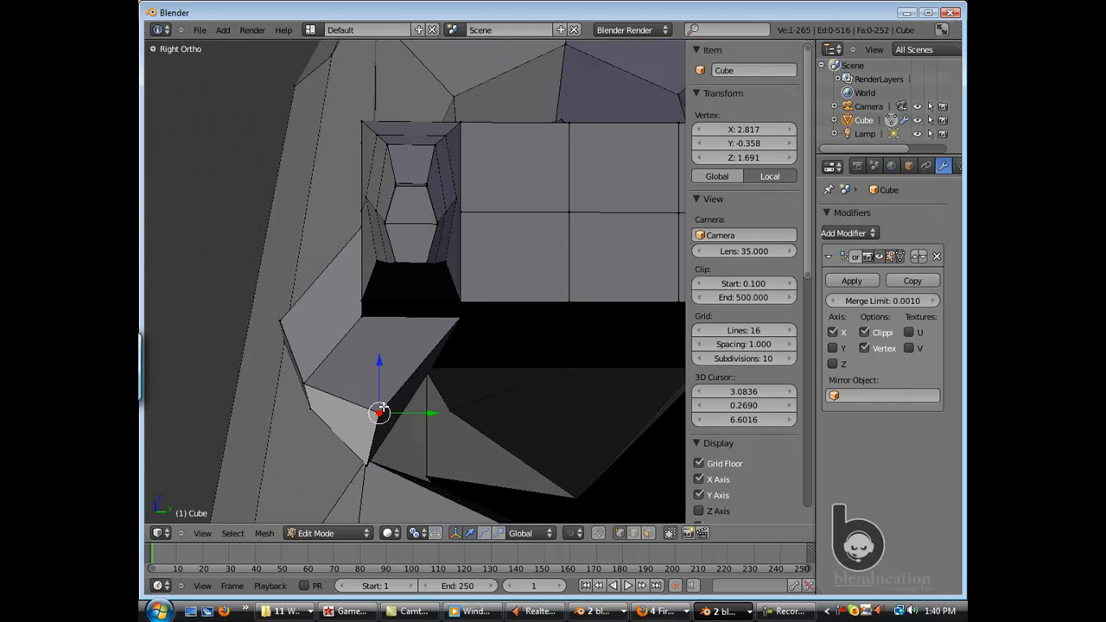
pyautogui.press('g')
pyautogui.click(311, 409)
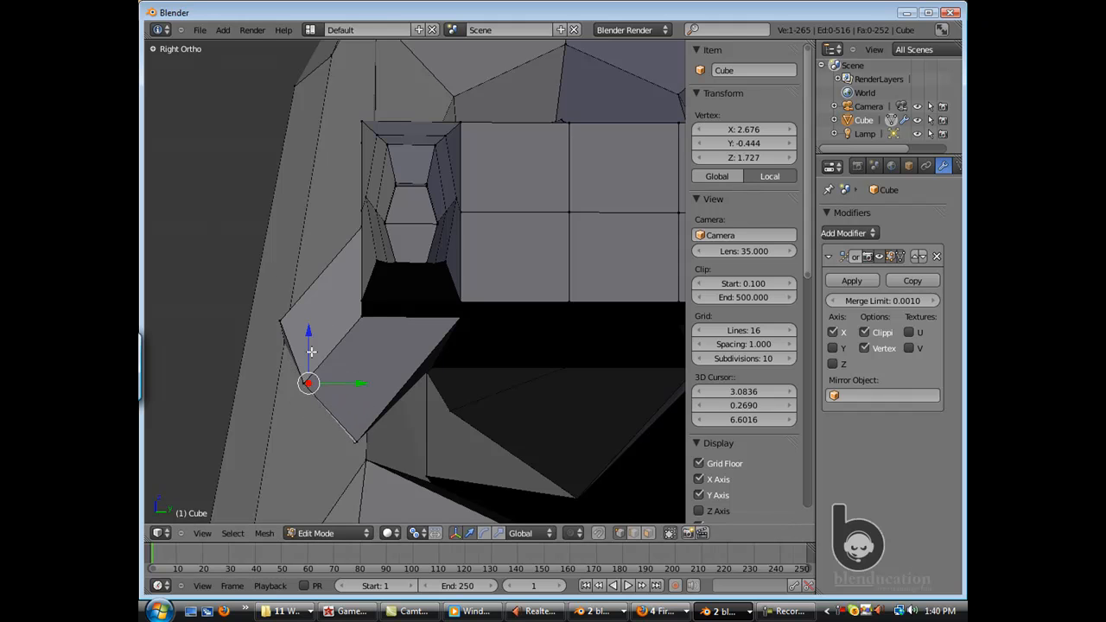
pyautogui.moveTo(311, 352); pyautogui.dragTo(240, 366, button='middle')
pyautogui.rightClick(232, 361)
pyautogui.press('KP_3')
pyautogui.scroll(-4, 277, 417)
pyautogui.scroll(4, 263, 385)
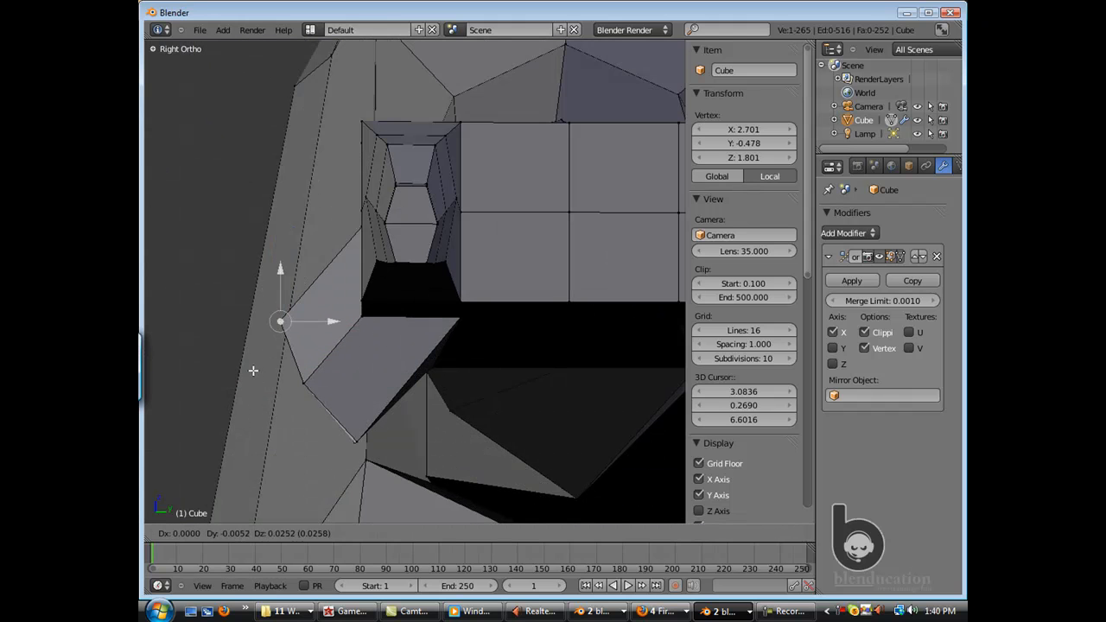
# Zoom to the thumb base and reposition its wrist-side vertex and the corner vertex at its end.
pyautogui.moveTo(297, 400); pyautogui.dragTo(313, 285, button='middle')
pyautogui.scroll(-4, 314, 284)
pyautogui.press('KP_Decimal')
pyautogui.scroll(-5, 302, 341)
pyautogui.moveTo(301, 341); pyautogui.dragTo(347, 256, button='middle')
pyautogui.rightClick(409, 323)
pyautogui.moveTo(408, 322); pyautogui.dragTo(412, 274, button='middle')
pyautogui.press('g')
pyautogui.click(376, 330)
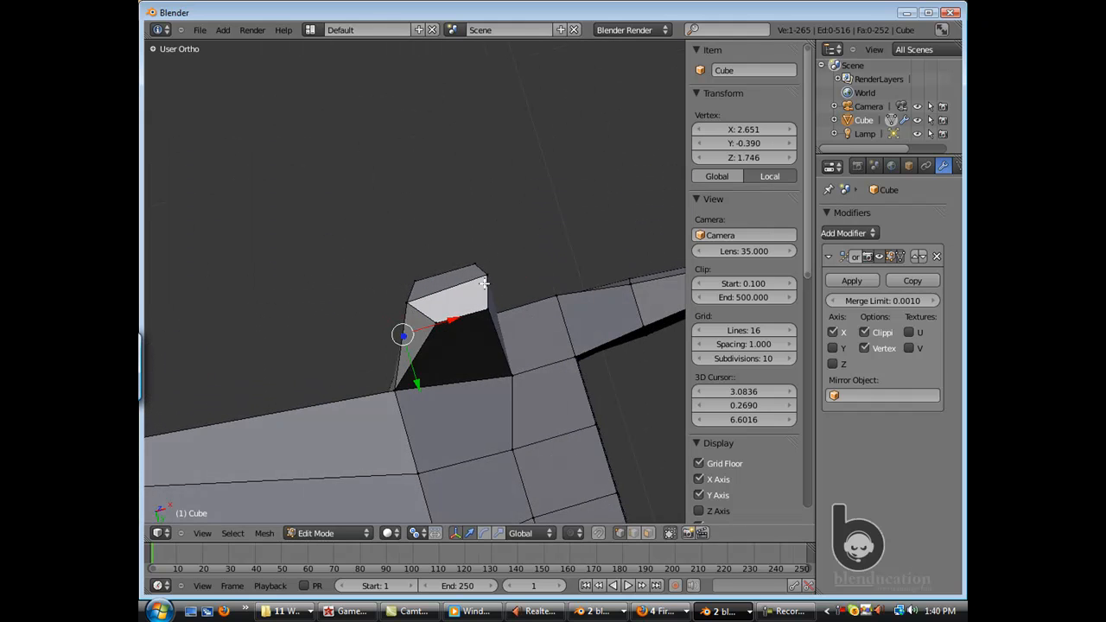
pyautogui.scroll(2, 470, 264)
pyautogui.click(478, 273)
# Switch to face selection, extrude the two end faces of the thumb, and scale and position them.
pyautogui.hotkey('ctrl', 'Tab')
pyautogui.click(407, 300)
pyautogui.moveTo(432, 276); pyautogui.dragTo(512, 297, button='middle')
pyautogui.moveTo(395, 339)
pyautogui.mouseDown(button='middle')
pyautogui.moveTo(448, 264)
pyautogui.moveTo(452, 326)
pyautogui.moveTo(384, 334)
pyautogui.mouseUp(button='middle')
pyautogui.press('e')
pyautogui.click(457, 222)
pyautogui.press('s')
pyautogui.click(421, 231)
pyautogui.moveTo(341, 224); pyautogui.dragTo(338, 226)
pyautogui.press('s')
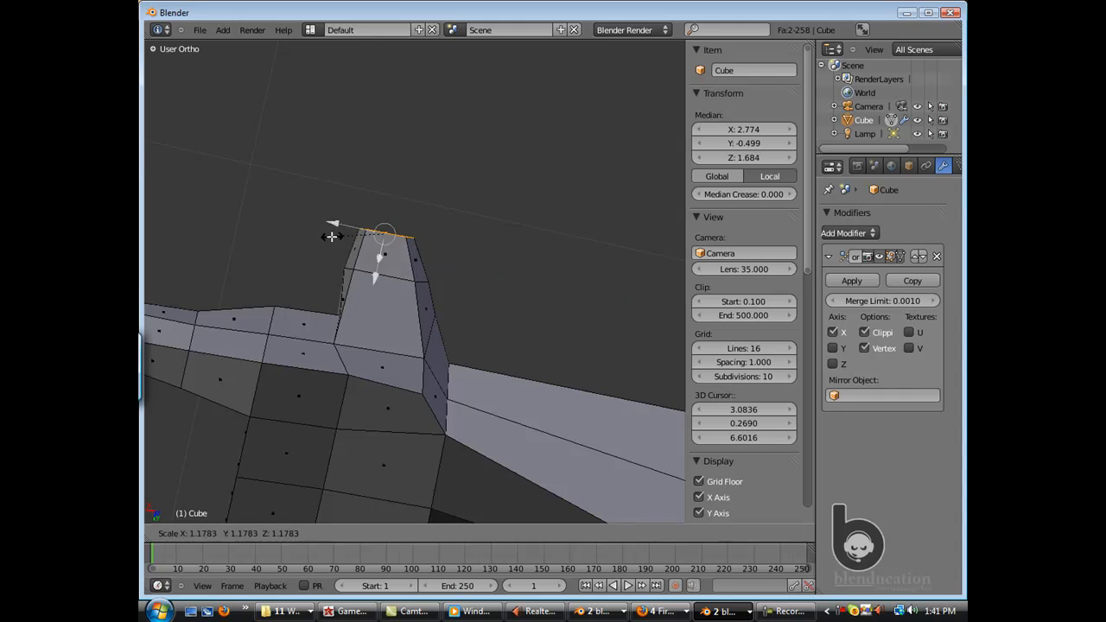
pyautogui.click(330, 235)
# Extrude the thumb's end faces into a further segment and pull them slightly back along Y.
pyautogui.moveTo(378, 321); pyautogui.dragTo(448, 335, button='middle')
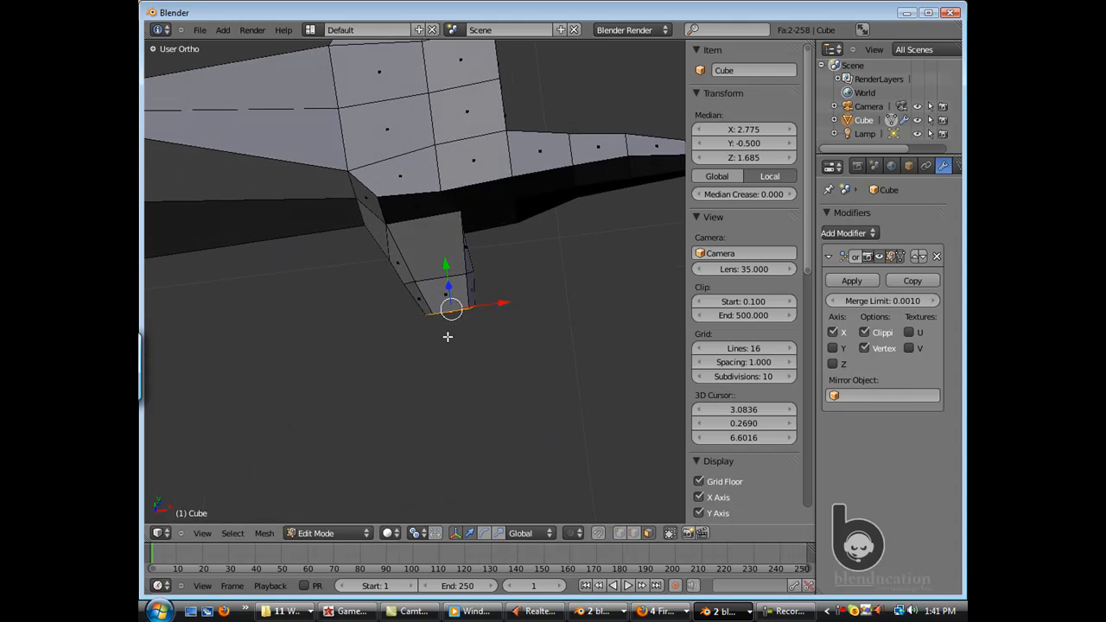
pyautogui.click(507, 349)
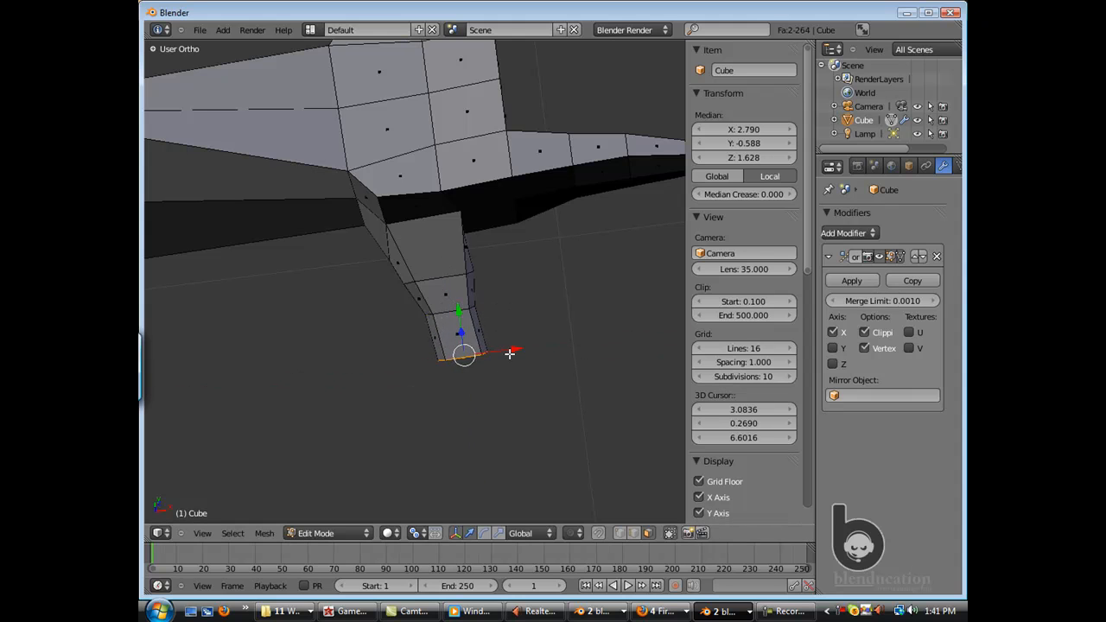
pyautogui.moveTo(459, 312); pyautogui.dragTo(456, 305)
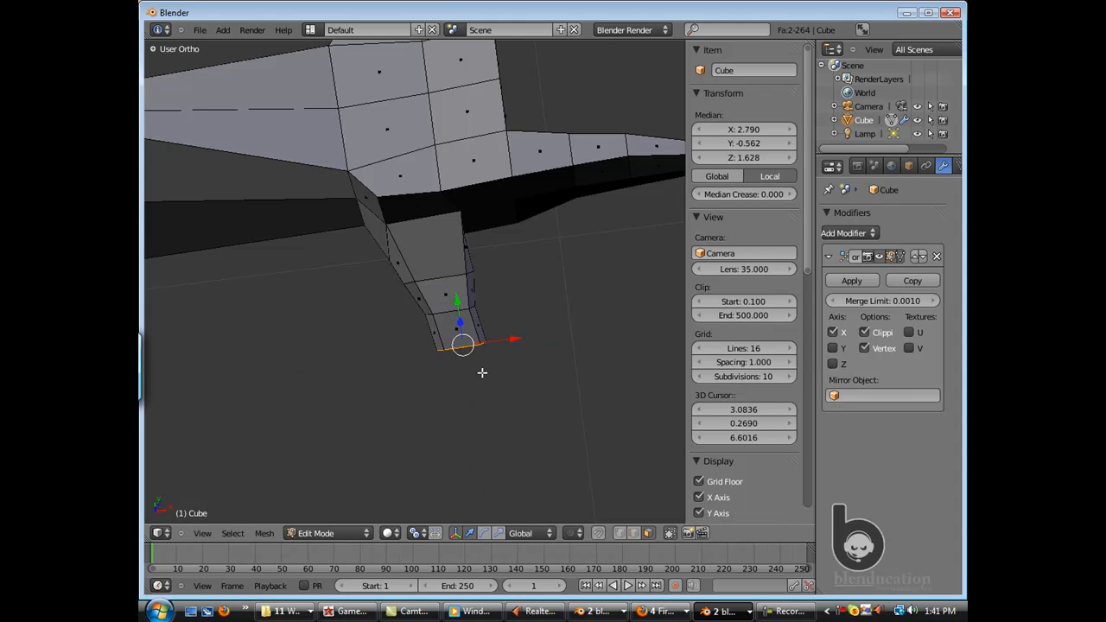
# Extrude the thumb's last segment from the end faces and shift the tip into place.
pyautogui.press('e')
pyautogui.moveTo(460, 323); pyautogui.dragTo(459, 341)
pyautogui.moveTo(459, 341); pyautogui.dragTo(393, 362, button='middle')
pyautogui.rightClick(388, 358)
pyautogui.moveTo(367, 321); pyautogui.dragTo(374, 334)
pyautogui.moveTo(439, 345); pyautogui.dragTo(383, 337)
pyautogui.moveTo(383, 337); pyautogui.dragTo(467, 321, button='middle')
# Switch to edge selection and reposition individual edges around the thumb to refine its shape.
pyautogui.hotkey('ctrl', 'Tab')
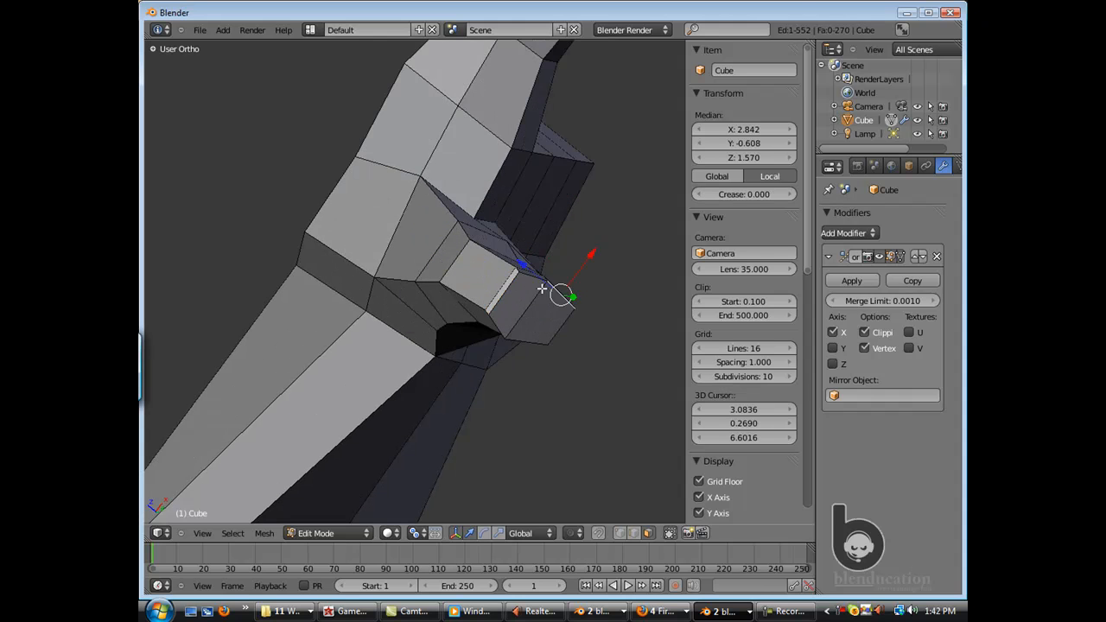
pyautogui.keyDown('shift'); pyautogui.rightClick(510, 323); pyautogui.keyUp('shift')
pyautogui.rightClick(570, 298)
pyautogui.moveTo(483, 331); pyautogui.dragTo(521, 381, button='middle')
pyautogui.moveTo(498, 371); pyautogui.dragTo(495, 362)
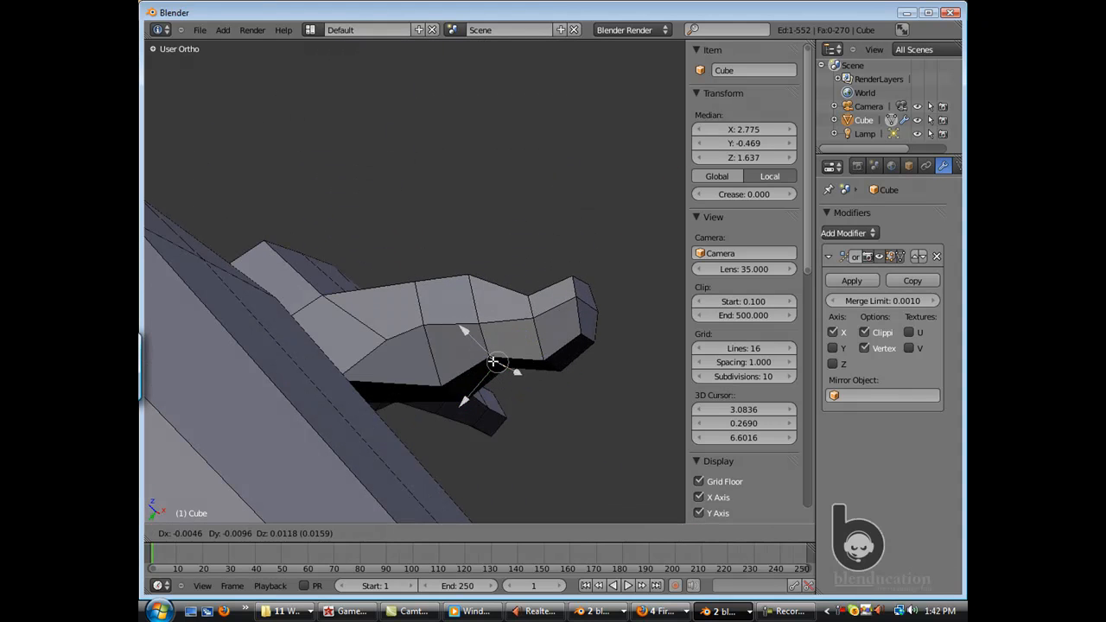
pyautogui.moveTo(447, 390); pyautogui.dragTo(452, 393, button='right')
pyautogui.moveTo(451, 393); pyautogui.dragTo(389, 363, button='middle')
pyautogui.moveTo(350, 393); pyautogui.dragTo(354, 397, button='right')
pyautogui.moveTo(354, 397); pyautogui.dragTo(448, 406, button='middle')
# Show the tool shelf and use Edge Slide on the leg's front edge loop with a factor of 0.185.
pyautogui.scroll(-10, 448, 405)
pyautogui.press('KP_1')
pyautogui.keyDown('shift'); pyautogui.moveTo(287, 353); pyautogui.dragTo(444, 244, button='middle'); pyautogui.keyUp('shift')
pyautogui.moveTo(444, 245); pyautogui.dragTo(428, 276, button='middle')
pyautogui.keyDown('shift'); pyautogui.moveTo(413, 376); pyautogui.dragTo(427, 279, button='middle'); pyautogui.keyUp('shift')
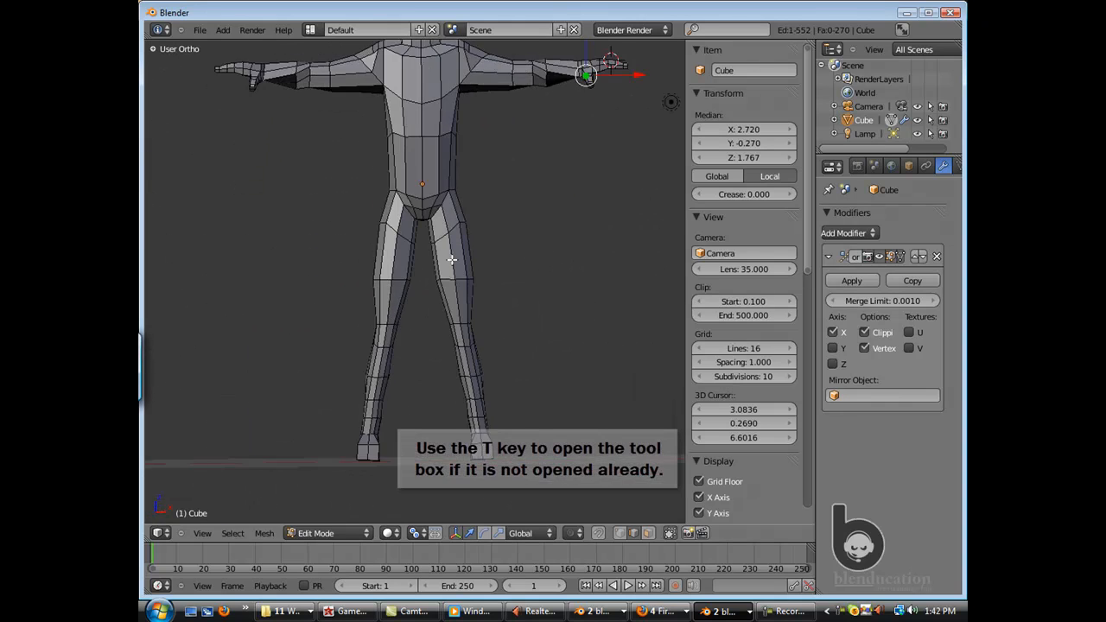
pyautogui.press('t')
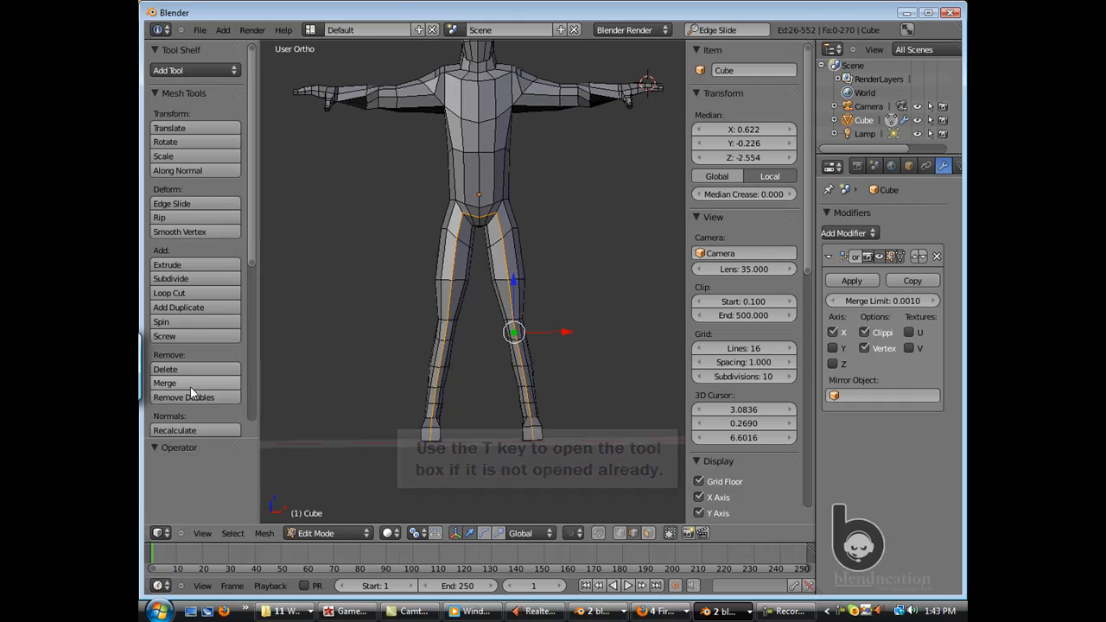
pyautogui.click(181, 204)
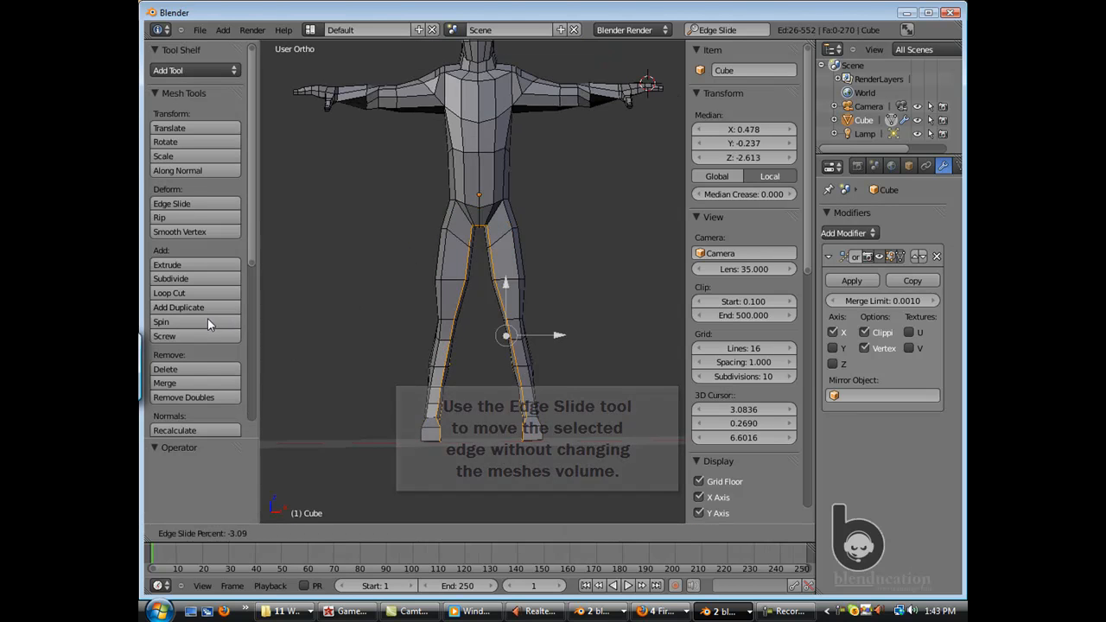
pyautogui.click(237, 318)
# Add one centred loop cut along the inside of the legs and through the crotch.
pyautogui.scroll(2, 536, 217)
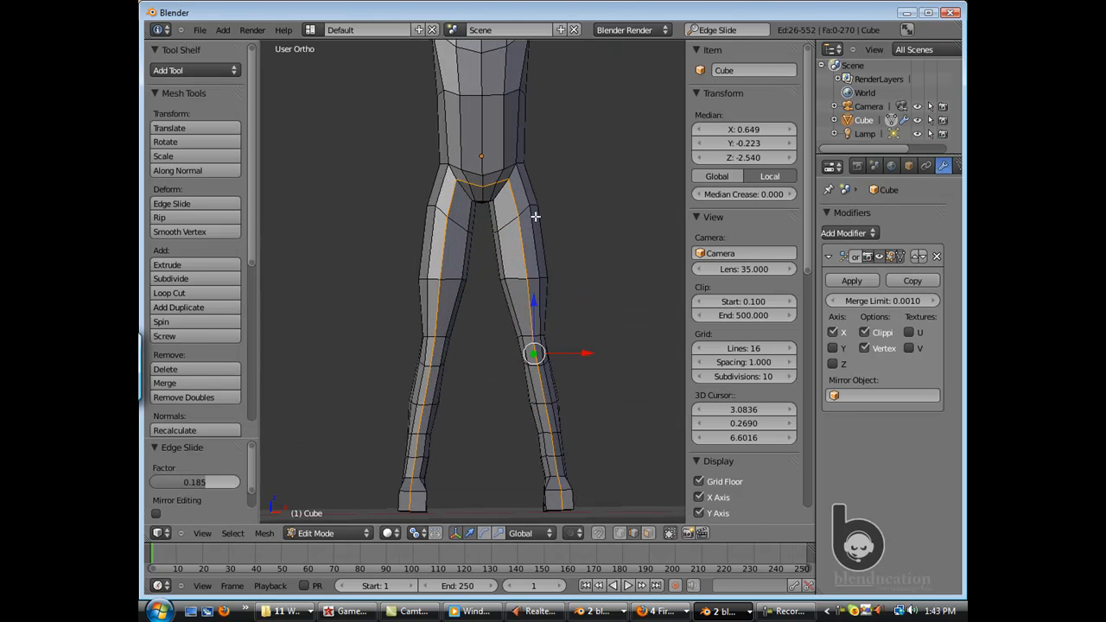
pyautogui.click(512, 229)
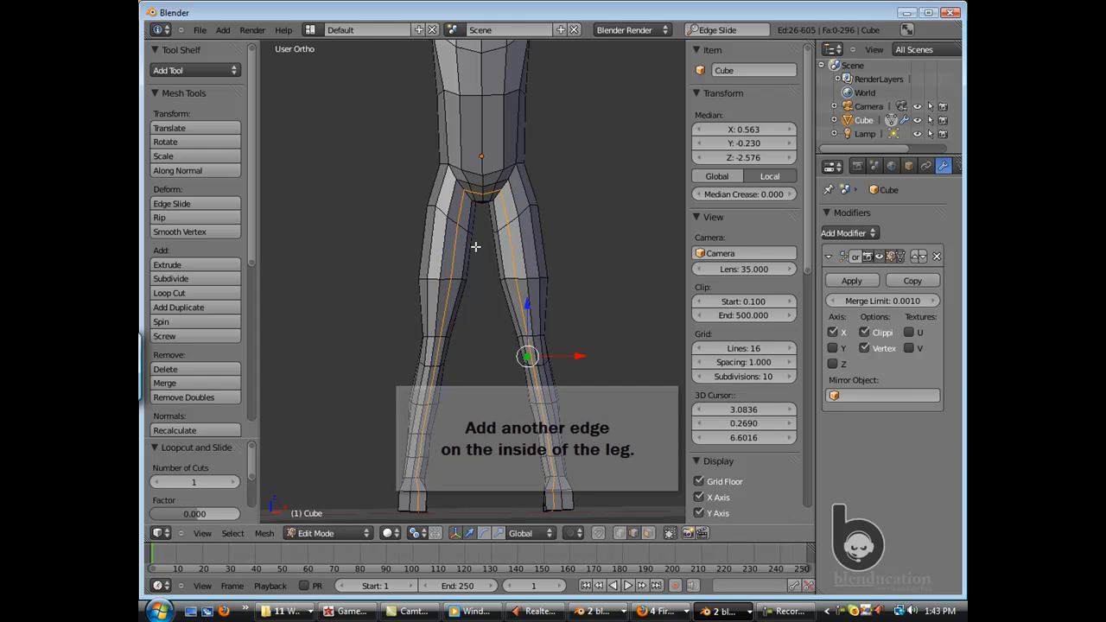
pyautogui.moveTo(477, 257); pyautogui.dragTo(429, 184, button='middle')
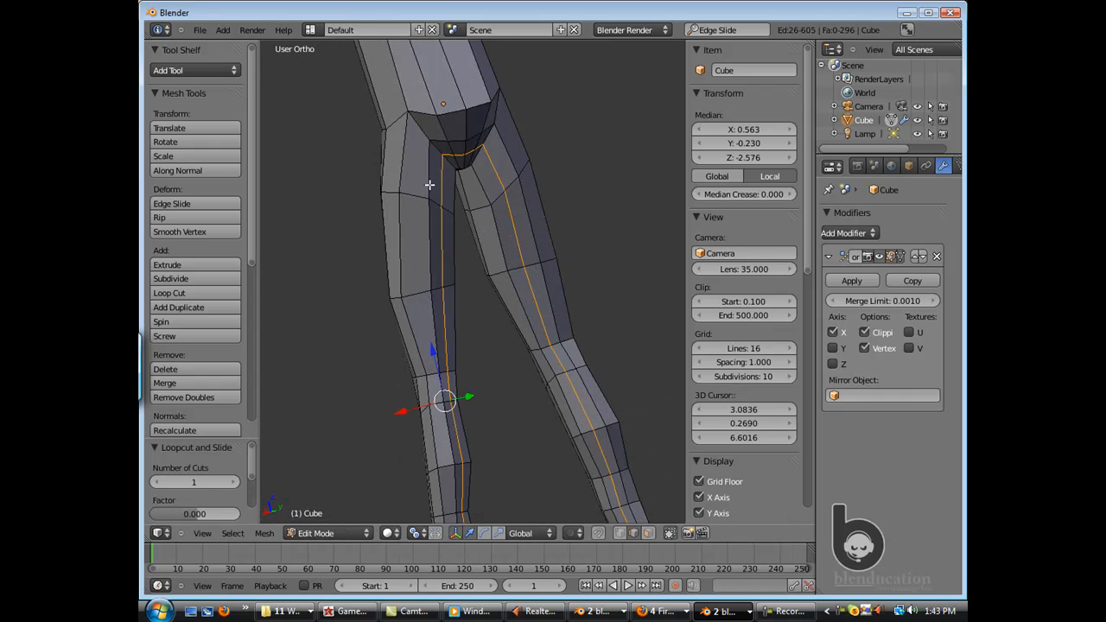
# Move the rear crotch edge about 0.108 along Y and adjust the edge above it along Y and Z.
pyautogui.rightClick(457, 141)
pyautogui.moveTo(482, 150); pyautogui.dragTo(470, 109)
pyautogui.rightClick(452, 113)
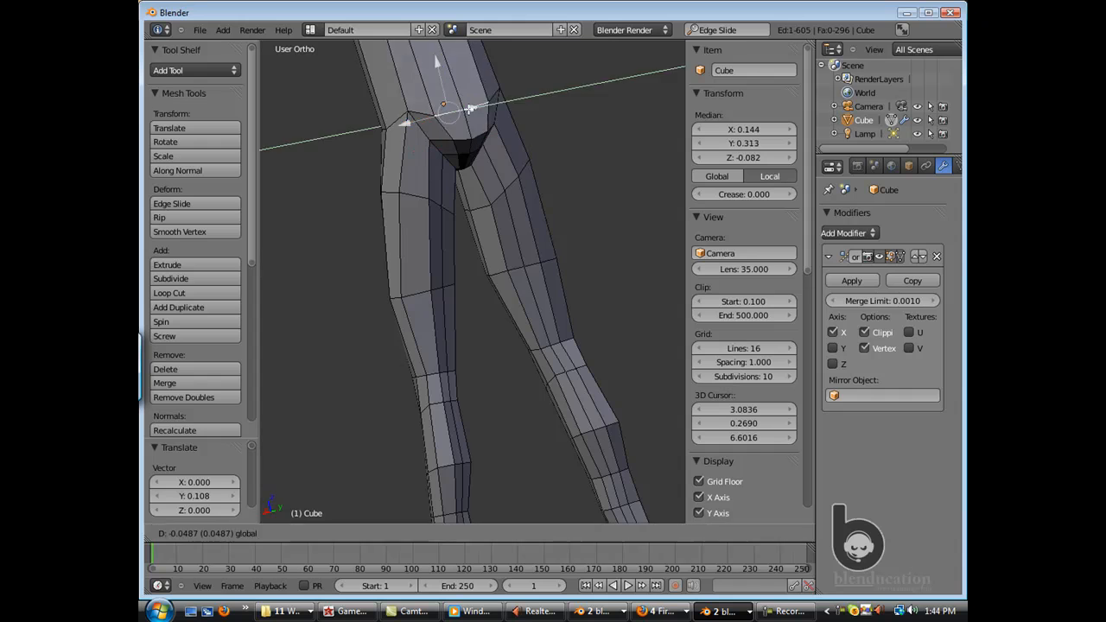
pyautogui.moveTo(437, 63); pyautogui.dragTo(438, 64)
pyautogui.scroll(-2, 440, 95)
# Select the edge at the bottom of the rear pelvis and raise it about 0.099 along Z.
pyautogui.moveTo(449, 233); pyautogui.dragTo(522, 300, button='middle')
pyautogui.moveTo(531, 200); pyautogui.dragTo(489, 171, button='middle')
pyautogui.rightClick(488, 175)
pyautogui.moveTo(482, 165); pyautogui.dragTo(479, 158)
pyautogui.scroll(-2, 478, 172)
pyautogui.moveTo(480, 286); pyautogui.dragTo(566, 296, button='middle')
pyautogui.scroll(3, 457, 299)
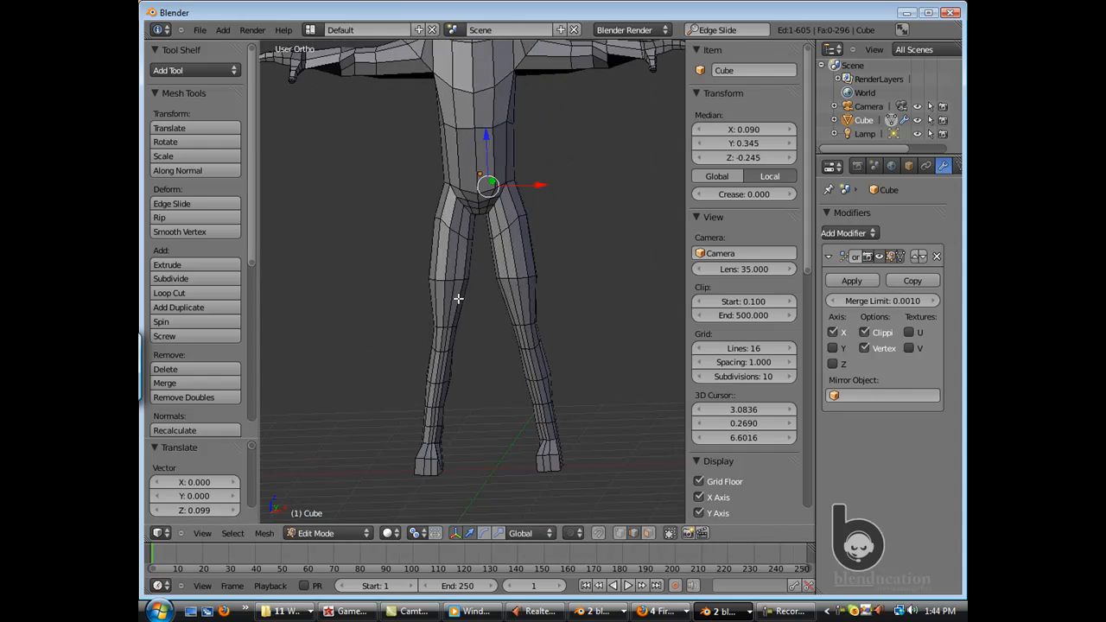
# Select edges on the front of the lower pelvis and adjust their position slightly.
pyautogui.press('KP_1')
pyautogui.keyDown('shift'); pyautogui.moveTo(501, 132); pyautogui.dragTo(490, 251, button='middle'); pyautogui.keyUp('shift')
pyautogui.scroll(2, 490, 251)
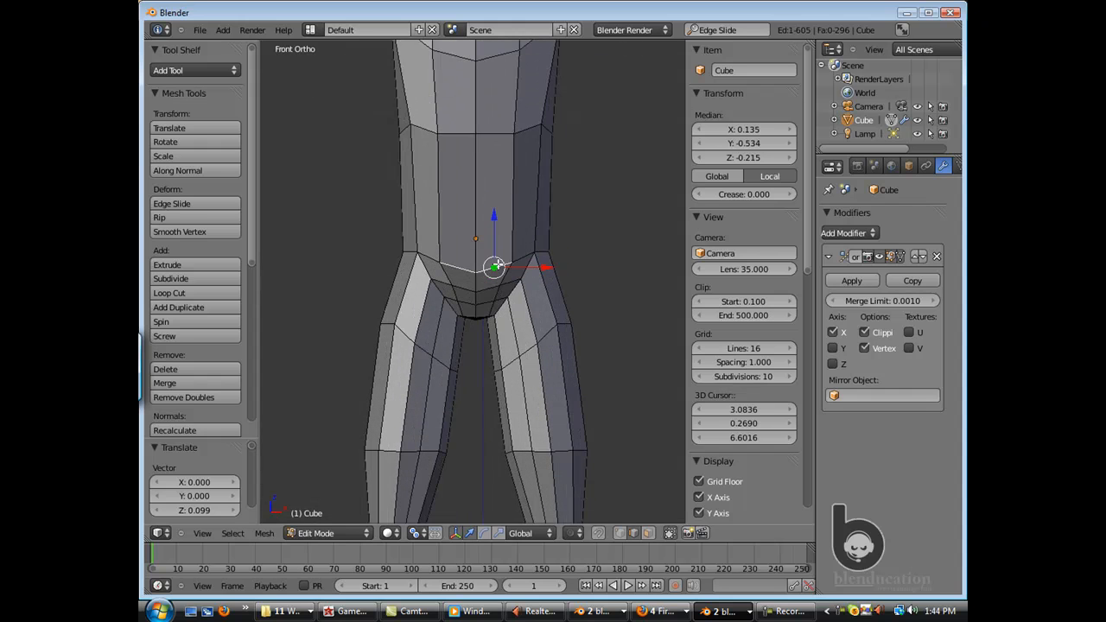
pyautogui.moveTo(440, 314); pyautogui.dragTo(427, 226, button='middle')
pyautogui.rightClick(432, 223)
pyautogui.moveTo(416, 201); pyautogui.dragTo(418, 207)
# Reposition the edges at the hip where the thigh meets the torso.
pyautogui.rightClick(446, 262)
pyautogui.moveTo(423, 226); pyautogui.dragTo(557, 254, button='middle')
pyautogui.moveTo(566, 278); pyautogui.dragTo(561, 276)
pyautogui.moveTo(561, 270); pyautogui.dragTo(479, 269, button='middle')
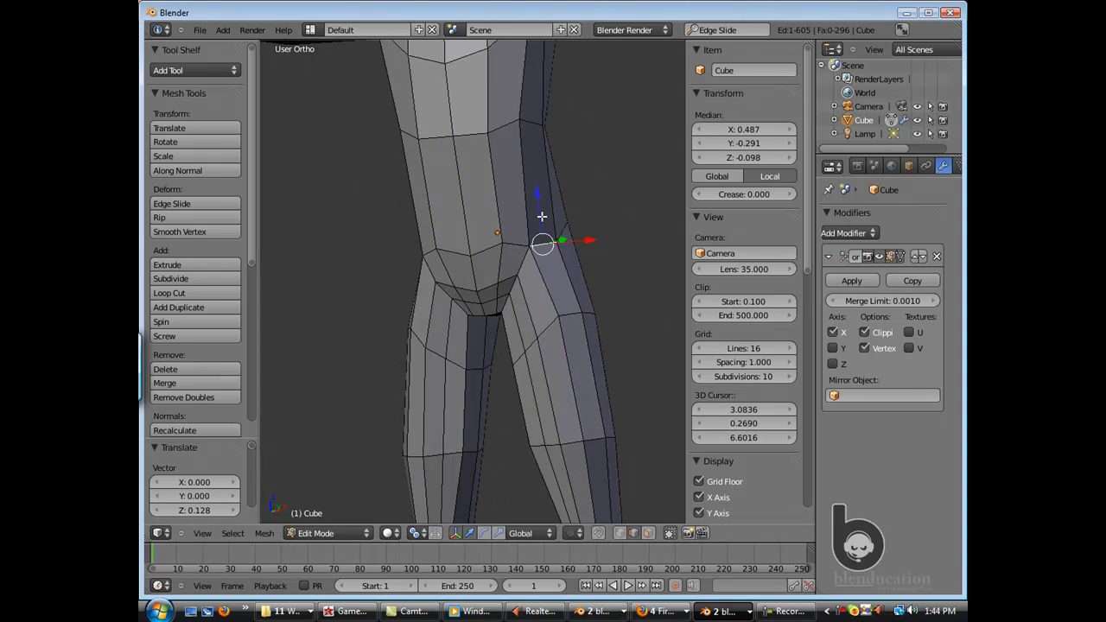
# In front view, raise the pelvis edge about 0.041 along Z and select the two lower crotch edges together.
pyautogui.scroll(-4, 484, 283)
pyautogui.press('KP_1')
pyautogui.moveTo(515, 270); pyautogui.dragTo(501, 233)
pyautogui.scroll(5, 482, 218)
pyautogui.keyDown('shift'); pyautogui.rightClick(521, 271); pyautogui.keyUp('shift')
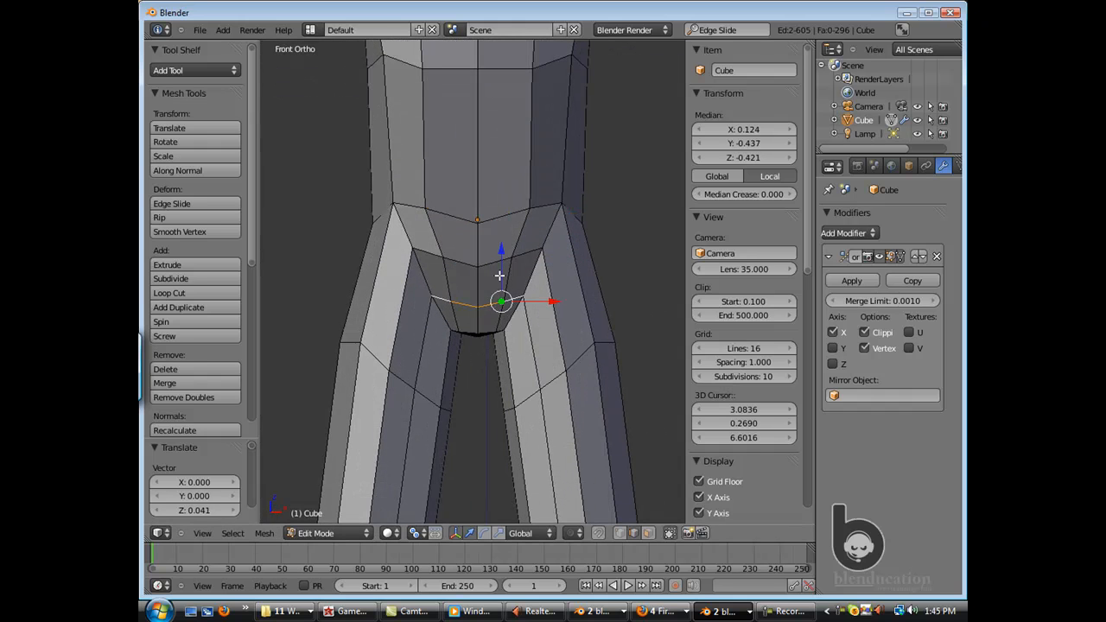
# Lower the three top edges at the front of the foot and rotate them by about 0.099.
pyautogui.scroll(-1, 418, 322)
pyautogui.scroll(-3, 418, 322)
pyautogui.keyDown('shift'); pyautogui.moveTo(462, 343); pyautogui.dragTo(421, 156, button='middle'); pyautogui.keyUp('shift')
pyautogui.scroll(2, 484, 294)
pyautogui.keyDown('shift'); pyautogui.moveTo(510, 358); pyautogui.dragTo(441, 273, button='middle'); pyautogui.keyUp('shift')
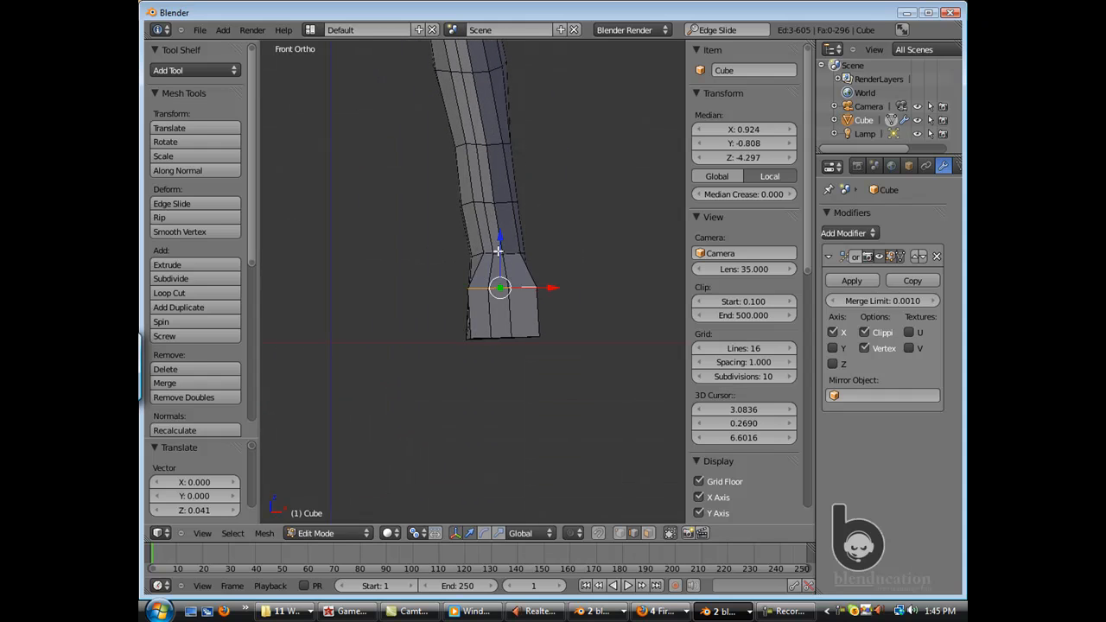
pyautogui.click(469, 275)
# Rotate the inner vertical edge on the foot's front and move the outer one about -0.015 along X.
pyautogui.rightClick(490, 321)
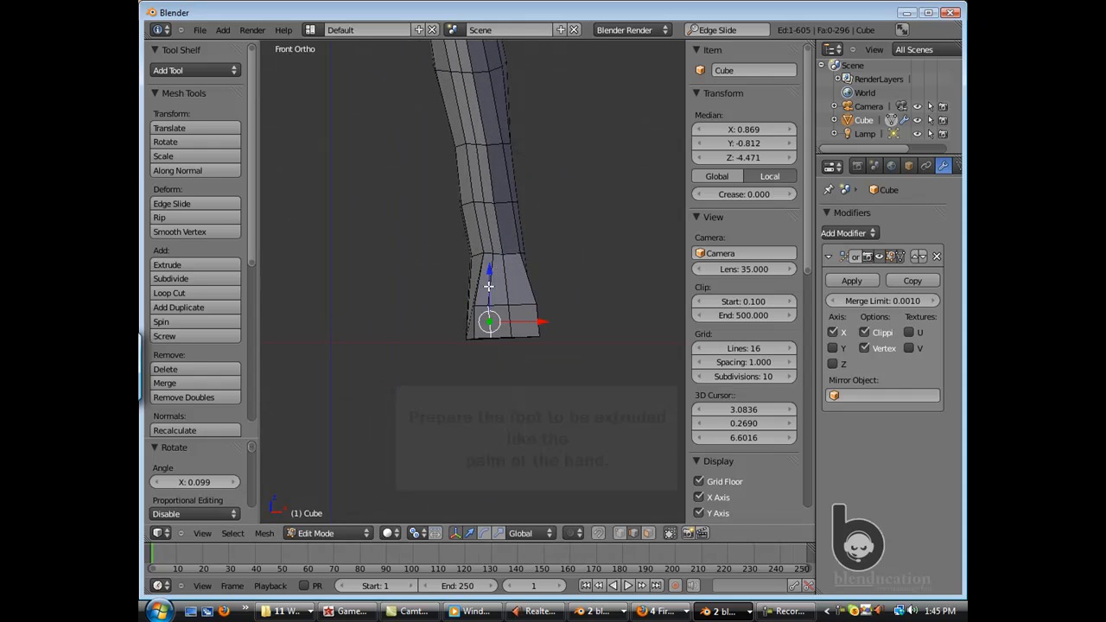
pyautogui.press('r')
pyautogui.click(487, 278)
pyautogui.rightClick(511, 320)
pyautogui.moveTo(516, 319); pyautogui.dragTo(535, 322)
# Add one loop cut across the foot with a factor of 0.162 and switch to face selection.
pyautogui.moveTo(460, 333); pyautogui.dragTo(467, 300, button='middle')
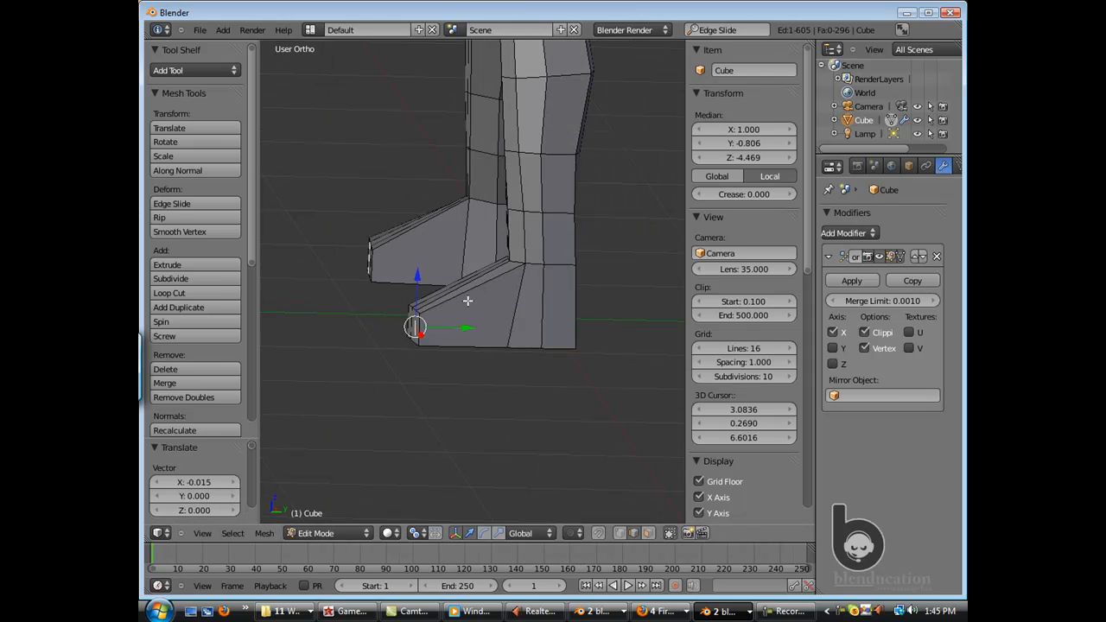
pyautogui.click(480, 299)
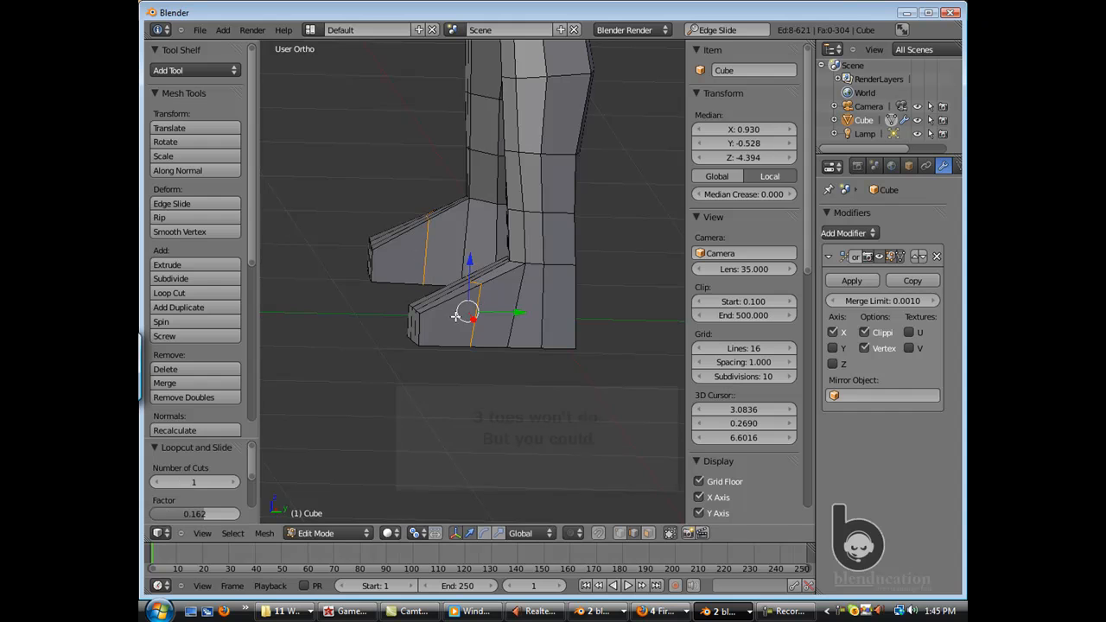
pyautogui.hotkey('ctrl', 'Tab')
pyautogui.click(466, 307)
# Select the front outer side face of the foot, rotate it, and extrude it outward.
pyautogui.rightClick(448, 316)
pyautogui.moveTo(447, 316); pyautogui.dragTo(462, 103, button='middle')
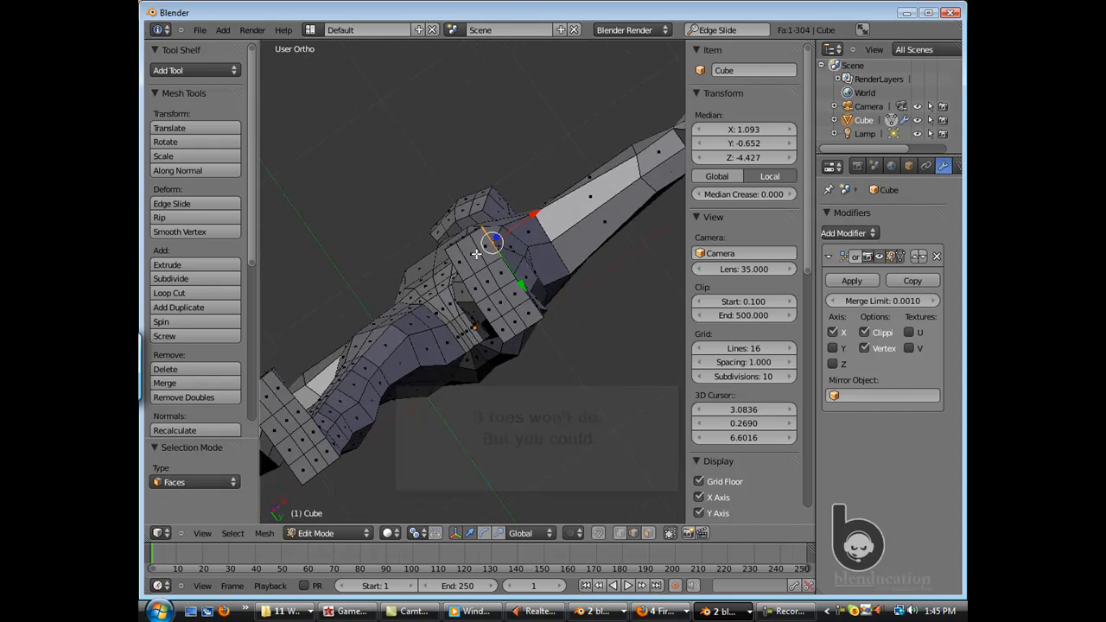
pyautogui.scroll(3, 481, 234)
pyautogui.press('r')
pyautogui.click(491, 232)
pyautogui.press('e')
pyautogui.click(497, 227)
# Move the edges of the foot's side extrusions, shifting the rear outer edge about -0.041 in X and -0.067 in Y.
pyautogui.moveTo(496, 227); pyautogui.dragTo(448, 274, button='middle')
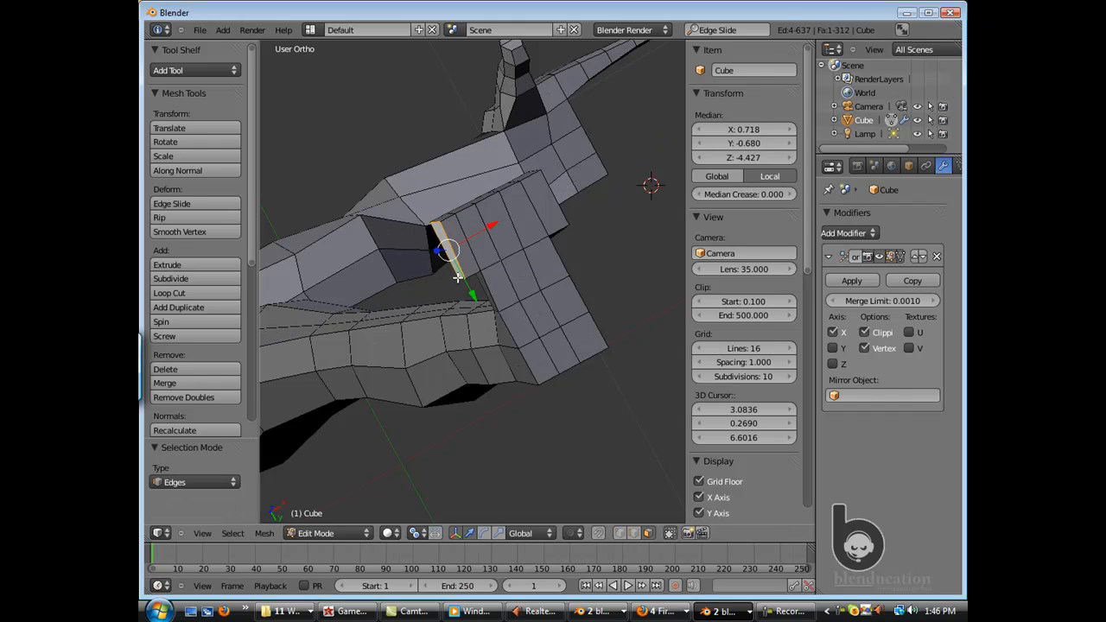
pyautogui.moveTo(461, 274); pyautogui.dragTo(415, 314, button='middle')
pyautogui.press('g')
pyautogui.click(434, 289)
pyautogui.press('g')
pyautogui.click(583, 256)
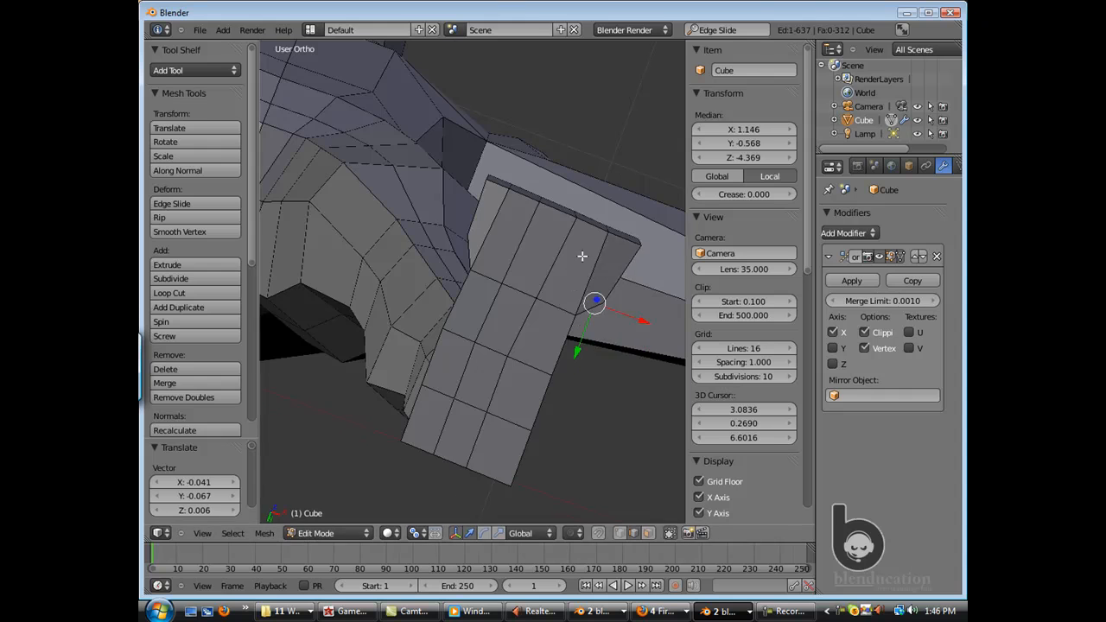
# Move the foot's outer side edge about -0.006 in Y and -0.030 in Z, and lower the heel's bottom edge about 0.017.
pyautogui.moveTo(582, 257); pyautogui.dragTo(447, 341, button='middle')
pyautogui.press('KP_3')
pyautogui.press('g')
pyautogui.click(446, 327)
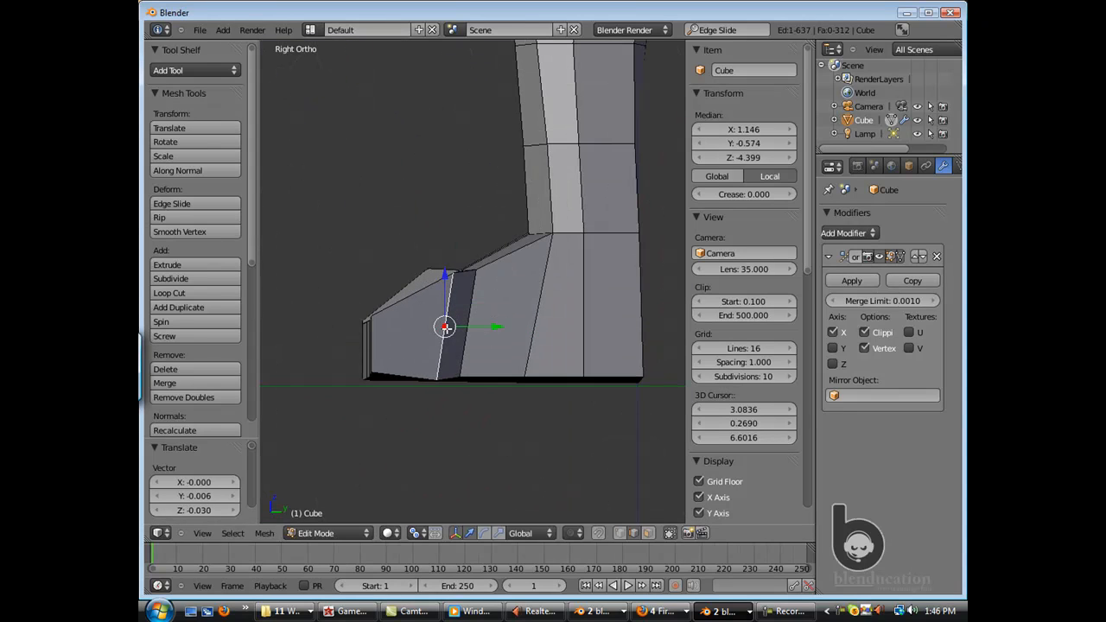
pyautogui.moveTo(491, 345); pyautogui.dragTo(491, 351)
pyautogui.rightClick(598, 373)
pyautogui.moveTo(612, 340); pyautogui.dragTo(612, 346)
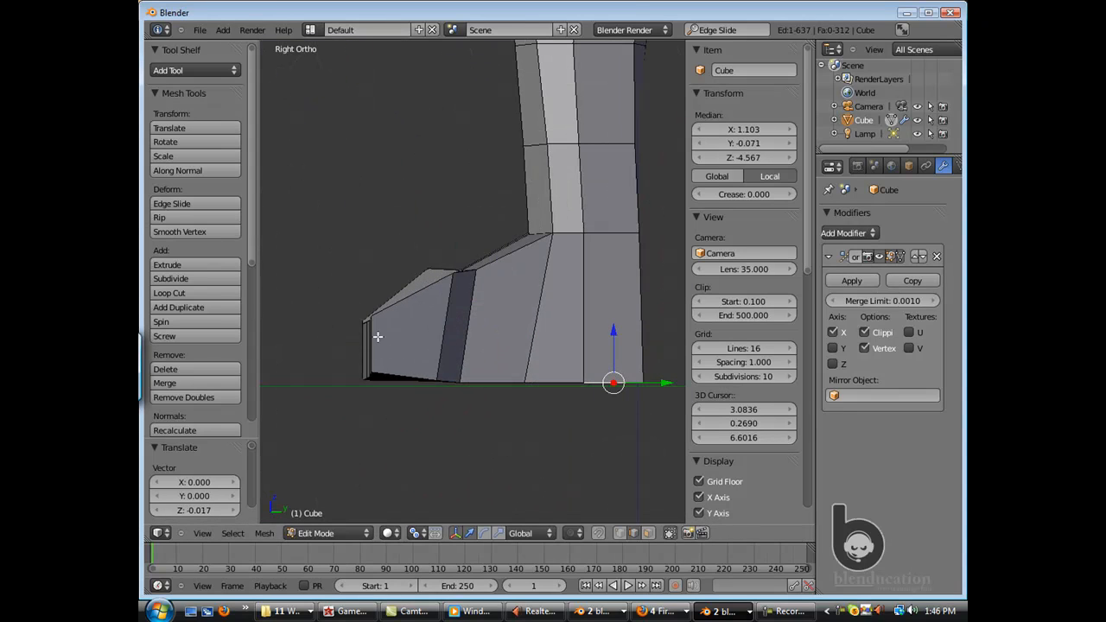
# Switch to vertex selection and lower the raised top vertex on the inner side of the foot's front.
pyautogui.click(325, 330)
pyautogui.moveTo(325, 331); pyautogui.dragTo(497, 326, button='middle')
pyautogui.rightClick(485, 335)
pyautogui.moveTo(471, 286); pyautogui.dragTo(471, 286)
pyautogui.press('KP_3')
pyautogui.scroll(3, 429, 304)
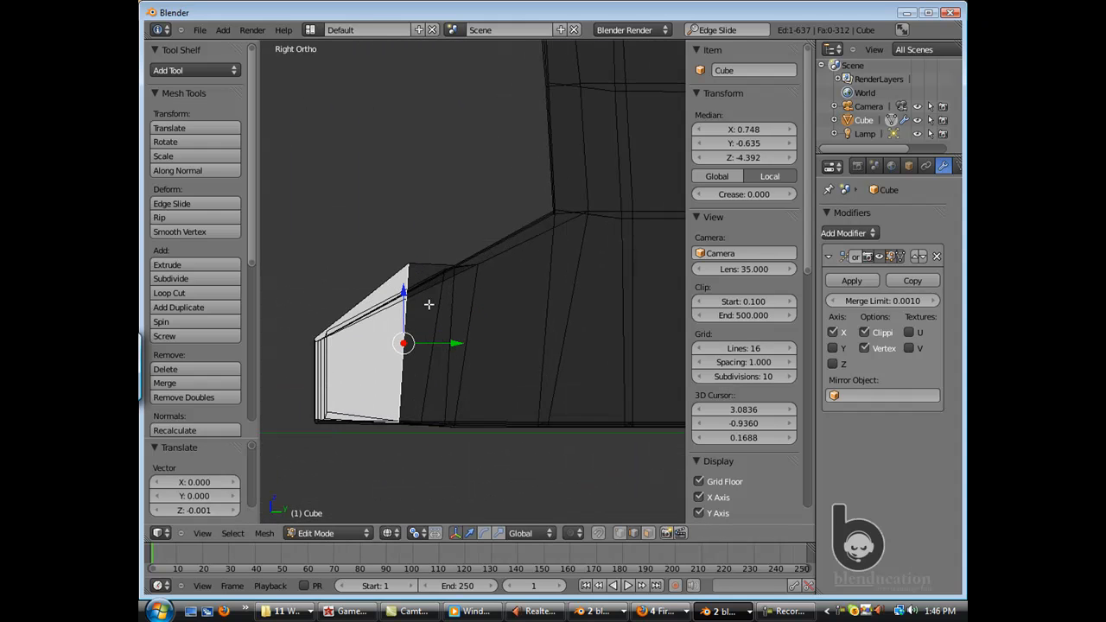
pyautogui.click(408, 249)
pyautogui.rightClick(409, 263)
pyautogui.moveTo(409, 218); pyautogui.dragTo(409, 241)
pyautogui.press('z')
# Lower two more vertices along the top of the foot's front in Z.
pyautogui.moveTo(411, 245); pyautogui.dragTo(528, 273, button='middle')
pyautogui.rightClick(536, 278)
pyautogui.moveTo(536, 248); pyautogui.dragTo(536, 271)
pyautogui.moveTo(467, 273); pyautogui.dragTo(553, 290, button='middle')
pyautogui.rightClick(486, 285)
pyautogui.moveTo(487, 244); pyautogui.dragTo(487, 271)
# Add a horizontal loop cut around the lower part of the foot.
pyautogui.moveTo(487, 274); pyautogui.dragTo(475, 323, button='middle')
pyautogui.hotkey('ctrl', 'r')
pyautogui.click(544, 342)
pyautogui.click(544, 342)
# Shift two vertices on the inner half of the foot's front along X, the lower one about 0.018.
pyautogui.rightClick(445, 318)
pyautogui.moveTo(459, 324); pyautogui.dragTo(490, 326)
pyautogui.rightClick(465, 367)
pyautogui.moveTo(490, 370); pyautogui.dragTo(496, 370)
# Select vertices across the foot's front and lower the three outer corner vertices about 0.008 in Z.
pyautogui.rightClick(491, 344)
pyautogui.rightClick(493, 321)
pyautogui.keyDown('shift'); pyautogui.rightClick(491, 344); pyautogui.keyUp('shift')
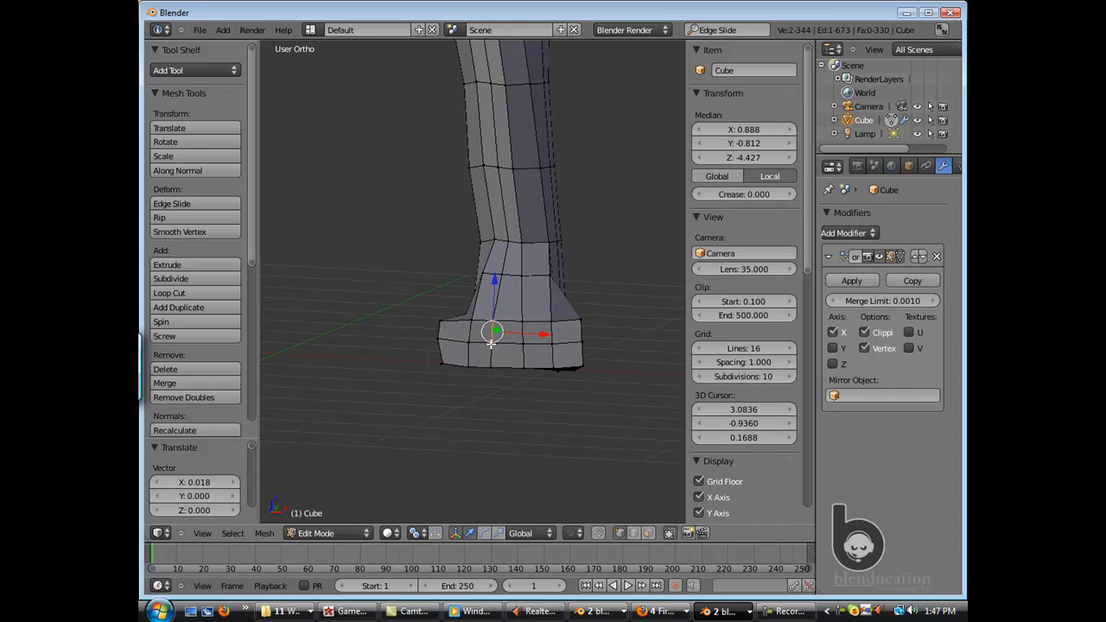
pyautogui.rightClick(548, 323)
pyautogui.keyDown('shift'); pyautogui.rightClick(549, 363); pyautogui.keyUp('shift')
pyautogui.moveTo(553, 363); pyautogui.dragTo(577, 350, button='middle')
pyautogui.rightClick(572, 354)
pyautogui.rightClick(587, 323)
pyautogui.moveTo(449, 366); pyautogui.dragTo(484, 342, button='middle')
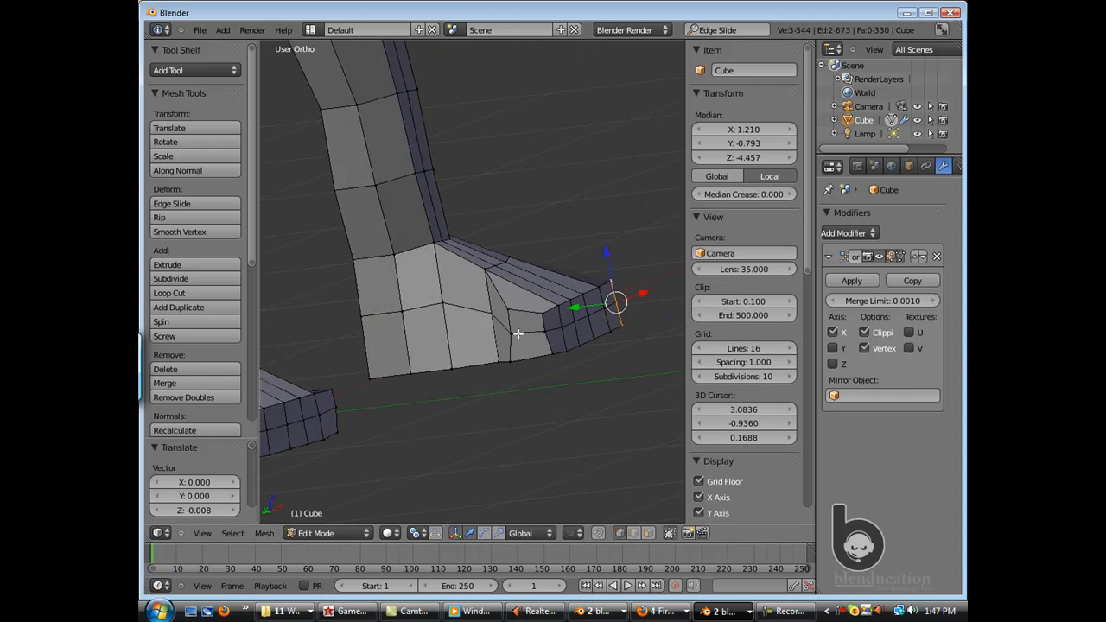
# Move the middle vertex on the inner side of the foot about 0.013 along Y.
pyautogui.moveTo(518, 328); pyautogui.dragTo(486, 337)
pyautogui.click(486, 337)
pyautogui.scroll(-5, 489, 332)
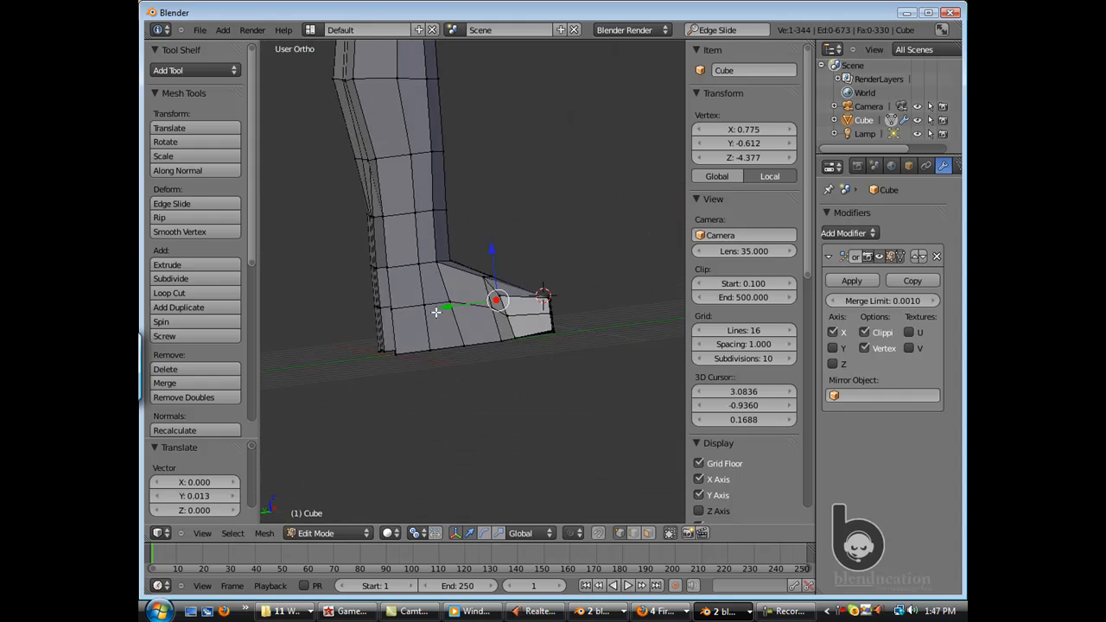
# Lower two middle-row vertices on the foot's front about 0.024 and 0.013 in Z, and shift the inner front about 0.015 in X.
pyautogui.moveTo(494, 328); pyautogui.dragTo(594, 302, button='middle')
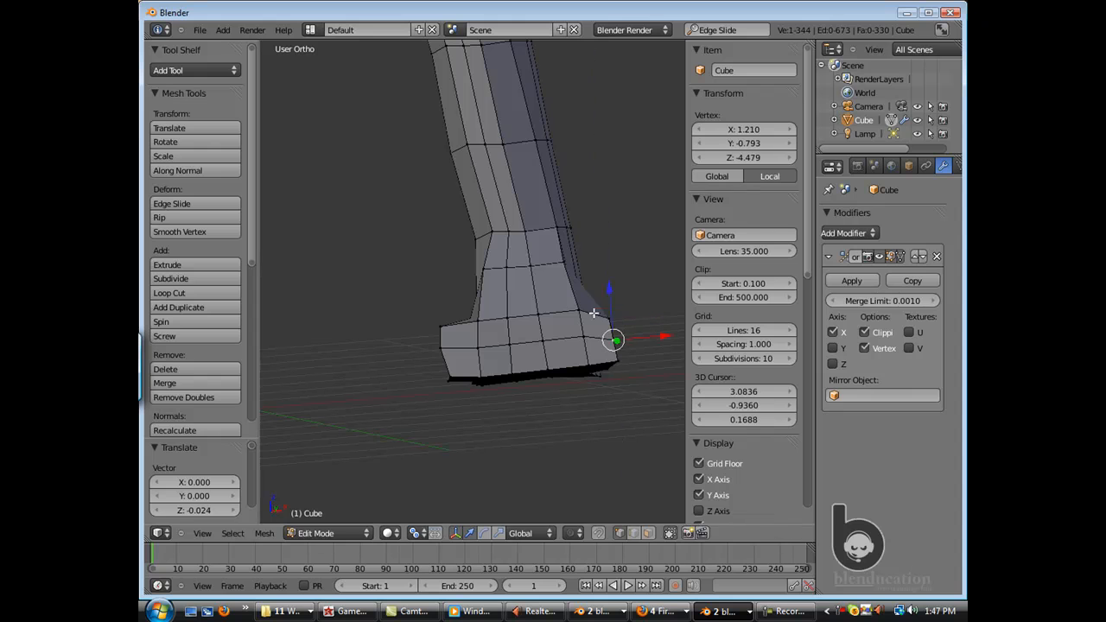
pyautogui.press('g')
pyautogui.press('z')
pyautogui.click(547, 322)
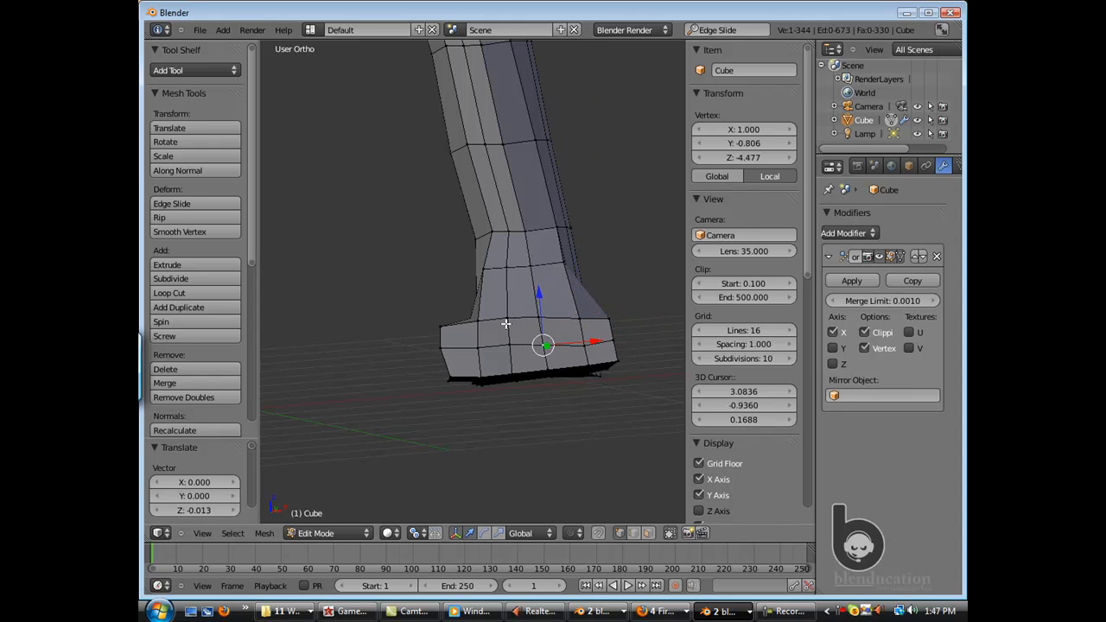
pyautogui.press('g')
pyautogui.press('x')
pyautogui.click(441, 313)
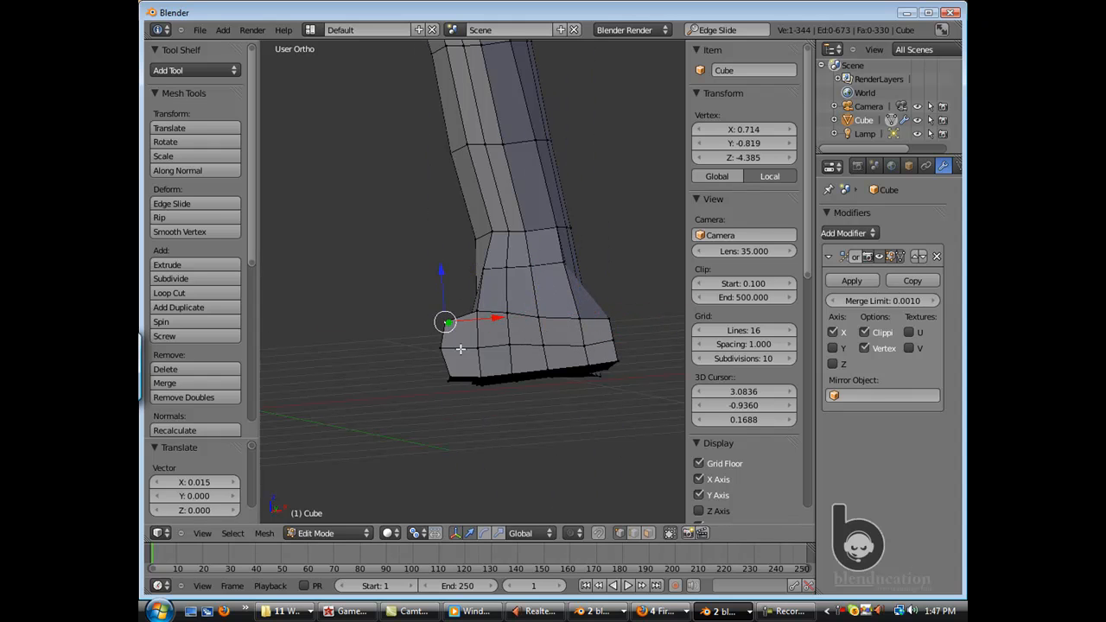
# Reposition the inner top corner vertex of the foot's front and a neighbouring vertex on its inner side.
pyautogui.moveTo(537, 309)
pyautogui.mouseDown(button='middle')
pyautogui.moveTo(449, 324)
pyautogui.moveTo(518, 360)
pyautogui.moveTo(435, 343)
pyautogui.moveTo(439, 298)
pyautogui.moveTo(397, 278)
pyautogui.moveTo(518, 303)
pyautogui.mouseUp(button='middle')
pyautogui.press('g')
pyautogui.click(445, 294)
pyautogui.rightClick(473, 348)
pyautogui.press('g')
pyautogui.click(480, 348)
# Move the vertex midway along the foot's inner side about 0.069 along Y.
pyautogui.moveTo(496, 300); pyautogui.dragTo(495, 302)
pyautogui.moveTo(495, 306); pyautogui.dragTo(458, 304, button='middle')
pyautogui.rightClick(470, 304)
pyautogui.moveTo(450, 303); pyautogui.dragTo(439, 302)
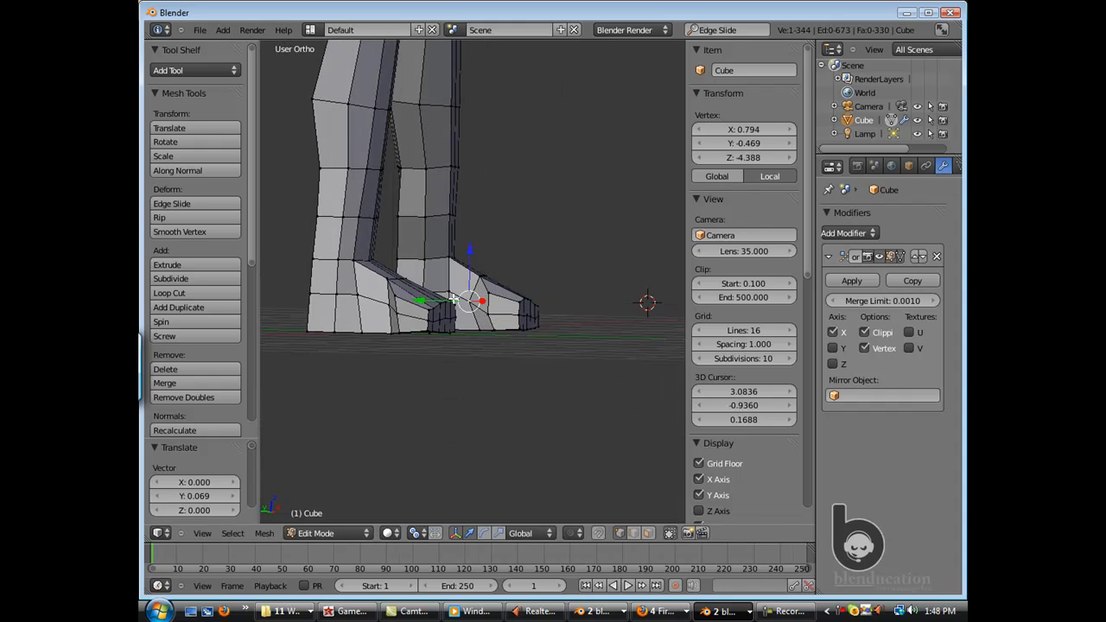
# Shift two further vertices on the side of the foot along Y to even out the edge spacing.
pyautogui.scroll(-2, 441, 304)
pyautogui.moveTo(467, 304); pyautogui.dragTo(436, 324, button='middle')
pyautogui.rightClick(476, 317)
pyautogui.moveTo(445, 313); pyautogui.dragTo(440, 314)
pyautogui.moveTo(453, 314); pyautogui.dragTo(435, 318, button='middle')
pyautogui.rightClick(445, 313)
pyautogui.moveTo(425, 314); pyautogui.dragTo(419, 313)
pyautogui.moveTo(433, 312); pyautogui.dragTo(406, 311, button='middle')
# Adjust the vertices around the heel, moving the rear outer one about 0.029 in X and 0.013 in Y.
pyautogui.rightClick(452, 286)
pyautogui.moveTo(494, 280); pyautogui.dragTo(484, 281)
pyautogui.rightClick(448, 289)
pyautogui.moveTo(484, 285); pyautogui.dragTo(436, 274, button='middle')
pyautogui.moveTo(508, 286); pyautogui.dragTo(513, 321)
pyautogui.scroll(1, 452, 300)
pyautogui.rightClick(465, 324)
pyautogui.moveTo(501, 316); pyautogui.dragTo(422, 304, button='middle')
pyautogui.rightClick(529, 290)
pyautogui.moveTo(573, 289); pyautogui.dragTo(547, 290)
pyautogui.moveTo(555, 292); pyautogui.dragTo(500, 296, button='middle')
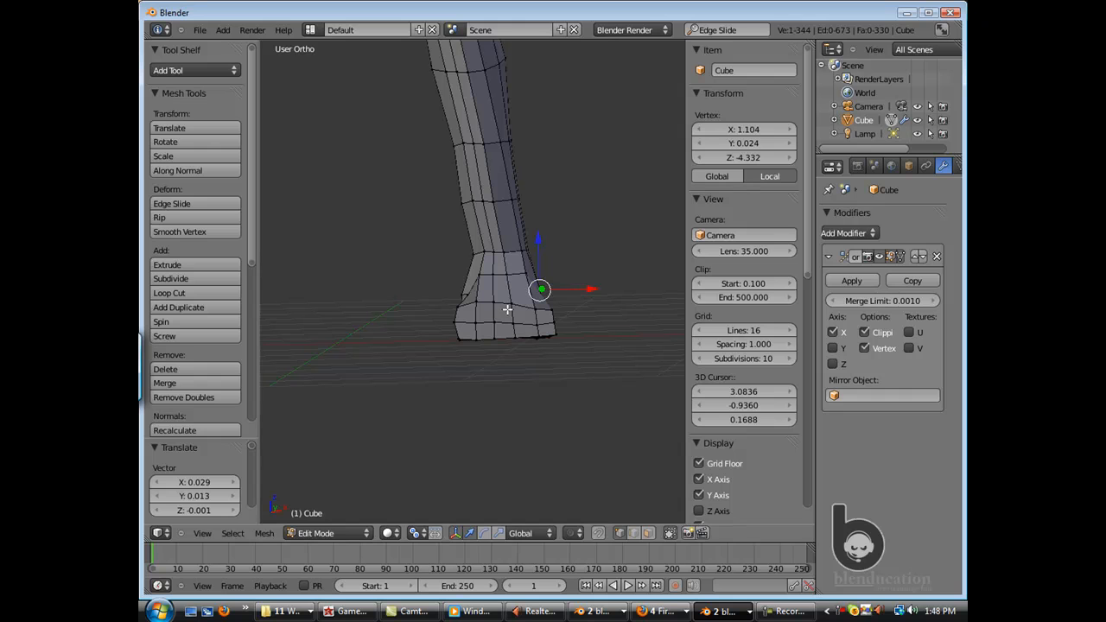
# Extrude the two innermost front faces of the foot about -0.135 along Y to start the big toe.
pyautogui.click(492, 350)
pyautogui.moveTo(493, 350); pyautogui.dragTo(469, 331, button='middle')
pyautogui.press('e')
pyautogui.press('g')
pyautogui.press('y')
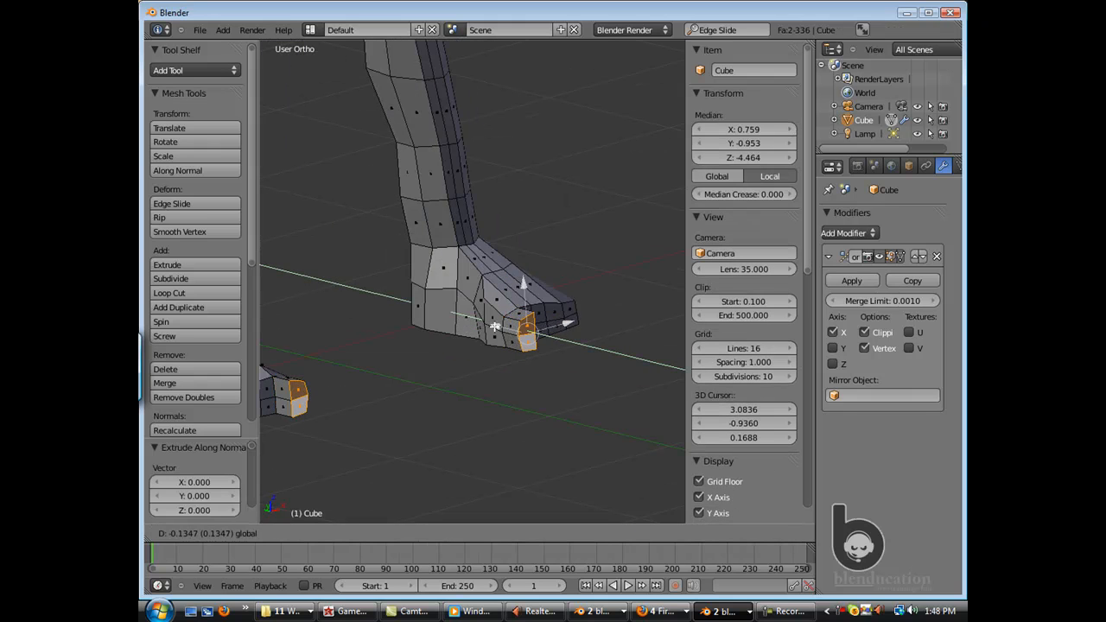
pyautogui.click(495, 325)
# Switch to edge selection in front view, then rotate and scale the bottom edge of the big toe's end.
pyautogui.press('KP_1')
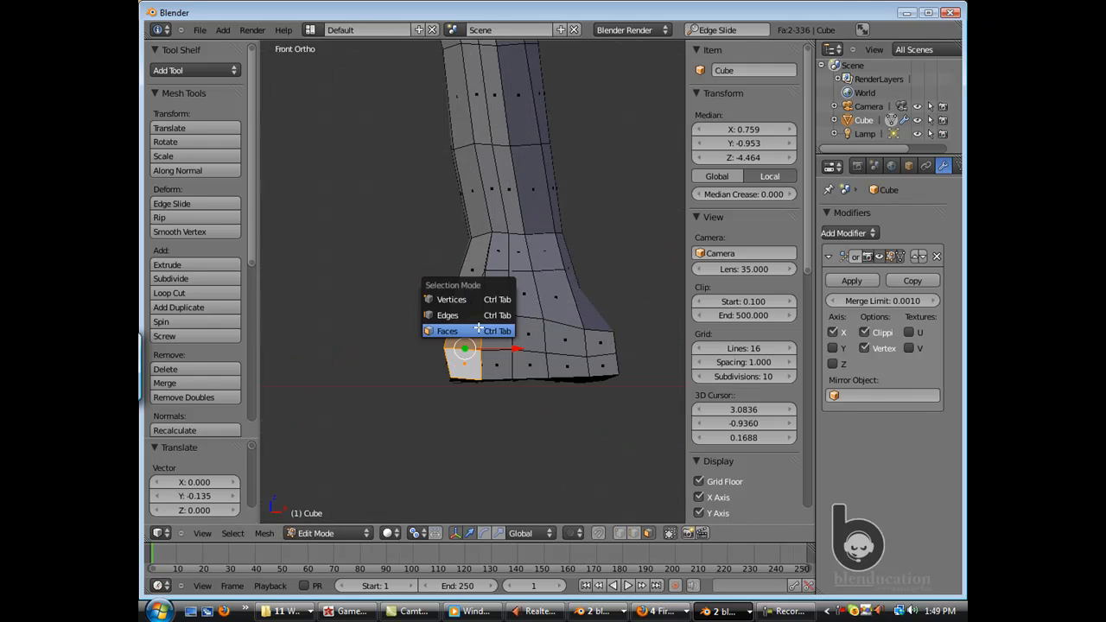
pyautogui.click(477, 316)
pyautogui.rightClick(466, 377)
pyautogui.press('g')
pyautogui.click(424, 380)
pyautogui.hotkey('ctrl', 'z')
pyautogui.press('r')
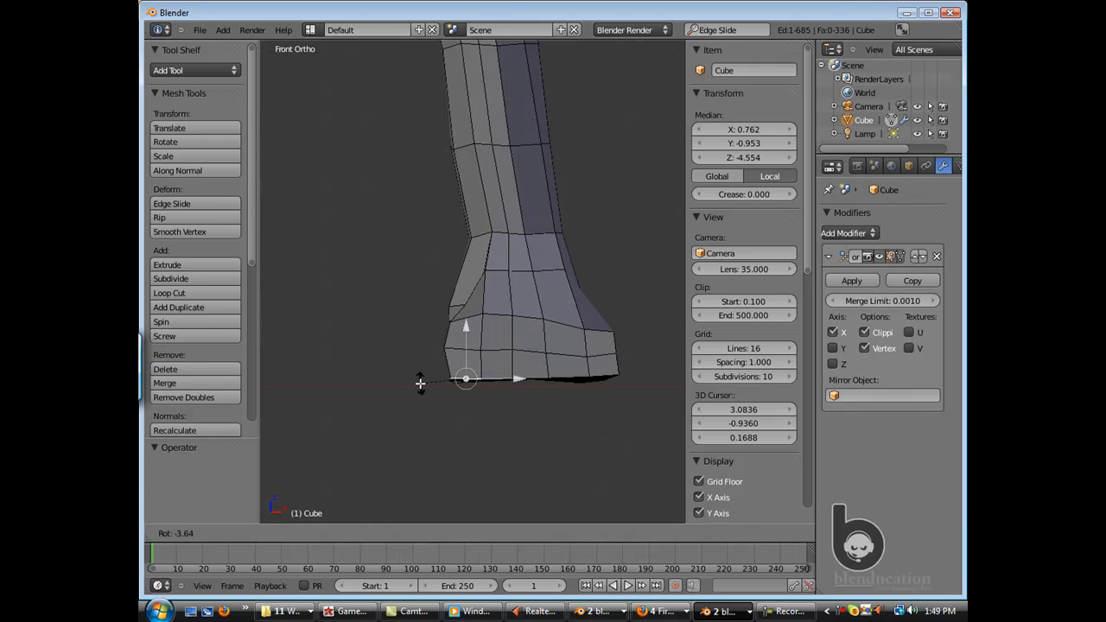
pyautogui.click(420, 383)
pyautogui.press('s')
pyautogui.click(429, 378)
pyautogui.press('s')
pyautogui.click(411, 388)
# Rotate the top edge of the big toe's end and lower it about 0.019 in Z.
pyautogui.press('r')
pyautogui.click(383, 337)
pyautogui.press('r')
pyautogui.click(373, 336)
pyautogui.press('g')
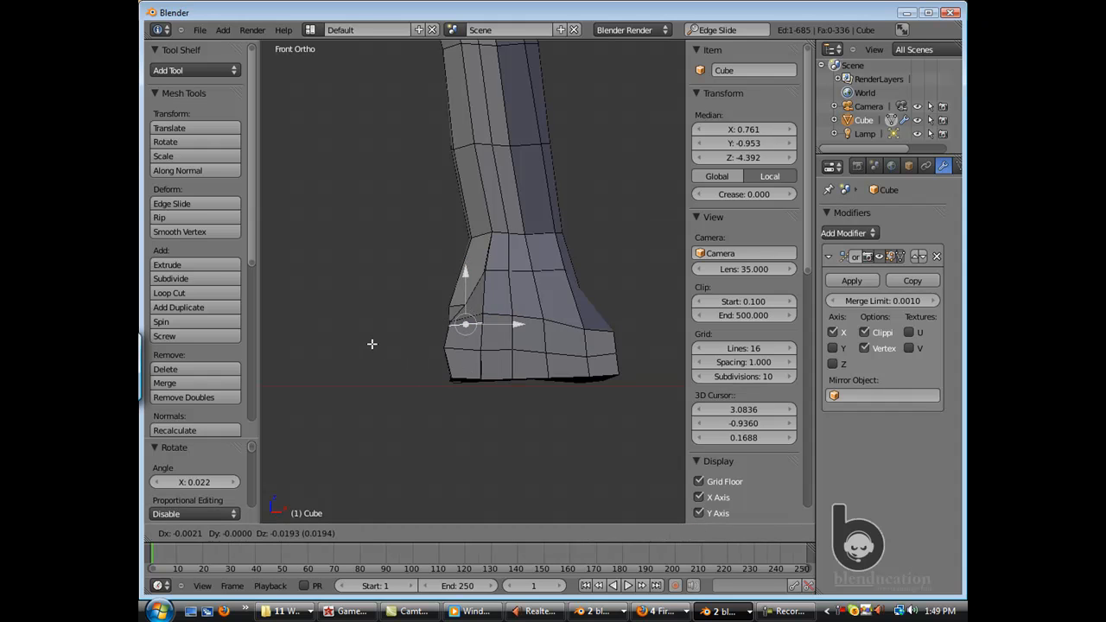
pyautogui.click(371, 344)
# Return to face selection with the big toe's two end faces selected and view the foot from the right side.
pyautogui.hotkey('ctrl', 'Tab')
pyautogui.click(373, 360)
pyautogui.moveTo(488, 301); pyautogui.dragTo(595, 308, button='middle')
pyautogui.scroll(-4, 595, 309)
pyautogui.press('KP_1')
pyautogui.press('KP_3')
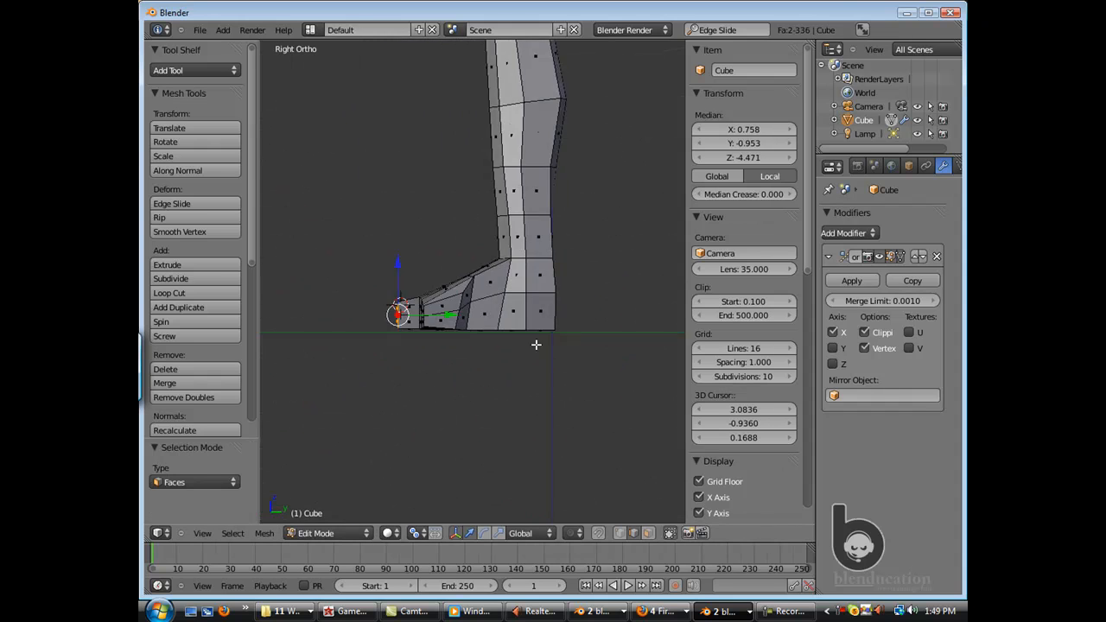
# Try to extrude the big toe's two end faces about -0.052 along Y.
pyautogui.scroll(4, 536, 345)
pyautogui.press('e')
pyautogui.click(355, 349)
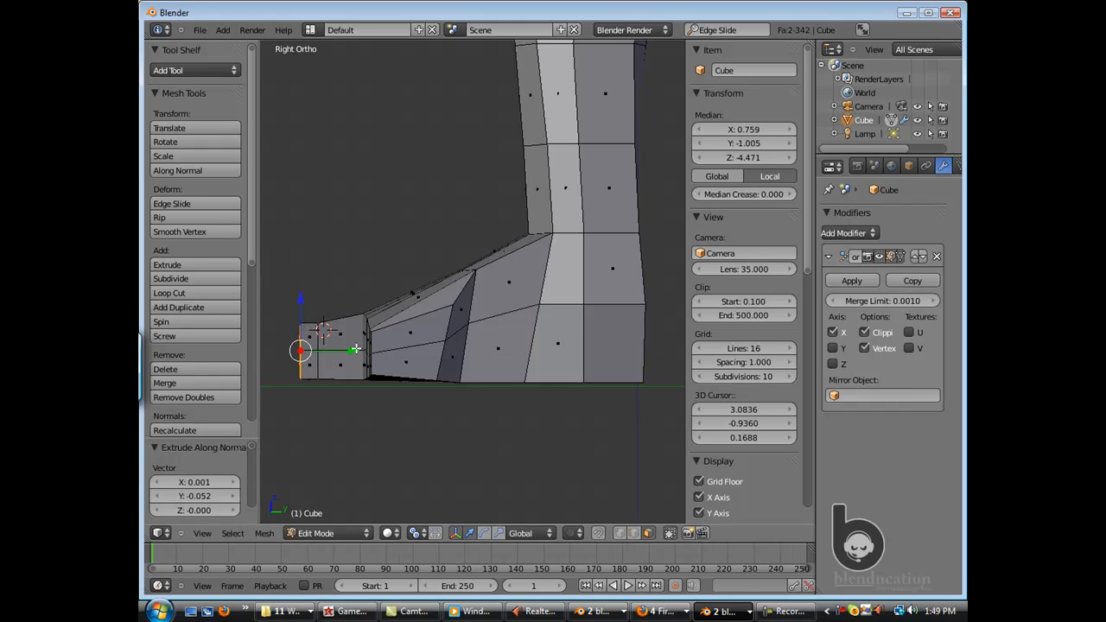
# Move the big toe's two end faces back toward the foot along Y and raise them in Z.
pyautogui.moveTo(342, 353); pyautogui.dragTo(371, 352)
pyautogui.moveTo(343, 311); pyautogui.dragTo(343, 299)
pyautogui.moveTo(348, 341); pyautogui.dragTo(350, 340)
# Extrude the big toe's end faces about -0.060 and again -0.082 in Y, scaling the tip to about 0.66.
pyautogui.press('e')
pyautogui.press('z')
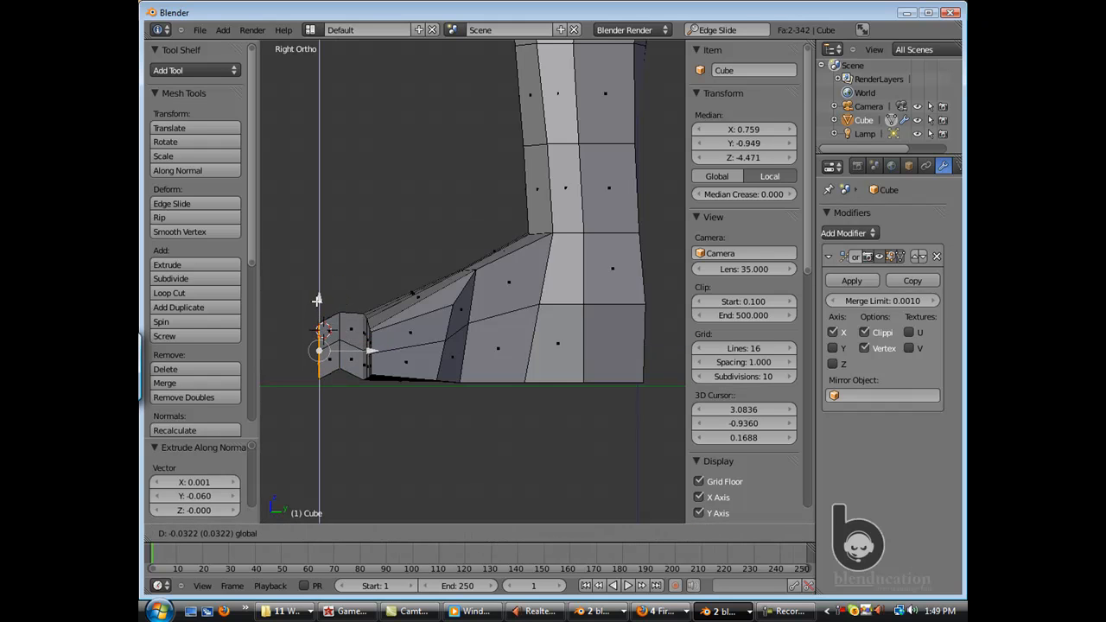
pyautogui.click(286, 324)
pyautogui.press('s')
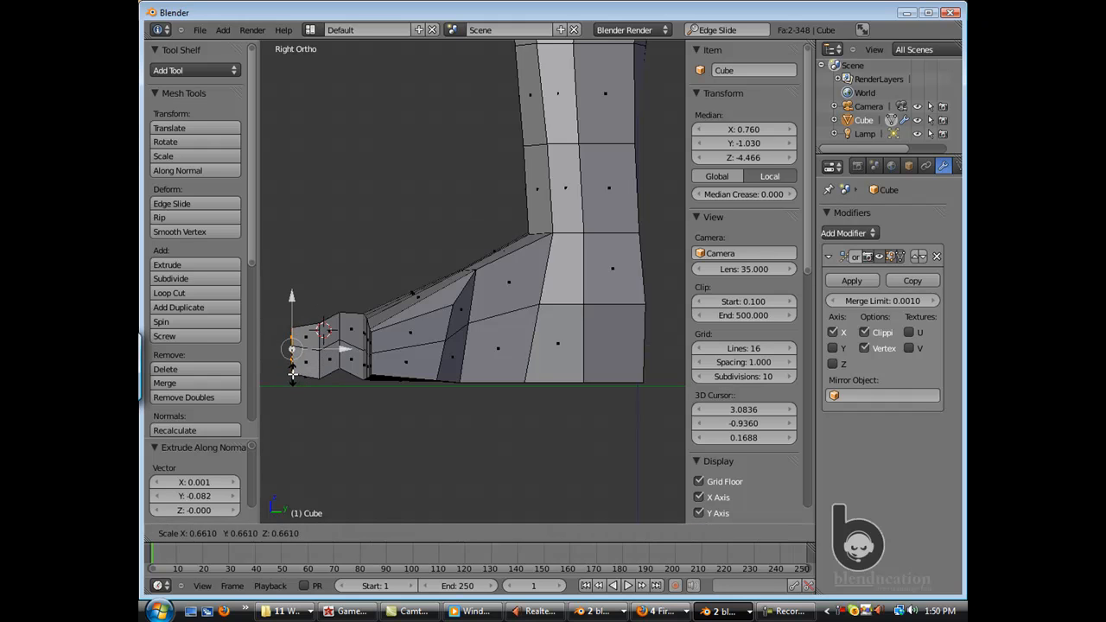
pyautogui.click(292, 373)
# Switch to edge selection, then move one edge on the foot along Z and another along X.
pyautogui.hotkey('ctrl', 'Tab')
pyautogui.click(308, 309)
pyautogui.moveTo(309, 309); pyautogui.dragTo(464, 295, button='middle')
pyautogui.rightClick(403, 350)
pyautogui.press('g')
pyautogui.press('z')
pyautogui.click(406, 357)
pyautogui.rightClick(458, 346)
pyautogui.press('g')
pyautogui.press('x')
pyautogui.click(471, 345)
# Shift an edge on the upper foot along X and lower the instep edge near the ankle about 0.040 in Z.
pyautogui.rightClick(484, 267)
pyautogui.press('g')
pyautogui.press('x')
pyautogui.click(493, 266)
pyautogui.rightClick(534, 237)
pyautogui.press('g')
pyautogui.press('z')
pyautogui.click(535, 230)
pyautogui.scroll(4, 575, 288)
pyautogui.press('KP_1')
pyautogui.scroll(-12, 570, 300)
pyautogui.scroll(2, 462, 329)
pyautogui.scroll(3, 464, 295)
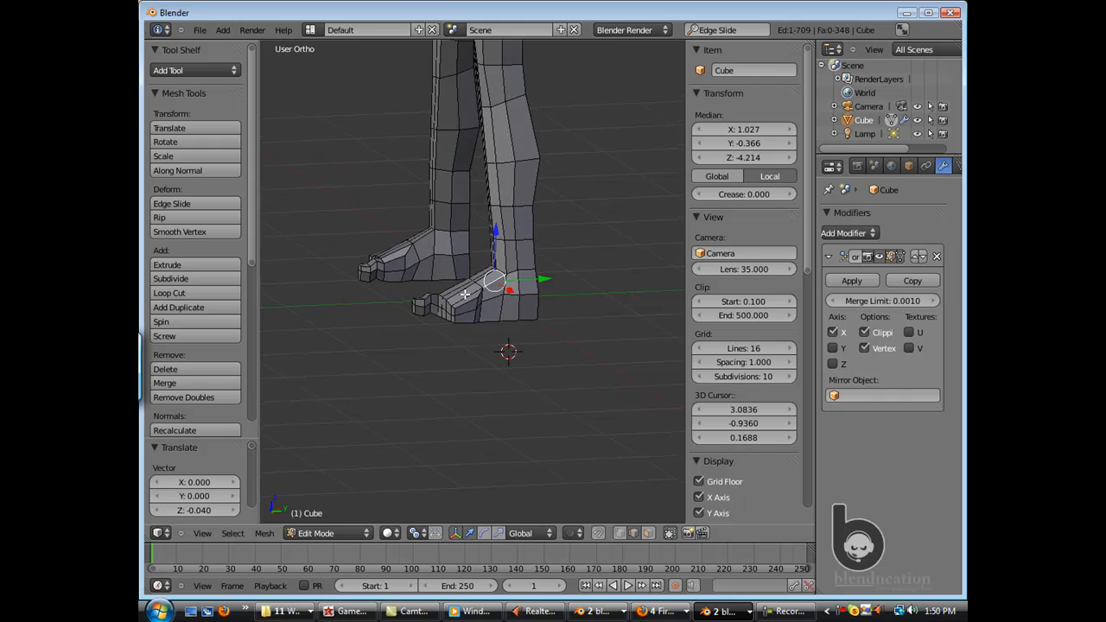
# Extrude the two front faces beside the big toe about 0.067 to start the second toe, and adjust their height.
pyautogui.click(407, 332)
pyautogui.moveTo(407, 333); pyautogui.dragTo(432, 316, button='middle')
pyautogui.press('KP_3')
pyautogui.scroll(2, 433, 315)
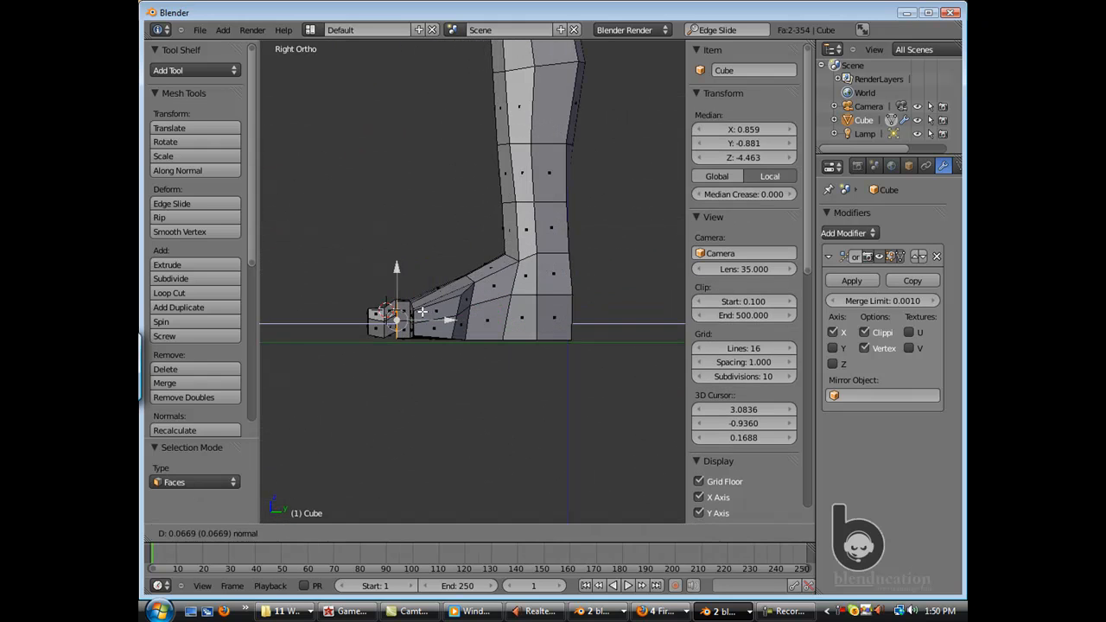
pyautogui.moveTo(410, 270); pyautogui.dragTo(410, 265)
# Lower a top edge of the second toe's end about 0.023 in Z and move its inner edges about -0.011 in X.
pyautogui.moveTo(409, 264); pyautogui.dragTo(471, 327, button='middle')
pyautogui.moveTo(463, 316); pyautogui.dragTo(464, 325)
pyautogui.moveTo(464, 325); pyautogui.dragTo(490, 341, button='middle')
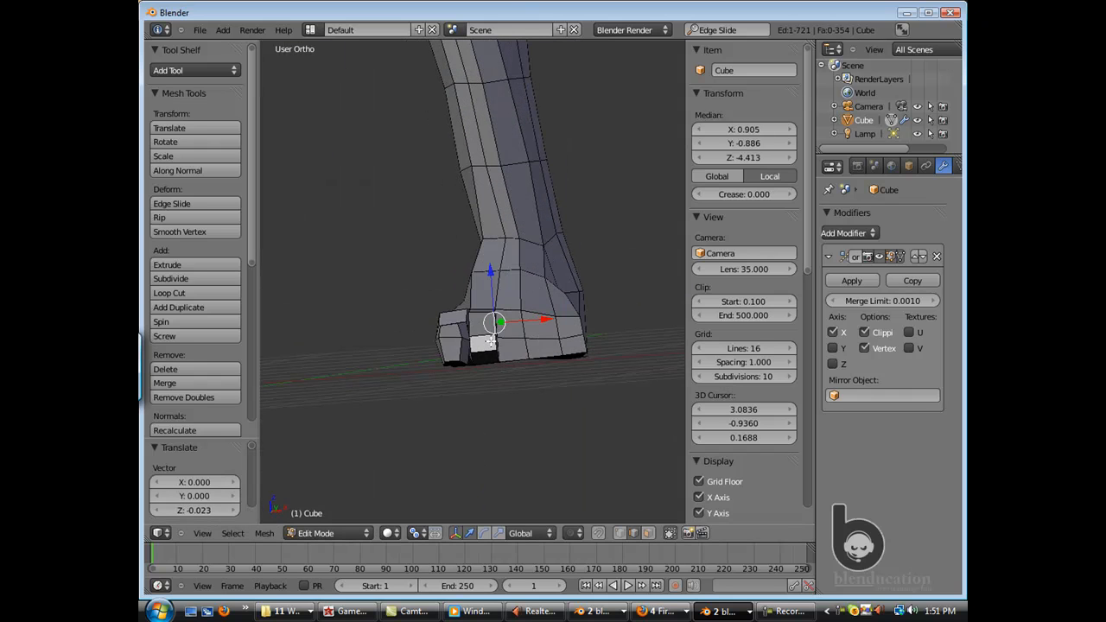
pyautogui.moveTo(515, 339); pyautogui.dragTo(476, 339)
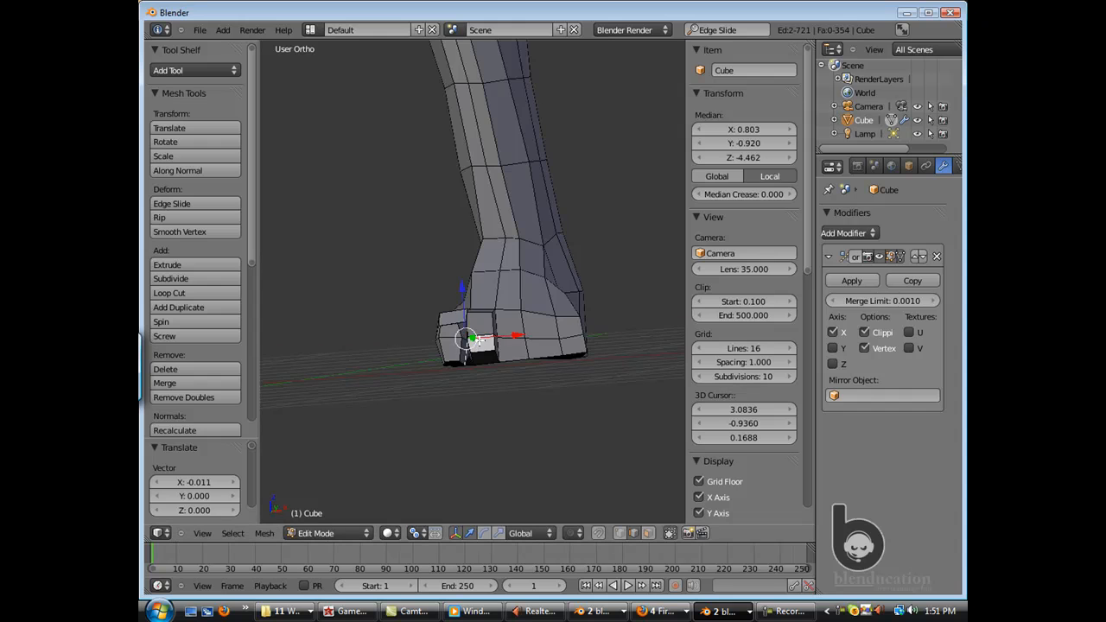
# Select the inner edges of the second toe's end, reaching them in wireframe, and adjust their position along X.
pyautogui.scroll(5, 453, 335)
pyautogui.press('z')
pyautogui.rightClick(419, 418)
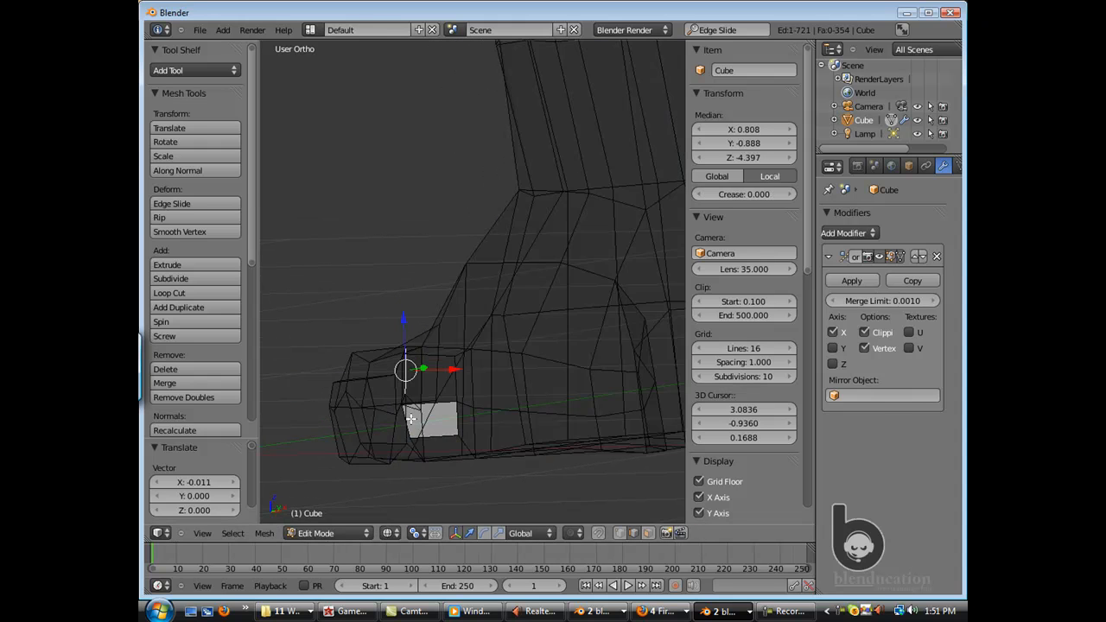
pyautogui.keyDown('shift'); pyautogui.moveTo(420, 418); pyautogui.dragTo(334, 398, button='middle'); pyautogui.keyUp('shift')
pyautogui.scroll(-4, 384, 371)
pyautogui.press('KP_1')
pyautogui.press('z')
pyautogui.moveTo(529, 340); pyautogui.dragTo(503, 343)
pyautogui.moveTo(503, 343); pyautogui.dragTo(424, 346, button='middle')
pyautogui.keyDown('shift'); pyautogui.rightClick(418, 370); pyautogui.keyUp('shift')
pyautogui.moveTo(433, 357); pyautogui.dragTo(440, 360)
# Select the vertical edges on the other side of the second toe's end and nudge them outward along X.
pyautogui.moveTo(441, 359); pyautogui.dragTo(382, 347, button='middle')
pyautogui.rightClick(380, 337)
pyautogui.keyDown('shift'); pyautogui.rightClick(373, 367); pyautogui.keyUp('shift')
pyautogui.moveTo(404, 355); pyautogui.dragTo(408, 358)
# Switch to face selection and move the second toe's two end faces 0.025 in Y.
pyautogui.hotkey('ctrl', 'Tab')
pyautogui.click(393, 381)
pyautogui.rightClick(402, 373)
pyautogui.press('KP_3')
pyautogui.scroll(2, 447, 308)
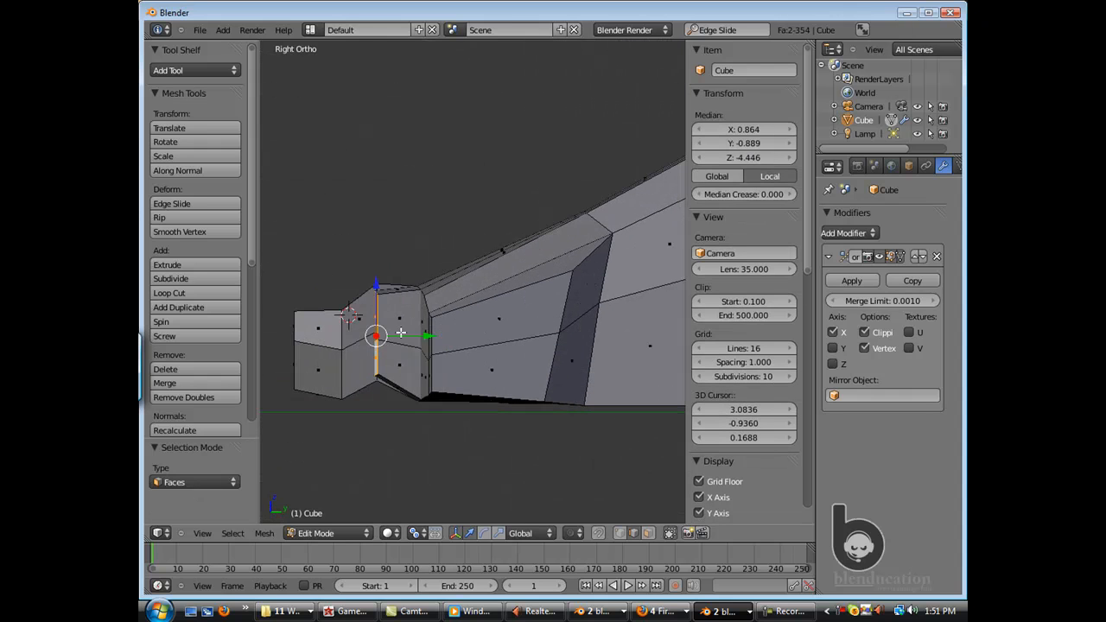
pyautogui.moveTo(411, 335); pyautogui.dragTo(427, 335)
# Extrude the second toe's end faces forward about 0.056 and adjust the new end's height along Z.
pyautogui.press('e')
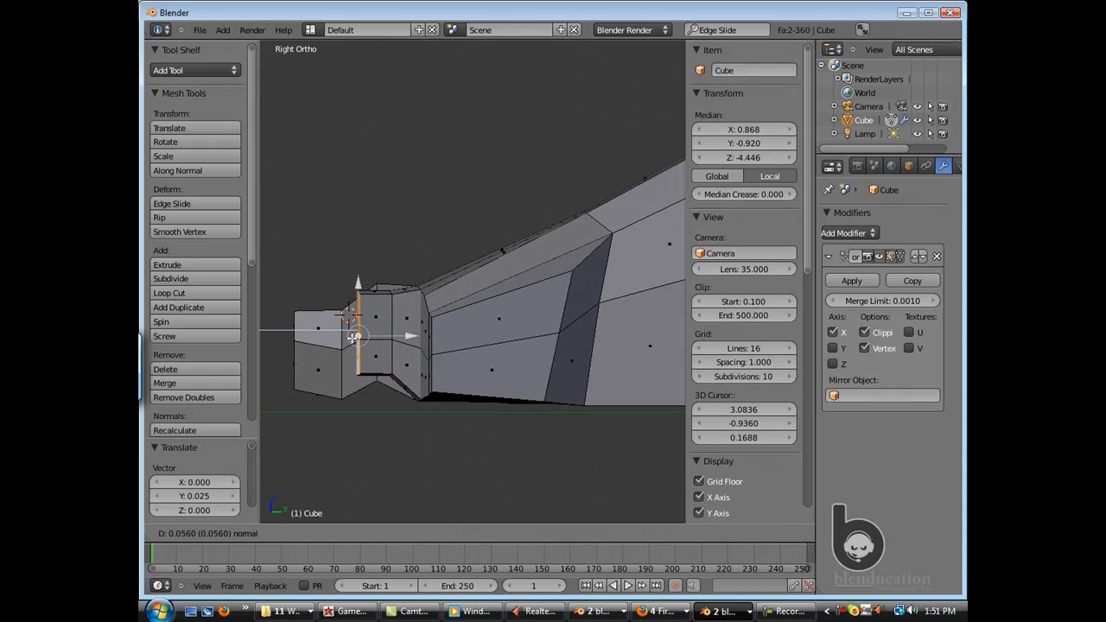
pyautogui.click(354, 333)
pyautogui.press('g')
pyautogui.press('z')
pyautogui.click(352, 316)
# Extrude the second toe farther forward in additional segments, lowering and extending its end between extrusions.
pyautogui.press('e')
pyautogui.click(319, 305)
pyautogui.moveTo(323, 290); pyautogui.dragTo(323, 303)
pyautogui.moveTo(376, 356); pyautogui.dragTo(312, 358)
pyautogui.press('e')
pyautogui.click(326, 357)
# Adjust the heights of the second toe tip's upper and lower faces and rotate the tip about 0.177.
pyautogui.rightClick(310, 314)
pyautogui.moveTo(312, 293); pyautogui.dragTo(312, 306)
pyautogui.rightClick(311, 395)
pyautogui.moveTo(310, 360); pyautogui.dragTo(310, 356)
pyautogui.moveTo(327, 367); pyautogui.dragTo(329, 337, button='middle')
pyautogui.rightClick(359, 371)
pyautogui.press('r')
pyautogui.click(344, 351)
# Switch to edge selection and reposition the lower and upper front edges of the second toe's tip.
pyautogui.rightClick(315, 370)
pyautogui.hotkey('ctrl', 'Tab')
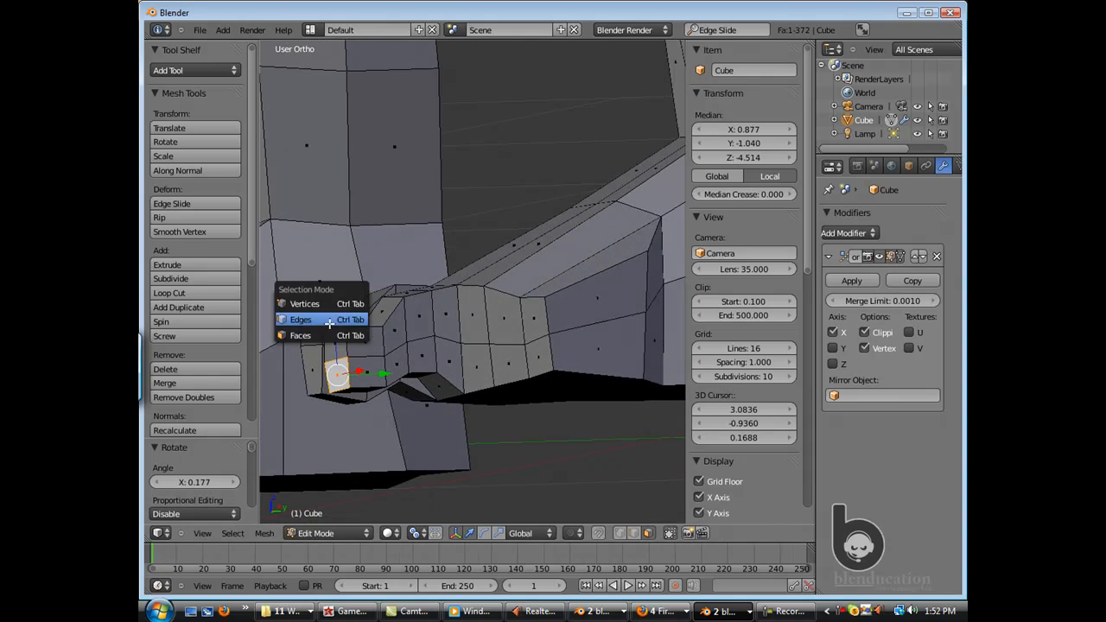
pyautogui.click(330, 323)
pyautogui.rightClick(339, 390)
pyautogui.scroll(-2, 319, 395)
pyautogui.moveTo(342, 388); pyautogui.dragTo(318, 399, button='middle')
pyautogui.press('KP_3')
pyautogui.press('KP_Decimal')
pyautogui.press('g')
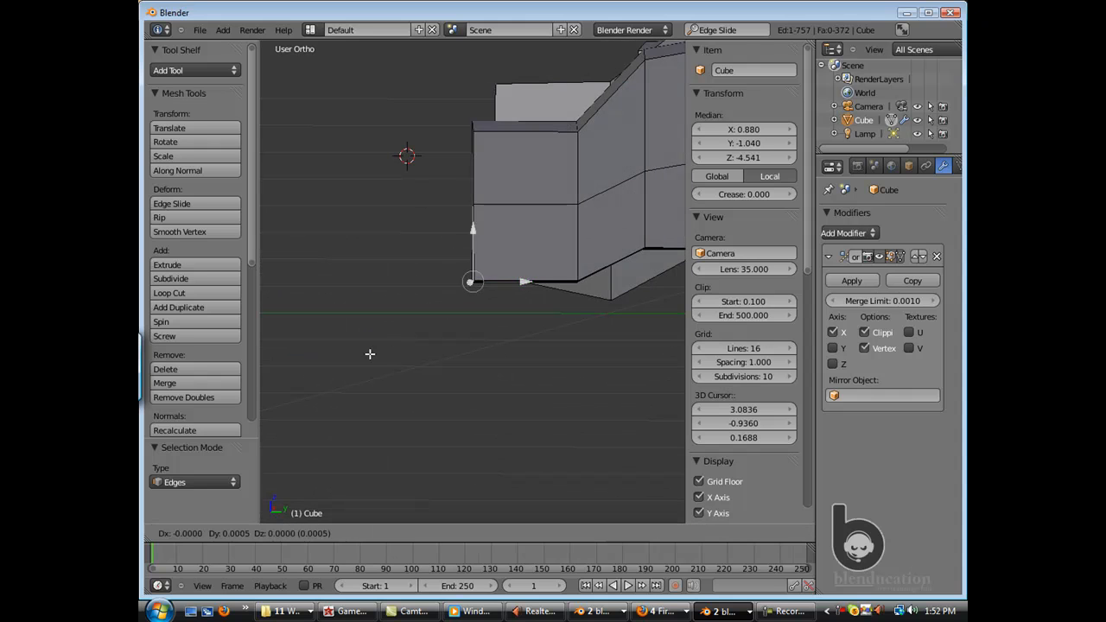
pyautogui.click(384, 345)
pyautogui.press('g')
pyautogui.click(499, 128)
# Select the middle edge on the second toe's tip and shift it slightly.
pyautogui.rightClick(465, 207)
pyautogui.moveTo(464, 208); pyautogui.dragTo(492, 197, button='middle')
pyautogui.rightClick(494, 206)
pyautogui.moveTo(522, 208); pyautogui.dragTo(516, 209)
# Reshape the second toe's tip by lowering and pulling in its top edges and moving a lower edge.
pyautogui.rightClick(494, 129)
pyautogui.moveTo(494, 130); pyautogui.dragTo(471, 126, button='middle')
pyautogui.press('g')
pyautogui.click(485, 104)
pyautogui.rightClick(469, 129)
pyautogui.moveTo(509, 138); pyautogui.dragTo(490, 136)
pyautogui.moveTo(456, 78); pyautogui.dragTo(457, 104)
pyautogui.rightClick(447, 247)
pyautogui.press('g')
pyautogui.click(434, 237)
# Adjust the edges near the base of the second toe, raising the underside edge 0.005 in Z.
pyautogui.scroll(-3, 434, 237)
pyautogui.moveTo(435, 236); pyautogui.dragTo(459, 285, button='middle')
pyautogui.scroll(-7, 486, 308)
pyautogui.scroll(7, 460, 286)
pyautogui.rightClick(516, 202)
pyautogui.moveTo(511, 190); pyautogui.dragTo(501, 191)
pyautogui.rightClick(506, 206)
pyautogui.moveTo(500, 197); pyautogui.dragTo(511, 249, button='middle')
pyautogui.rightClick(513, 257)
pyautogui.moveTo(505, 217); pyautogui.dragTo(504, 214)
# Examine the proportions of the whole body from the front and the shape of the new toes from above.
pyautogui.scroll(-4, 536, 252)
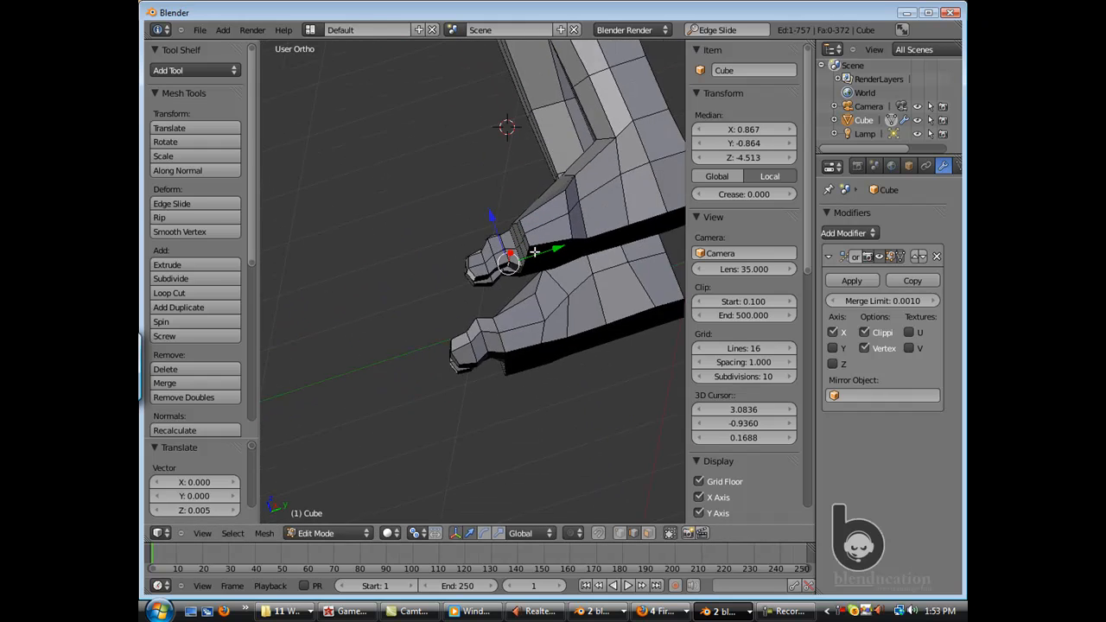
pyautogui.moveTo(536, 252); pyautogui.dragTo(528, 262, button='middle')
pyautogui.scroll(-4, 525, 265)
pyautogui.press('KP_1')
pyautogui.keyDown('shift'); pyautogui.moveTo(400, 191); pyautogui.dragTo(450, 155, button='middle'); pyautogui.keyUp('shift')
pyautogui.keyDown('shift'); pyautogui.moveTo(449, 130); pyautogui.dragTo(454, 286, button='middle'); pyautogui.keyUp('shift')
pyautogui.scroll(-2, 454, 286)
pyautogui.press('KP_1')
pyautogui.keyDown('shift'); pyautogui.moveTo(437, 220); pyautogui.dragTo(482, 272, button='middle'); pyautogui.keyUp('shift')
pyautogui.scroll(4, 480, 274)
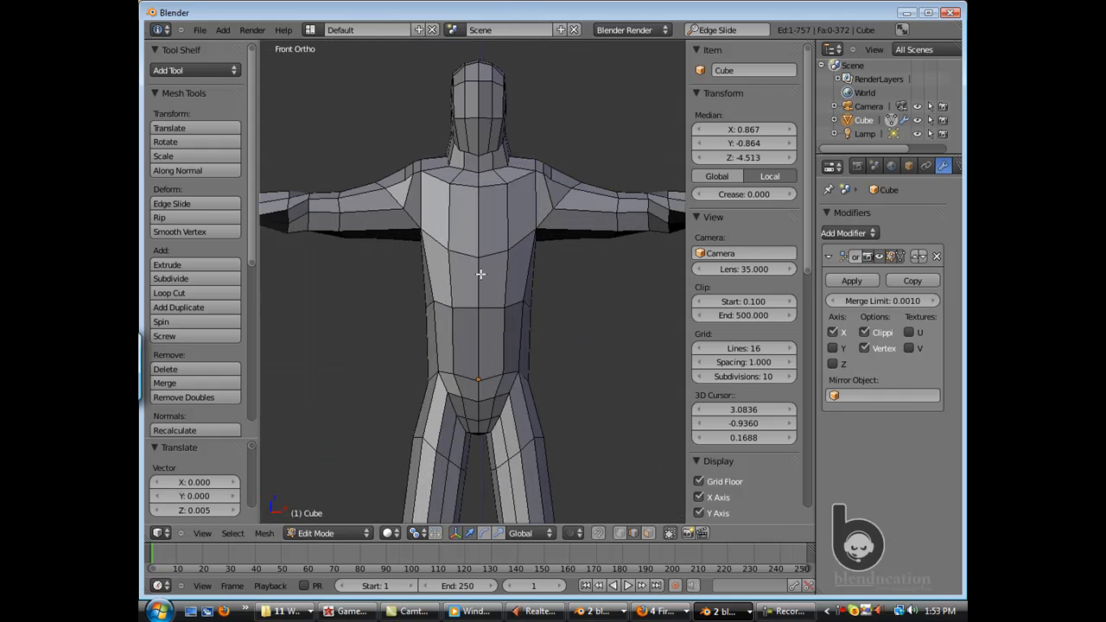
pyautogui.scroll(-4, 451, 359)
pyautogui.moveTo(452, 358); pyautogui.dragTo(467, 296, button='middle')
pyautogui.scroll(3, 449, 392)
pyautogui.scroll(5, 468, 297)
pyautogui.keyDown('shift'); pyautogui.moveTo(474, 236); pyautogui.dragTo(479, 271, button='middle'); pyautogui.keyUp('shift')
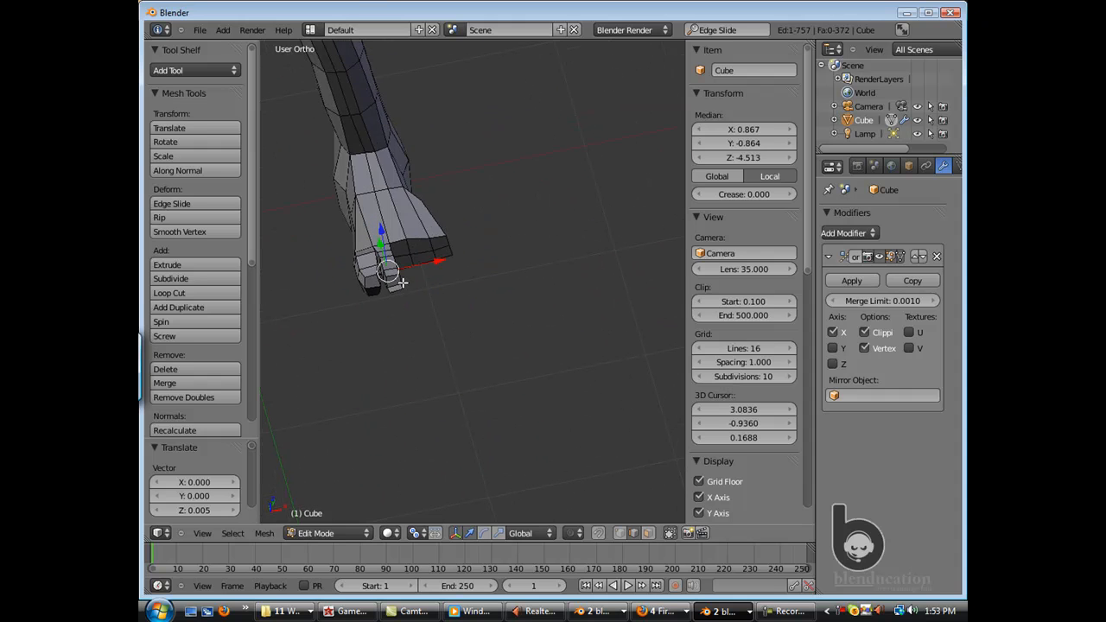
# Switch to vertex selection and move the outer side vertices of the second toe outward, the last by 0.004 in X.
pyautogui.press('KP_Decimal')
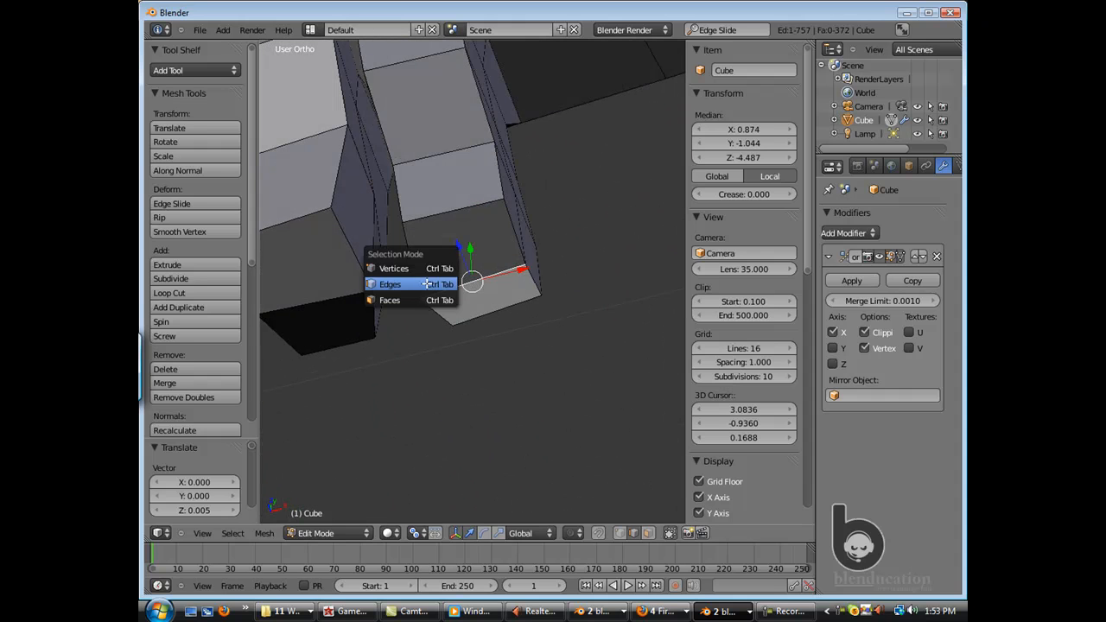
pyautogui.click(421, 270)
pyautogui.rightClick(530, 183)
pyautogui.moveTo(546, 180); pyautogui.dragTo(549, 180)
pyautogui.moveTo(538, 93); pyautogui.dragTo(518, 86, button='middle')
pyautogui.rightClick(507, 116)
pyautogui.moveTo(536, 111); pyautogui.dragTo(541, 109)
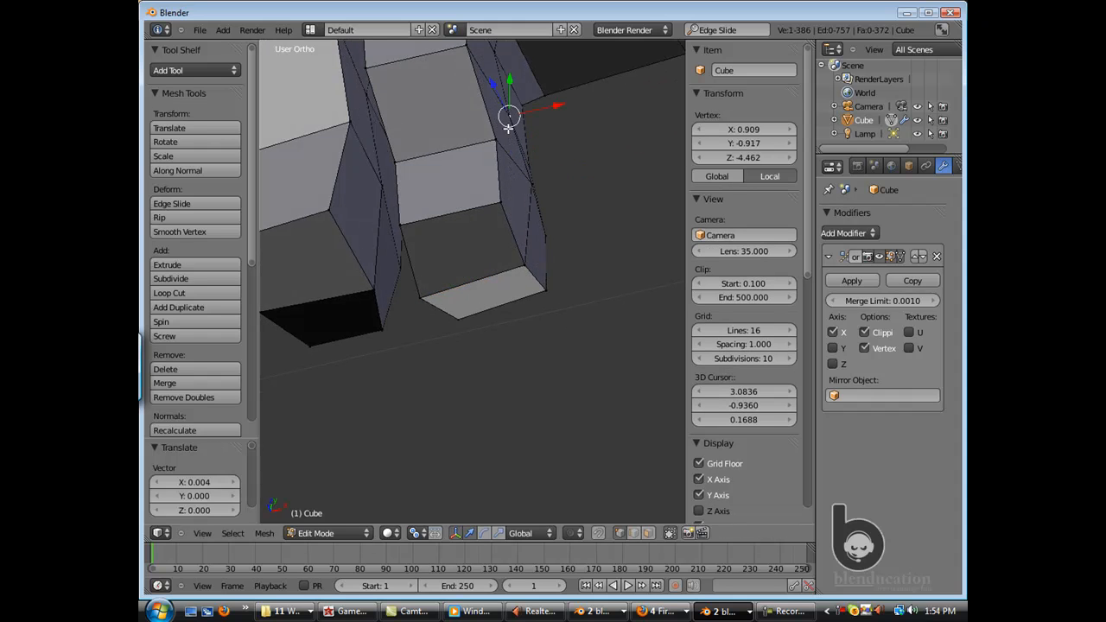
# Move an inner vertex of the second toe -0.006 in X and rotate the vertex pair across its top.
pyautogui.moveTo(413, 140); pyautogui.dragTo(451, 114, button='middle')
pyautogui.rightClick(400, 219)
pyautogui.moveTo(448, 217); pyautogui.dragTo(439, 217)
pyautogui.rightClick(414, 154)
pyautogui.moveTo(538, 164); pyautogui.dragTo(515, 158, button='middle')
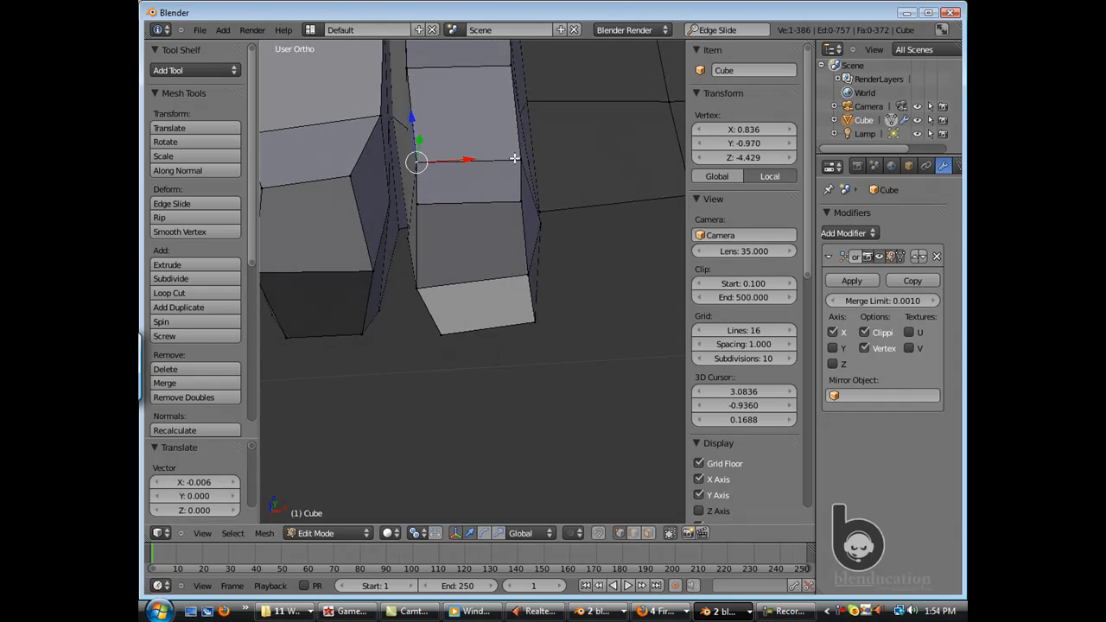
pyautogui.keyDown('shift'); pyautogui.rightClick(517, 160); pyautogui.keyUp('shift')
pyautogui.press('r')
pyautogui.click(420, 154)
# Widen the second toe near its tip by moving the outer vertices outward, the last by 0.003 in X.
pyautogui.rightClick(530, 275)
pyautogui.moveTo(556, 274); pyautogui.dragTo(562, 274)
pyautogui.moveTo(512, 247); pyautogui.dragTo(491, 195, button='middle')
pyautogui.rightClick(555, 275)
pyautogui.moveTo(577, 271); pyautogui.dragTo(580, 271)
# Select the four vertices of the second toe tip's bottom face and move them -0.004 in X.
pyautogui.moveTo(492, 274); pyautogui.dragTo(487, 218, button='middle')
pyautogui.rightClick(454, 389)
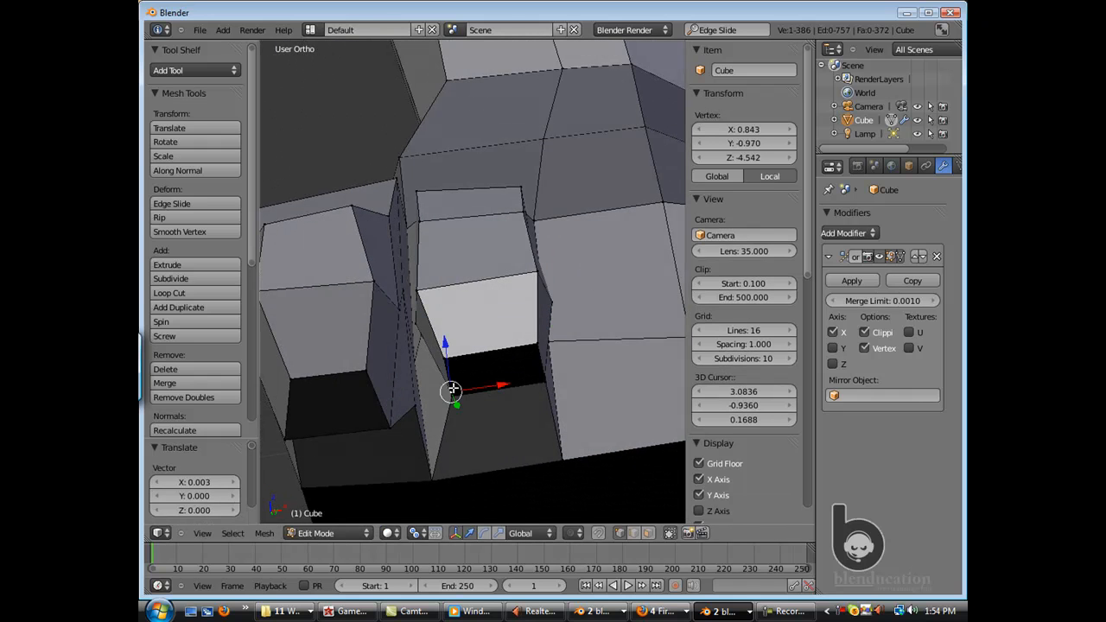
pyautogui.keyDown('shift'); pyautogui.rightClick(536, 374); pyautogui.keyUp('shift')
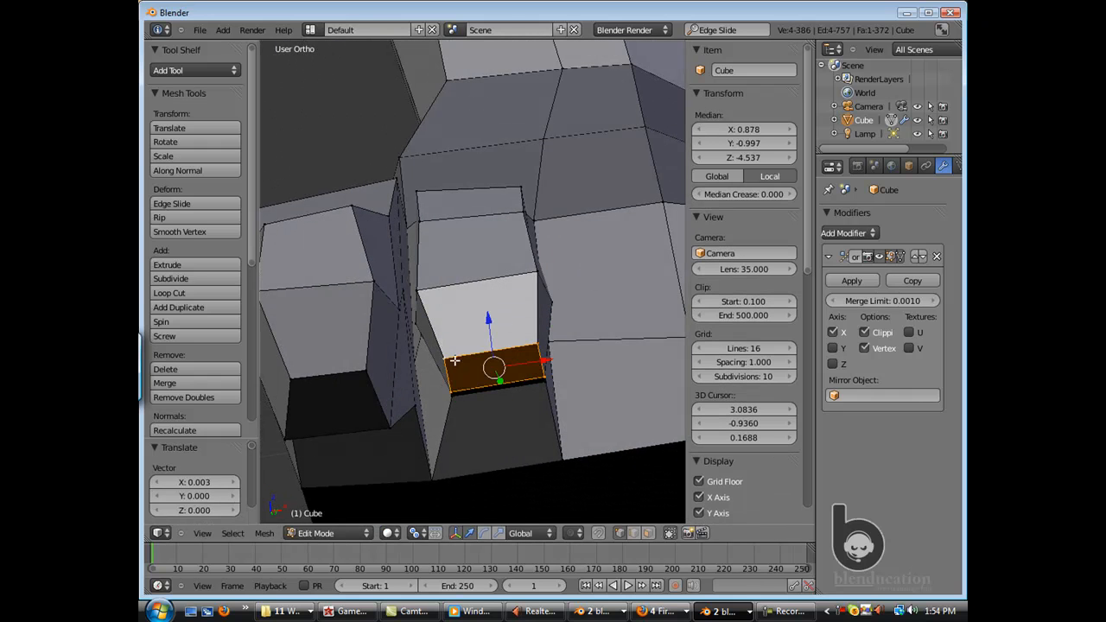
pyautogui.moveTo(519, 371); pyautogui.dragTo(517, 367)
# Review the reshaped second toe up close, the legs, and the full figure in front view.
pyautogui.moveTo(516, 367); pyautogui.dragTo(502, 300, button='middle')
pyautogui.moveTo(462, 262); pyautogui.dragTo(497, 267, button='middle')
pyautogui.scroll(-6, 469, 260)
pyautogui.scroll(-2, 472, 274)
pyautogui.scroll(-6, 497, 269)
pyautogui.scroll(-4, 499, 270)
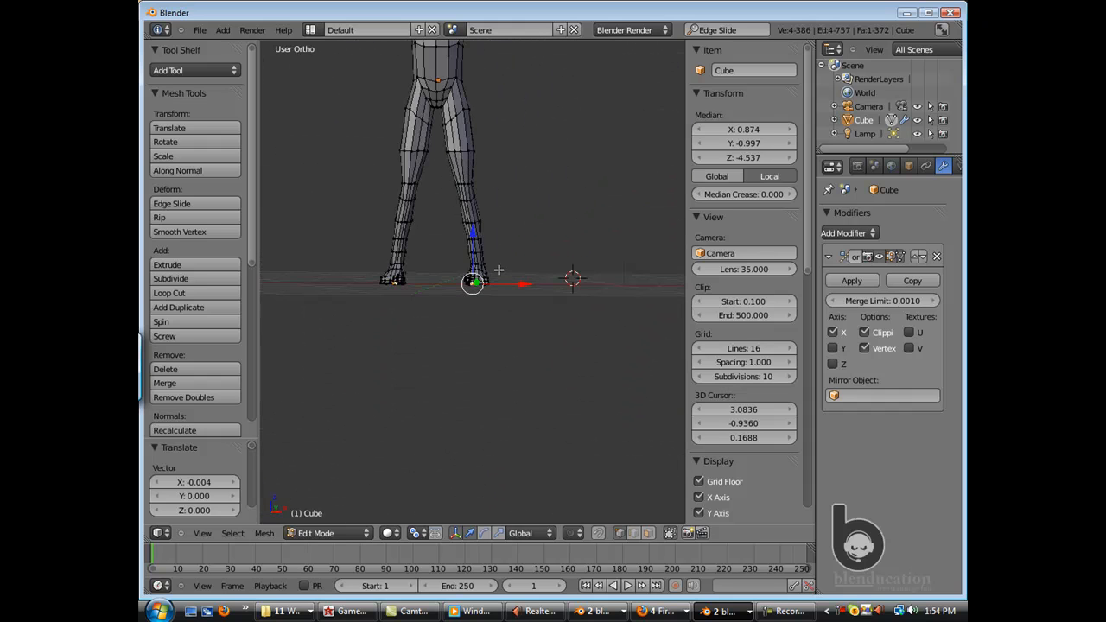
pyautogui.scroll(-4, 499, 270)
pyautogui.press('KP_1')
pyautogui.keyDown('shift'); pyautogui.moveTo(463, 222); pyautogui.dragTo(477, 358, button='middle'); pyautogui.keyUp('shift')
pyautogui.scroll(3, 477, 358)
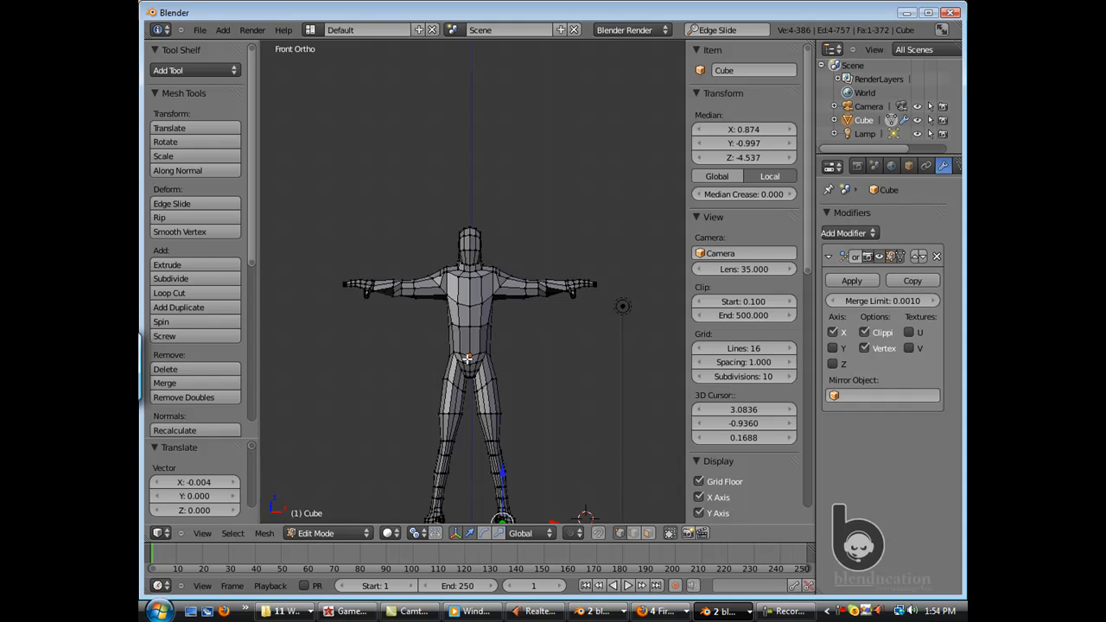
# Add a single loop cut around the lower torso, raise it 0.195 in Z, and raise the loop above 0.219.
pyautogui.scroll(3, 455, 374)
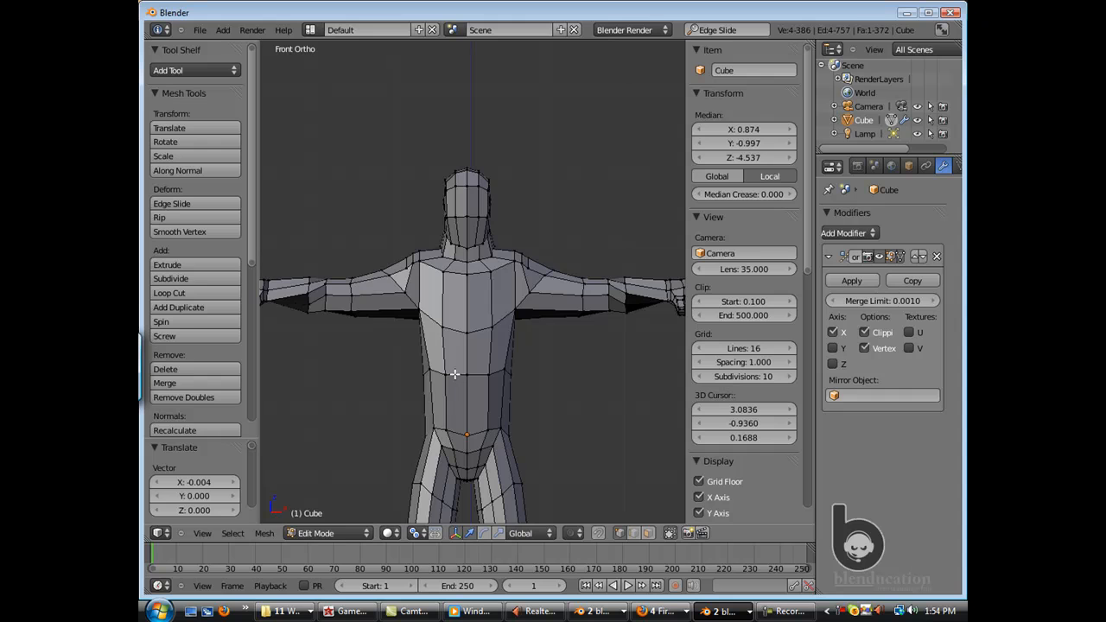
pyautogui.scroll(1, 499, 414)
pyautogui.click(499, 414)
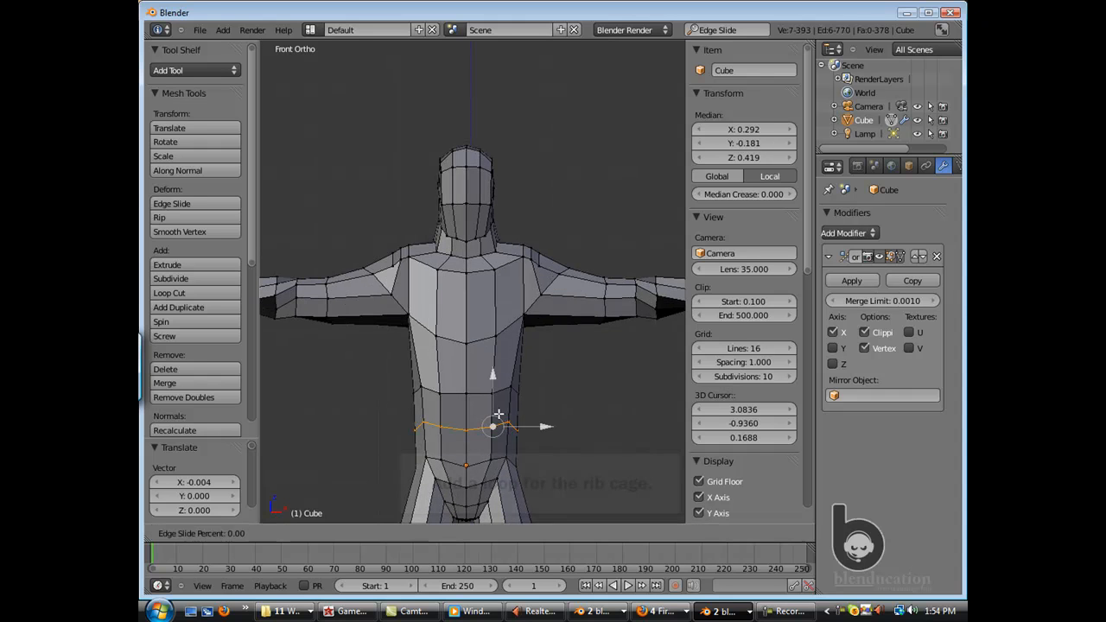
pyautogui.click(511, 426)
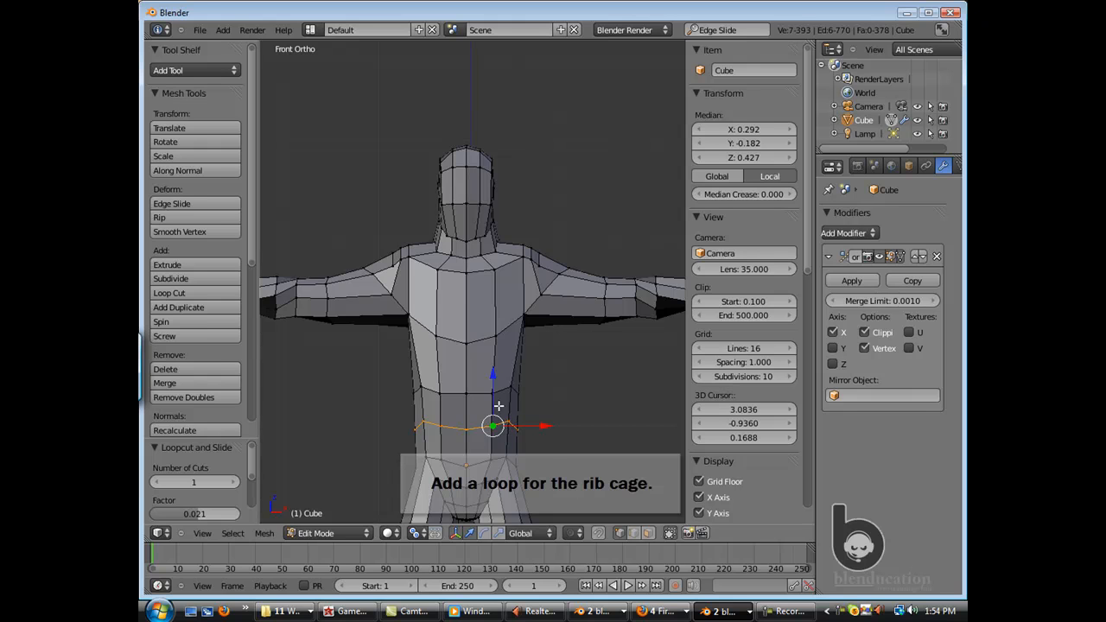
pyautogui.moveTo(493, 377); pyautogui.dragTo(493, 359)
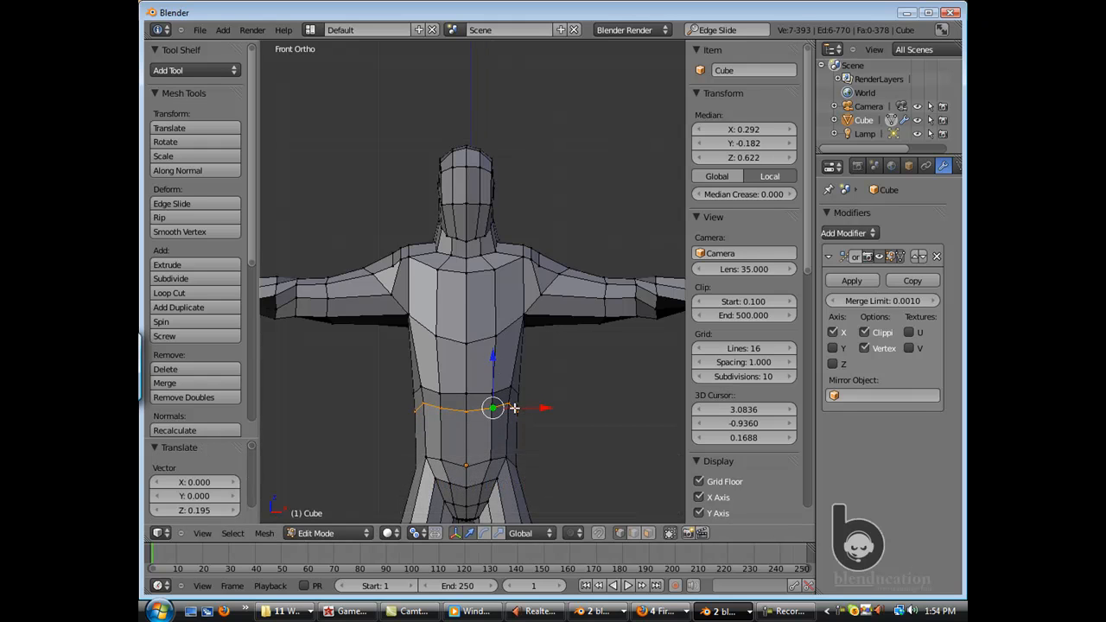
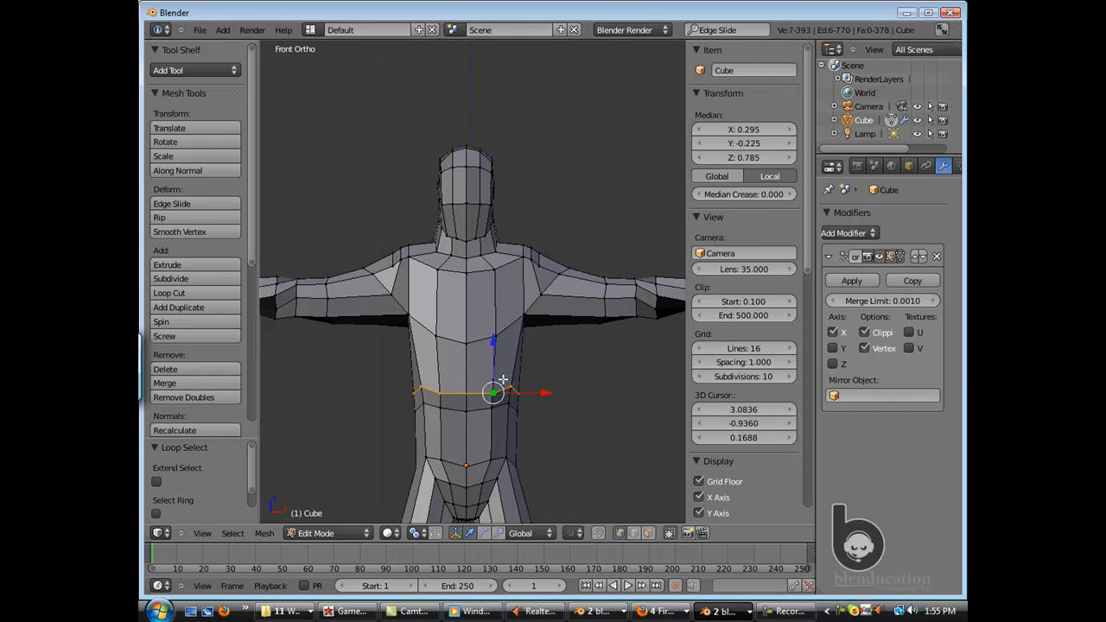
pyautogui.moveTo(494, 361); pyautogui.dragTo(490, 345)
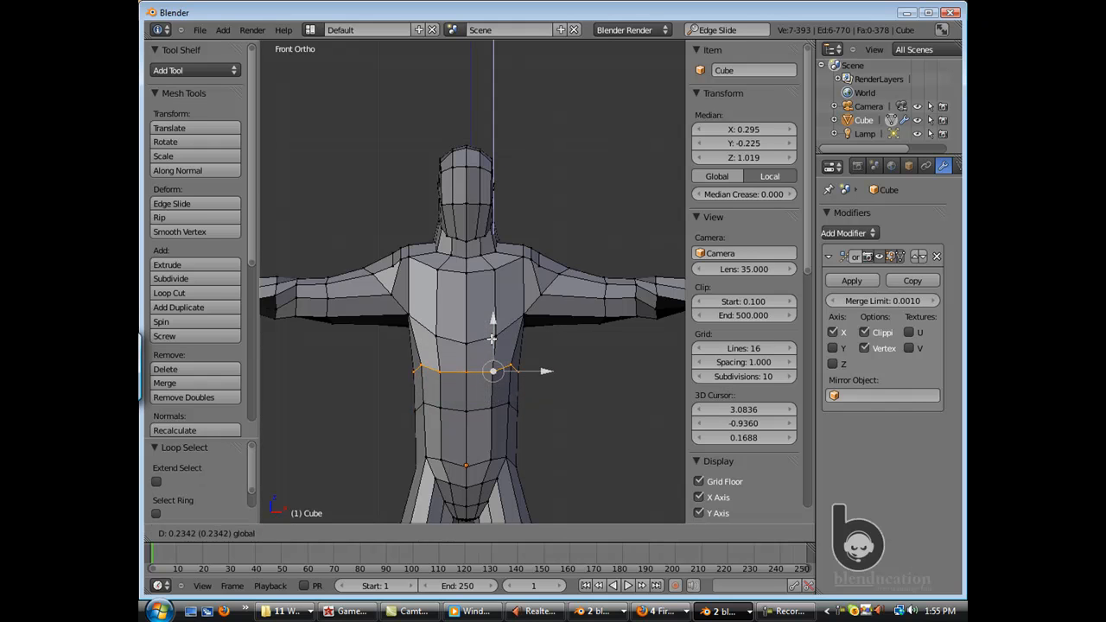
pyautogui.click(492, 340)
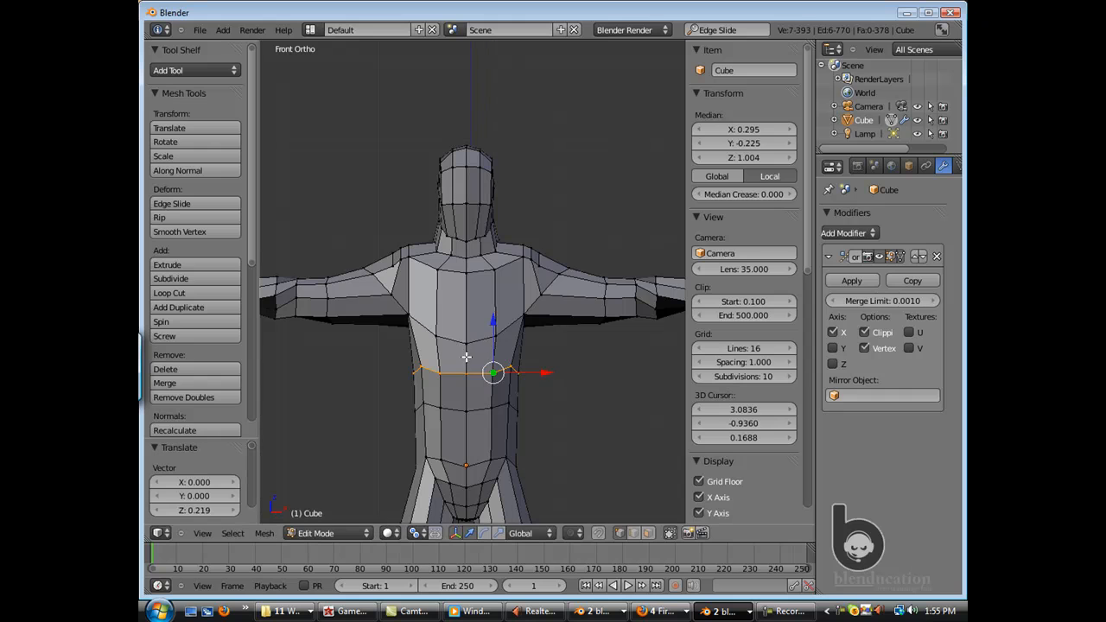
# Adjust the heights of the front chest vertices and lower the central vertex at the neck base 0.086 in Z.
pyautogui.rightClick(465, 347)
pyautogui.keyDown('shift'); pyautogui.rightClick(491, 336); pyautogui.keyUp('shift')
pyautogui.moveTo(480, 288)
pyautogui.mouseDown()
pyautogui.moveTo(482, 278)
pyautogui.moveTo(467, 298)
pyautogui.mouseUp()
pyautogui.rightClick(467, 332)
pyautogui.moveTo(466, 255); pyautogui.dragTo(494, 252)
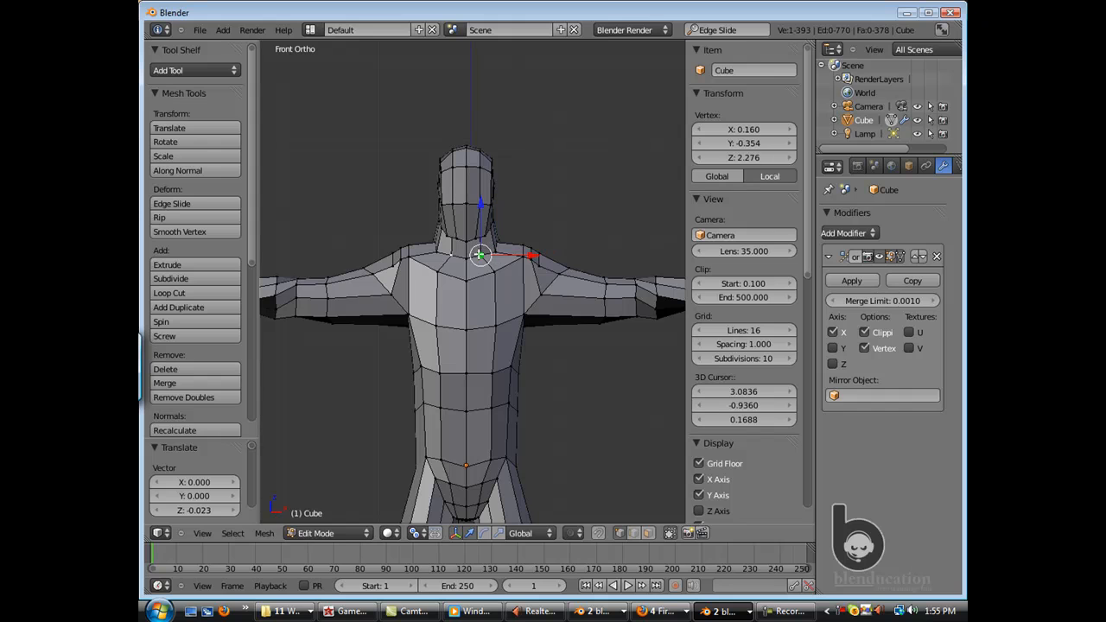
pyautogui.moveTo(471, 201); pyautogui.dragTo(466, 245)
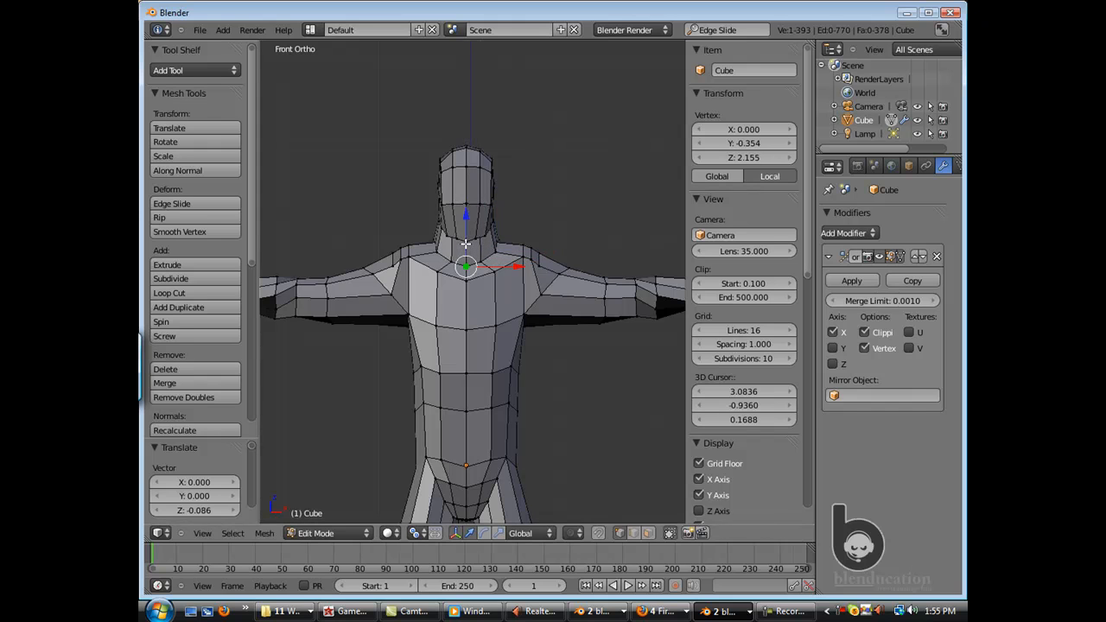
# Reposition a vertex on the side of the waist and shift a lower-back vertex -0.011 in X and -0.033 in Y.
pyautogui.scroll(-2, 471, 268)
pyautogui.moveTo(471, 268); pyautogui.dragTo(547, 306, button='middle')
pyautogui.scroll(2, 472, 311)
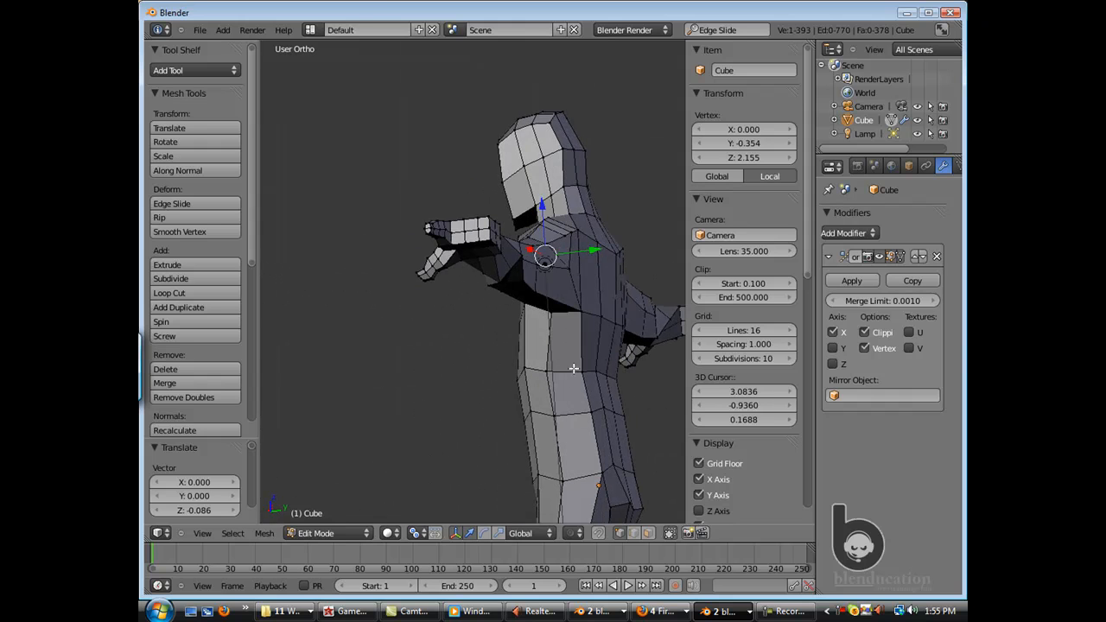
pyautogui.rightClick(591, 415)
pyautogui.press('g')
pyautogui.click(586, 410)
pyautogui.moveTo(586, 409); pyautogui.dragTo(622, 374, button='middle')
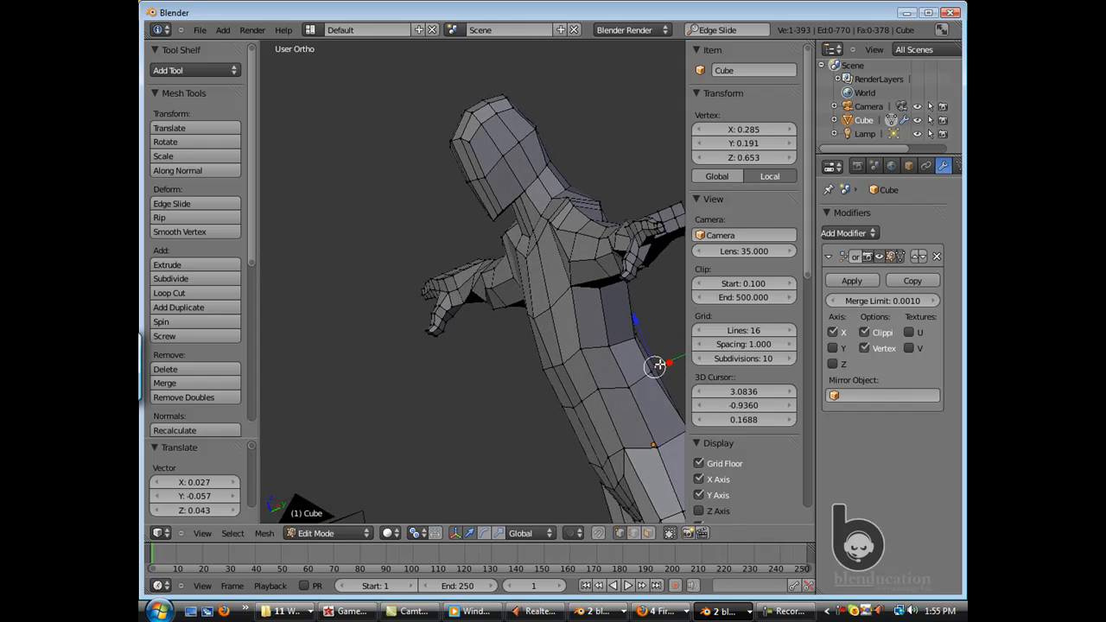
pyautogui.moveTo(658, 365); pyautogui.dragTo(655, 366)
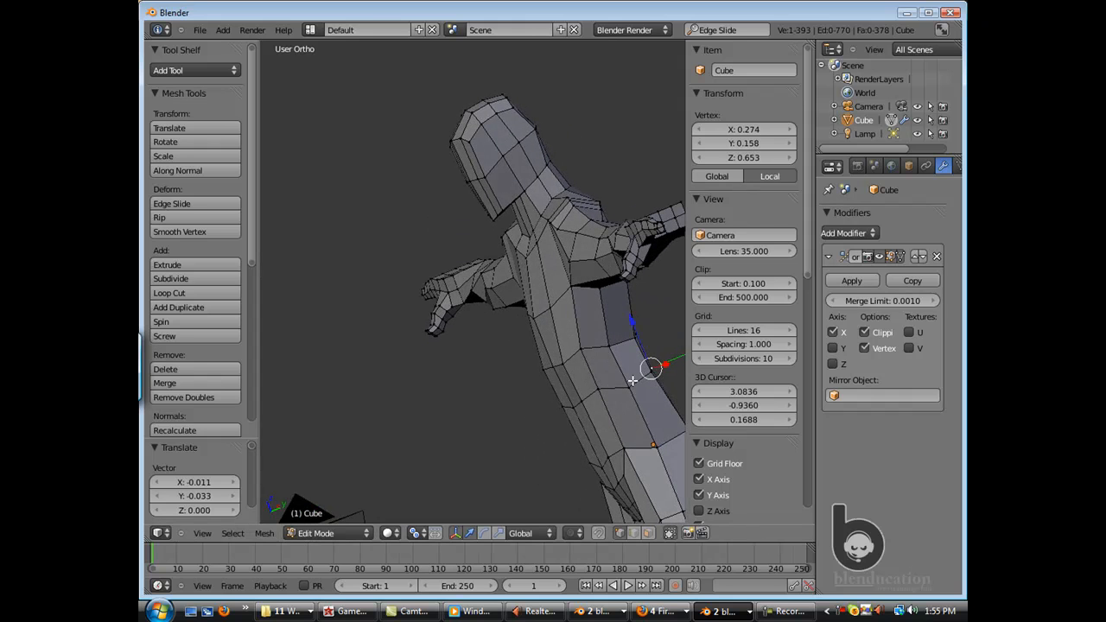
# Reshape the front side of the abdomen by repositioning its vertices, moving the lower one 0.042 in Y.
pyautogui.moveTo(566, 380); pyautogui.dragTo(553, 241, button='middle')
pyautogui.press('g')
pyautogui.press('y')
pyautogui.click(560, 228)
pyautogui.press('g')
pyautogui.click(586, 228)
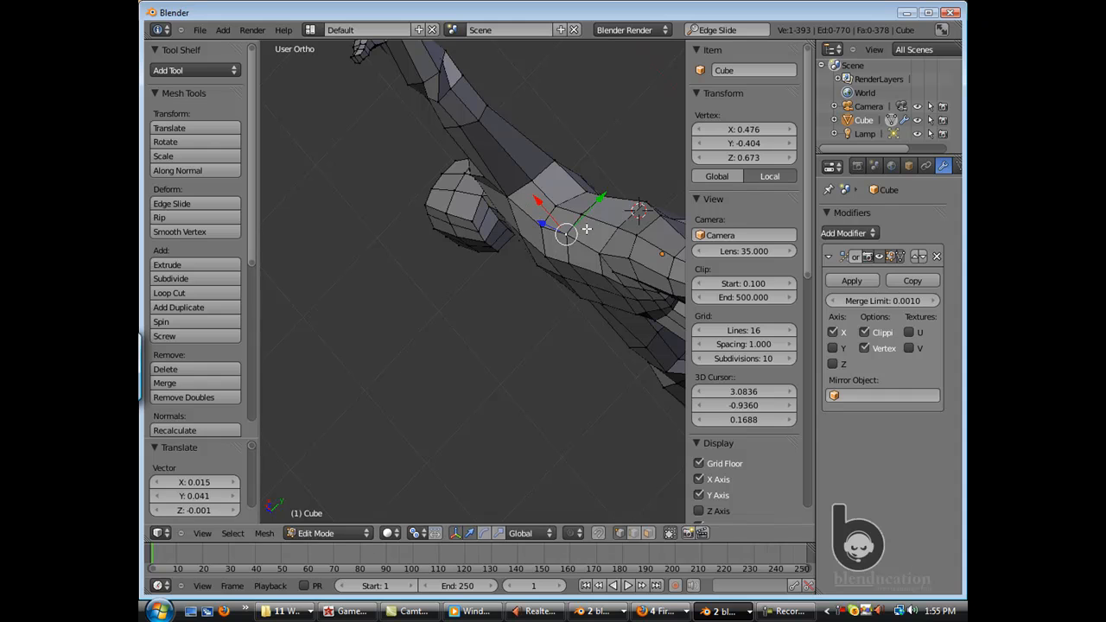
pyautogui.press('g')
pyautogui.press('y')
pyautogui.click(615, 276)
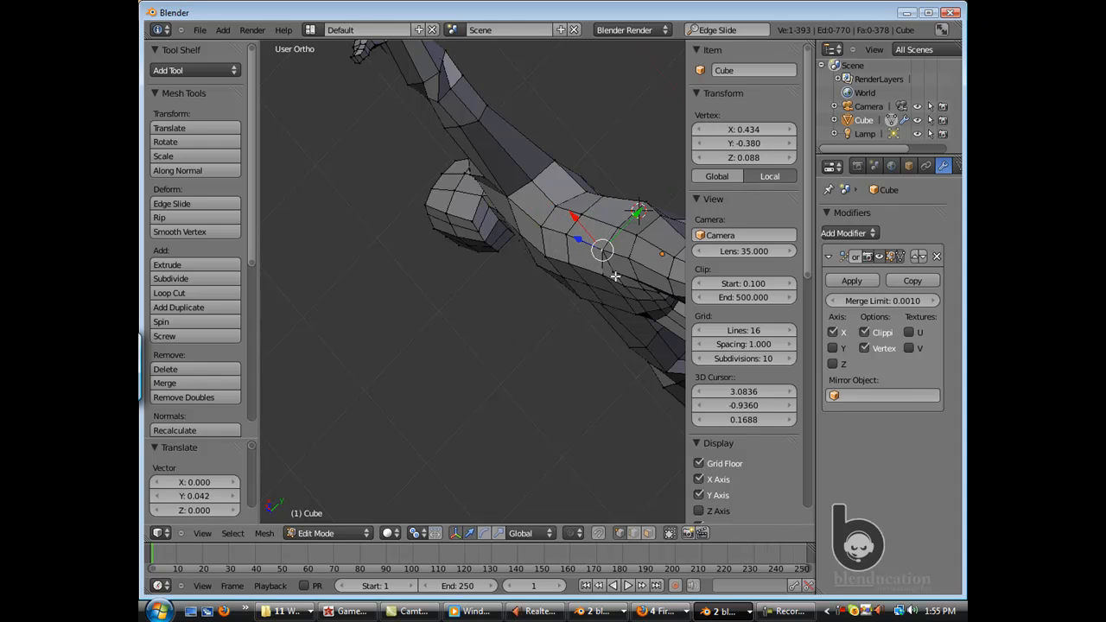
# Move the vertex at the front hip crease -0.038 in Y.
pyautogui.press('g')
pyautogui.press('y')
pyautogui.click(630, 256)
pyautogui.moveTo(629, 257); pyautogui.dragTo(613, 234, button='middle')
pyautogui.scroll(-6, 443, 329)
# Add a single loop cut around the neck and slide it to a factor of 0.147.
pyautogui.press('KP_1')
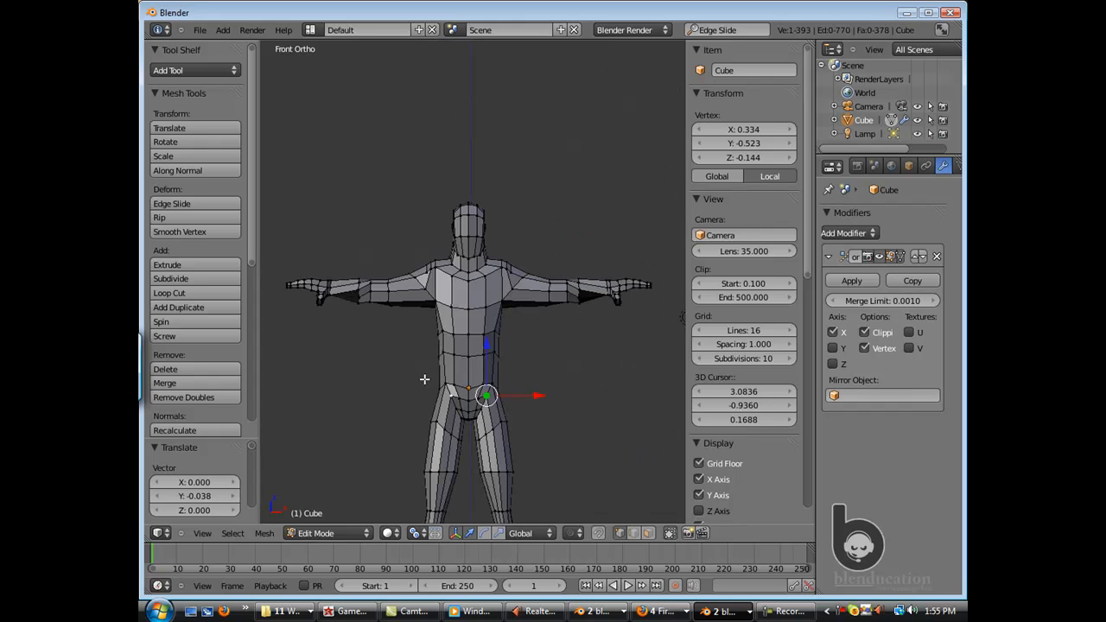
pyautogui.scroll(5, 432, 376)
pyautogui.keyDown('shift'); pyautogui.moveTo(456, 379); pyautogui.dragTo(463, 219, button='middle'); pyautogui.keyUp('shift')
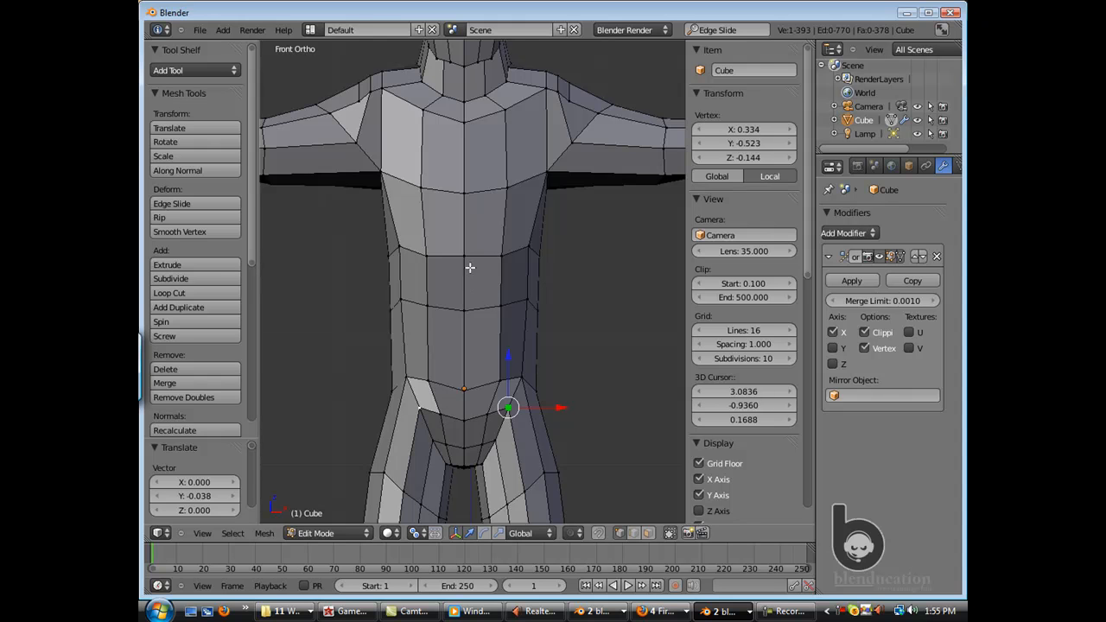
pyautogui.moveTo(523, 238)
pyautogui.mouseDown(button='middle')
pyautogui.moveTo(477, 245)
pyautogui.moveTo(504, 251)
pyautogui.moveTo(469, 268)
pyautogui.mouseUp(button='middle')
pyautogui.moveTo(531, 327); pyautogui.dragTo(521, 299, button='middle')
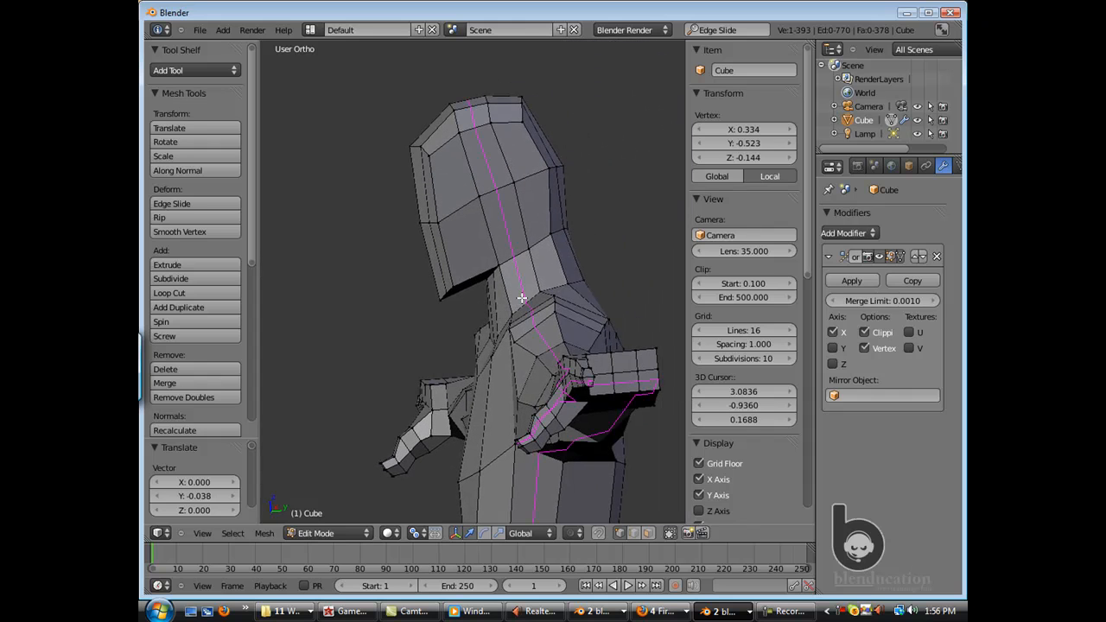
pyautogui.click(511, 299)
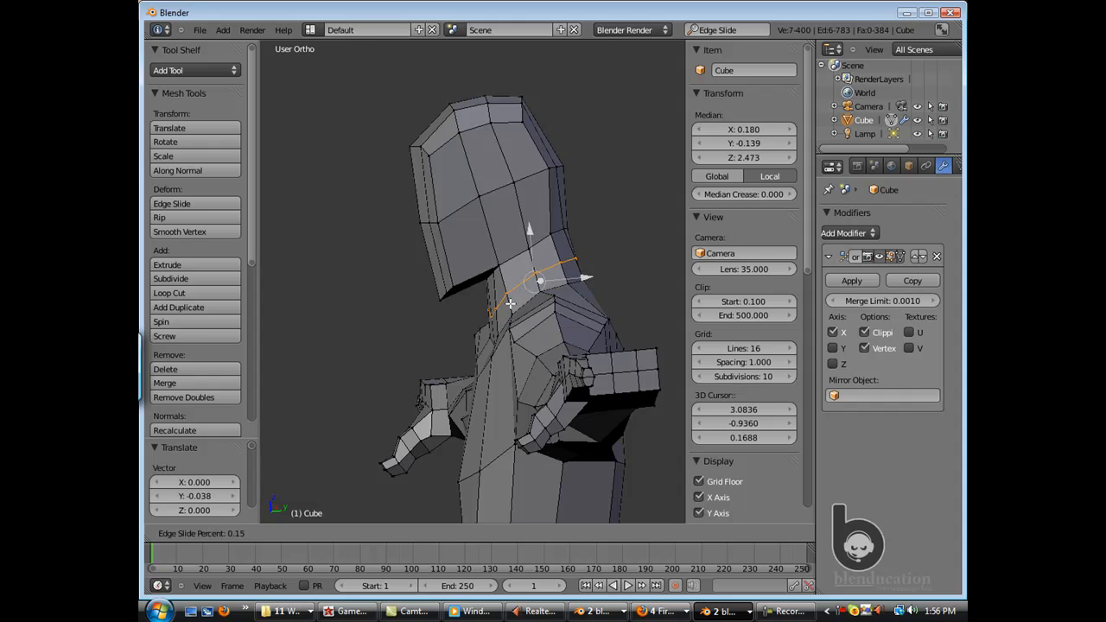
pyautogui.click(510, 303)
# Shift the mid-face vertex beside the centre line inward along X.
pyautogui.rightClick(496, 308)
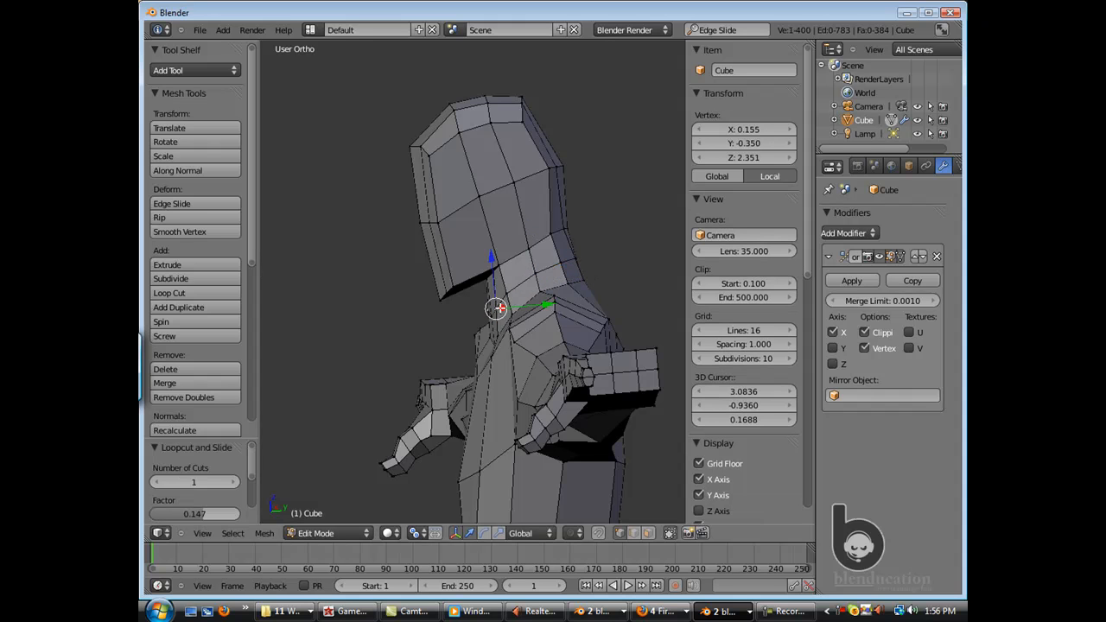
pyautogui.moveTo(451, 254); pyautogui.dragTo(474, 250, button='middle')
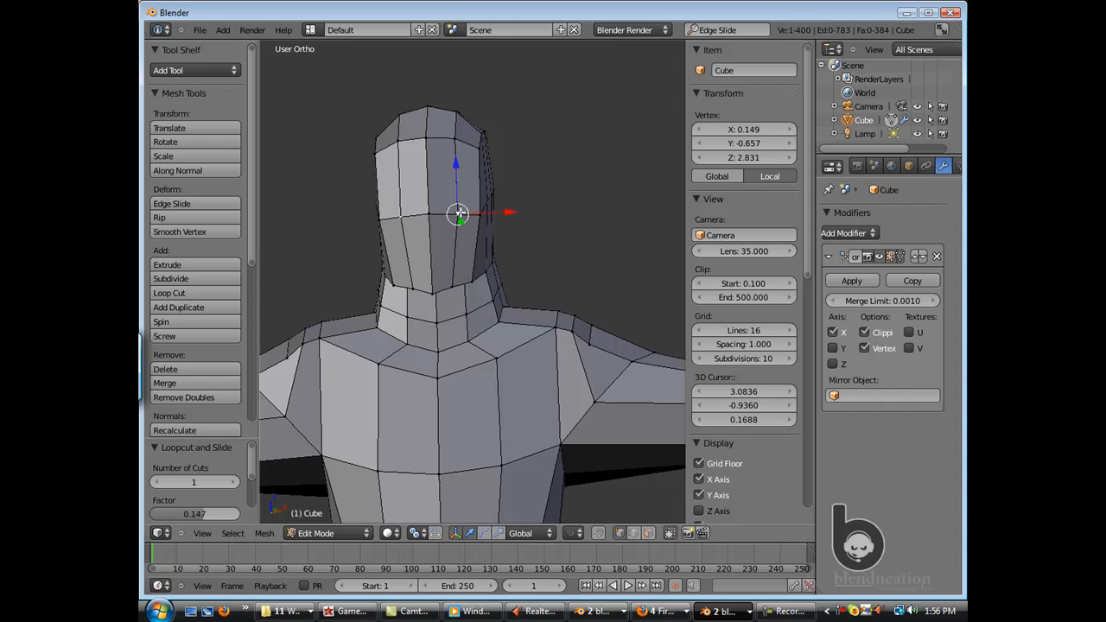
pyautogui.moveTo(491, 212); pyautogui.dragTo(475, 215)
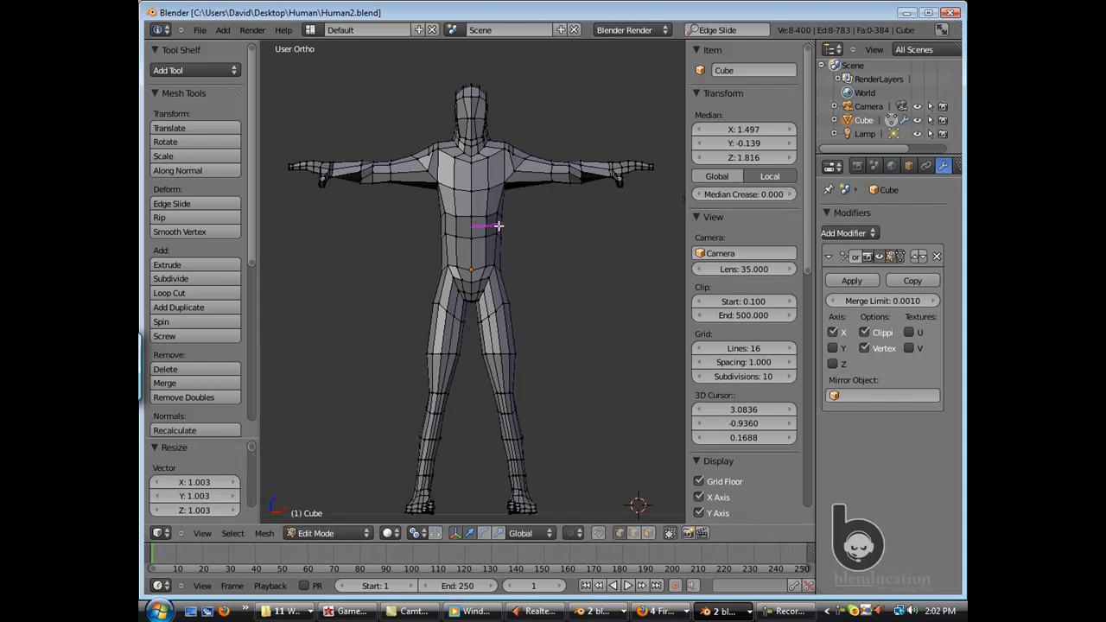
# Add two horizontal loop cuts around the torso and raise the front edge beneath the chest 0.056 in Z.
pyautogui.click(501, 174)
pyautogui.doubleClick(493, 200)
pyautogui.scroll(2, 494, 206)
pyautogui.rightClick(493, 168)
pyautogui.keyDown('shift'); pyautogui.rightClick(511, 165); pyautogui.keyUp('shift')
pyautogui.moveTo(524, 166); pyautogui.dragTo(522, 164)
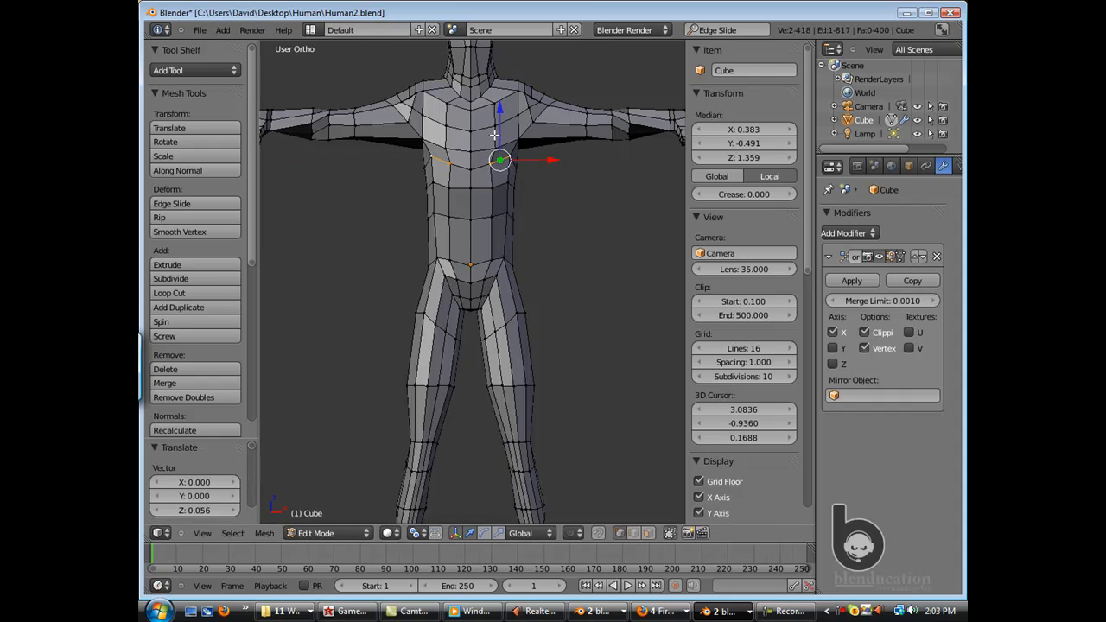
# Adjust the heights along the front of the rib cage, with a shift of -0.037 in Z.
pyautogui.moveTo(501, 128); pyautogui.dragTo(508, 184)
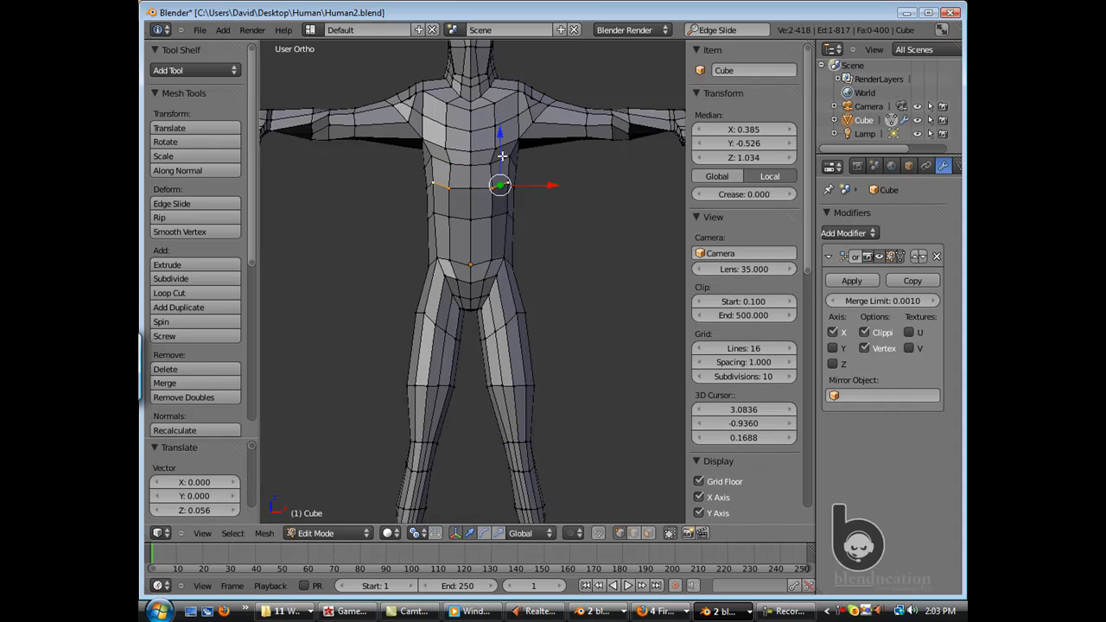
pyautogui.rightClick(469, 193)
pyautogui.scroll(2, 532, 95)
# Reposition the shoulder, armpit and collarbone vertices, moving the outer shoulder one -0.065 in X and -0.059 in Z.
pyautogui.rightClick(554, 84)
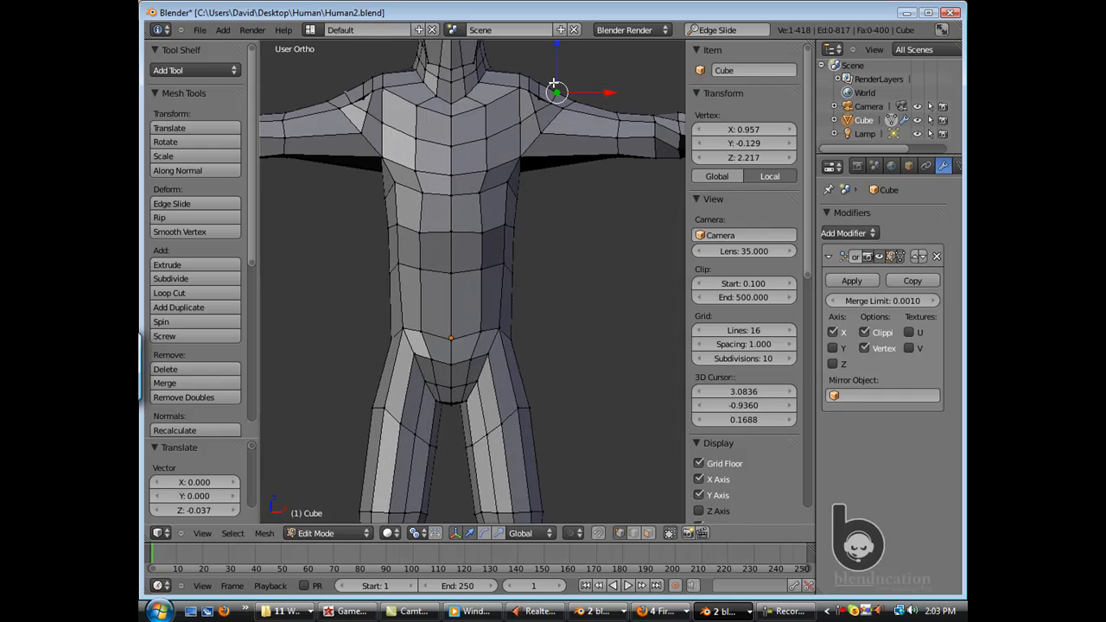
pyautogui.moveTo(556, 64); pyautogui.dragTo(519, 88)
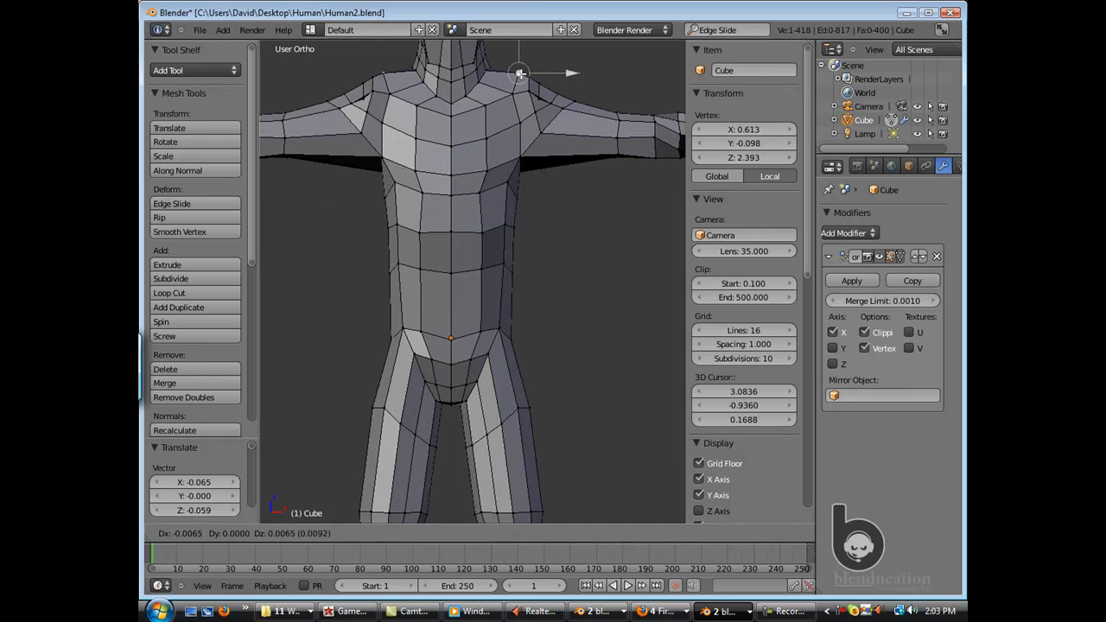
pyautogui.moveTo(511, 93); pyautogui.dragTo(510, 94, button='right')
pyautogui.moveTo(519, 123); pyautogui.dragTo(514, 124, button='right')
pyautogui.moveTo(485, 106); pyautogui.dragTo(481, 107, button='right')
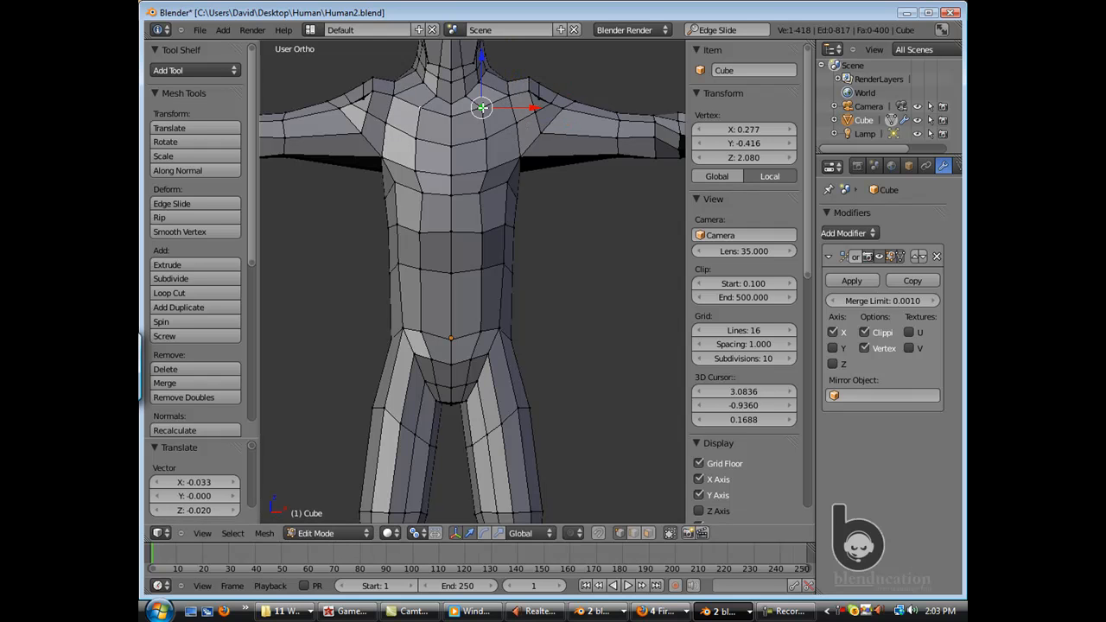
# Reshape the front chest by repositioning its lower vertices, shifting the one beside the centre line -0.023 in Y.
pyautogui.scroll(-3, 482, 107)
pyautogui.scroll(2, 480, 207)
pyautogui.rightClick(481, 208)
pyautogui.moveTo(482, 204); pyautogui.dragTo(511, 194, button='right')
pyautogui.moveTo(511, 193); pyautogui.dragTo(457, 170, button='middle')
pyautogui.moveTo(468, 171)
pyautogui.mouseDown(button='right')
pyautogui.moveTo(485, 149)
pyautogui.moveTo(471, 152)
pyautogui.mouseUp(button='right')
pyautogui.moveTo(471, 152); pyautogui.dragTo(470, 305, button='middle')
pyautogui.scroll(-3, 469, 305)
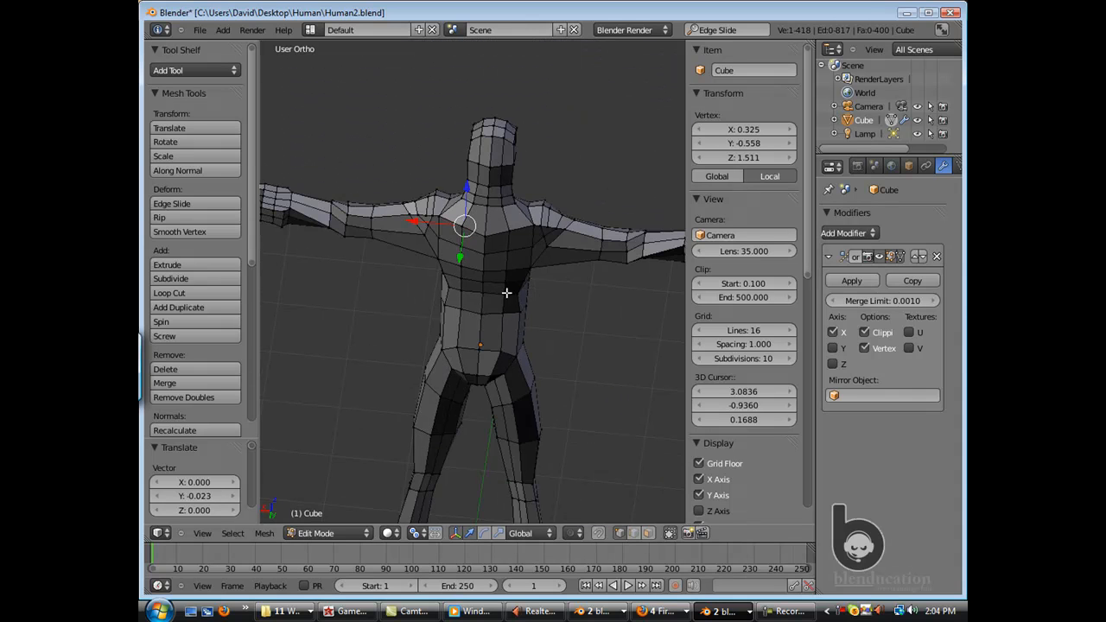
# Reposition the vertices across one side of the back in back view to even out its edge flow.
pyautogui.press('KP_1')
pyautogui.press('ctrl+KP_1')
pyautogui.scroll(2, 510, 272)
pyautogui.keyDown('shift'); pyautogui.moveTo(510, 272); pyautogui.dragTo(524, 262, button='middle'); pyautogui.keyUp('shift')
pyautogui.moveTo(467, 280); pyautogui.dragTo(462, 269, button='right')
pyautogui.moveTo(452, 250); pyautogui.dragTo(450, 248, button='right')
pyautogui.moveTo(460, 268); pyautogui.dragTo(469, 246, button='right')
pyautogui.moveTo(468, 221); pyautogui.dragTo(476, 223, button='right')
pyautogui.moveTo(490, 230); pyautogui.dragTo(501, 207, button='right')
# Adjust more vertices on the same side of the back, working from its outer part towards the upper rows.
pyautogui.scroll(3, 519, 244)
pyautogui.moveTo(521, 245); pyautogui.dragTo(491, 395, button='middle')
pyautogui.press('ctrl+KP_1')
pyautogui.keyDown('shift'); pyautogui.moveTo(537, 284); pyautogui.dragTo(504, 314, button='middle'); pyautogui.keyUp('shift')
pyautogui.scroll(3, 503, 311)
pyautogui.rightClick(492, 298)
pyautogui.moveTo(492, 299); pyautogui.dragTo(481, 263, button='right')
pyautogui.moveTo(500, 260)
pyautogui.mouseDown(button='right')
pyautogui.moveTo(510, 261)
pyautogui.moveTo(484, 262)
pyautogui.mouseUp(button='right')
pyautogui.moveTo(464, 187); pyautogui.dragTo(478, 188, button='right')
pyautogui.rightClick(468, 129)
pyautogui.moveTo(467, 130); pyautogui.dragTo(479, 130, button='right')
# Reshape the upper back from several angles and move the central spine vertex -0.026 in Y.
pyautogui.scroll(-3, 479, 130)
pyautogui.rightClick(487, 227)
pyautogui.moveTo(486, 227); pyautogui.dragTo(490, 228, button='right')
pyautogui.press('g')
pyautogui.click(484, 227)
pyautogui.moveTo(484, 227); pyautogui.dragTo(479, 288, button='middle')
pyautogui.moveTo(479, 288); pyautogui.dragTo(456, 296, button='right')
pyautogui.moveTo(456, 297); pyautogui.dragTo(554, 307, button='middle')
pyautogui.moveTo(631, 393); pyautogui.dragTo(641, 395, button='right')
pyautogui.moveTo(641, 395); pyautogui.dragTo(472, 392, button='middle')
pyautogui.scroll(2, 471, 391)
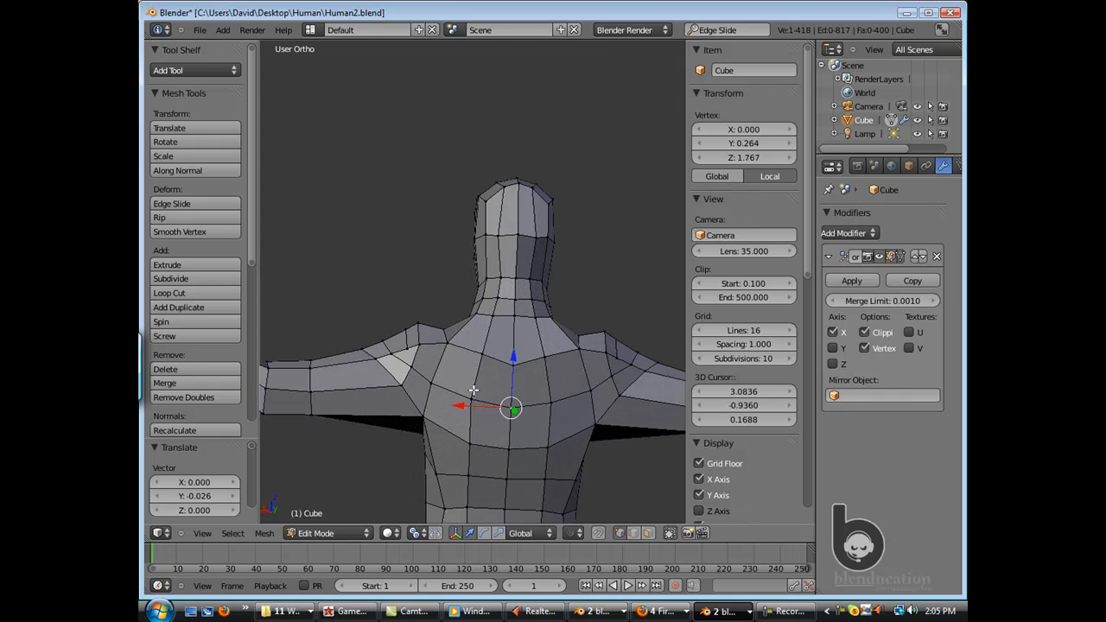
# Add a loop cut around the neck base and a vertical loop cut beside the spine.
pyautogui.click(512, 304)
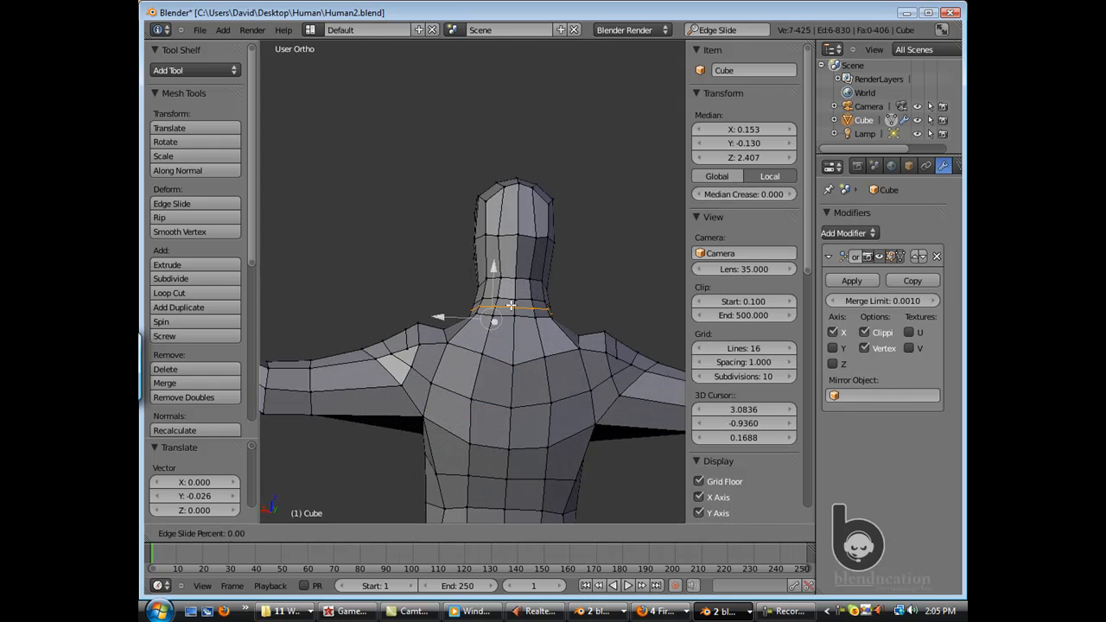
pyautogui.hotkey('ctrl', 'z')
pyautogui.click(508, 299)
pyautogui.click(504, 314)
# Shift the new loop's neck and upper-back vertices along X towards the spine, the neck one by -0.033.
pyautogui.rightClick(503, 318)
pyautogui.moveTo(486, 315); pyautogui.dragTo(490, 315)
pyautogui.rightClick(497, 360)
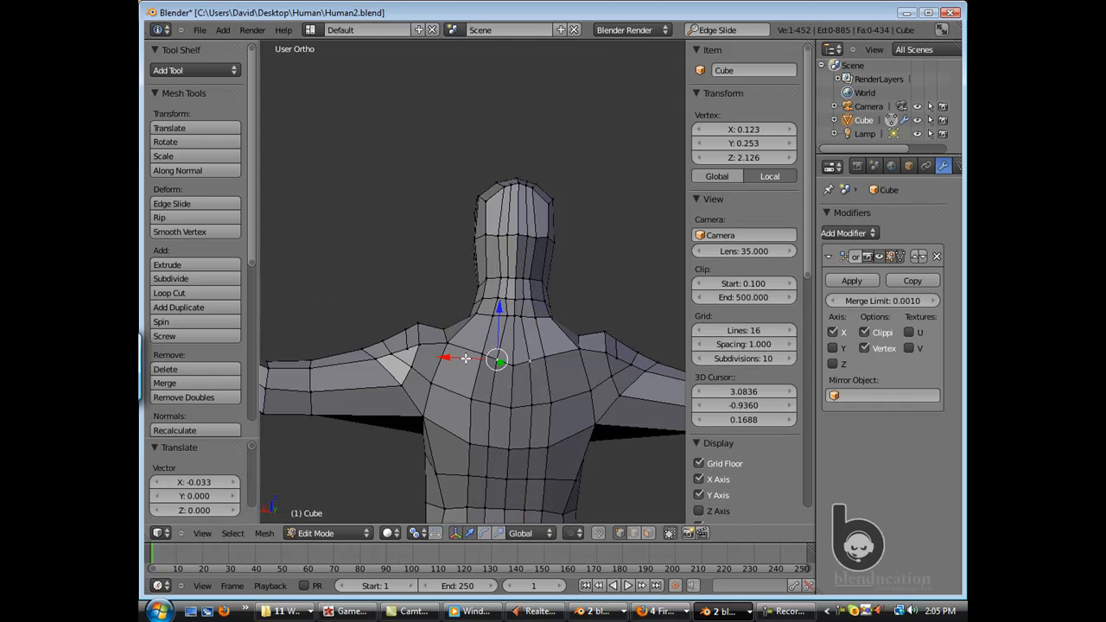
pyautogui.moveTo(469, 400); pyautogui.dragTo(480, 402)
pyautogui.rightClick(488, 445)
pyautogui.moveTo(454, 444); pyautogui.dragTo(465, 445)
pyautogui.keyDown('shift'); pyautogui.moveTo(493, 417); pyautogui.dragTo(463, 229, button='middle'); pyautogui.keyUp('shift')
pyautogui.keyDown('shift'); pyautogui.moveTo(501, 333); pyautogui.dragTo(498, 304, button='middle'); pyautogui.keyUp('shift')
# Move the vertical loop's mid-back and lower-back vertices closer to the spine, shifting one -0.027 in X.
pyautogui.rightClick(454, 292)
pyautogui.moveTo(418, 290); pyautogui.dragTo(433, 261)
pyautogui.rightClick(455, 263)
pyautogui.rightClick(452, 337)
pyautogui.moveTo(419, 336); pyautogui.dragTo(428, 336)
pyautogui.rightClick(459, 293)
pyautogui.moveTo(423, 290); pyautogui.dragTo(426, 290)
# Push the chain of central spine vertices -0.024 in Y to form a groove down the back.
pyautogui.moveTo(460, 258); pyautogui.dragTo(529, 260, button='middle')
pyautogui.rightClick(536, 253)
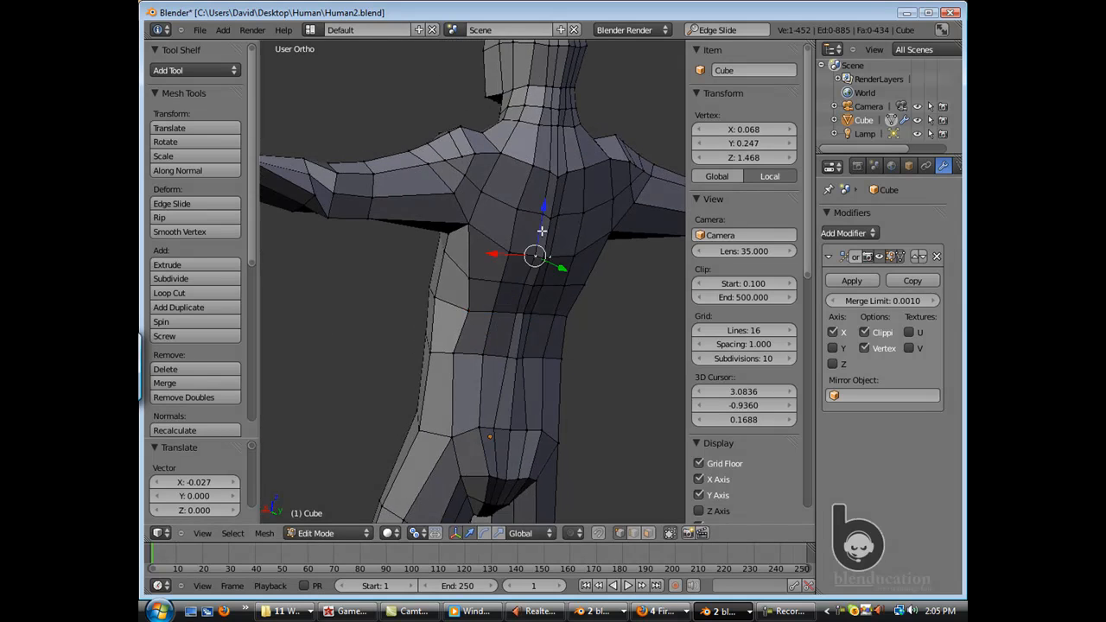
pyautogui.keyDown('ctrl'); pyautogui.rightClick(548, 222); pyautogui.keyUp('ctrl')
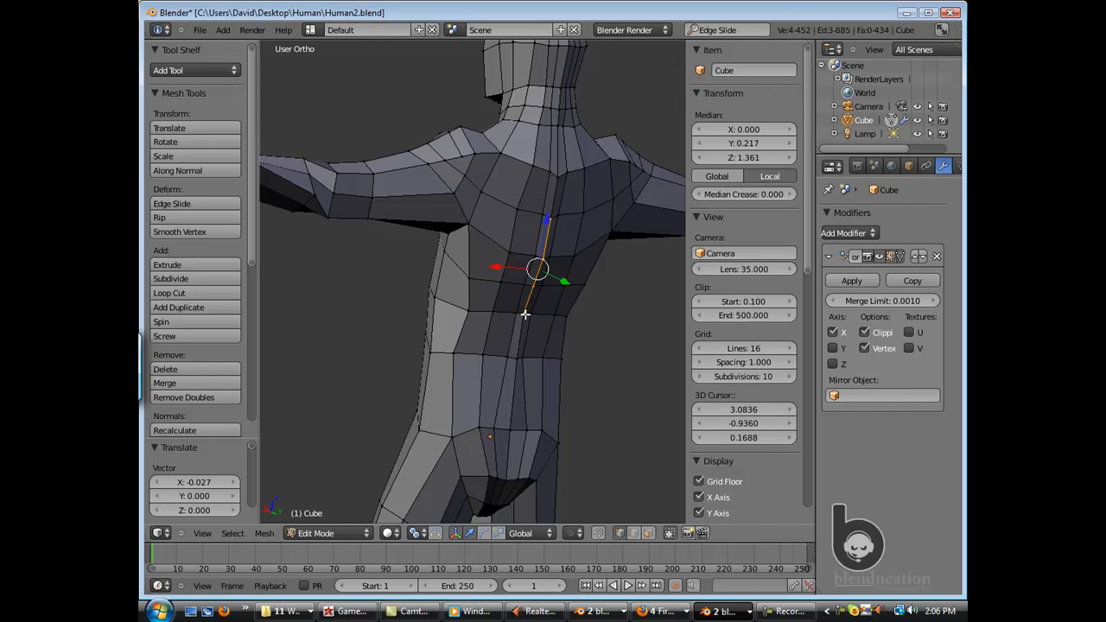
pyautogui.moveTo(564, 284); pyautogui.dragTo(560, 283)
pyautogui.scroll(-3, 553, 287)
pyautogui.moveTo(544, 292); pyautogui.dragTo(462, 303, button='middle')
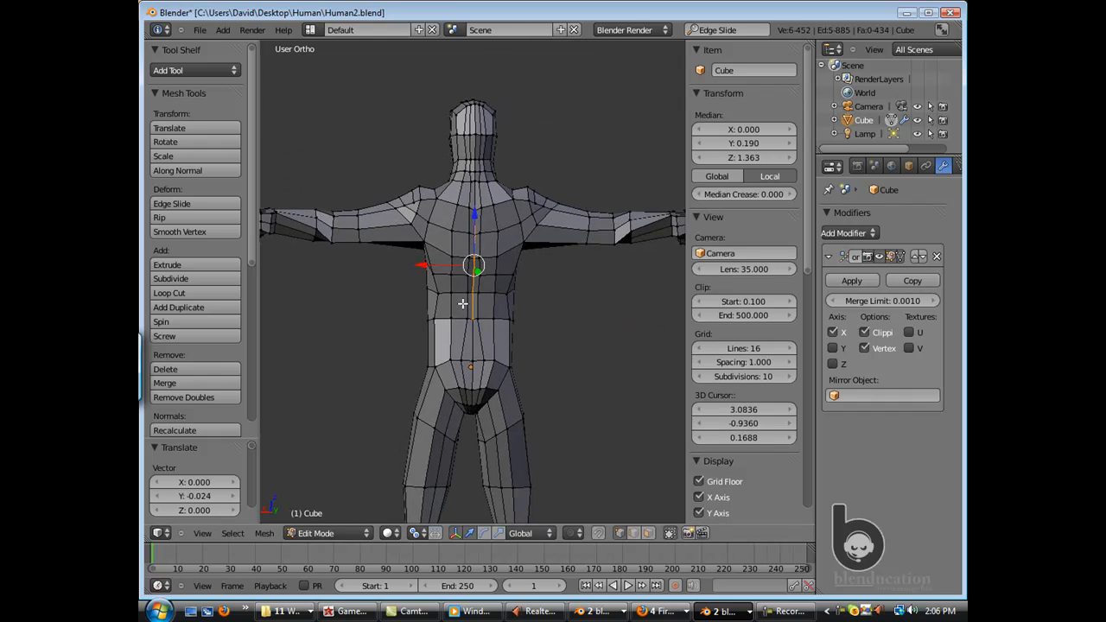
# Shift the vertical loop's buttock vertices along X and move a vertex above the buttocks 0.081 in Y.
pyautogui.scroll(3, 460, 324)
pyautogui.rightClick(452, 420)
pyautogui.moveTo(401, 418); pyautogui.dragTo(411, 419)
pyautogui.rightClick(457, 468)
pyautogui.moveTo(407, 468); pyautogui.dragTo(410, 468)
pyautogui.moveTo(436, 434); pyautogui.dragTo(449, 352, button='middle')
pyautogui.rightClick(462, 339)
pyautogui.moveTo(455, 318); pyautogui.dragTo(456, 312)
# Move the buttock vertex beside the centre line outward along Y.
pyautogui.rightClick(459, 373)
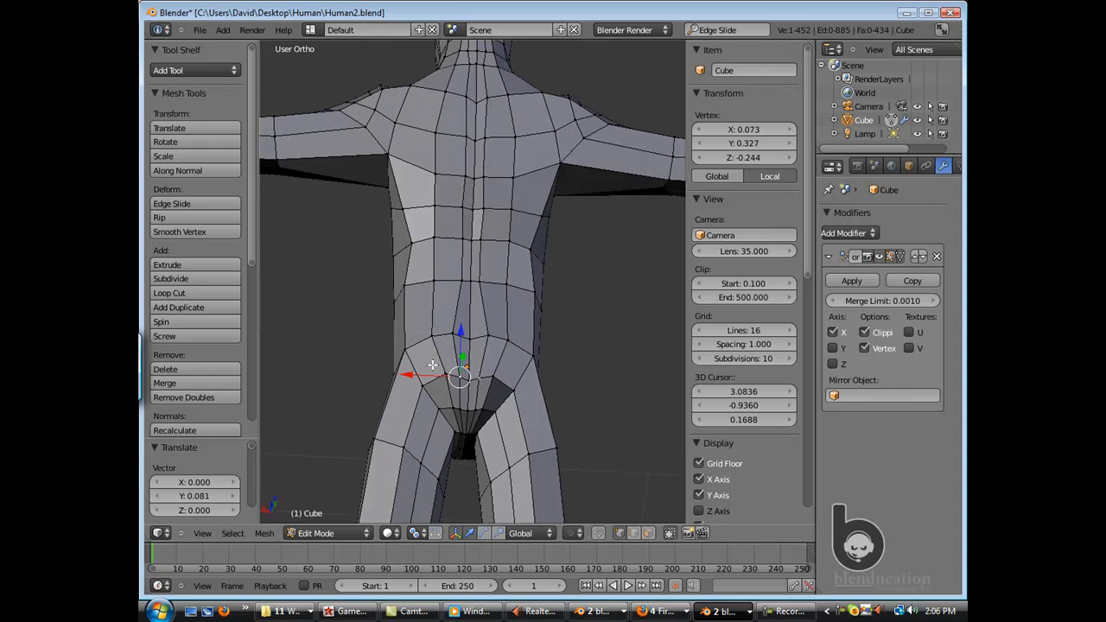
pyautogui.moveTo(438, 365); pyautogui.dragTo(508, 344, button='middle')
pyautogui.moveTo(509, 342); pyautogui.dragTo(515, 347)
pyautogui.moveTo(515, 347); pyautogui.dragTo(485, 282, button='middle')
# Shift the neck-base vertex beside the spine along X and move the central one -0.025 in Y.
pyautogui.scroll(3, 516, 256)
pyautogui.rightClick(451, 199)
pyautogui.press('g')
pyautogui.press('x')
pyautogui.click(449, 199)
pyautogui.moveTo(450, 200); pyautogui.dragTo(580, 205, button='middle')
pyautogui.moveTo(582, 212); pyautogui.dragTo(579, 231)
pyautogui.rightClick(560, 226)
pyautogui.scroll(-2, 454, 312)
pyautogui.moveTo(579, 231); pyautogui.dragTo(465, 292, button='middle')
pyautogui.scroll(-2, 465, 324)
pyautogui.moveTo(454, 344); pyautogui.dragTo(462, 372, button='middle')
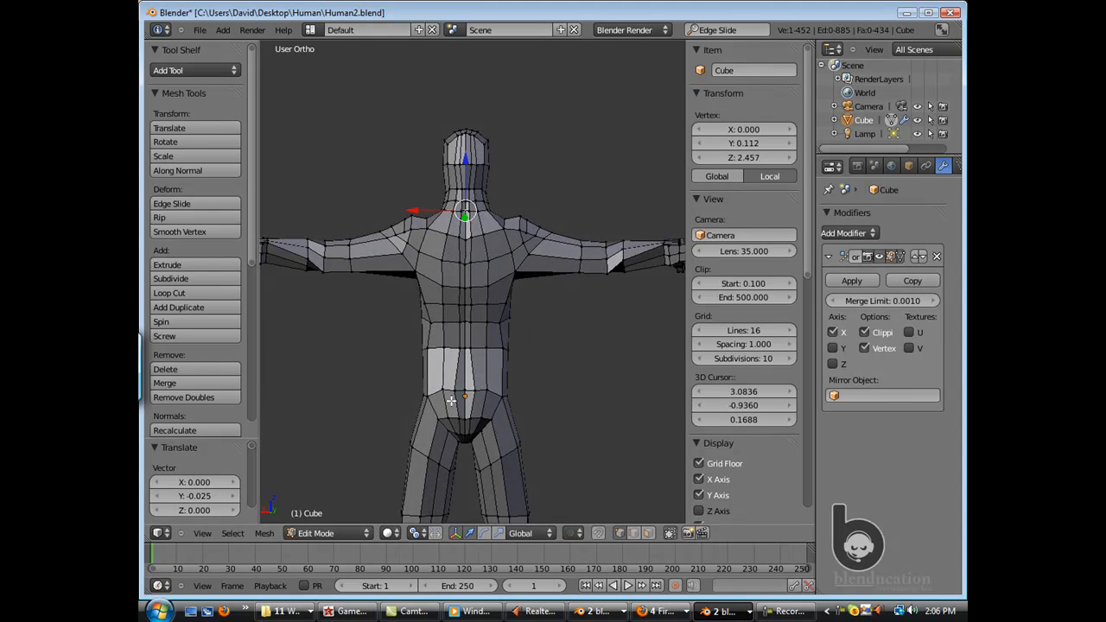
# Shift the horizontal row of vertices across the lower back along X.
pyautogui.keyDown('alt'); pyautogui.rightClick(451, 385); pyautogui.keyUp('alt')
pyautogui.press('g')
pyautogui.press('x')
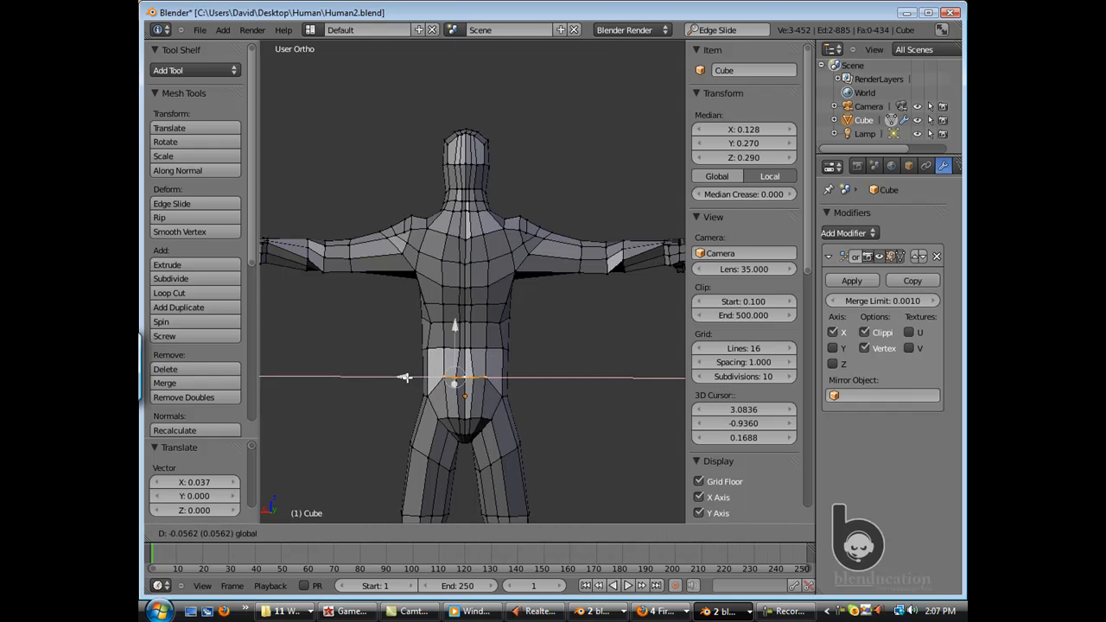
pyautogui.moveTo(407, 378); pyautogui.dragTo(408, 378)
pyautogui.scroll(-2, 419, 380)
# Raise the three-vertex row across the upper buttocks 0.191 in Z.
pyautogui.rightClick(450, 375)
pyautogui.keyDown('shift'); pyautogui.rightClick(460, 376); pyautogui.keyUp('shift')
pyautogui.keyDown('shift'); pyautogui.rightClick(468, 376); pyautogui.keyUp('shift')
pyautogui.moveTo(465, 329); pyautogui.dragTo(465, 318)
pyautogui.moveTo(466, 350); pyautogui.dragTo(470, 363, button='middle')
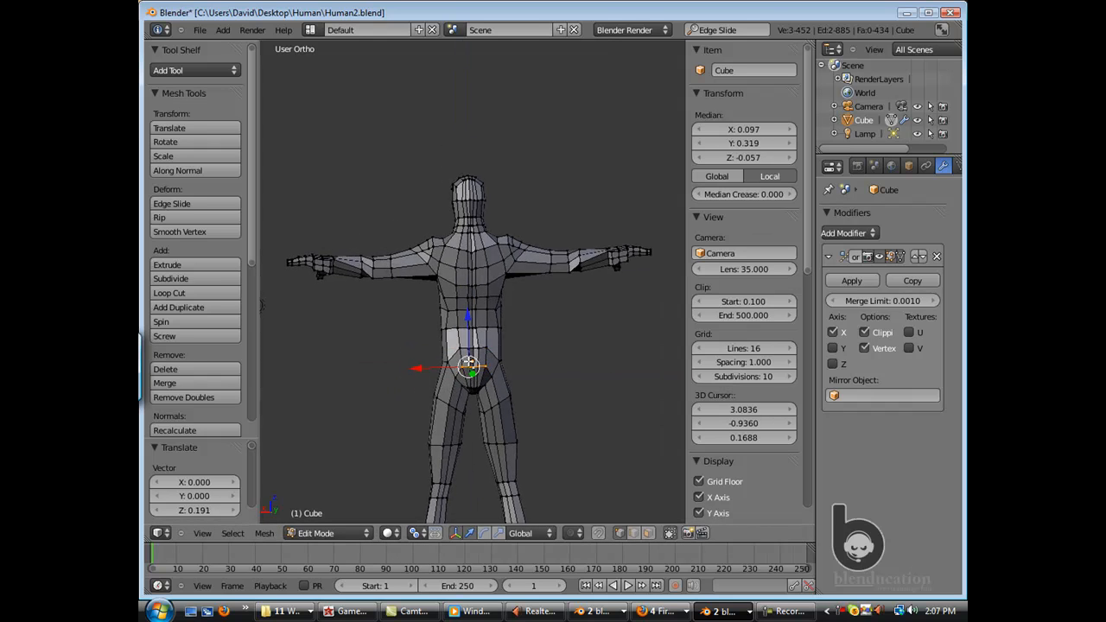
# Extrude the back faces beside the spine, from the neck base across the shoulder blade to the mid-back, using face selection.
pyautogui.scroll(3, 451, 327)
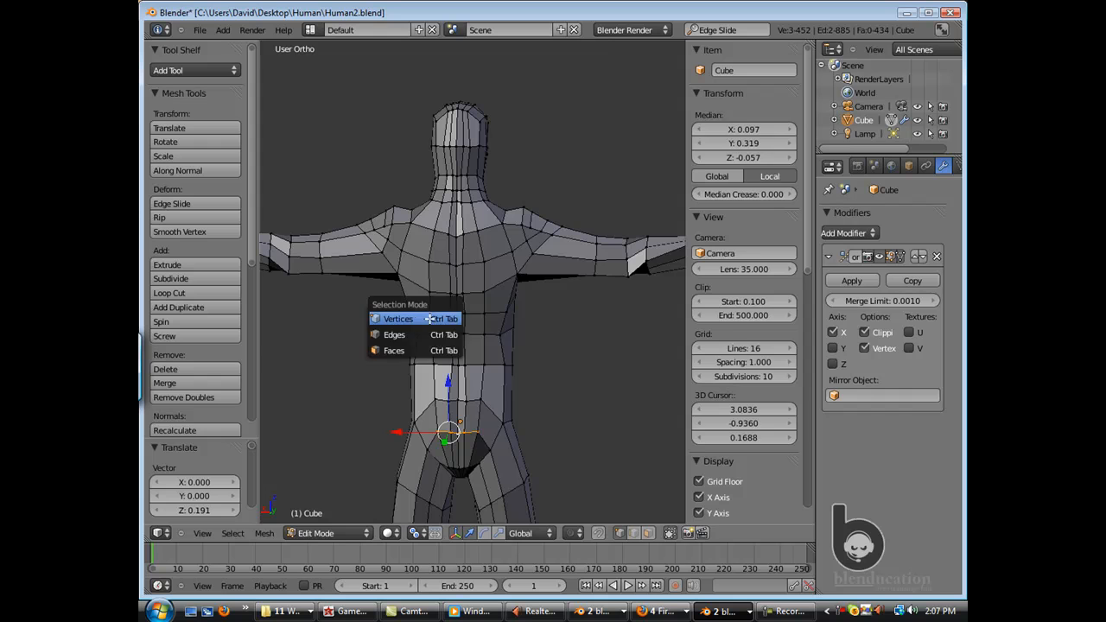
pyautogui.click(394, 350)
pyautogui.scroll(2, 472, 304)
pyautogui.press('ctrl+KP_1')
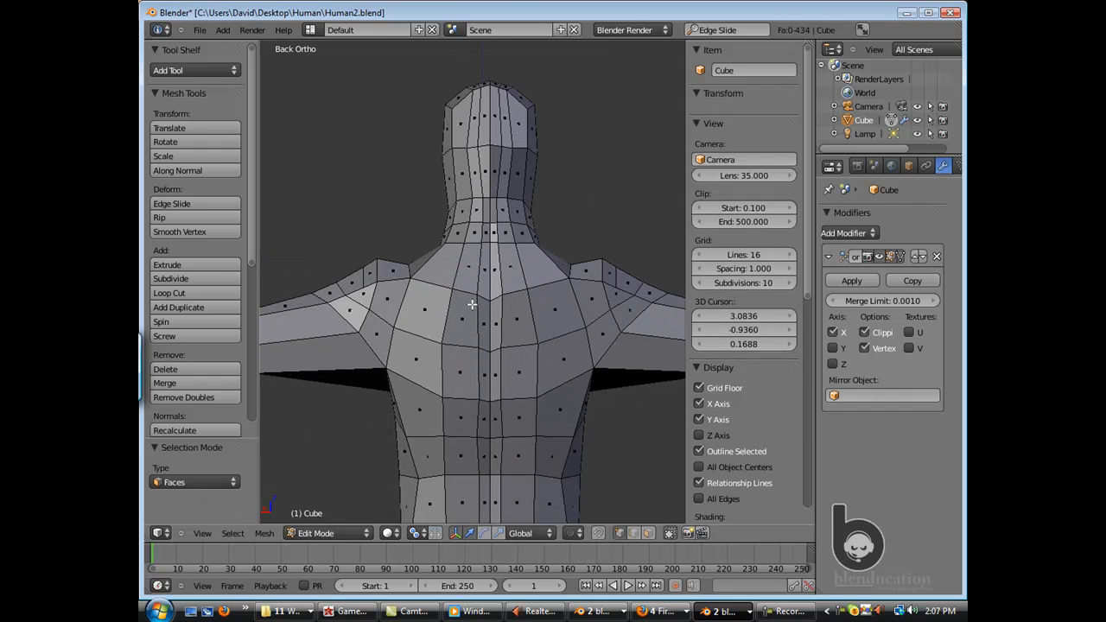
pyautogui.rightClick(475, 234)
pyautogui.keyDown('shift'); pyautogui.rightClick(458, 233); pyautogui.keyUp('shift')
pyautogui.keyDown('shift'); pyautogui.rightClick(444, 265); pyautogui.keyUp('shift')
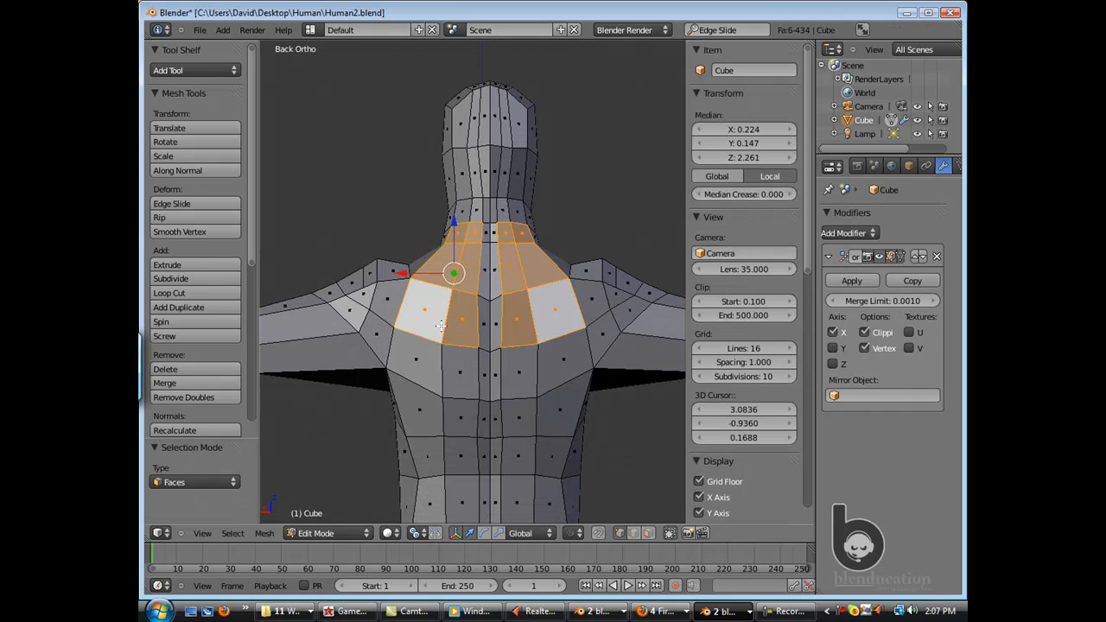
pyautogui.keyDown('shift'); pyautogui.rightClick(451, 363); pyautogui.keyUp('shift')
pyautogui.keyDown('shift'); pyautogui.rightClick(460, 432); pyautogui.keyUp('shift')
pyautogui.moveTo(458, 448); pyautogui.dragTo(417, 278, button='middle')
pyautogui.press('e')
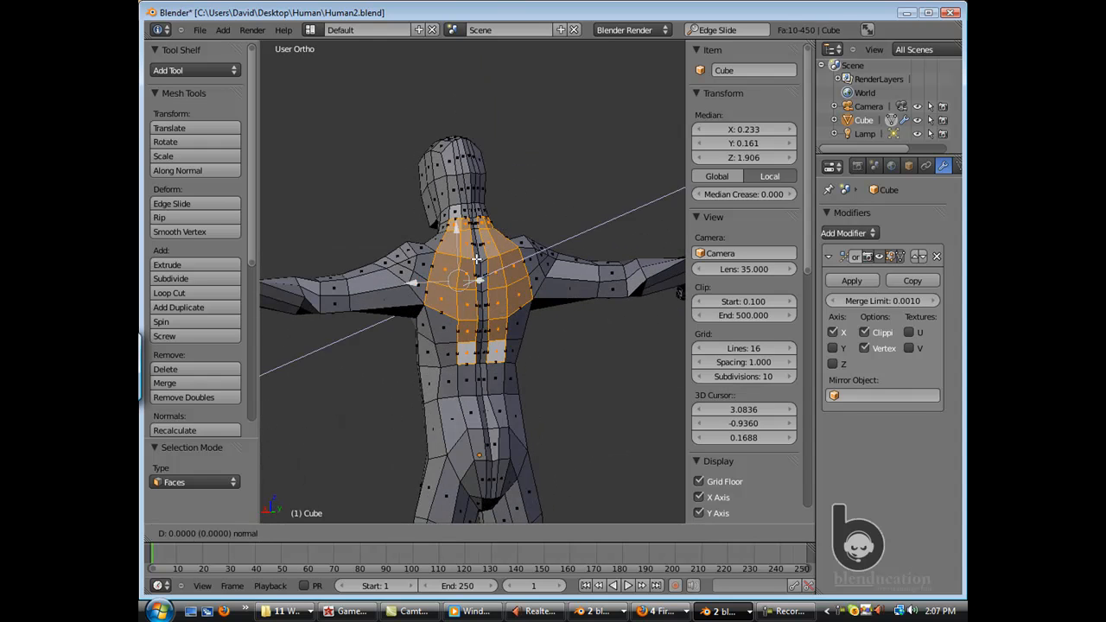
pyautogui.click(416, 279)
# Pull the extruded back faces outward along Y and scale them to 0.783.
pyautogui.moveTo(481, 281); pyautogui.dragTo(487, 282)
pyautogui.press('s')
pyautogui.click(434, 296)
pyautogui.moveTo(473, 301); pyautogui.dragTo(433, 315, button='middle')
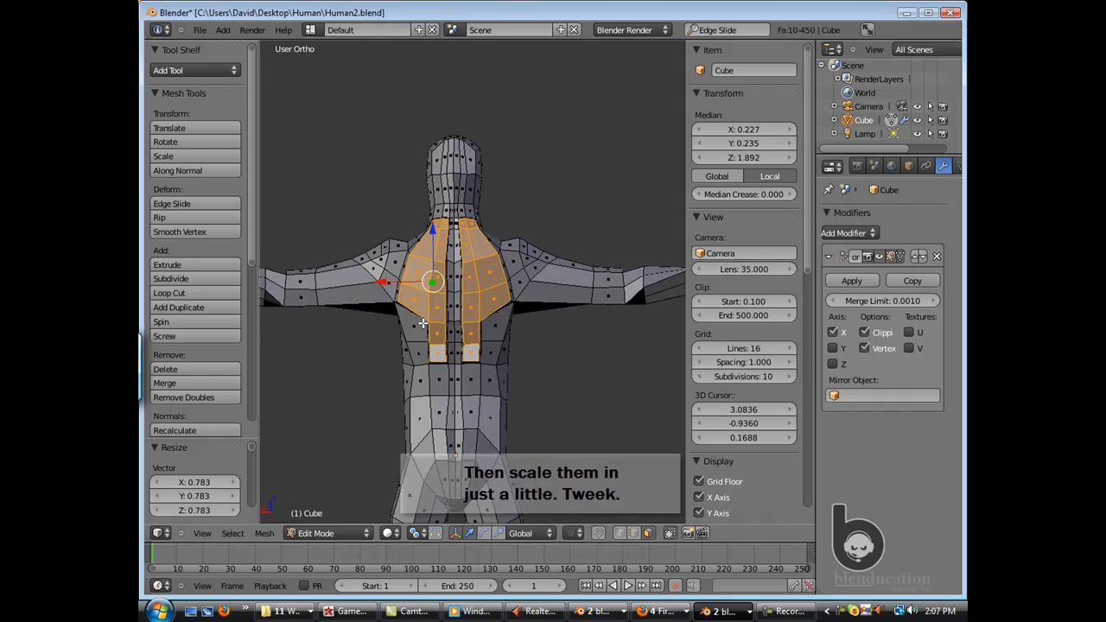
pyautogui.scroll(2, 432, 314)
pyautogui.scroll(2, 434, 324)
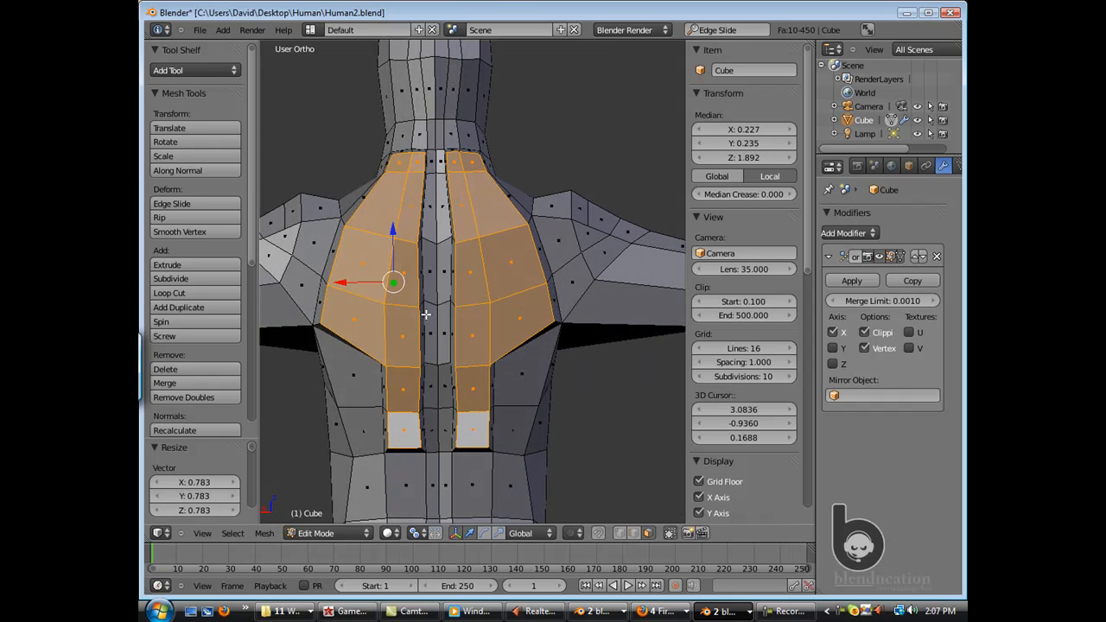
# Reposition individual outer-edge vertices of the raised back panel, moving the first 0.020 in X, -0.003 in Y and -0.021 in Z.
pyautogui.click(410, 285)
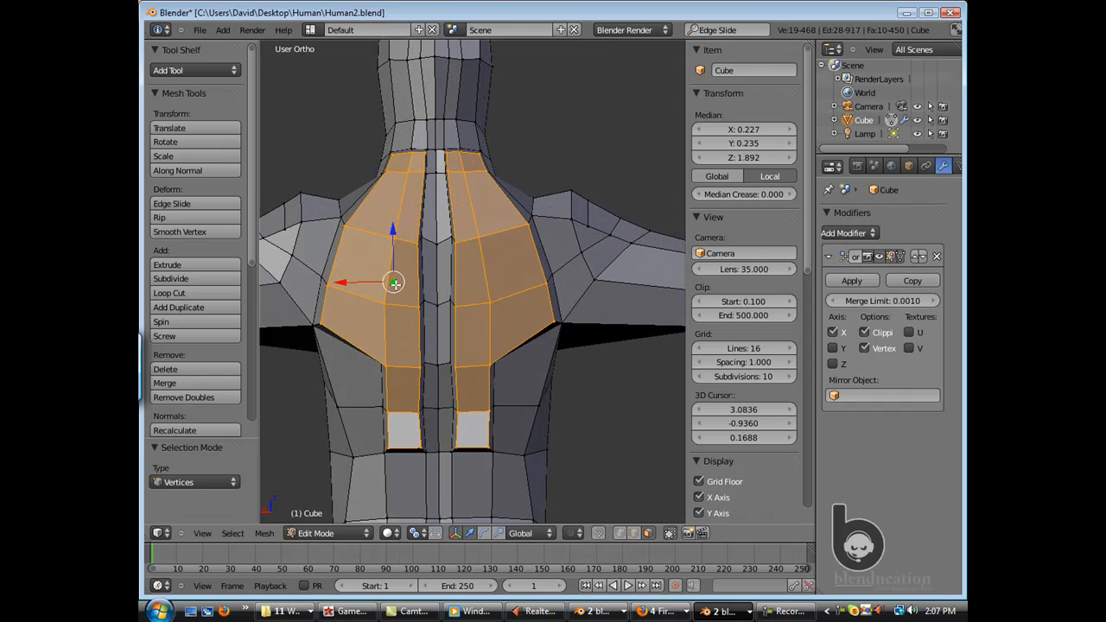
pyautogui.moveTo(393, 290); pyautogui.dragTo(382, 277, button='middle')
pyautogui.rightClick(382, 334)
pyautogui.press('g')
pyautogui.click(371, 337)
pyautogui.moveTo(371, 337); pyautogui.dragTo(394, 345, button='middle')
pyautogui.rightClick(390, 383)
pyautogui.press('g')
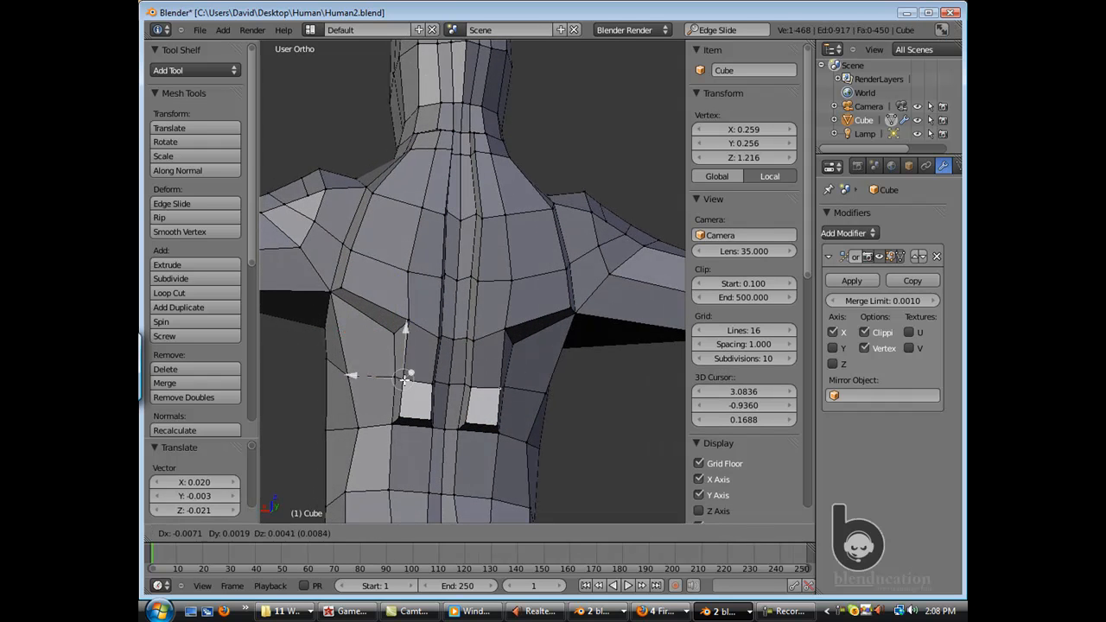
pyautogui.click(398, 381)
# Reposition the raised back panel's lower outer vertex and rotate the edge under the panel counter-clockwise into a diagonal.
pyautogui.scroll(-1, 401, 381)
pyautogui.moveTo(427, 399); pyautogui.dragTo(457, 370, button='middle')
pyautogui.click(410, 423)
pyautogui.rightClick(418, 402)
pyautogui.scroll(-1, 418, 402)
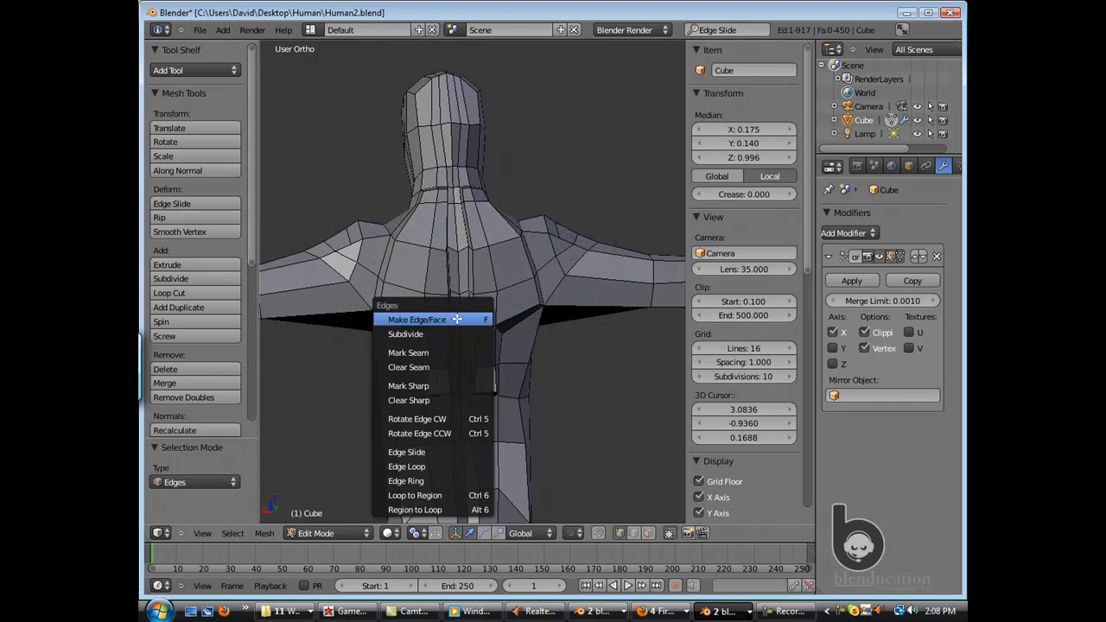
pyautogui.click(417, 418)
pyautogui.scroll(-1, 432, 413)
pyautogui.moveTo(432, 413); pyautogui.dragTo(444, 406, button='middle')
pyautogui.click(449, 380)
pyautogui.scroll(-1, 453, 346)
pyautogui.scroll(5, 461, 288)
pyautogui.moveTo(461, 289)
pyautogui.mouseDown(button='middle')
pyautogui.moveTo(496, 293)
pyautogui.moveTo(468, 296)
pyautogui.mouseUp(button='middle')
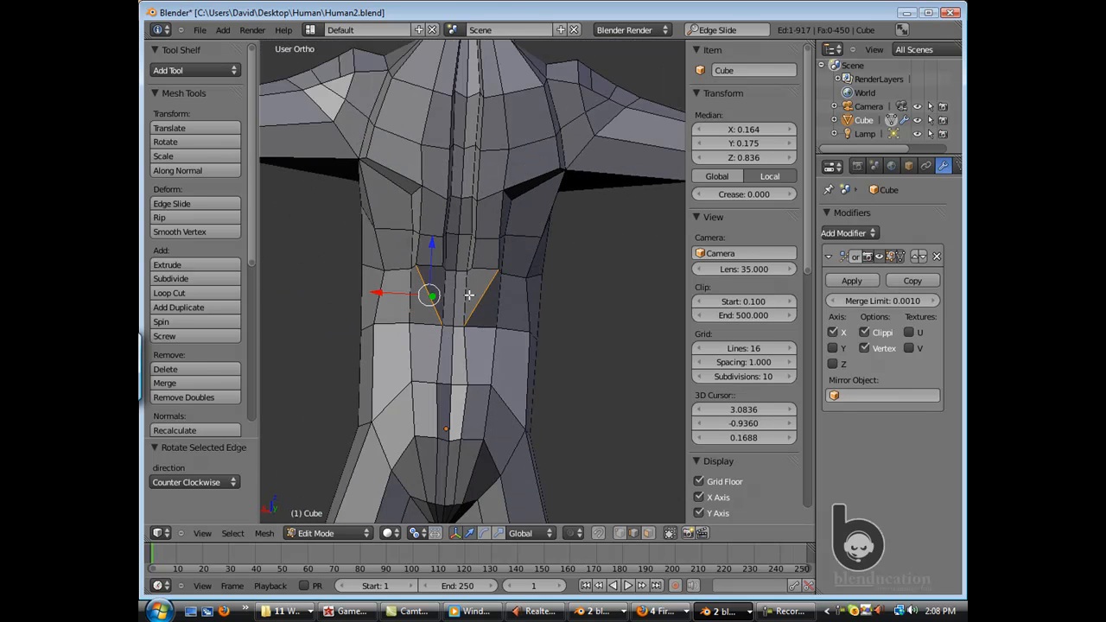
# Rotate two edges at the upper end of the raised back muscle, beside the spine at the neck base.
pyautogui.keyDown('shift'); pyautogui.moveTo(451, 173); pyautogui.dragTo(505, 226, button='middle'); pyautogui.keyUp('shift')
pyautogui.keyDown('shift'); pyautogui.moveTo(465, 208); pyautogui.dragTo(461, 234, button='middle'); pyautogui.keyUp('shift')
pyautogui.scroll(3, 461, 234)
pyautogui.moveTo(541, 207); pyautogui.dragTo(473, 265, button='middle')
pyautogui.rightClick(464, 202)
pyautogui.hotkey('ctrl', 'e')
pyautogui.click(440, 221)
pyautogui.rightClick(431, 215)
pyautogui.hotkey('ctrl', 'e')
pyautogui.click(418, 233)
# Delete the surplus geometry at the rear neck base and fill the gap with a new face, ending in vertex selection.
pyautogui.moveTo(418, 234); pyautogui.dragTo(370, 245, button='middle')
pyautogui.hotkey('ctrl', 'Tab')
pyautogui.click(441, 239)
pyautogui.rightClick(448, 213)
pyautogui.keyDown('shift'); pyautogui.rightClick(463, 202); pyautogui.keyUp('shift')
pyautogui.press('x')
pyautogui.click(455, 230)
pyautogui.click(459, 207)
pyautogui.rightClick(509, 173)
pyautogui.keyDown('shift'); pyautogui.rightClick(487, 229); pyautogui.keyUp('shift')
pyautogui.scroll(-4, 486, 233)
pyautogui.press('f')
pyautogui.scroll(4, 476, 237)
pyautogui.rightClick(414, 229)
pyautogui.click(408, 230)
pyautogui.hotkey('ctrl', 'Tab')
pyautogui.click(334, 244)
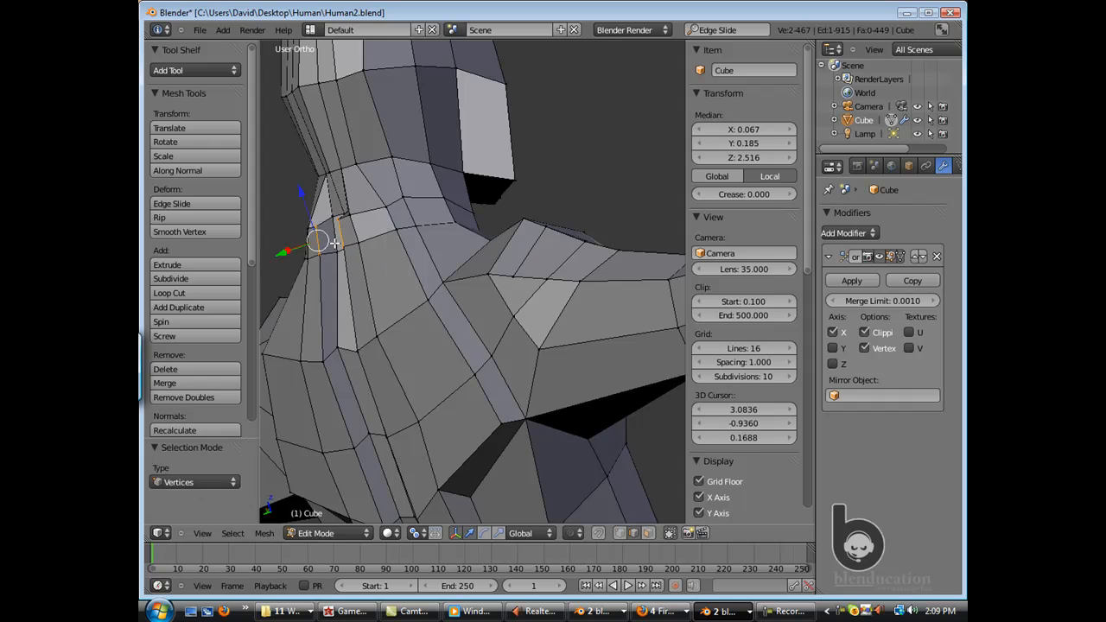
# Reposition the vertices at the rear neck base beside the spine, shifting one of them 0.011 in X.
pyautogui.rightClick(318, 228)
pyautogui.click(296, 233)
pyautogui.moveTo(302, 235); pyautogui.dragTo(353, 243, button='middle')
pyautogui.moveTo(455, 250); pyautogui.dragTo(452, 252)
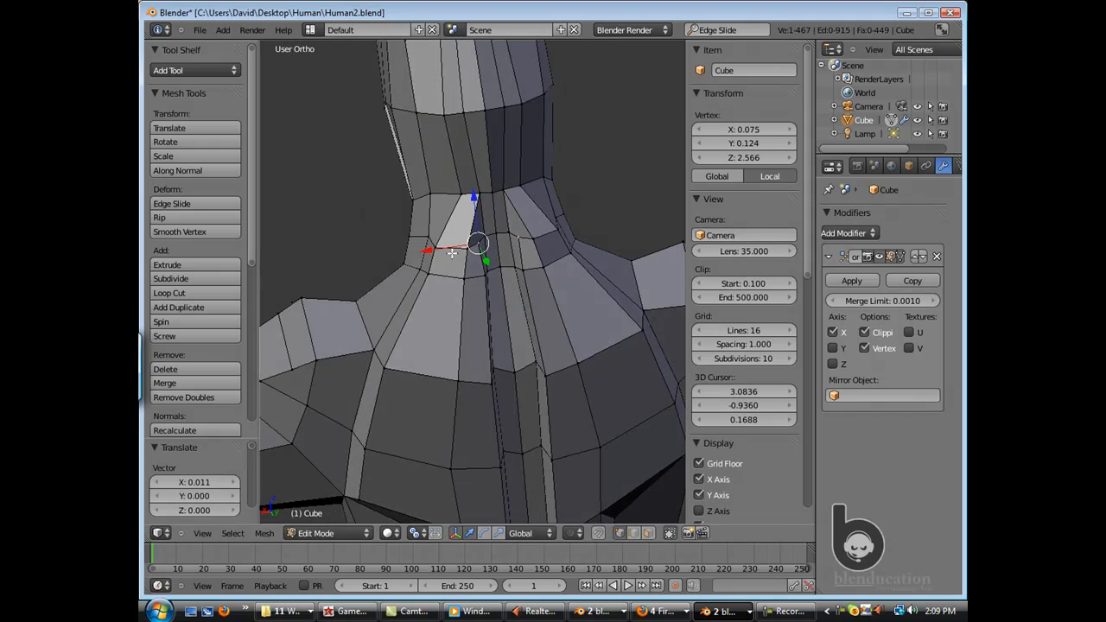
pyautogui.moveTo(452, 253); pyautogui.dragTo(451, 252, button='middle')
pyautogui.moveTo(450, 253); pyautogui.dragTo(448, 253)
pyautogui.moveTo(460, 193); pyautogui.dragTo(462, 174)
pyautogui.rightClick(480, 231)
pyautogui.moveTo(474, 185); pyautogui.dragTo(474, 167)
# Fine-tune the position of a neck-base vertex beside the spine.
pyautogui.scroll(-4, 480, 199)
pyautogui.moveTo(492, 242); pyautogui.dragTo(415, 290, button='middle')
pyautogui.scroll(4, 528, 311)
pyautogui.rightClick(376, 236)
pyautogui.moveTo(371, 260); pyautogui.dragTo(451, 138, button='middle')
pyautogui.moveTo(451, 139); pyautogui.dragTo(450, 136)
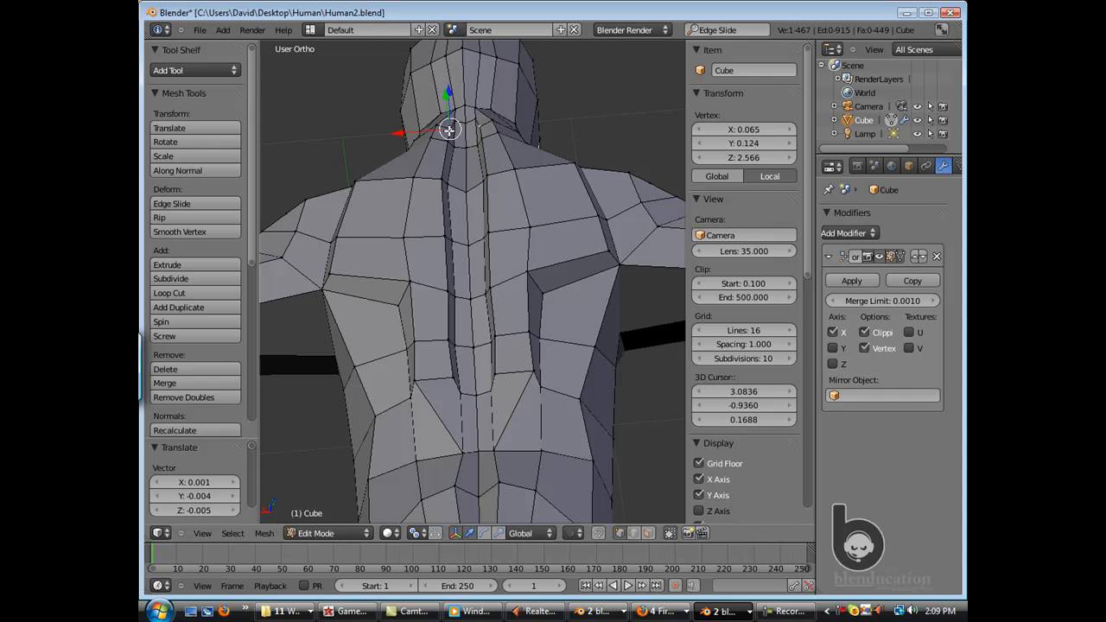
# Move the upper-back vertices along the spine groove, the uppermost by -0.025 in X, -0.007 in Y and -0.005 in Z.
pyautogui.rightClick(443, 243)
pyautogui.moveTo(443, 243); pyautogui.dragTo(448, 179, button='middle')
pyautogui.press('g')
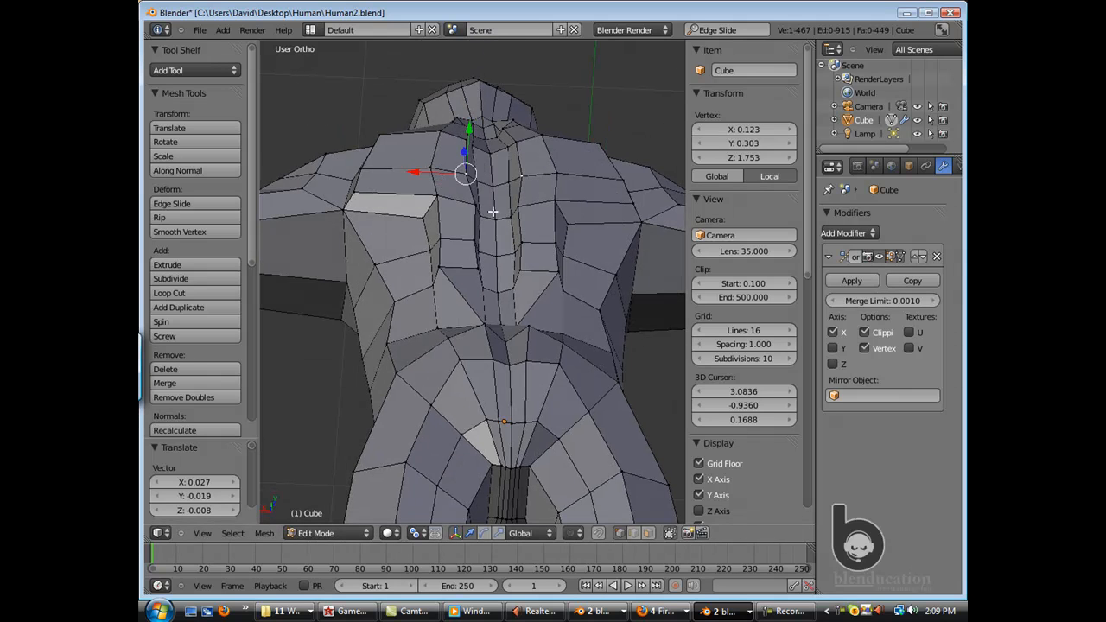
pyautogui.rightClick(481, 145)
pyautogui.press('g')
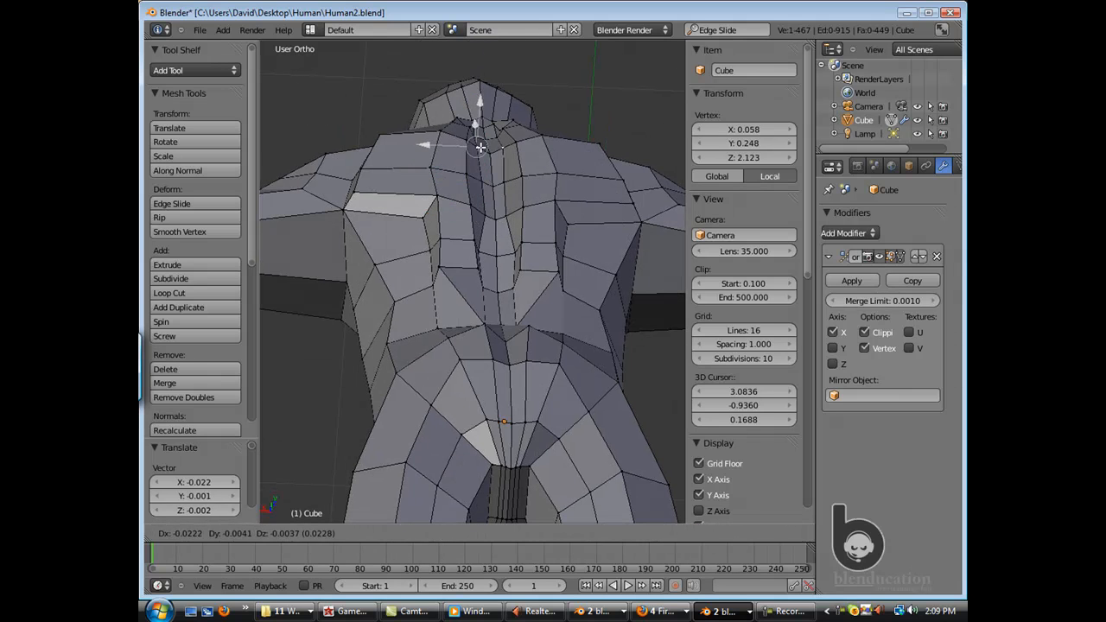
pyautogui.click(481, 148)
# Reposition the shoulder-blade vertices in the back view, moving the upper one -0.081 in X and -0.027 in Z.
pyautogui.scroll(-2, 482, 149)
pyautogui.moveTo(481, 154); pyautogui.dragTo(435, 294, button='middle')
pyautogui.scroll(-5, 436, 294)
pyautogui.press('ctrl+KP_1')
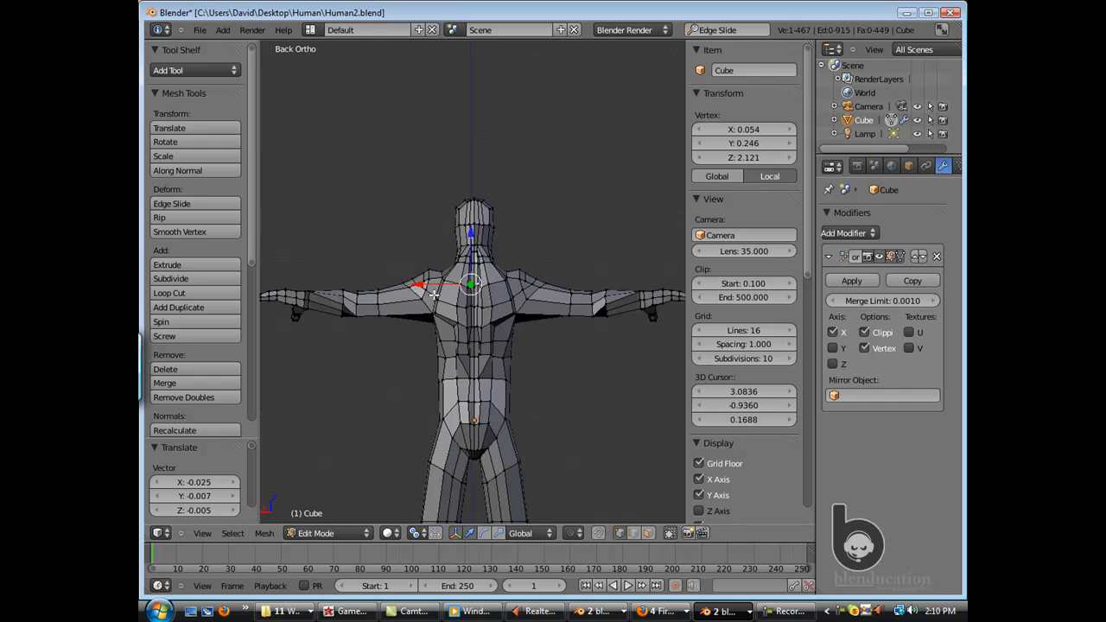
pyautogui.scroll(4, 434, 294)
pyautogui.rightClick(433, 330)
pyautogui.press('g')
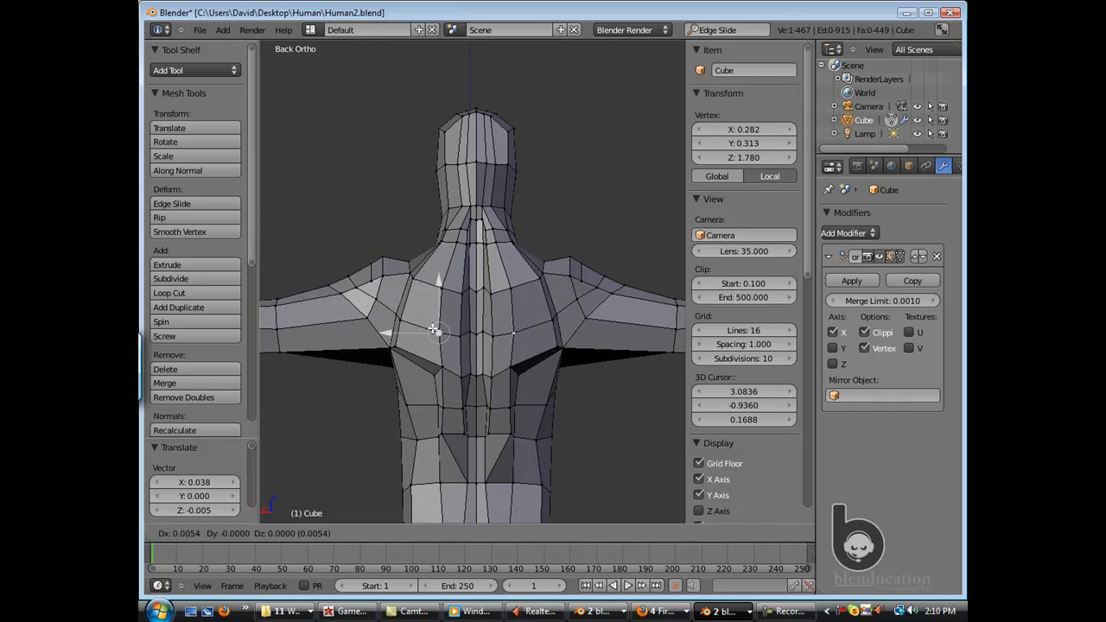
pyautogui.moveTo(400, 320); pyautogui.dragTo(420, 279)
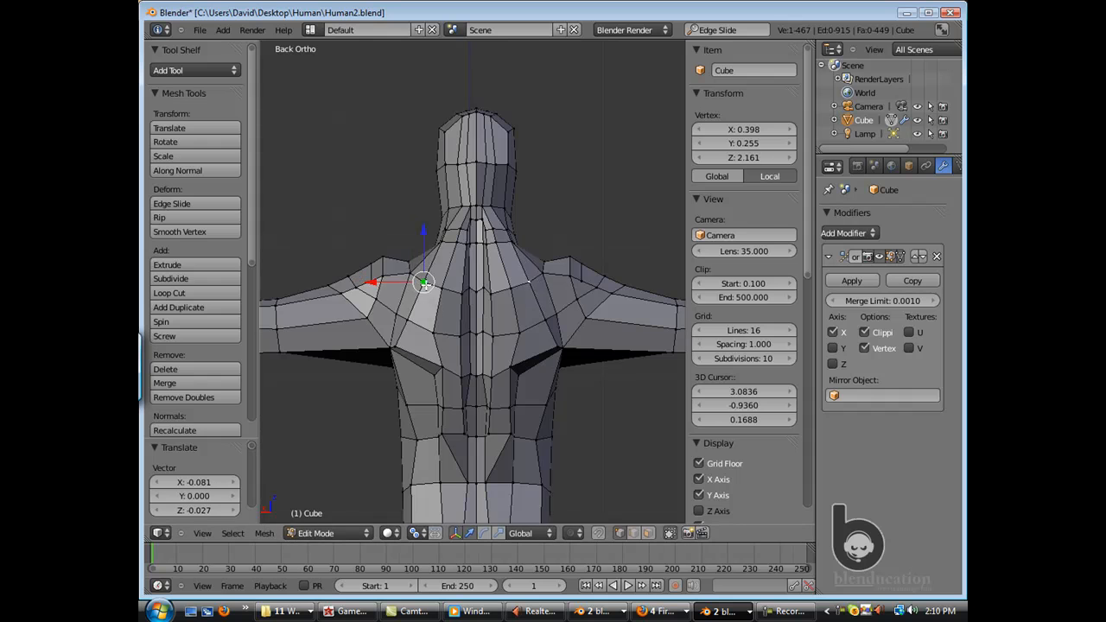
pyautogui.scroll(-2, 420, 281)
pyautogui.rightClick(421, 325)
pyautogui.press('g')
pyautogui.click(430, 323)
# Reposition the outer vertices down the side of the mid-back, one of them 0.037 in X, -0.011 in Y and 0.017 in Z.
pyautogui.moveTo(455, 305); pyautogui.dragTo(441, 344, button='middle')
pyautogui.rightClick(466, 337)
pyautogui.press('g')
pyautogui.click(462, 337)
pyautogui.rightClick(518, 332)
pyautogui.press('g')
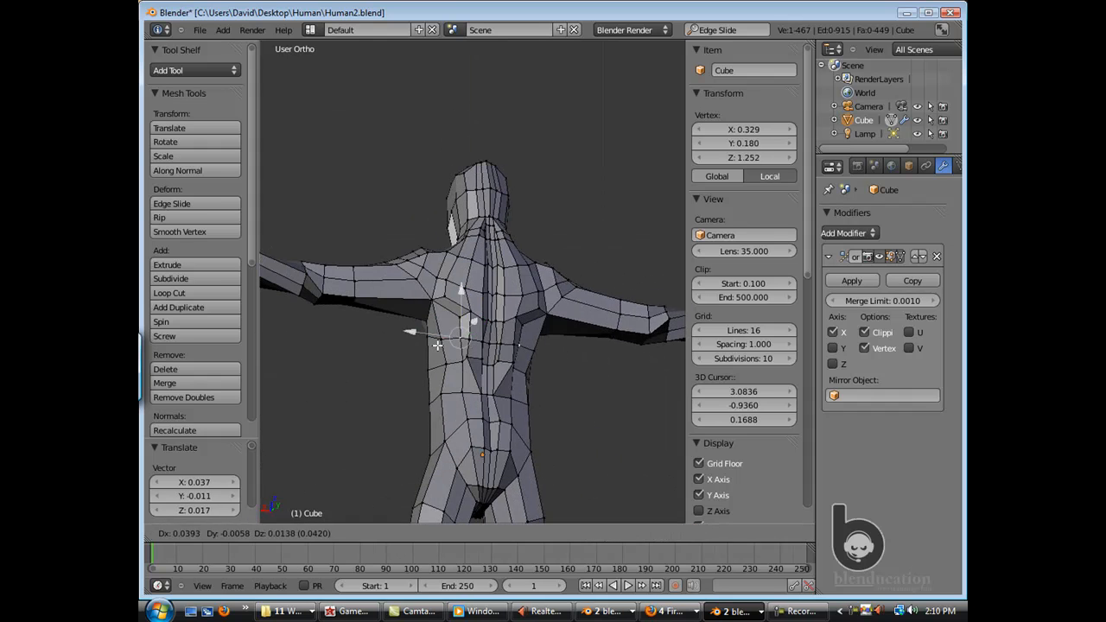
pyautogui.rightClick(444, 363)
pyautogui.press('g')
pyautogui.click(439, 362)
# Reposition a single vertex on the rear of the torso.
pyautogui.scroll(-5, 445, 346)
pyautogui.scroll(3, 458, 285)
pyautogui.press('ctrl+KP_1')
pyautogui.keyDown('shift'); pyautogui.moveTo(459, 279); pyautogui.dragTo(484, 281, button='middle'); pyautogui.keyUp('shift')
pyautogui.scroll(4, 484, 288)
pyautogui.keyDown('shift'); pyautogui.moveTo(523, 415); pyautogui.dragTo(450, 242, button='middle'); pyautogui.keyUp('shift')
pyautogui.moveTo(450, 242); pyautogui.dragTo(566, 294, button='middle')
pyautogui.rightClick(564, 321)
pyautogui.moveTo(590, 324); pyautogui.dragTo(588, 368)
pyautogui.moveTo(587, 369); pyautogui.dragTo(473, 337, button='middle')
# Try to rotate the edge at the back of the shoulder counter-clockwise, and undo the rotation.
pyautogui.scroll(-3, 484, 337)
pyautogui.scroll(3, 487, 271)
pyautogui.click(449, 286)
pyautogui.moveTo(450, 287); pyautogui.dragTo(424, 285, button='middle')
pyautogui.hotkey('ctrl', 'e')
pyautogui.click(424, 285)
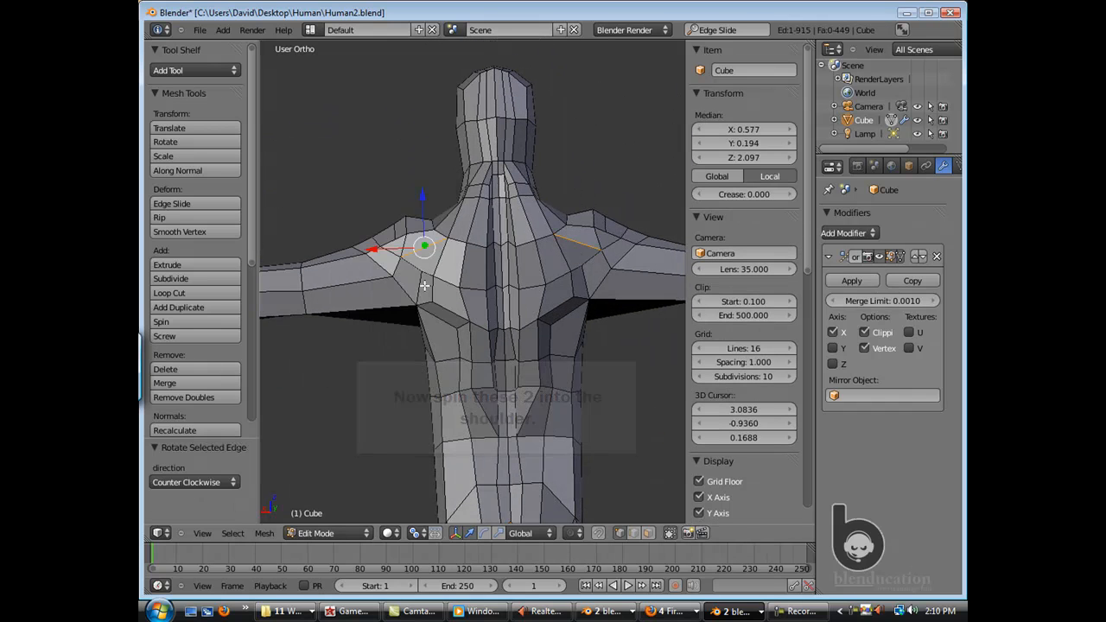
pyautogui.hotkey('ctrl', 'z')
# Rotate the two edges between the shoulder blade and the arm clockwise so they run into the shoulder.
pyautogui.hotkey('ctrl', 'e')
pyautogui.click(398, 281)
pyautogui.scroll(3, 393, 284)
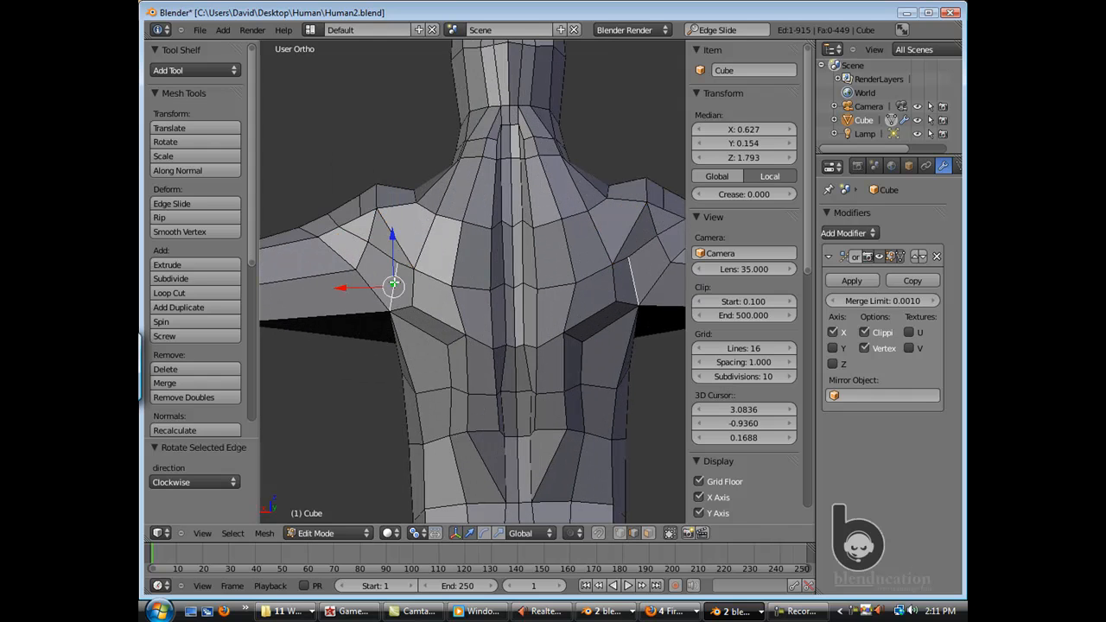
pyautogui.hotkey('ctrl', 'e')
pyautogui.click(389, 271)
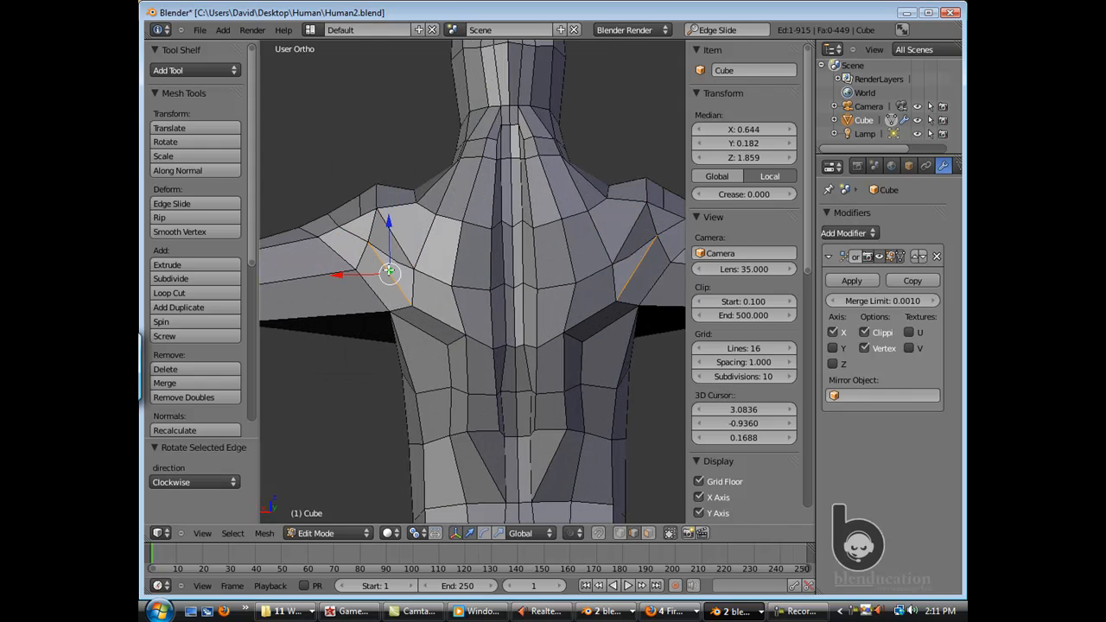
# Delete the two selected edges behind the shoulder and fill the opening with a single face.
pyautogui.press('x')
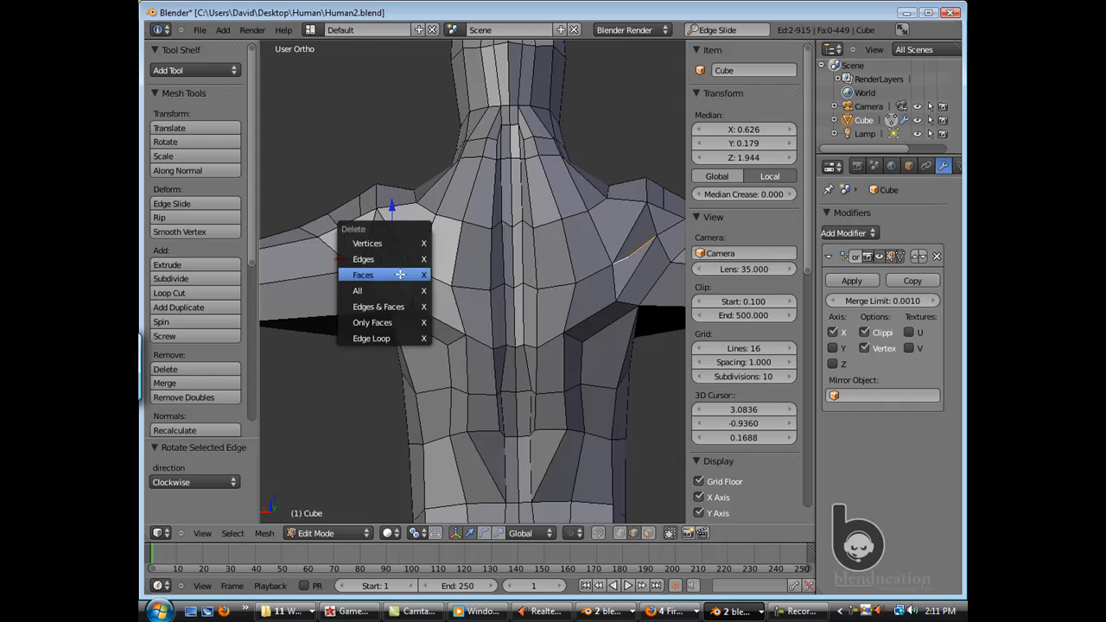
pyautogui.click(395, 260)
pyautogui.moveTo(395, 254); pyautogui.dragTo(443, 252, button='middle')
pyautogui.press('f')
pyautogui.scroll(-4, 389, 259)
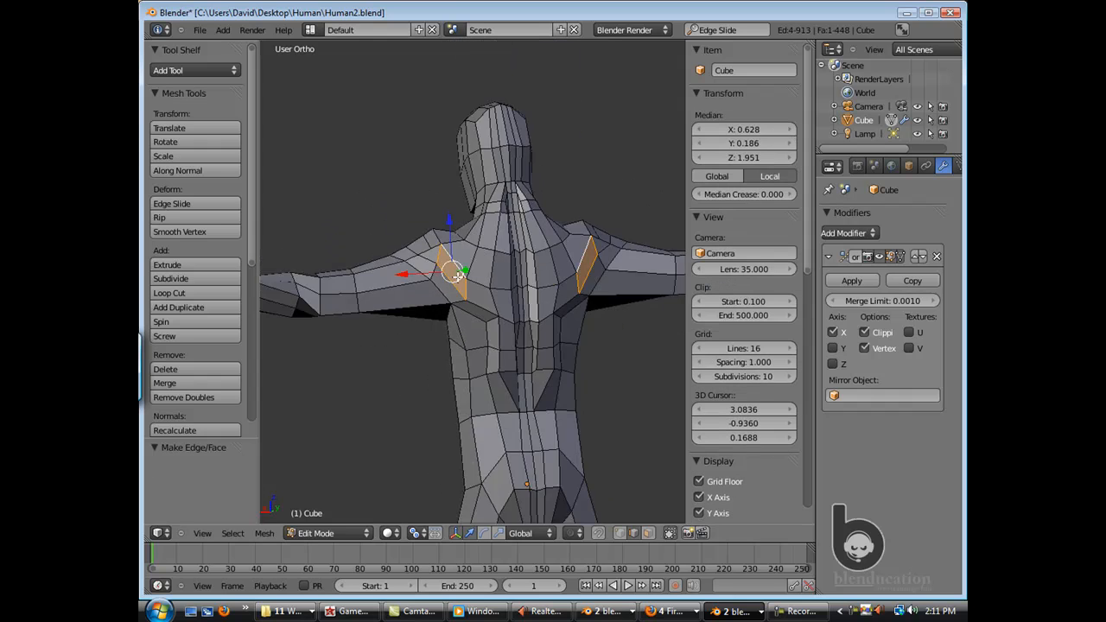
# Reposition individual vertices around the new face at the back of the shoulder, using vertex selection.
pyautogui.scroll(5, 346, 264)
pyautogui.moveTo(334, 263); pyautogui.dragTo(345, 262, button='middle')
pyautogui.hotkey('ctrl', 'Tab')
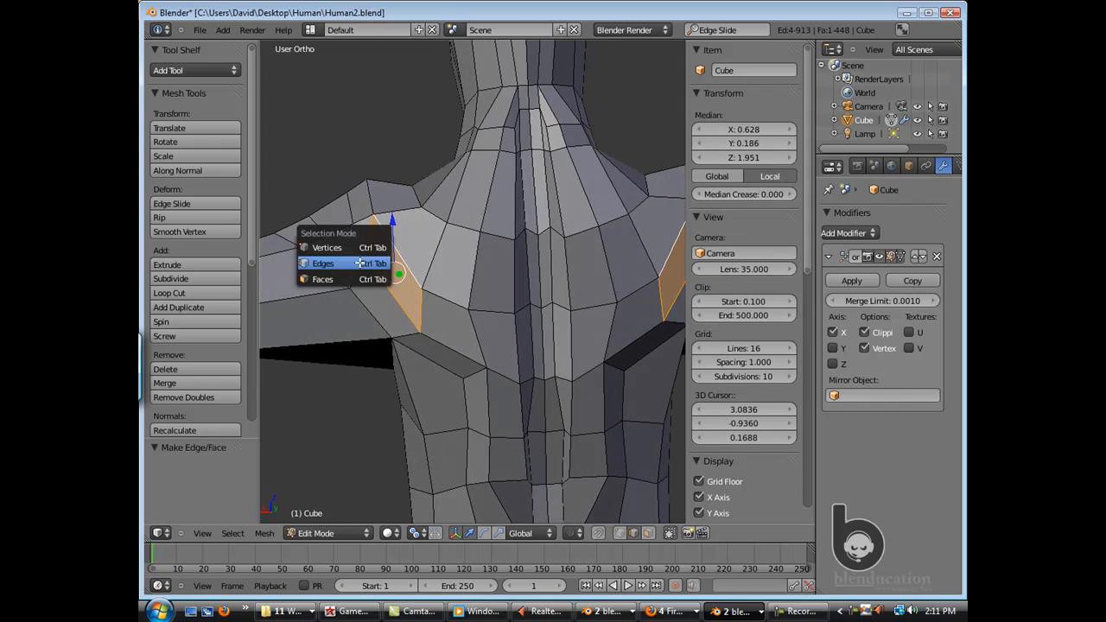
pyautogui.click(346, 242)
pyautogui.rightClick(363, 257)
pyautogui.moveTo(359, 257); pyautogui.dragTo(358, 257, button='right')
pyautogui.moveTo(359, 257); pyautogui.dragTo(383, 178, button='middle')
pyautogui.keyDown('shift'); pyautogui.rightClick(378, 198); pyautogui.keyUp('shift')
pyautogui.press('g')
pyautogui.click(369, 190)
pyautogui.rightClick(398, 186)
pyautogui.rightClick(406, 213)
pyautogui.moveTo(397, 164); pyautogui.dragTo(407, 172)
# Adjust the centre-line spine vertices between the shoulder blades, moving the first 0.023 in Y.
pyautogui.moveTo(367, 289); pyautogui.dragTo(363, 397, button='middle')
pyautogui.rightClick(575, 221)
pyautogui.moveTo(596, 219); pyautogui.dragTo(594, 195)
pyautogui.moveTo(594, 195); pyautogui.dragTo(500, 242, button='middle')
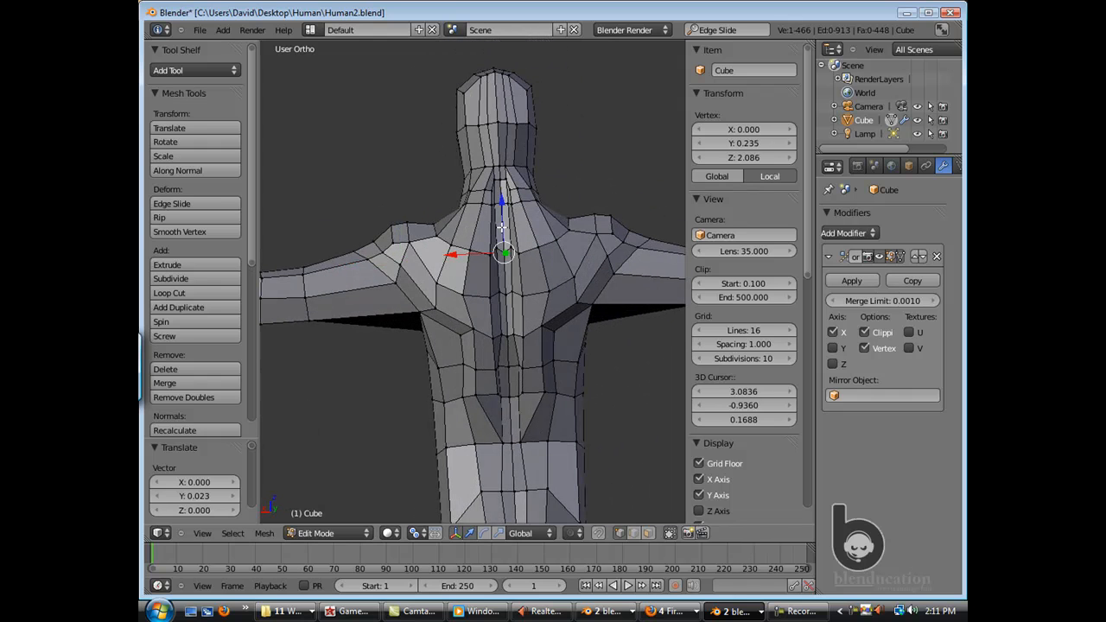
pyautogui.moveTo(504, 275); pyautogui.dragTo(503, 265)
# Reposition vertices from the shoulder blade's lower corner down the flank, moving the corner -0.016 in X, -0.001 in Y and 0.006 in Z.
pyautogui.moveTo(503, 265); pyautogui.dragTo(442, 285, button='middle')
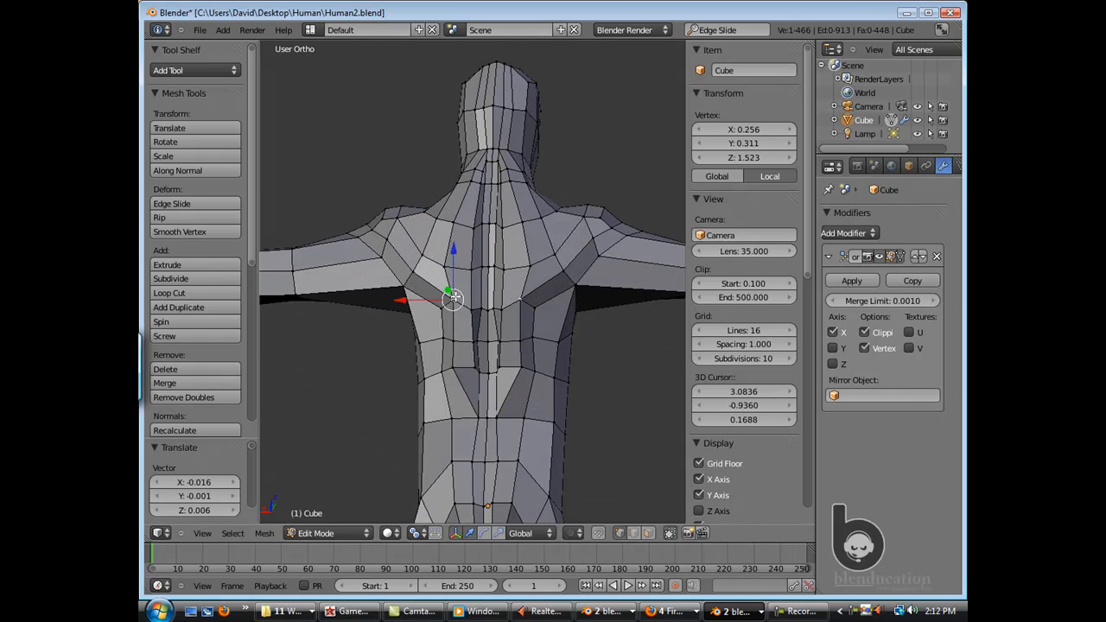
pyautogui.moveTo(424, 340); pyautogui.dragTo(420, 336)
pyautogui.moveTo(420, 337)
pyautogui.mouseDown(button='middle')
pyautogui.moveTo(445, 321)
pyautogui.moveTo(429, 345)
pyautogui.moveTo(471, 301)
pyautogui.moveTo(417, 325)
pyautogui.mouseUp(button='middle')
pyautogui.press('g')
pyautogui.click(428, 346)
pyautogui.rightClick(429, 375)
pyautogui.press('g')
pyautogui.click(428, 375)
pyautogui.rightClick(469, 298)
# Reshape the waist outline in the back view, moving one outer side vertex 0.056 in X.
pyautogui.scroll(-2, 410, 331)
pyautogui.press('ctrl+KP_1')
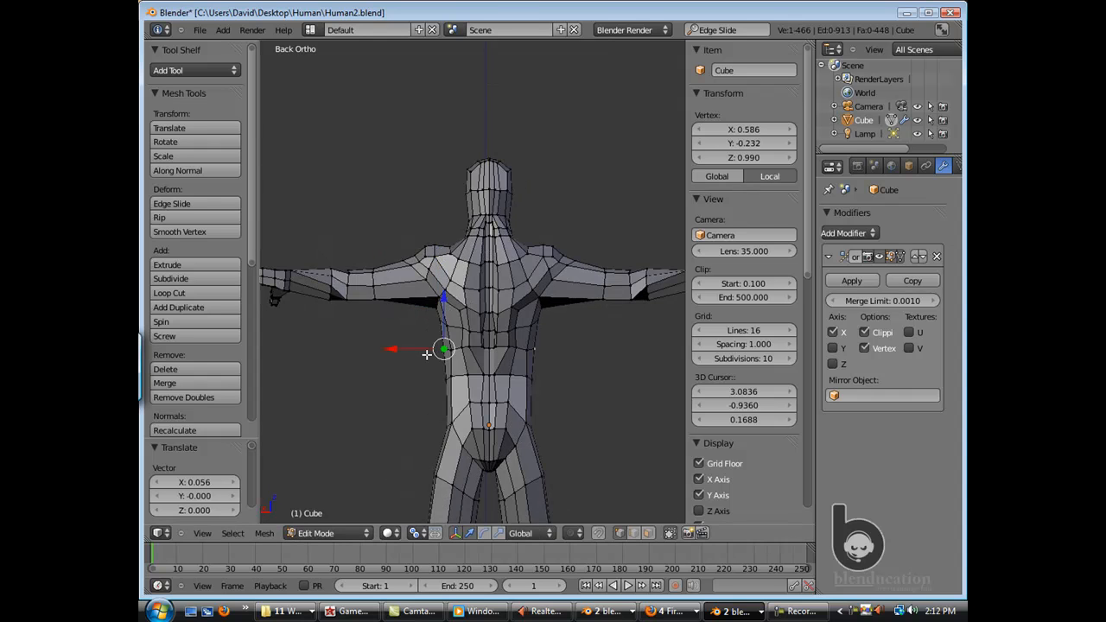
pyautogui.press('g')
pyautogui.click(451, 376)
pyautogui.press('g')
pyautogui.click(448, 379)
# Move the outer side of the lower torso -0.031 in X in the back view.
pyautogui.scroll(-3, 431, 353)
pyautogui.moveTo(431, 350); pyautogui.dragTo(461, 290, button='middle')
pyautogui.scroll(4, 459, 334)
pyautogui.press('ctrl+KP_1')
pyautogui.scroll(-2, 462, 290)
pyautogui.scroll(2, 465, 346)
pyautogui.keyDown('shift'); pyautogui.moveTo(467, 366); pyautogui.dragTo(467, 256, button='middle'); pyautogui.keyUp('shift')
pyautogui.keyDown('shift'); pyautogui.rightClick(447, 267); pyautogui.keyUp('shift')
pyautogui.moveTo(415, 260); pyautogui.dragTo(419, 260)
# Adjust the vertices flanking the spine just above the waist, shifting the selected pair slightly along X.
pyautogui.scroll(3, 464, 239)
pyautogui.moveTo(464, 238); pyautogui.dragTo(464, 240, button='middle')
pyautogui.rightClick(497, 145)
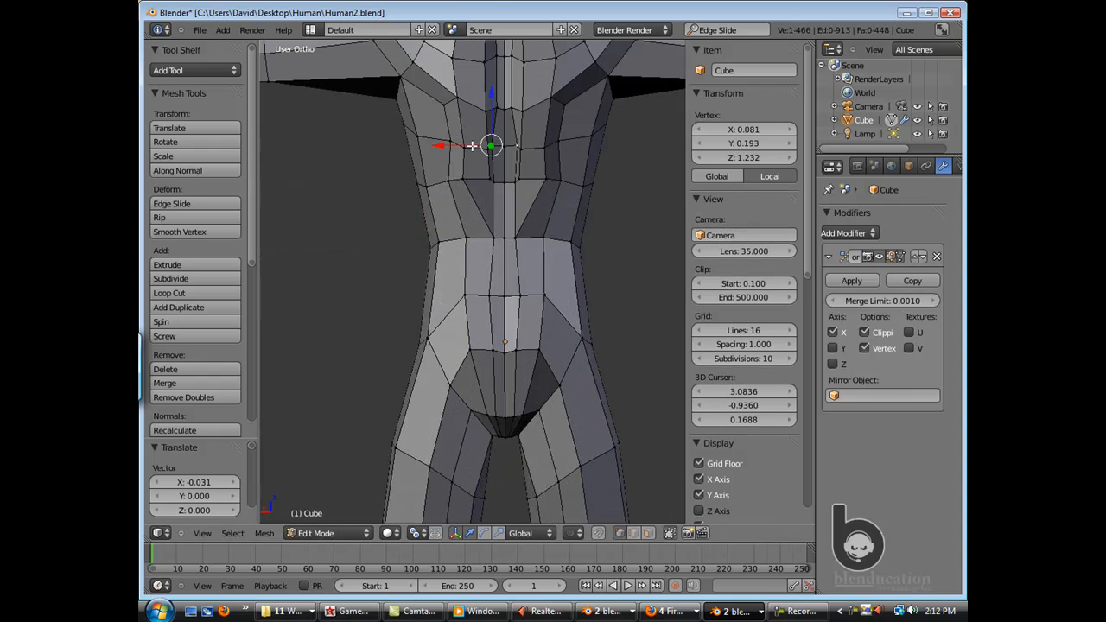
pyautogui.rightClick(488, 181)
pyautogui.keyDown('shift'); pyautogui.rightClick(487, 150); pyautogui.keyUp('shift')
pyautogui.moveTo(473, 164); pyautogui.dragTo(476, 165)
pyautogui.moveTo(485, 175); pyautogui.dragTo(460, 83, button='middle')
pyautogui.moveTo(458, 82); pyautogui.dragTo(434, 88)
pyautogui.rightClick(440, 128)
# Move the waist vertex on the lower back -0.029 in X.
pyautogui.moveTo(437, 95); pyautogui.dragTo(500, 213, button='middle')
pyautogui.scroll(2, 497, 214)
pyautogui.rightClick(491, 215)
pyautogui.moveTo(377, 228); pyautogui.dragTo(384, 224)
# Reposition the mid-back vertices between spine and flank, moving one -0.031 in X and 0.010 in Z.
pyautogui.rightClick(414, 164)
pyautogui.keyDown('shift'); pyautogui.rightClick(404, 169); pyautogui.keyUp('shift')
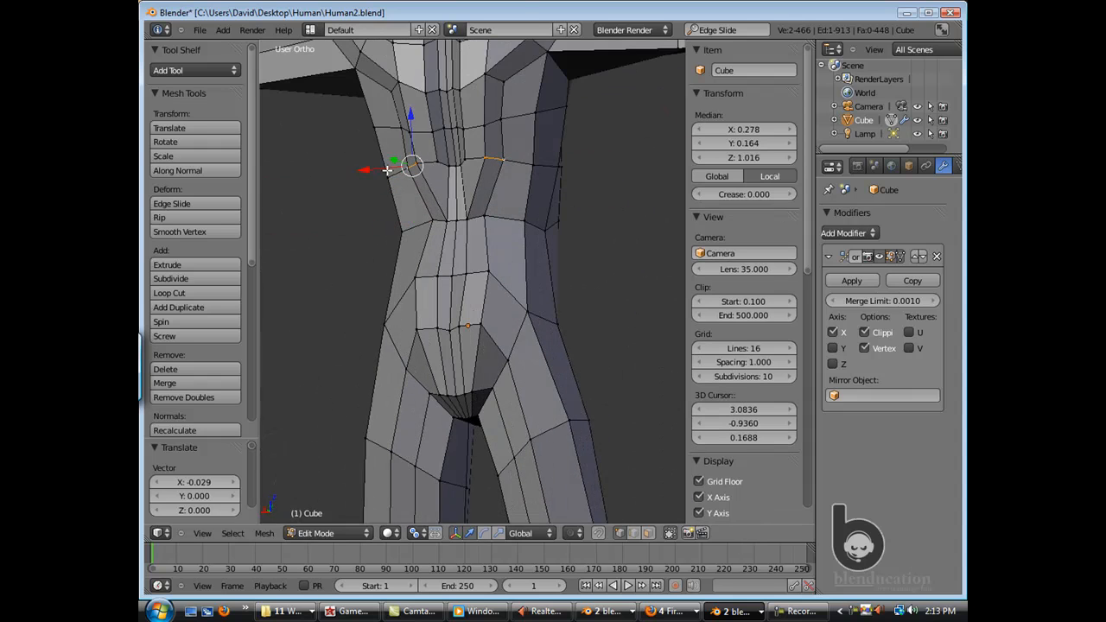
pyautogui.rightClick(440, 164)
pyautogui.moveTo(442, 163); pyautogui.dragTo(486, 164, button='middle')
pyautogui.keyDown('shift'); pyautogui.rightClick(466, 164); pyautogui.keyUp('shift')
pyautogui.rightClick(452, 171)
pyautogui.moveTo(452, 168); pyautogui.dragTo(472, 129)
pyautogui.rightClick(461, 169)
# Move the two vertices at the shoulder blade's lower corner 0.053 in X, -0.004 in Y and -0.026 in Z.
pyautogui.scroll(-3, 472, 131)
pyautogui.keyDown('shift'); pyautogui.moveTo(474, 164); pyautogui.dragTo(489, 201, button='middle'); pyautogui.keyUp('shift')
pyautogui.rightClick(477, 205)
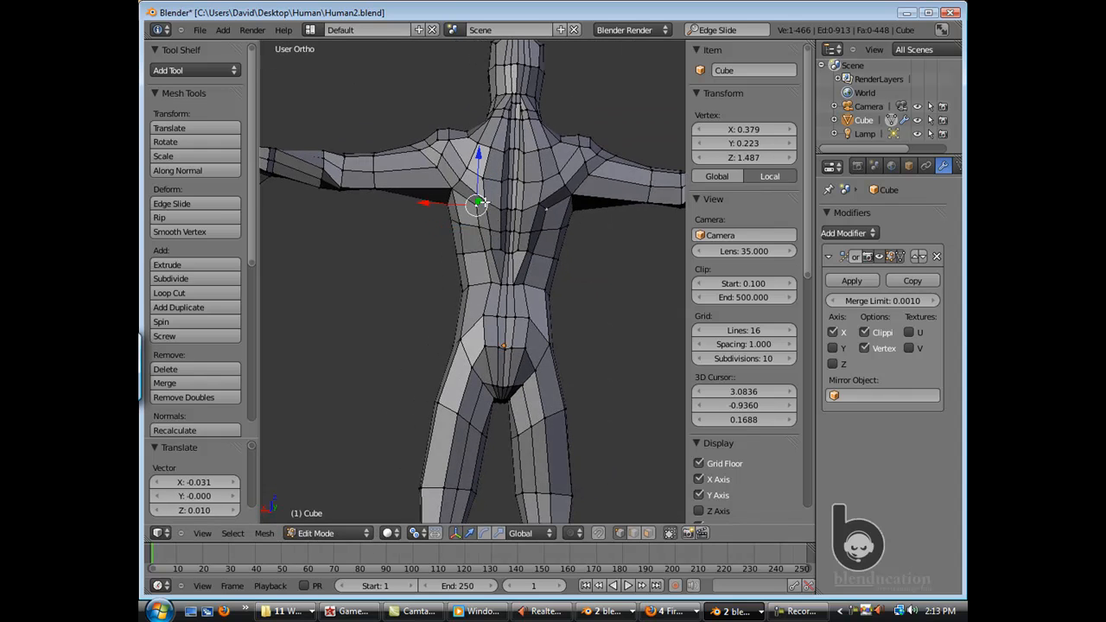
pyautogui.keyDown('shift'); pyautogui.rightClick(482, 203); pyautogui.keyUp('shift')
pyautogui.moveTo(472, 207); pyautogui.dragTo(463, 214)
pyautogui.press('ctrl+KP_1')
pyautogui.scroll(-4, 446, 260)
pyautogui.scroll(4, 446, 261)
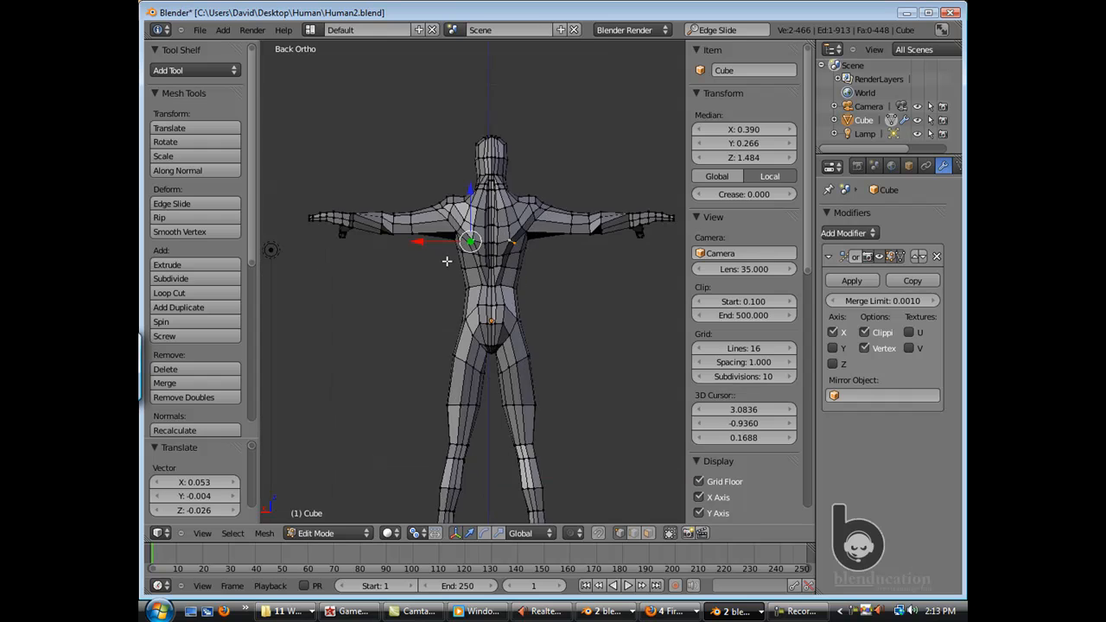
# Lower the spine vertices at the small of the back by -0.068 in Z and the centre-line vertex by -0.041 in Z.
pyautogui.scroll(3, 446, 261)
pyautogui.rightClick(524, 242)
pyautogui.press('g')
pyautogui.press('z')
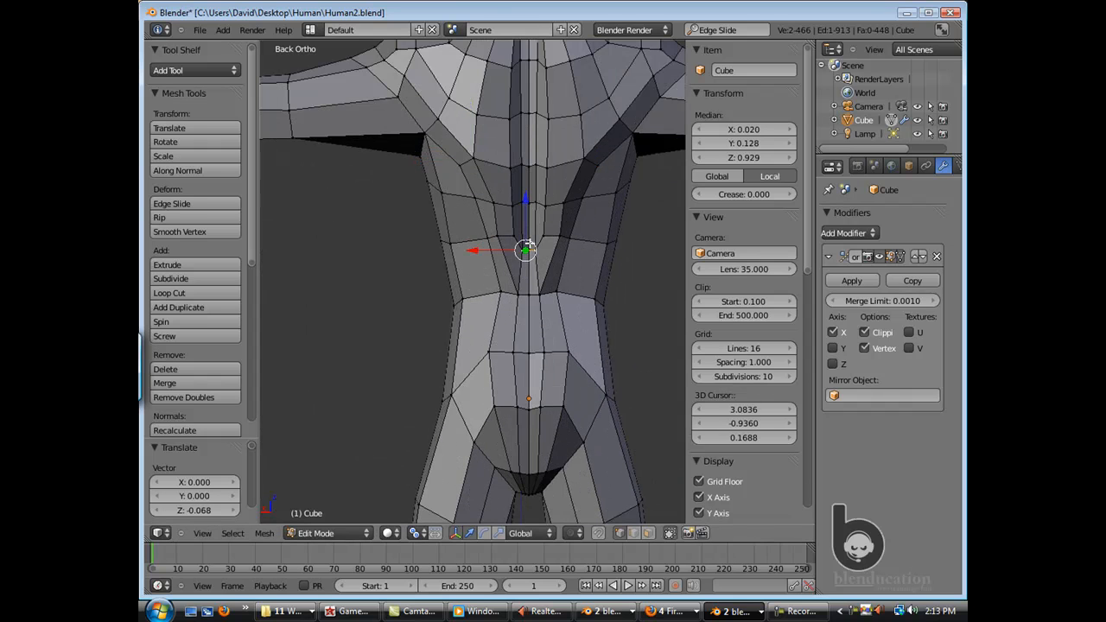
pyautogui.click(529, 231)
pyautogui.scroll(-2, 519, 251)
pyautogui.scroll(2, 518, 259)
pyautogui.moveTo(518, 259); pyautogui.dragTo(547, 261, button='middle')
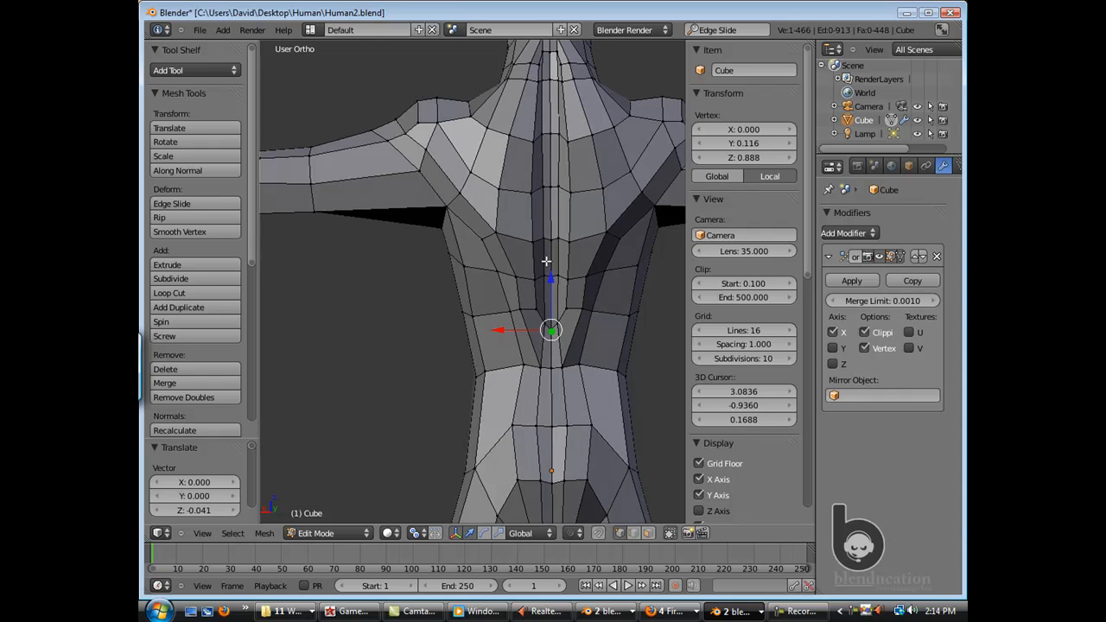
# Taper the spine groove's lower end, moving its side vertex -0.009 in X and Z and a centre-line vertex 0.005 in Z.
pyautogui.click(532, 279)
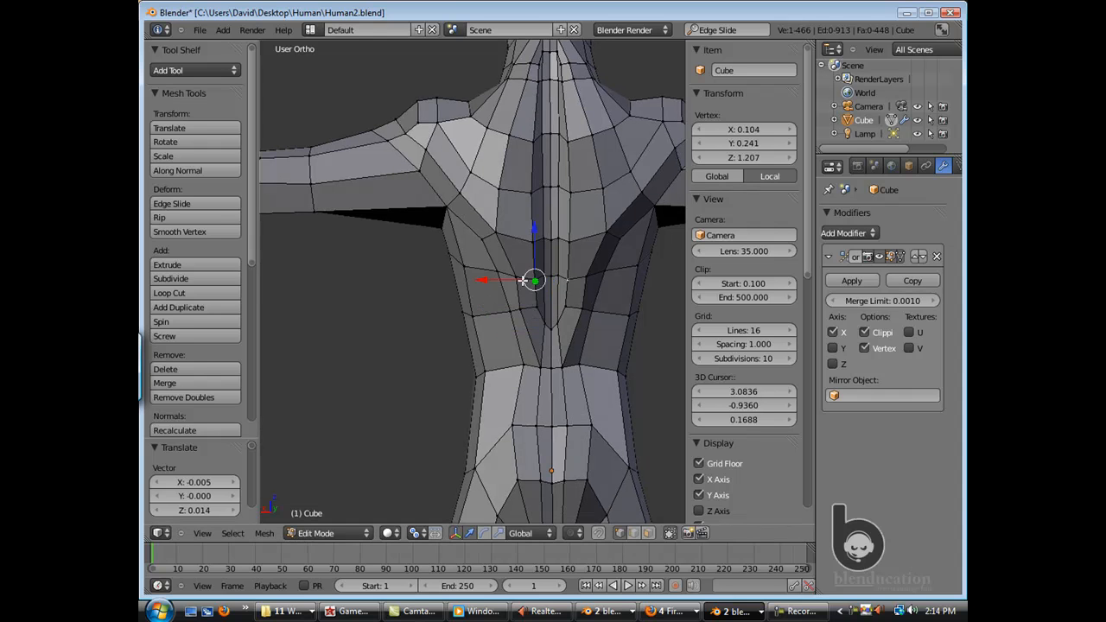
pyautogui.press('g')
pyautogui.click(547, 325)
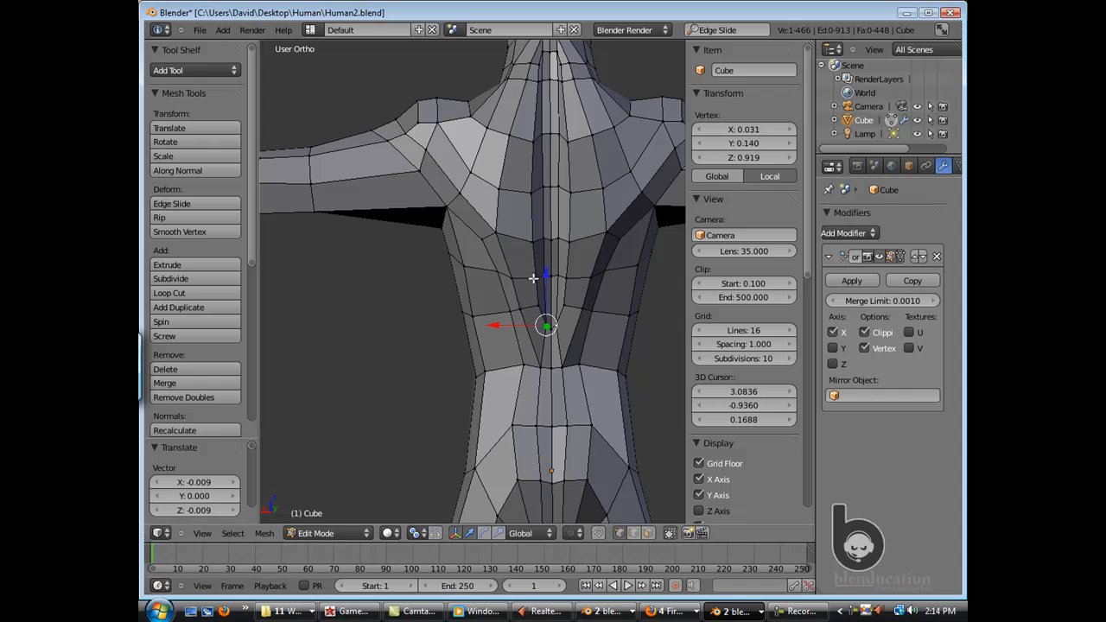
pyautogui.click(551, 222)
pyautogui.scroll(-4, 535, 232)
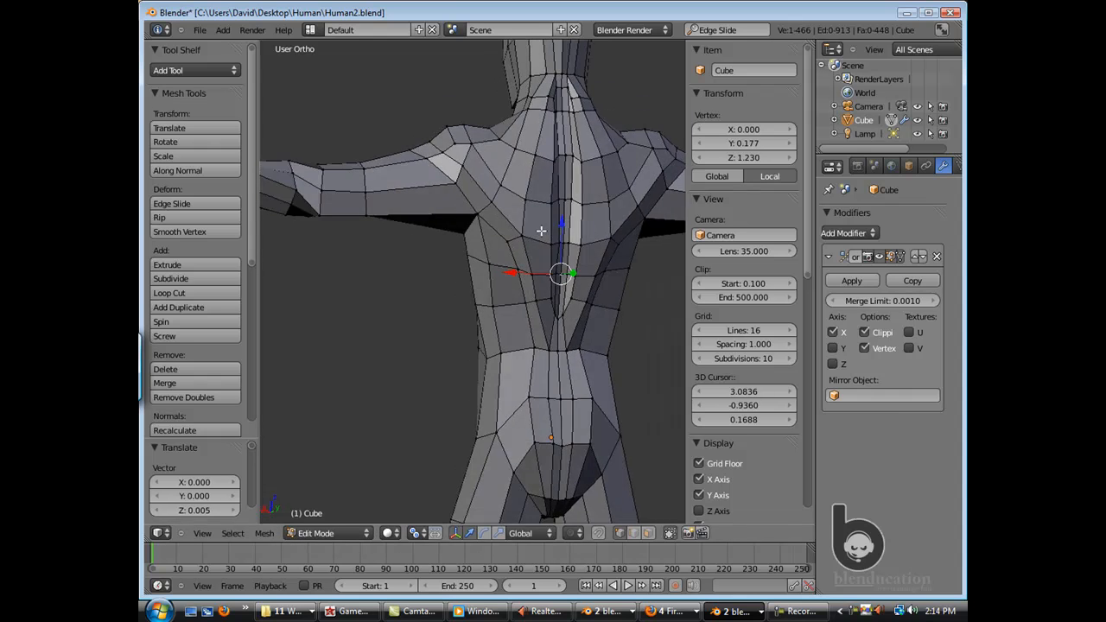
# Move the armpit vertex 0.002 in X, 0.067 in Y and 0.030 in Z.
pyautogui.moveTo(481, 288)
pyautogui.mouseDown(button='middle')
pyautogui.moveTo(531, 228)
pyautogui.moveTo(496, 302)
pyautogui.mouseUp(button='middle')
pyautogui.press('g')
pyautogui.click(486, 235)
pyautogui.click(487, 236)
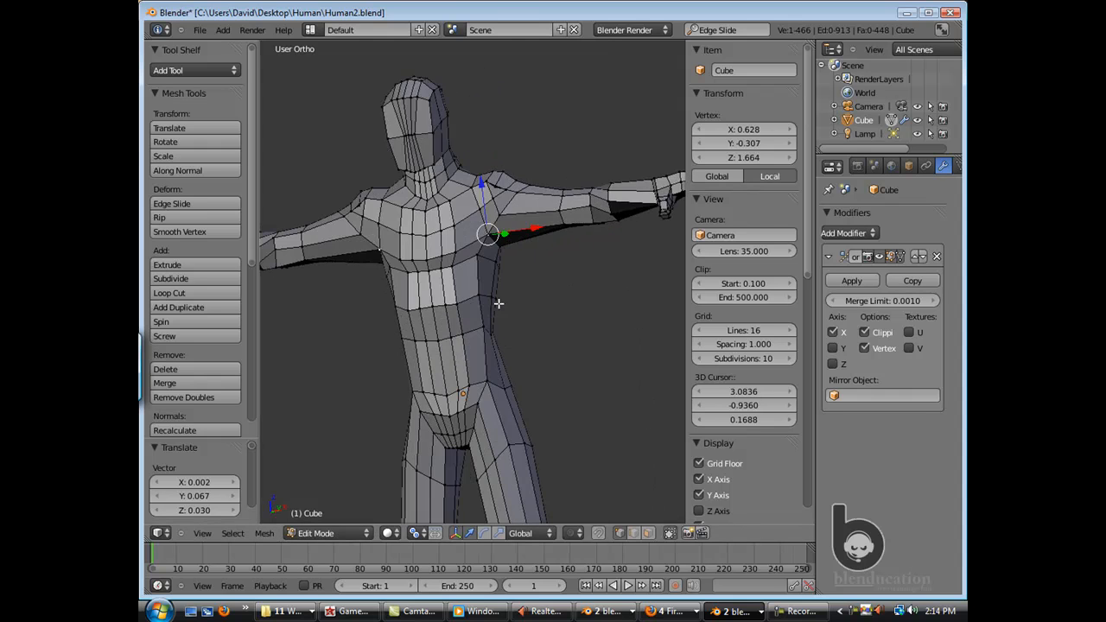
pyautogui.scroll(2, 496, 302)
pyautogui.scroll(-2, 399, 321)
pyautogui.moveTo(399, 320); pyautogui.dragTo(415, 321, button='middle')
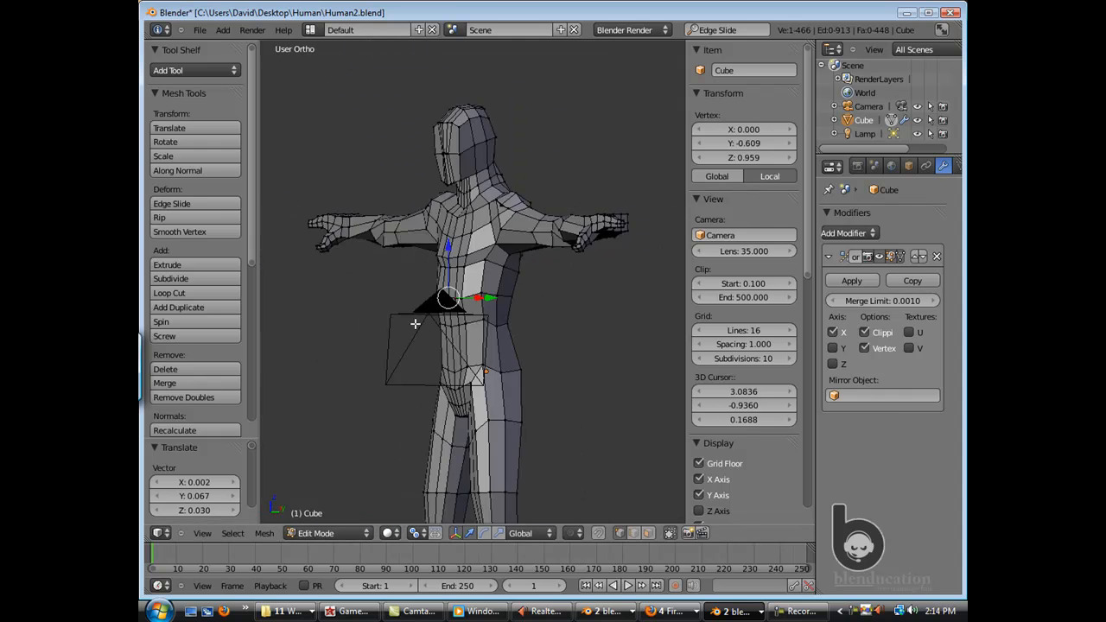
# Start a rib arch in the front view by raising the centre abdominal vertex and lowering the neighbouring one in Z.
pyautogui.press('KP_1')
pyautogui.scroll(2, 434, 296)
pyautogui.moveTo(439, 244); pyautogui.dragTo(457, 229)
pyautogui.rightClick(459, 280)
pyautogui.moveTo(504, 281); pyautogui.dragTo(501, 313)
# Extend the rib arch around the flank by lowering the side vertices, moving one -0.166 in Z.
pyautogui.moveTo(502, 313); pyautogui.dragTo(509, 266, button='middle')
pyautogui.moveTo(536, 276)
pyautogui.mouseDown()
pyautogui.moveTo(553, 282)
pyautogui.moveTo(529, 286)
pyautogui.mouseUp()
pyautogui.rightClick(530, 254)
pyautogui.moveTo(530, 255); pyautogui.dragTo(541, 227, button='middle')
pyautogui.moveTo(541, 228); pyautogui.dragTo(584, 262)
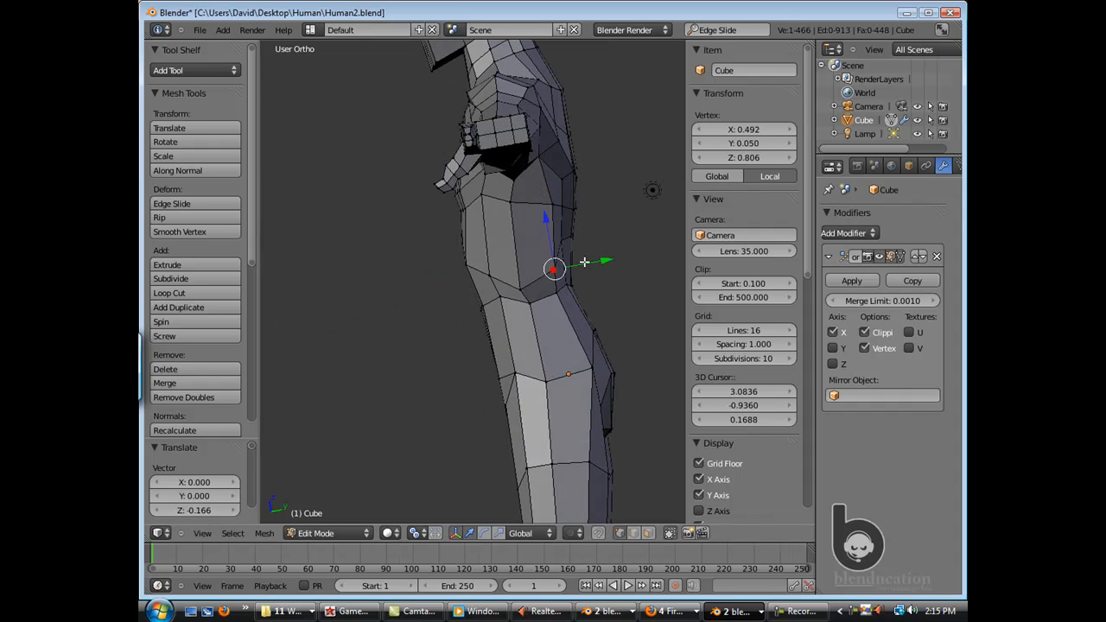
pyautogui.moveTo(554, 227); pyautogui.dragTo(542, 245)
# Lower the vertices across the front waist row, moving one 0.001 in X, -0.002 in Y and -0.056 in Z.
pyautogui.moveTo(547, 269); pyautogui.dragTo(488, 293, button='middle')
pyautogui.moveTo(492, 296); pyautogui.dragTo(489, 302, button='right')
pyautogui.moveTo(470, 298); pyautogui.dragTo(470, 303, button='right')
pyautogui.moveTo(457, 299); pyautogui.dragTo(457, 306, button='right')
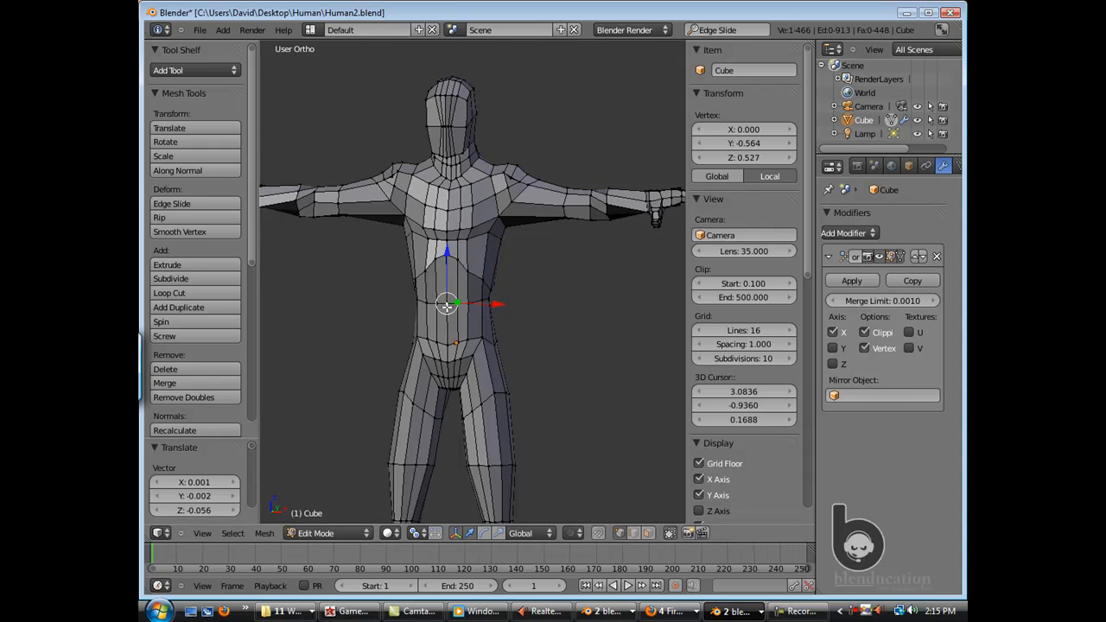
# Move the outer vertex of the rib arch -0.028 in X, 0.001 in Y and 0.021 in Z.
pyautogui.scroll(3, 495, 248)
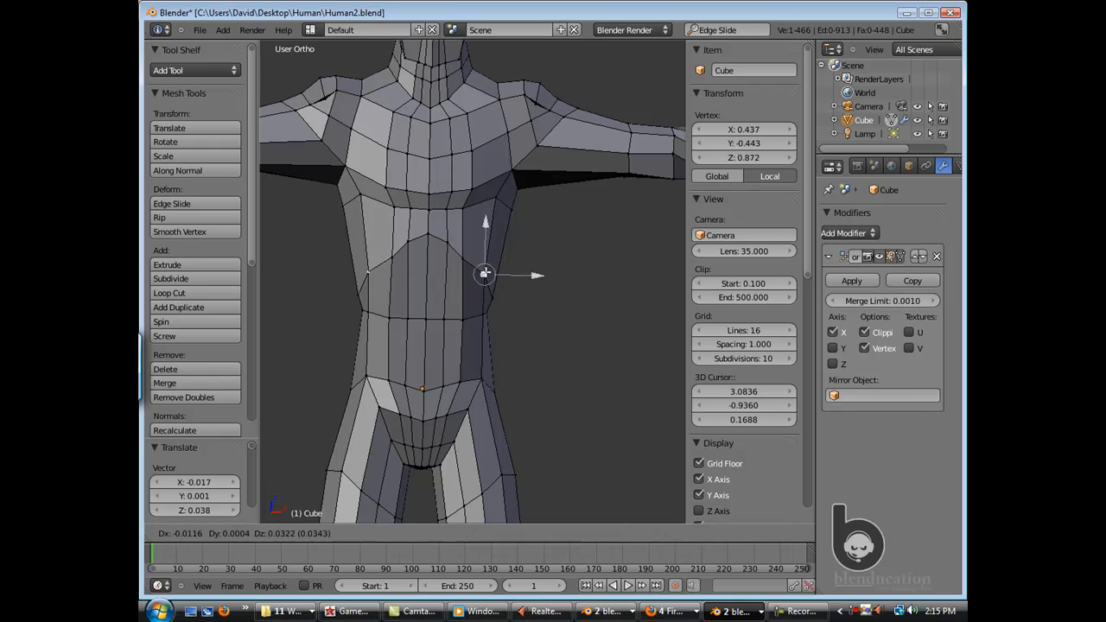
pyautogui.click(483, 275)
pyautogui.moveTo(483, 275); pyautogui.dragTo(449, 282, button='middle')
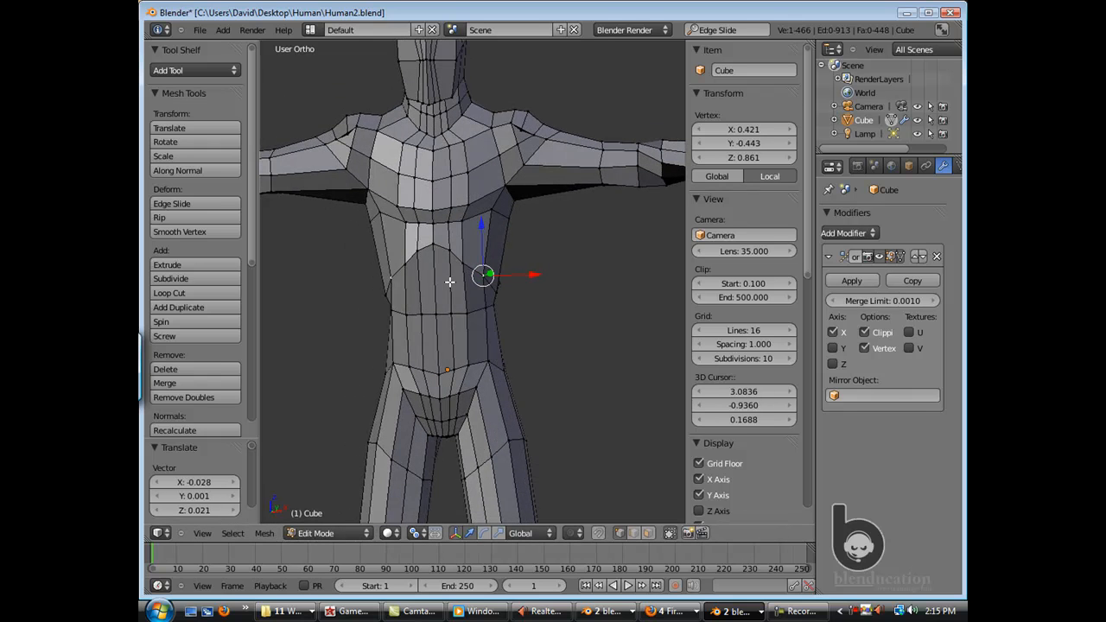
# Add a loop cut around the torso between the chest and the rib arch without sliding it.
pyautogui.hotkey('ctrl', 'r')
pyautogui.click(479, 238)
pyautogui.rightClick(476, 240)
# Reposition the new loop's vertices at the side of the rib cage.
pyautogui.moveTo(476, 239); pyautogui.dragTo(402, 257, button='middle')
pyautogui.keyDown('shift'); pyautogui.rightClick(455, 220); pyautogui.keyUp('shift')
pyautogui.click(444, 236)
pyautogui.rightClick(489, 225)
pyautogui.press('g')
pyautogui.click(462, 319)
pyautogui.rightClick(512, 255)
pyautogui.press('g')
pyautogui.click(463, 238)
# Adjust the new loop's vertices farther around the flank towards the back.
pyautogui.scroll(-2, 403, 257)
pyautogui.moveTo(524, 292); pyautogui.dragTo(458, 294, button='middle')
pyautogui.rightClick(545, 256)
pyautogui.press('g')
pyautogui.click(541, 267)
pyautogui.moveTo(515, 272); pyautogui.dragTo(495, 270, button='middle')
pyautogui.rightClick(544, 231)
pyautogui.press('g')
pyautogui.click(538, 231)
# Fit the new loop's front vertices to the rib arch, moving one 0.004 in X, 0.012 in Y and -0.013 in Z.
pyautogui.scroll(-1, 519, 250)
pyautogui.moveTo(423, 260); pyautogui.dragTo(472, 259, button='middle')
pyautogui.rightClick(466, 260)
pyautogui.press('g')
pyautogui.click(437, 270)
pyautogui.rightClick(464, 252)
pyautogui.press('g')
pyautogui.click(465, 254)
pyautogui.rightClick(454, 243)
pyautogui.press('g')
pyautogui.click(456, 246)
# Spread the vertex pairs along the chest's lower edge, moving the outer pair 0.076 in X and the inner pair 0.033 in X.
pyautogui.rightClick(472, 311)
pyautogui.moveTo(472, 311); pyautogui.dragTo(450, 317, button='middle')
pyautogui.press('KP_1')
pyautogui.scroll(4, 509, 296)
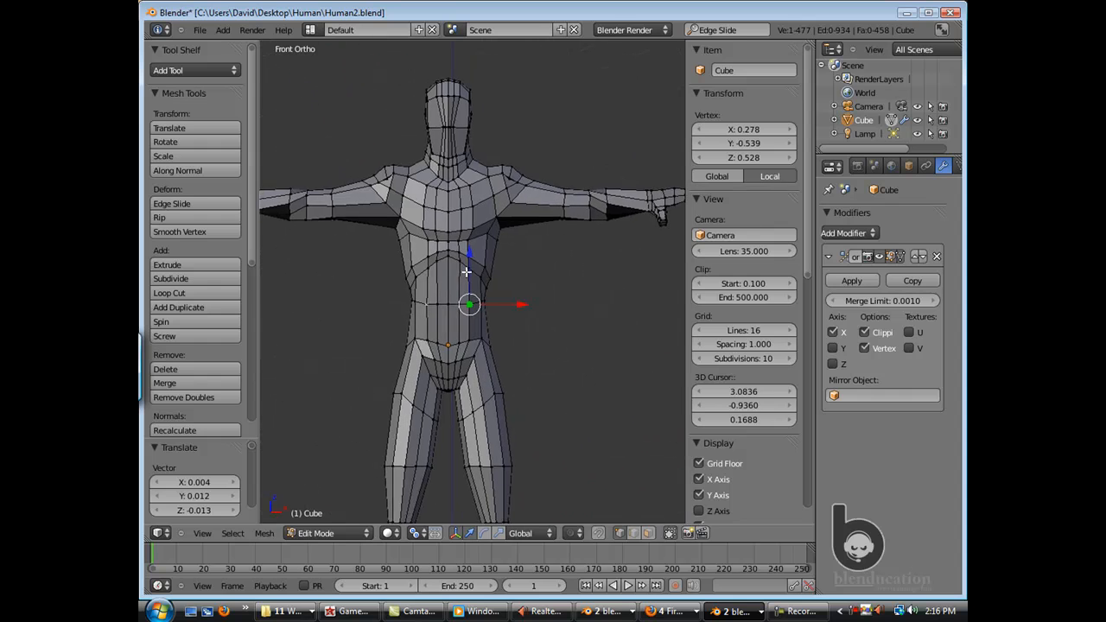
pyautogui.scroll(3, 538, 302)
pyautogui.moveTo(539, 302); pyautogui.dragTo(580, 242, button='middle')
pyautogui.rightClick(525, 344)
pyautogui.scroll(-2, 523, 334)
pyautogui.keyDown('shift'); pyautogui.rightClick(544, 259); pyautogui.keyUp('shift')
pyautogui.rightClick(558, 230)
pyautogui.rightClick(541, 251)
pyautogui.keyDown('shift'); pyautogui.rightClick(548, 235); pyautogui.keyUp('shift')
pyautogui.moveTo(566, 241)
pyautogui.mouseDown()
pyautogui.moveTo(576, 241)
pyautogui.moveTo(547, 243)
pyautogui.mouseUp()
pyautogui.rightClick(529, 235)
pyautogui.keyDown('shift'); pyautogui.rightClick(527, 252); pyautogui.keyUp('shift')
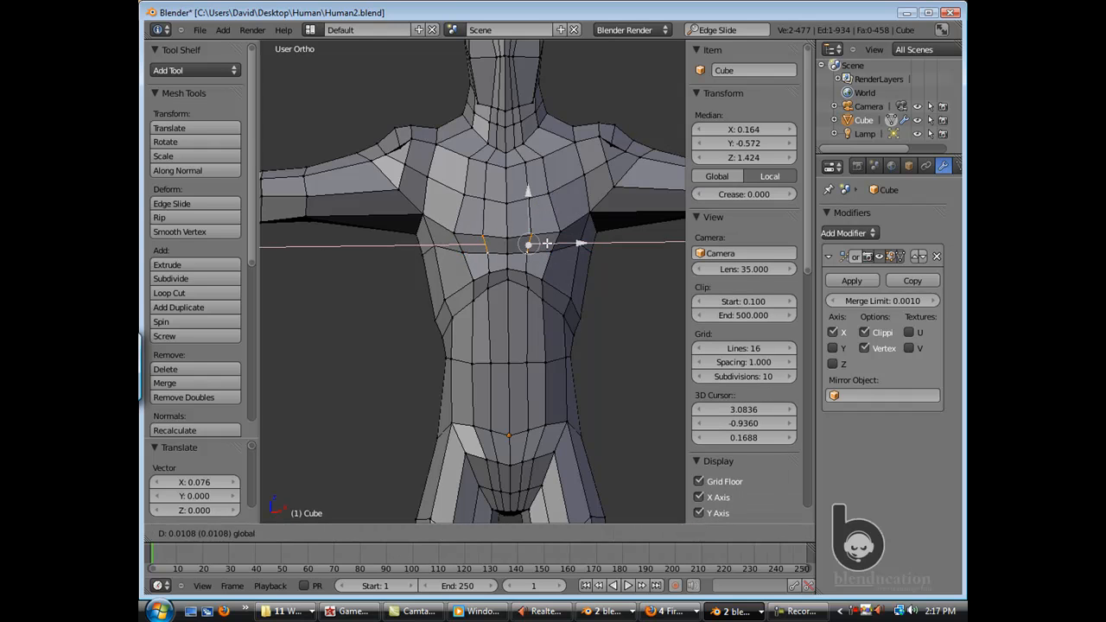
# Nudge a vertex on the upper chest slightly to even out the pectoral surface.
pyautogui.scroll(-1, 561, 243)
pyautogui.moveTo(546, 243); pyautogui.dragTo(522, 258, button='middle')
pyautogui.rightClick(524, 214)
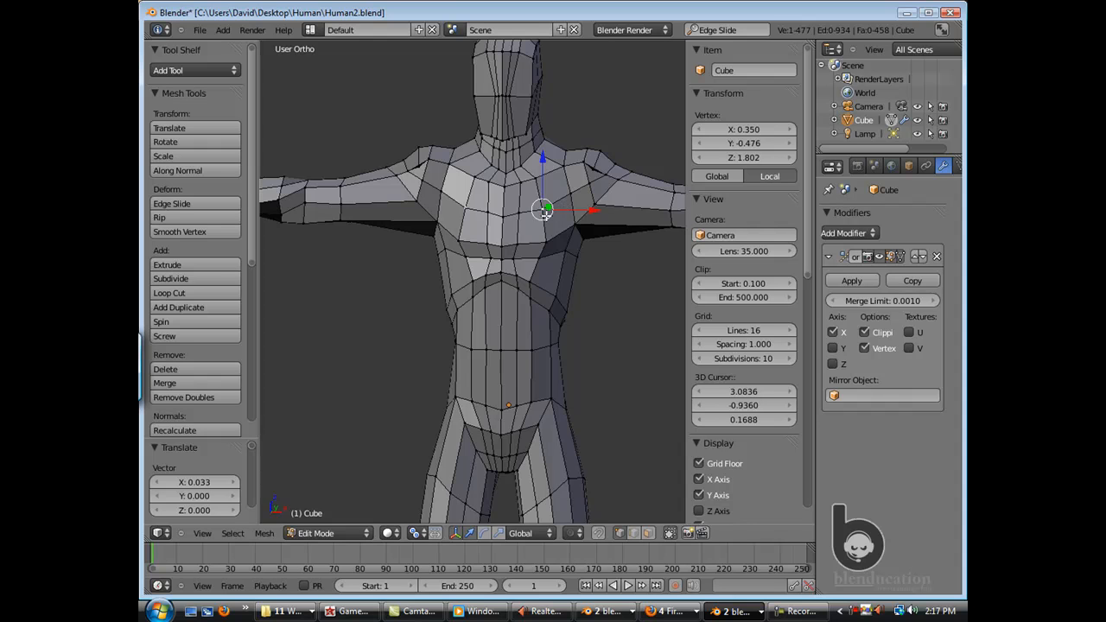
pyautogui.moveTo(538, 230); pyautogui.dragTo(475, 208, button='middle')
pyautogui.scroll(2, 518, 217)
pyautogui.rightClick(484, 185)
pyautogui.moveTo(516, 178); pyautogui.dragTo(520, 178)
# Select the six pectoral faces on one side of the chest in face mode and extrude them.
pyautogui.moveTo(441, 205); pyautogui.dragTo(414, 170, button='middle')
pyautogui.hotkey('ctrl', 'Tab')
pyautogui.click(484, 267)
pyautogui.rightClick(495, 156)
pyautogui.keyDown('shift'); pyautogui.rightClick(476, 150); pyautogui.keyUp('shift')
pyautogui.keyDown('shift'); pyautogui.rightClick(454, 139); pyautogui.keyUp('shift')
pyautogui.keyDown('shift'); pyautogui.rightClick(449, 178); pyautogui.keyUp('shift')
pyautogui.keyDown('shift'); pyautogui.rightClick(494, 201); pyautogui.keyUp('shift')
pyautogui.press('e')
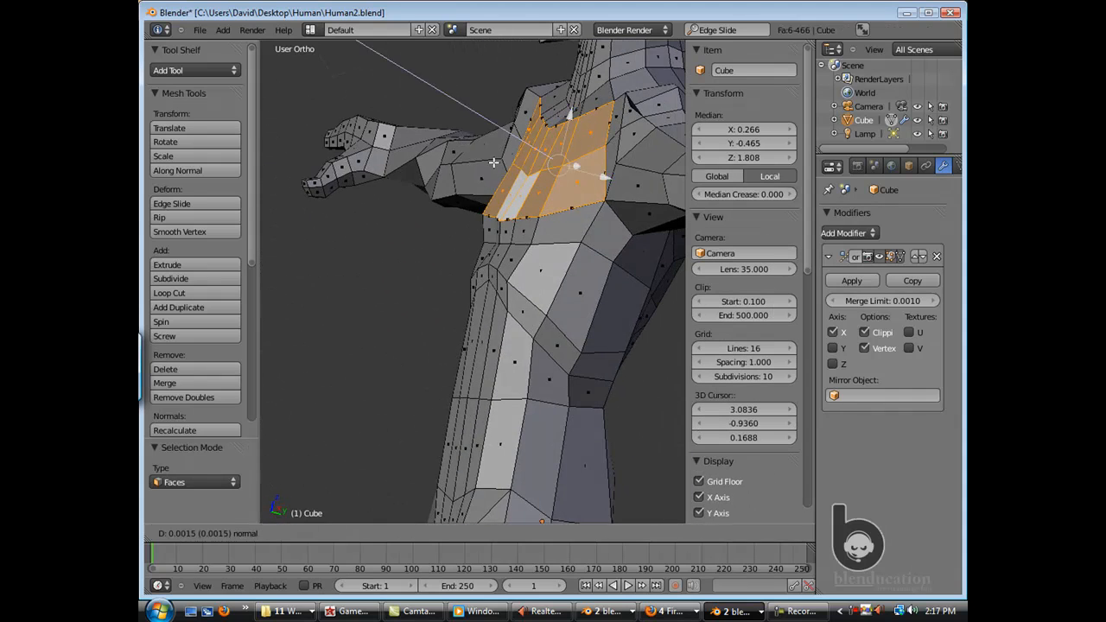
pyautogui.click(494, 163)
# Push the extruded pectoral faces slightly forward in Y and scale them to 0.785.
pyautogui.moveTo(494, 162); pyautogui.dragTo(472, 161, button='middle')
pyautogui.moveTo(583, 171); pyautogui.dragTo(572, 169)
pyautogui.press('s')
pyautogui.click(481, 190)
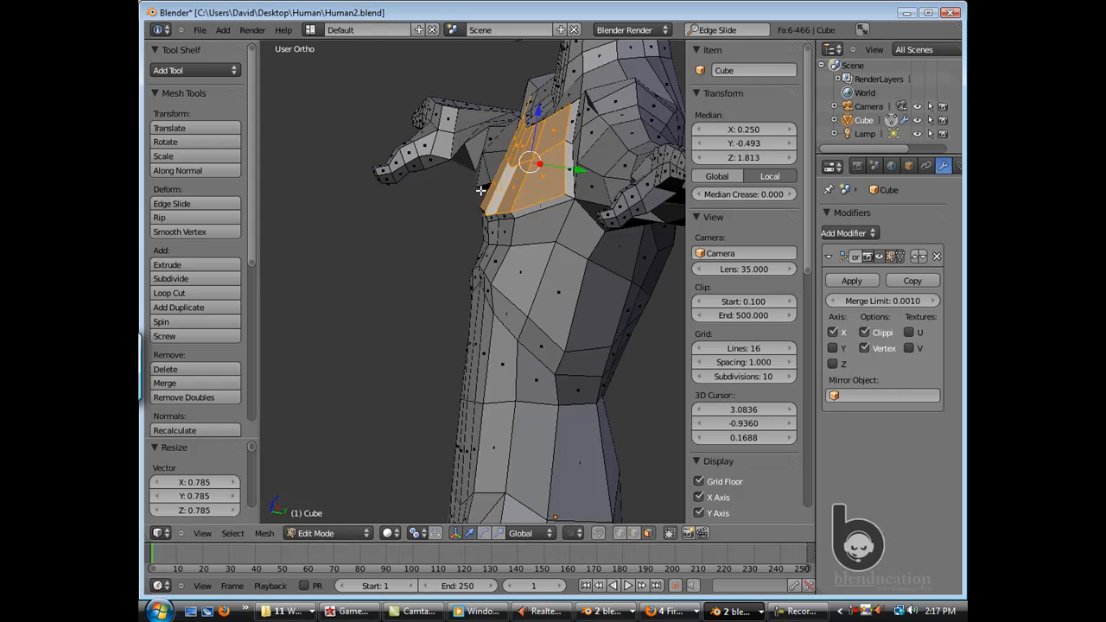
# Shift the scaled pectoral faces -0.019 in X towards the centre line.
pyautogui.moveTo(482, 190); pyautogui.dragTo(592, 211, button='middle')
pyautogui.moveTo(645, 202); pyautogui.dragTo(638, 202)
pyautogui.scroll(-3, 458, 263)
pyautogui.moveTo(456, 262); pyautogui.dragTo(578, 283, button='middle')
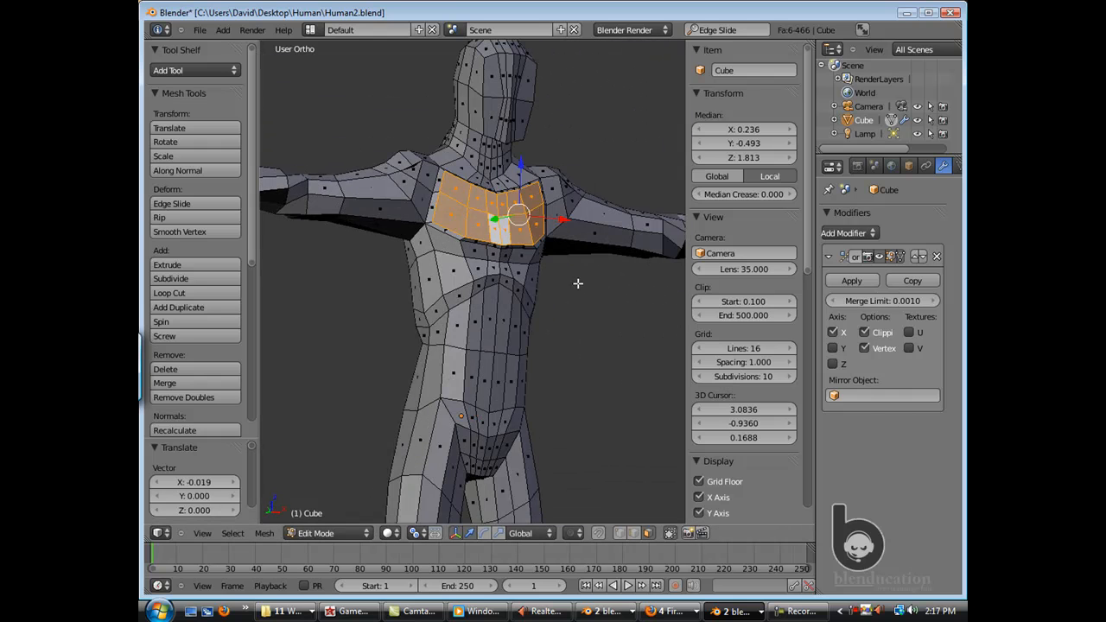
# Switch to vertex selection and shift the vertex in the middle of the pectoral 0.032 in X.
pyautogui.click(452, 124)
pyautogui.scroll(-2, 471, 142)
pyautogui.press('KP_1')
pyautogui.scroll(4, 492, 154)
pyautogui.keyDown('shift'); pyautogui.moveTo(518, 156); pyautogui.dragTo(442, 221, button='middle'); pyautogui.keyUp('shift')
pyautogui.rightClick(501, 204)
pyautogui.click(499, 210)
pyautogui.moveTo(467, 220); pyautogui.dragTo(482, 254, button='right')
pyautogui.click(483, 254)
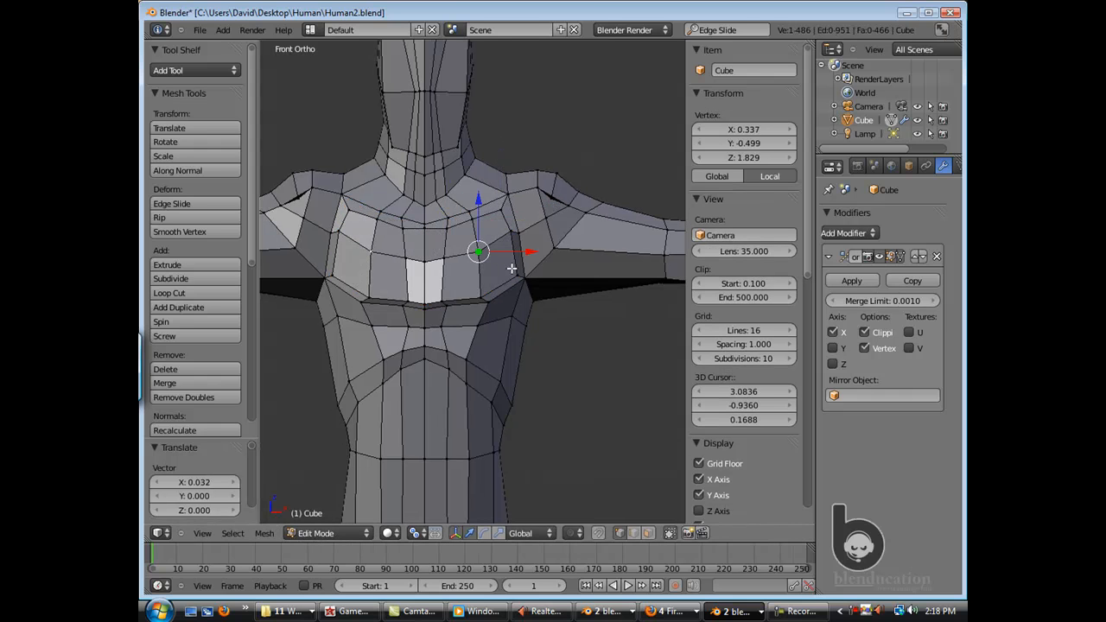
# Adjust the vertices along the lower pectoral edge and the neighbouring vertex near the centre line to smooth the outline.
pyautogui.click(511, 275)
pyautogui.moveTo(482, 298); pyautogui.dragTo(485, 294, button='right')
pyautogui.click(486, 291)
pyautogui.click(449, 287)
pyautogui.moveTo(423, 278); pyautogui.dragTo(425, 271, button='right')
pyautogui.click(425, 270)
pyautogui.click(502, 211)
# Move the vertex at the upper outer edge of the pectoral -0.023 in Y.
pyautogui.moveTo(502, 211); pyautogui.dragTo(481, 277, button='middle')
pyautogui.keyDown('shift'); pyautogui.rightClick(488, 234); pyautogui.keyUp('shift')
pyautogui.click(516, 268)
pyautogui.rightClick(529, 267)
pyautogui.click(523, 261)
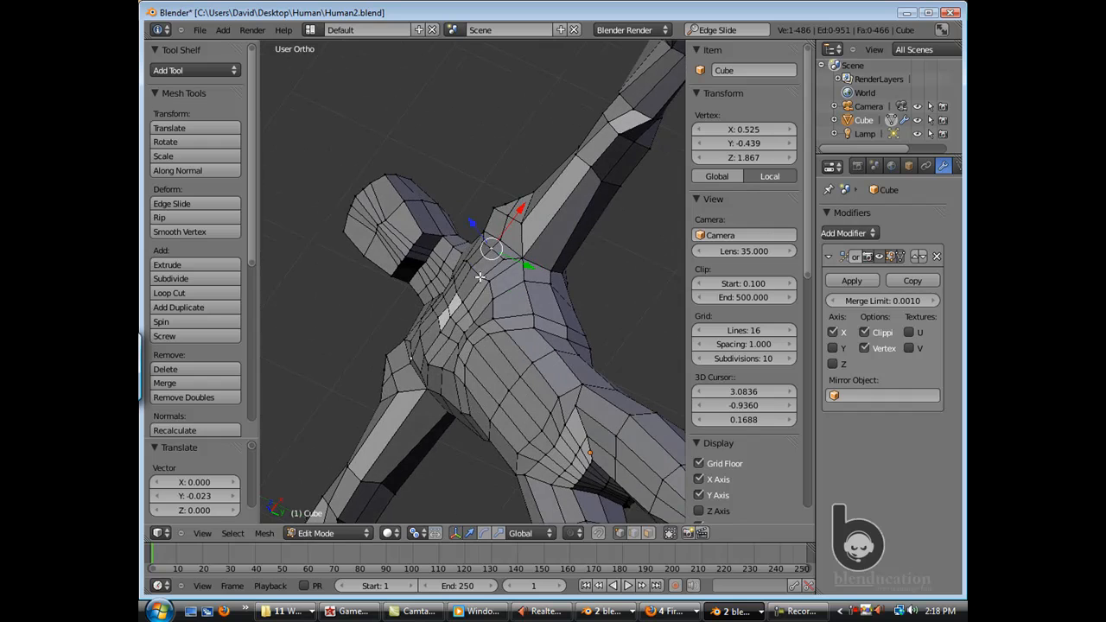
pyautogui.moveTo(508, 239); pyautogui.dragTo(510, 234)
# Shift the outer pectoral vertex beside the armpit 0.023 in X and refine its neighbour.
pyautogui.moveTo(510, 234); pyautogui.dragTo(406, 303, button='middle')
pyautogui.click(430, 280)
pyautogui.click(494, 247)
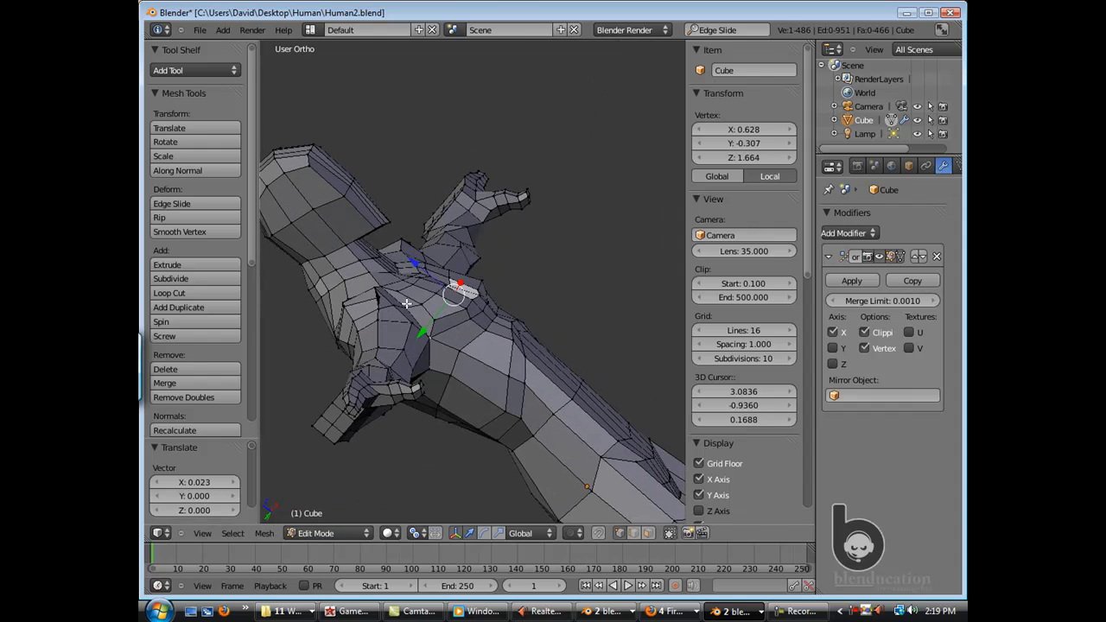
pyautogui.keyDown('shift'); pyautogui.rightClick(411, 261); pyautogui.keyUp('shift')
pyautogui.moveTo(389, 298); pyautogui.dragTo(444, 271)
pyautogui.rightClick(440, 270)
# Reposition the vertices on the outer side of the pectoral to round the chest's profile.
pyautogui.moveTo(444, 270); pyautogui.dragTo(472, 309, button='middle')
pyautogui.rightClick(466, 304)
pyautogui.moveTo(487, 284); pyautogui.dragTo(468, 305)
pyautogui.moveTo(449, 332); pyautogui.dragTo(460, 323, button='middle')
pyautogui.moveTo(460, 323)
pyautogui.mouseDown()
pyautogui.moveTo(472, 327)
pyautogui.moveTo(464, 324)
pyautogui.mouseUp()
pyautogui.moveTo(468, 318); pyautogui.dragTo(440, 362, button='middle')
# Shift the pectoral's lower outer corner vertex -0.042 in X and the chest's centre-line vertex -0.005 in Y.
pyautogui.scroll(4, 440, 361)
pyautogui.press('KP_1')
pyautogui.moveTo(514, 295); pyautogui.dragTo(502, 294)
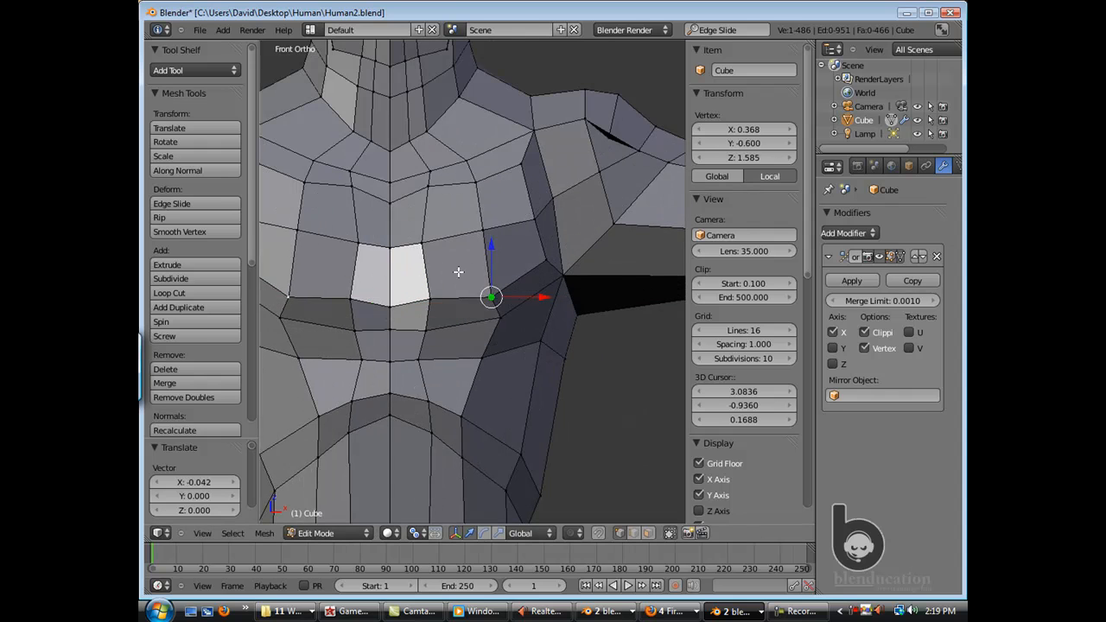
pyautogui.moveTo(448, 244); pyautogui.dragTo(422, 286, button='middle')
pyautogui.moveTo(502, 234); pyautogui.dragTo(500, 236)
pyautogui.moveTo(501, 236); pyautogui.dragTo(486, 285, button='middle')
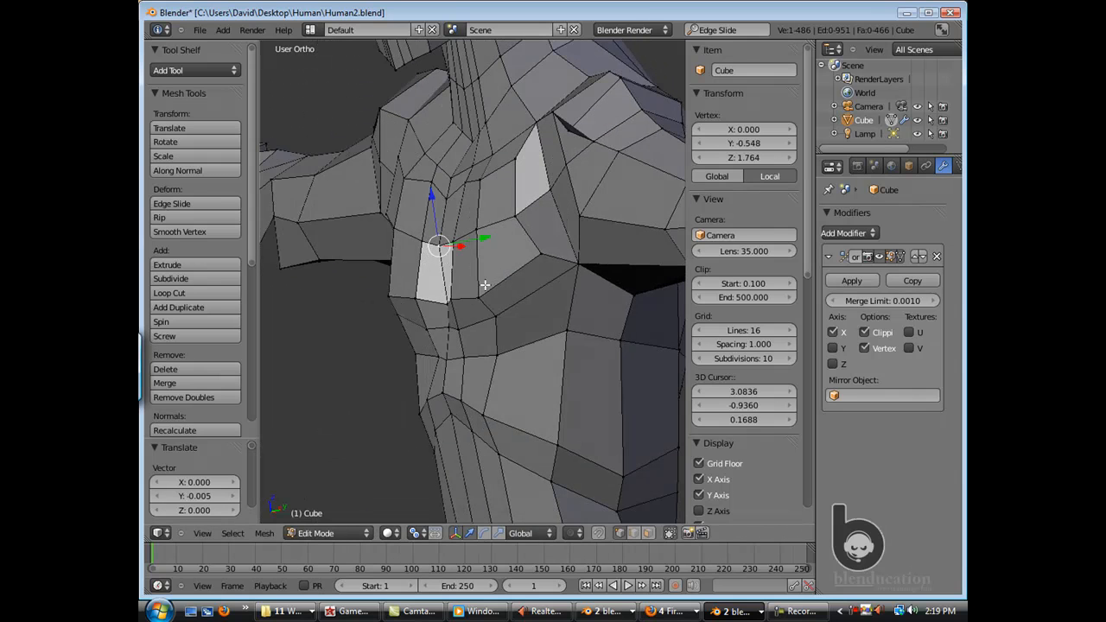
# Nudge a lower pectoral vertex and raise the vertex on the upper pectoral edge 0.016 in Z.
pyautogui.moveTo(473, 301); pyautogui.dragTo(477, 304)
pyautogui.moveTo(477, 304); pyautogui.dragTo(511, 296, button='middle')
pyautogui.scroll(3, 471, 313)
pyautogui.rightClick(399, 220)
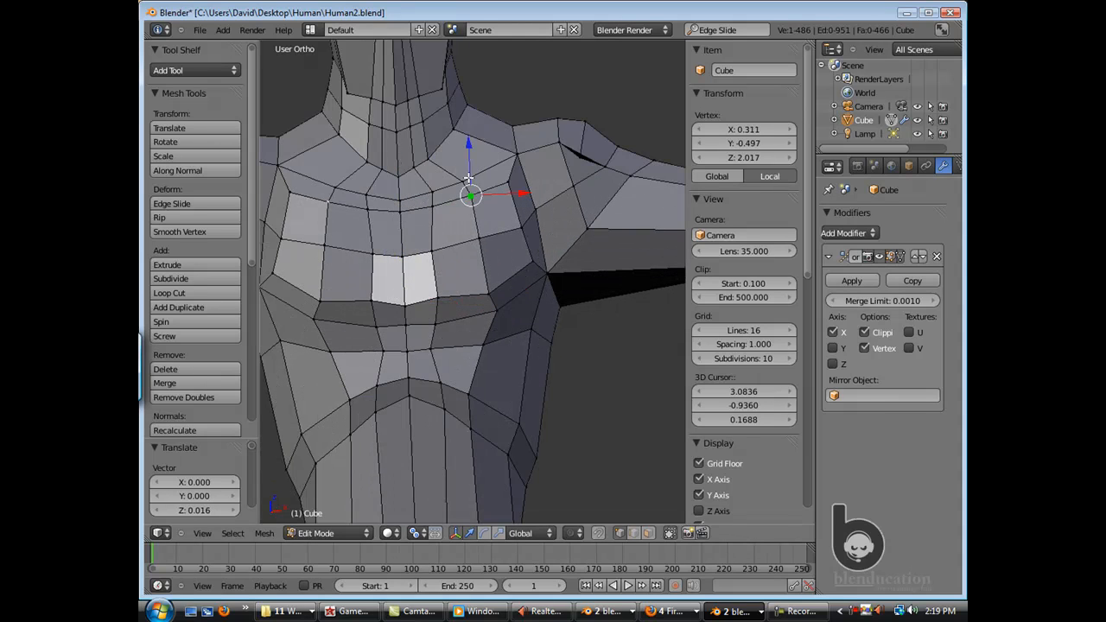
# Lower the bottom centre-line vertex of the chest and the inner pectoral vertex slightly.
pyautogui.scroll(-2, 482, 278)
pyautogui.scroll(-2, 482, 278)
pyautogui.press('KP_1')
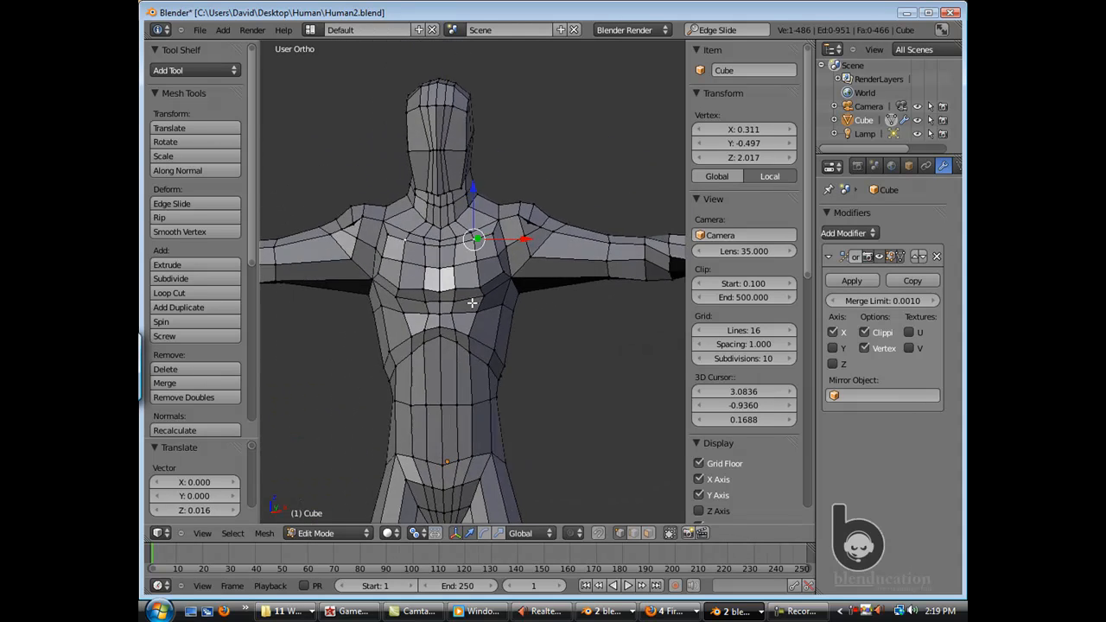
pyautogui.scroll(4, 488, 309)
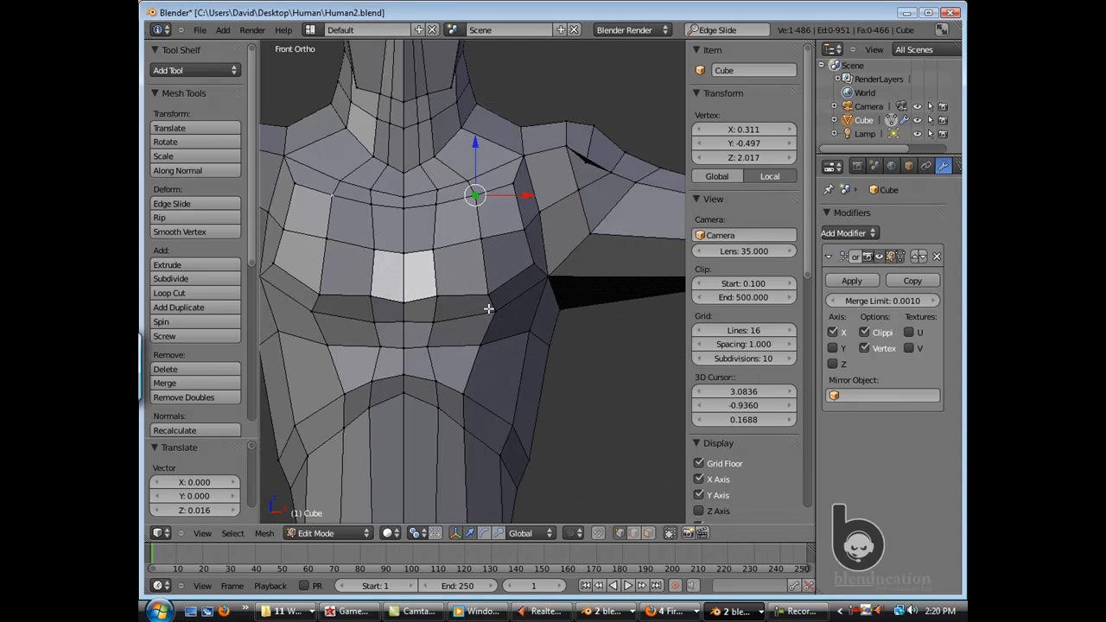
pyautogui.moveTo(403, 296); pyautogui.dragTo(404, 300)
pyautogui.rightClick(440, 294)
pyautogui.moveTo(441, 257); pyautogui.dragTo(441, 263)
# Move the vertex just beneath the pectoral's lower outer corner by -0.036 in X, 0.035 in Y and -0.016 in Z.
pyautogui.scroll(-2, 444, 270)
pyautogui.moveTo(448, 287); pyautogui.dragTo(543, 304, button='middle')
pyautogui.moveTo(487, 304); pyautogui.dragTo(480, 306)
pyautogui.moveTo(480, 306); pyautogui.dragTo(435, 304, button='middle')
pyautogui.scroll(-1, 432, 303)
pyautogui.scroll(3, 473, 274)
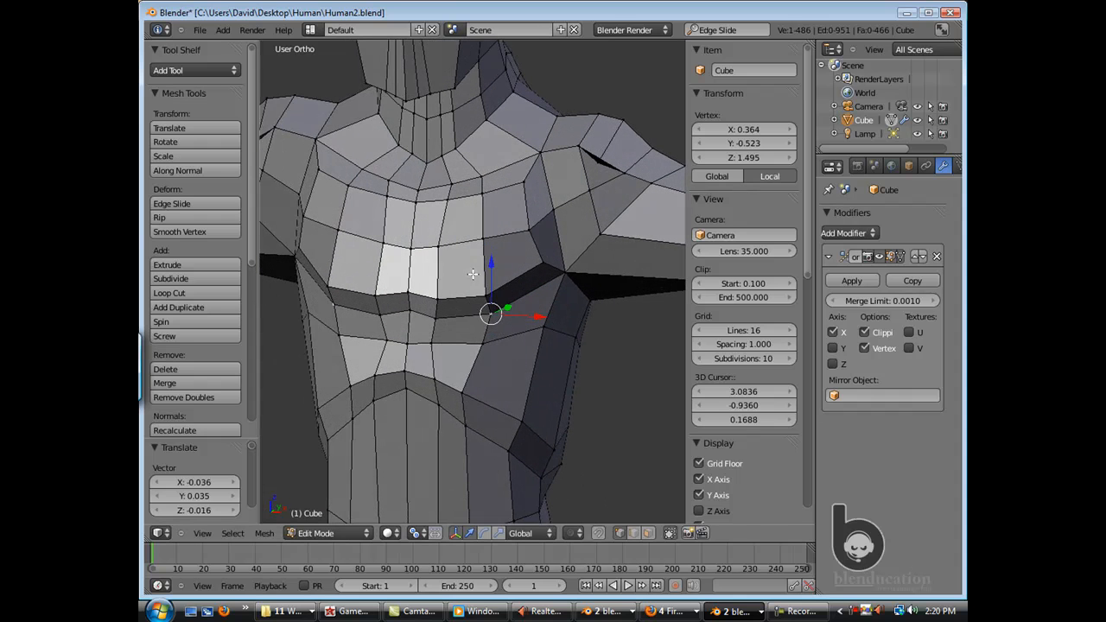
# Select the edge between two vertices on the outer pectoral and rotate it to redirect the topology towards the armpit.
pyautogui.click(470, 302)
pyautogui.rightClick(499, 222)
pyautogui.keyDown('shift'); pyautogui.rightClick(503, 249); pyautogui.keyUp('shift')
pyautogui.moveTo(499, 252); pyautogui.dragTo(524, 247, button='middle')
pyautogui.hotkey('ctrl', 'e')
pyautogui.click(476, 261)
pyautogui.hotkey('ctrl', 'e')
pyautogui.click(476, 261)
pyautogui.click(517, 225)
# Reposition the upper outer pectoral vertices, moving the outermost one 0.016 in X, 0.001 in Y and 0.042 in Z.
pyautogui.rightClick(518, 185)
pyautogui.press('g')
pyautogui.click(510, 195)
pyautogui.rightClick(528, 223)
pyautogui.press('g')
pyautogui.click(536, 211)
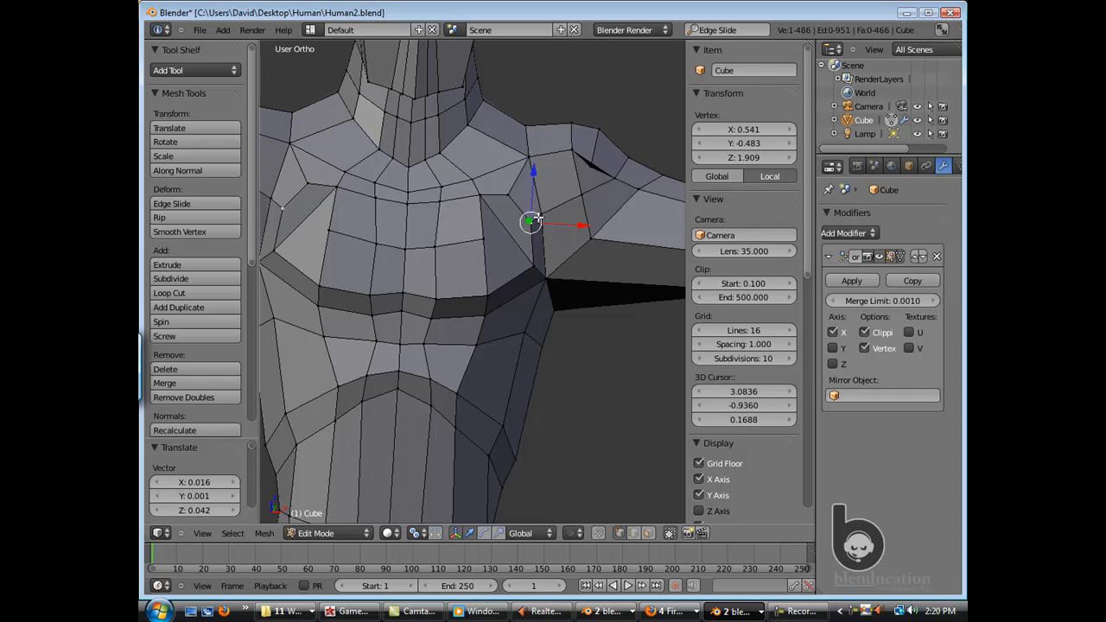
# Move the vertex near the front of the shoulder inward and downward, and nudge the mid-pectoral vertex.
pyautogui.rightClick(528, 161)
pyautogui.press('g')
pyautogui.click(507, 183)
pyautogui.moveTo(496, 258); pyautogui.dragTo(474, 297, button='middle')
pyautogui.rightClick(443, 252)
pyautogui.press('g')
pyautogui.click(447, 253)
# Reposition the vertices along the upper pectoral edge below the collarbone, drawing them towards the centre line.
pyautogui.rightClick(480, 191)
pyautogui.press('g')
pyautogui.click(473, 186)
pyautogui.rightClick(465, 175)
pyautogui.press('g')
pyautogui.click(436, 183)
pyautogui.press('g')
pyautogui.click(422, 185)
# Fine-tune the innermost upper pectoral vertices beside the centre line.
pyautogui.click(433, 199)
pyautogui.press('g')
pyautogui.click(428, 196)
pyautogui.rightClick(405, 183)
pyautogui.press('g')
pyautogui.click(403, 179)
# Move the vertex at the outer end of the upper pectoral edge 0.009 in Y.
pyautogui.moveTo(402, 178); pyautogui.dragTo(437, 316, button='middle')
pyautogui.press('g')
pyautogui.press('y')
pyautogui.click(503, 215)
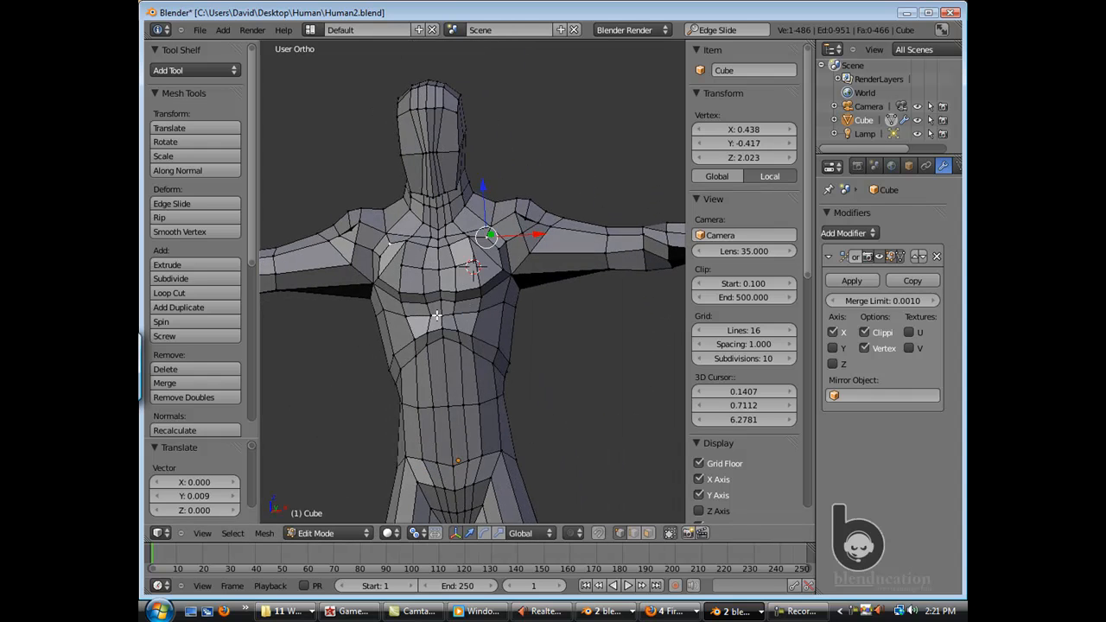